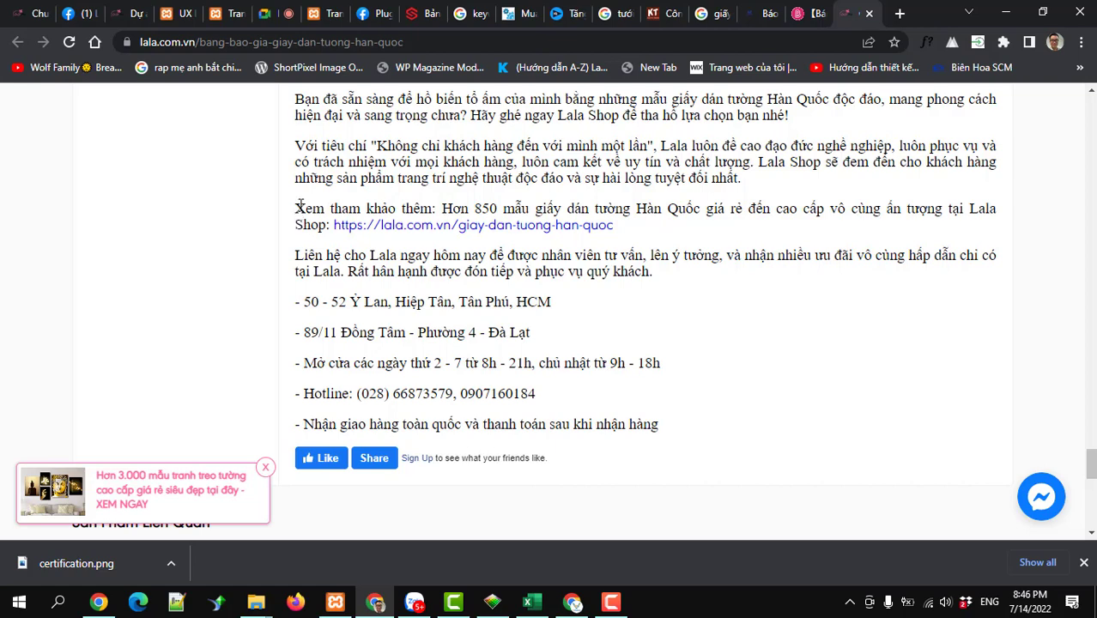
Review the Korean wallpaper price article on the Lala Shop site, highlighting its closing contact and store information block.
{"action": "mouse_move", "coordinate": [296, 254]}
{"action": "left_mouse_down"}
{"action": "mouse_move", "coordinate": [594, 424]}
{"action": "mouse_move", "coordinate": [690, 430]}
{"action": "mouse_move", "coordinate": [369, 345]}
{"action": "mouse_move", "coordinate": [296, 271]}
{"action": "mouse_move", "coordinate": [294, 254]}
{"action": "left_mouse_up"}
{"action": "left_click", "coordinate": [764, 439]}
{"action": "left_click_drag", "start_coordinate": [673, 435], "coordinate": [295, 263]}
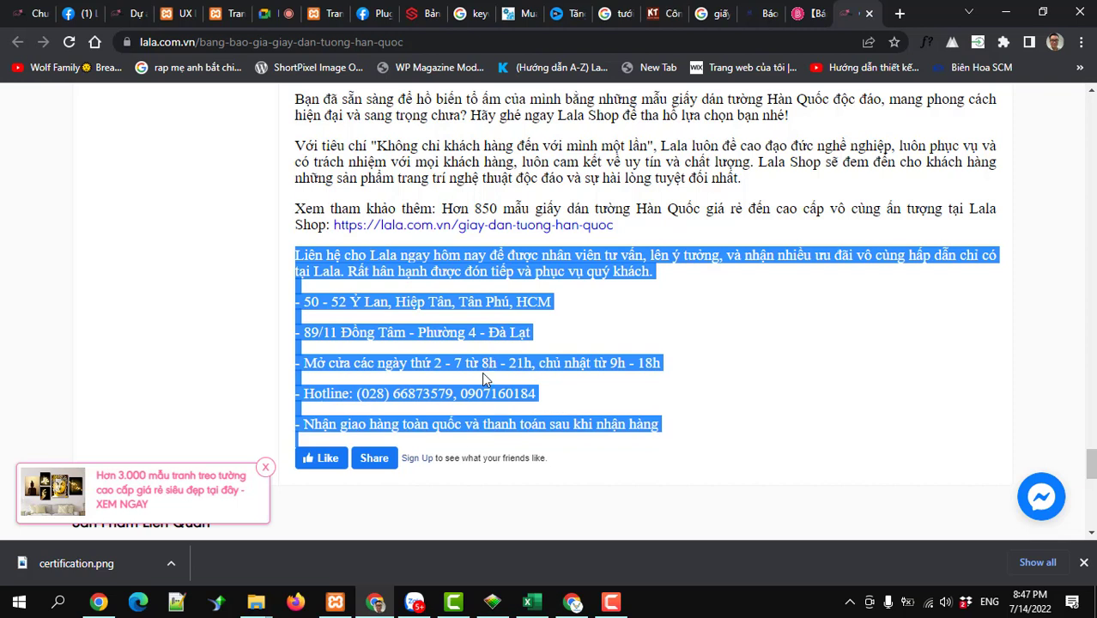
{"action": "scroll", "coordinate": [844, 419], "scroll_direction": "up", "scroll_amount": 20}
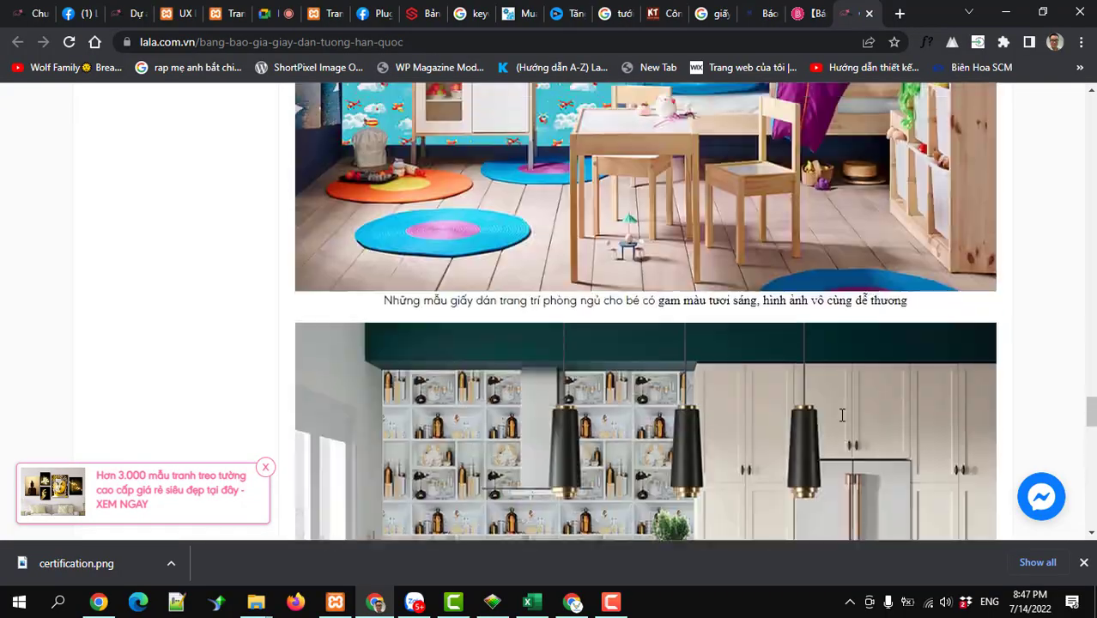
{"action": "scroll", "coordinate": [865, 378], "scroll_direction": "up", "scroll_amount": 20}
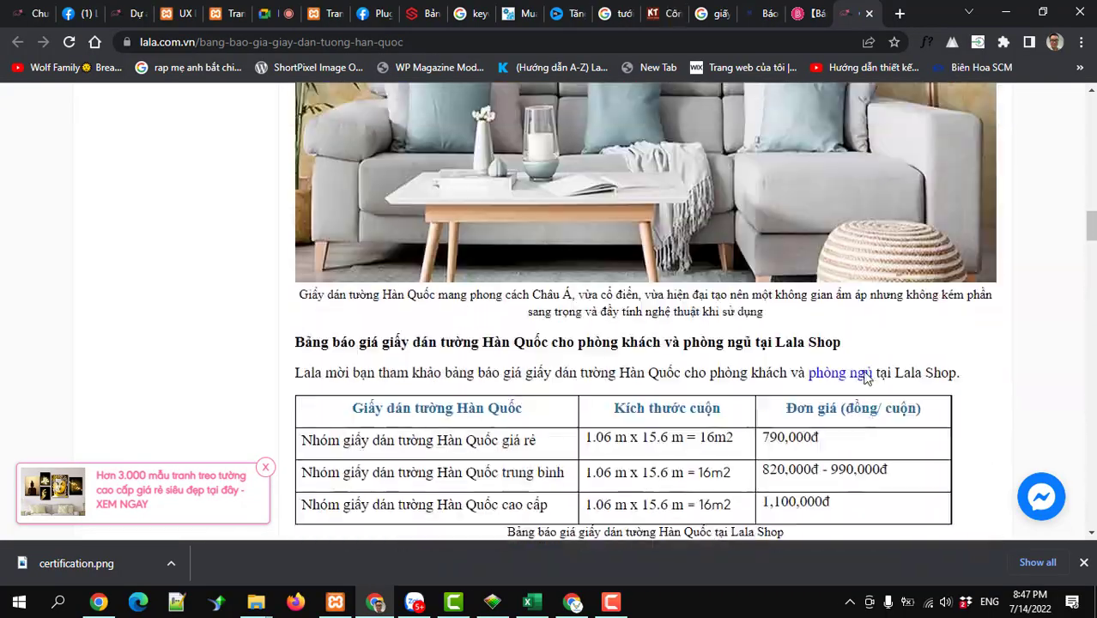
{"action": "scroll", "coordinate": [866, 378], "scroll_direction": "up", "scroll_amount": 3}
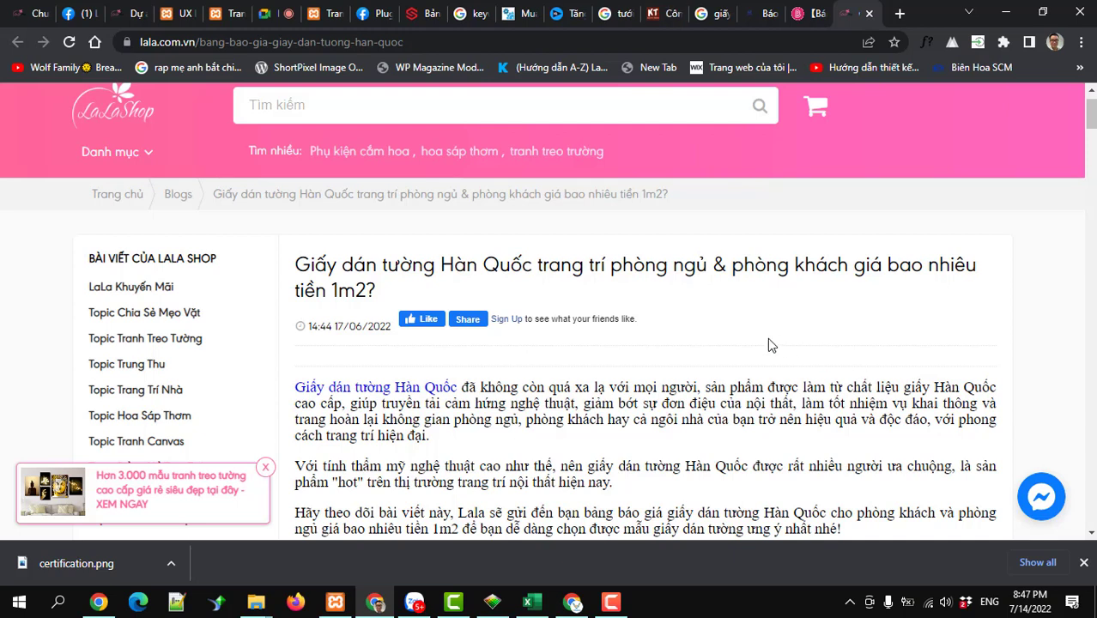
Switch to the local copy of the site and open its WordPress admin dashboard.
{"action": "left_click", "coordinate": [320, 19]}
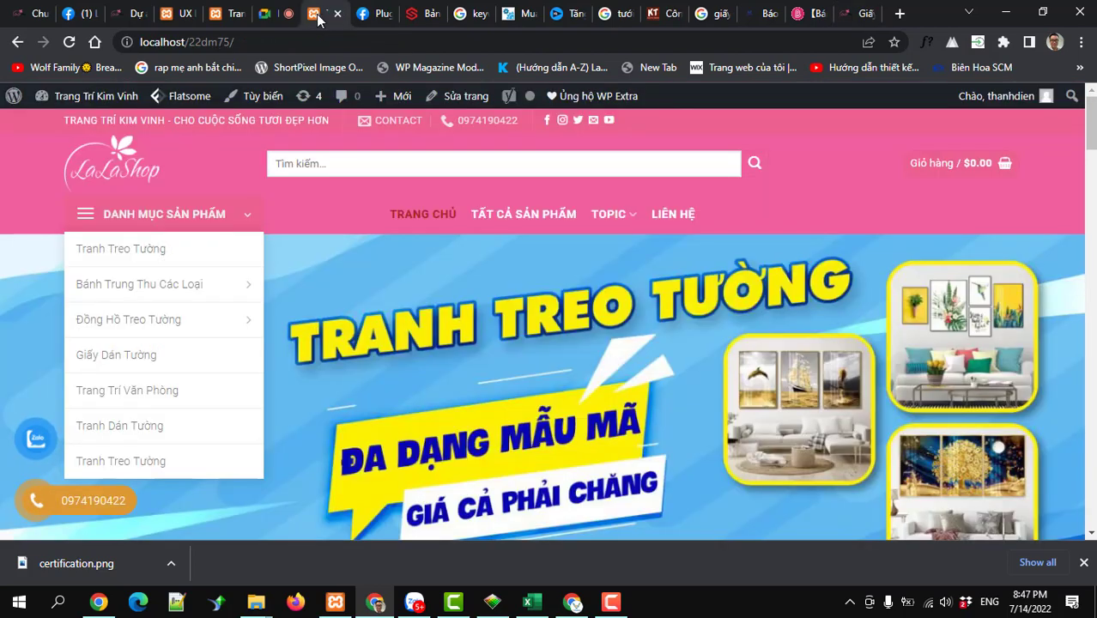
{"action": "mouse_move", "coordinate": [64, 103]}
{"action": "left_click", "coordinate": [50, 126]}
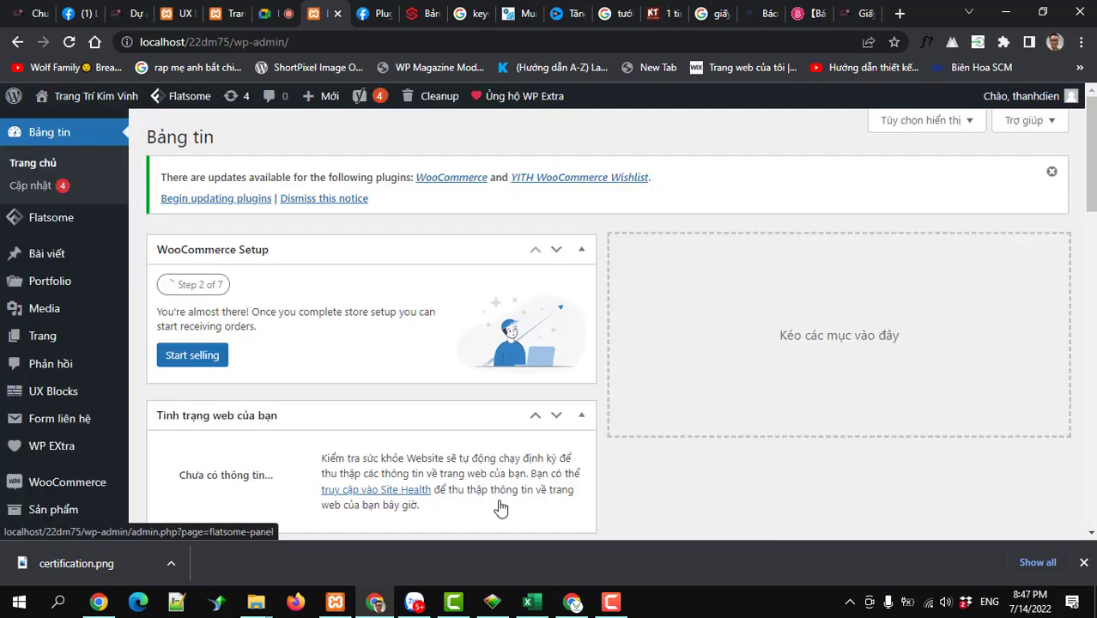
{"action": "left_click", "coordinate": [612, 603]}
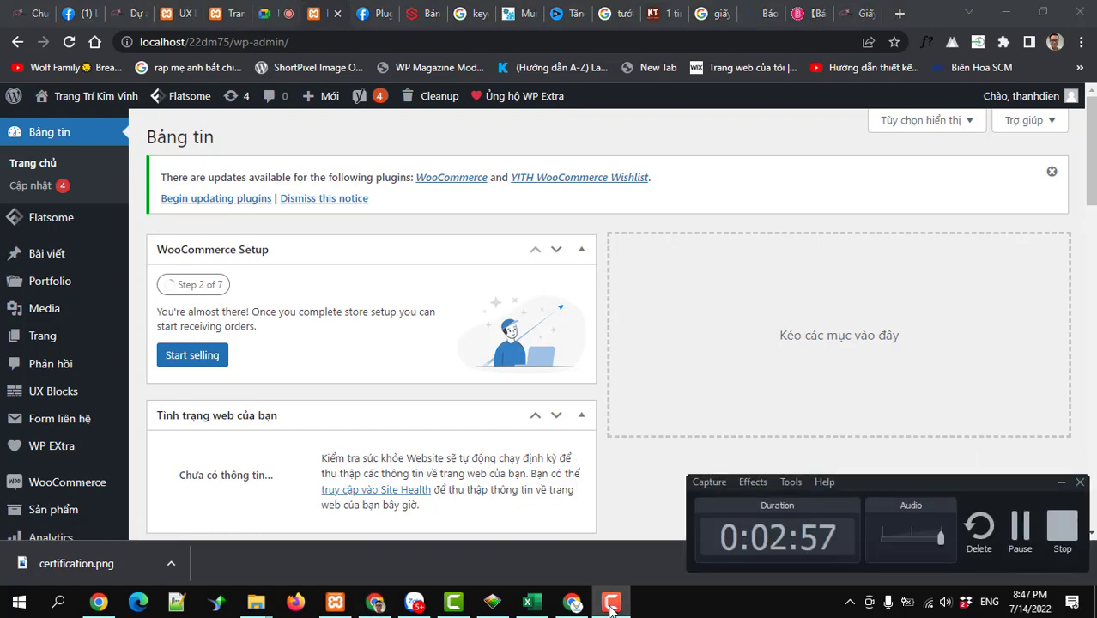
{"action": "left_click", "coordinate": [609, 604]}
{"action": "left_click", "coordinate": [607, 604]}
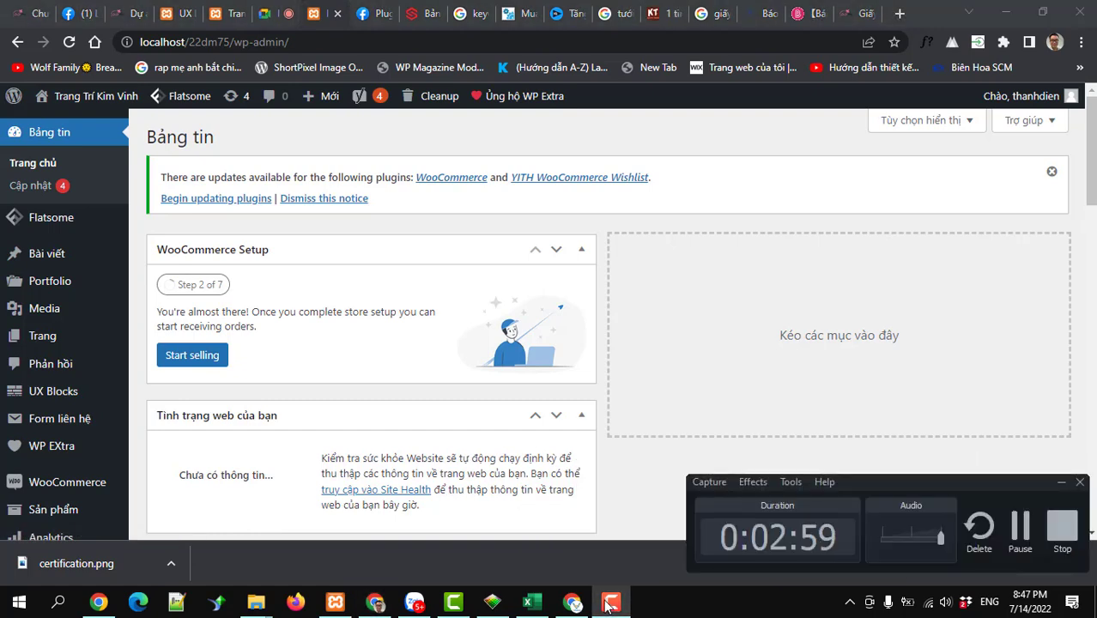
{"action": "left_click", "coordinate": [607, 604]}
Open the list of installed plugins in the WordPress admin.
{"action": "scroll", "coordinate": [271, 387], "scroll_direction": "down", "scroll_amount": 2}
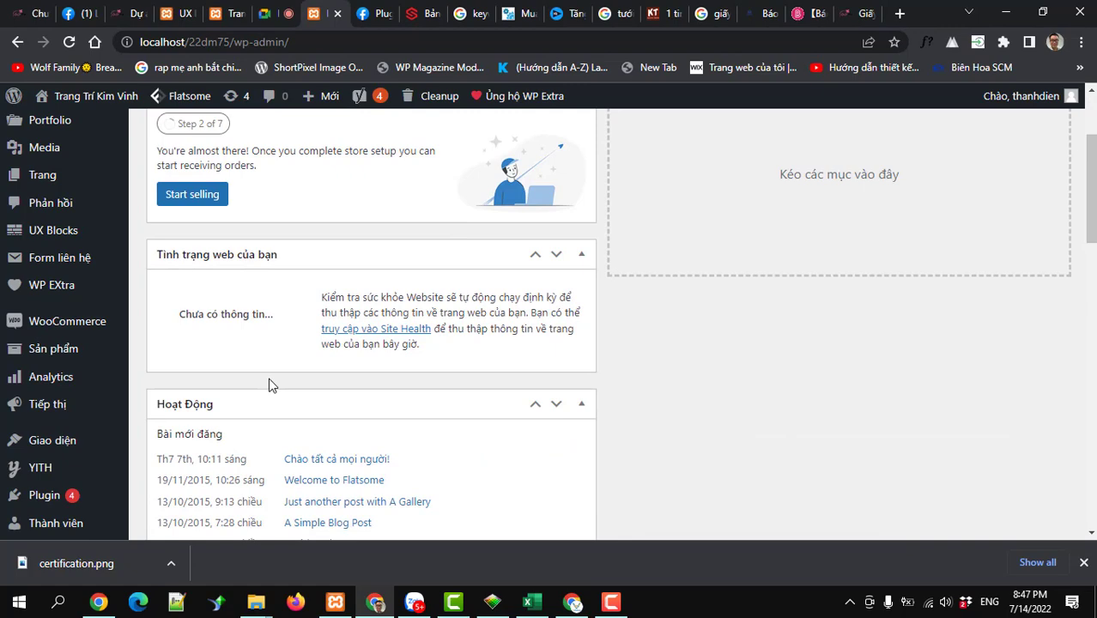
{"action": "scroll", "coordinate": [121, 427], "scroll_direction": "down", "scroll_amount": 3}
{"action": "scroll", "coordinate": [121, 428], "scroll_direction": "down", "scroll_amount": 1}
{"action": "mouse_move", "coordinate": [66, 425]}
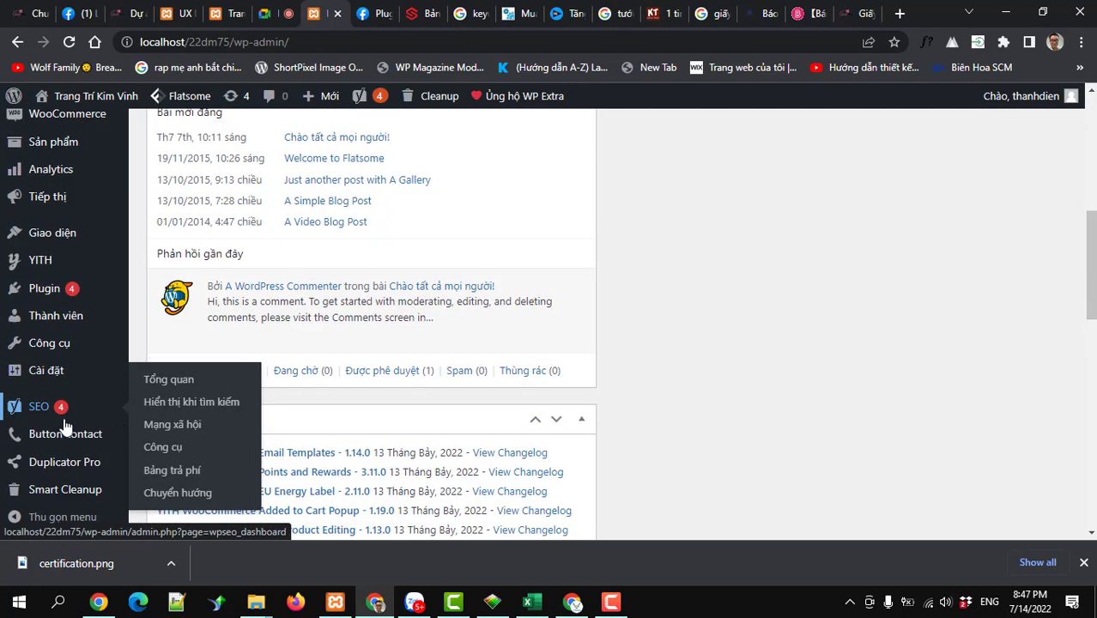
{"action": "mouse_move", "coordinate": [37, 298]}
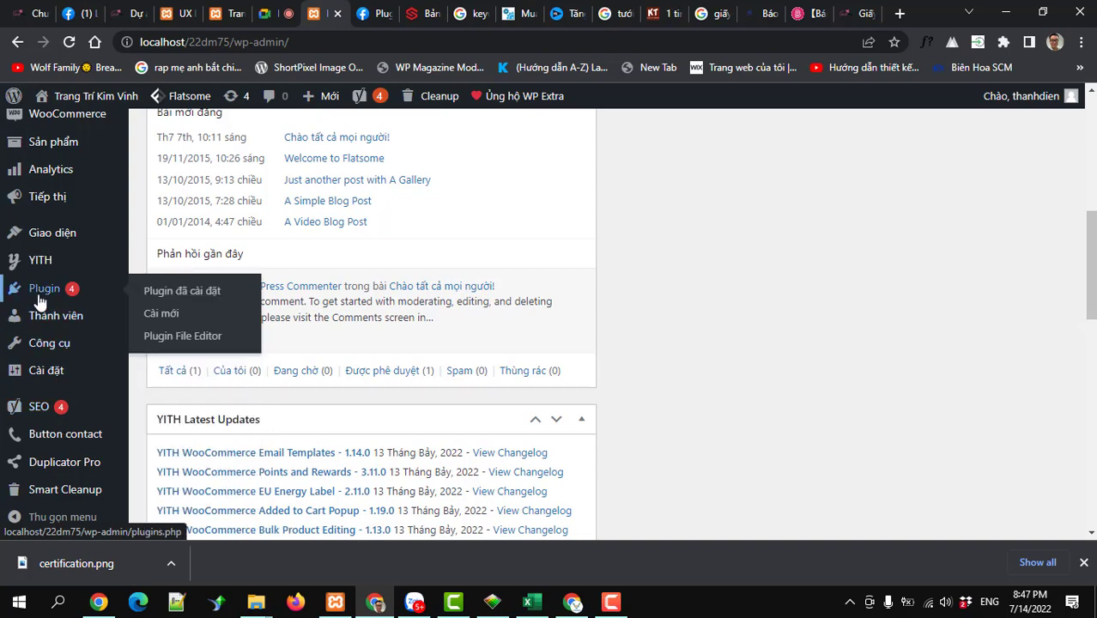
{"action": "left_click", "coordinate": [164, 302]}
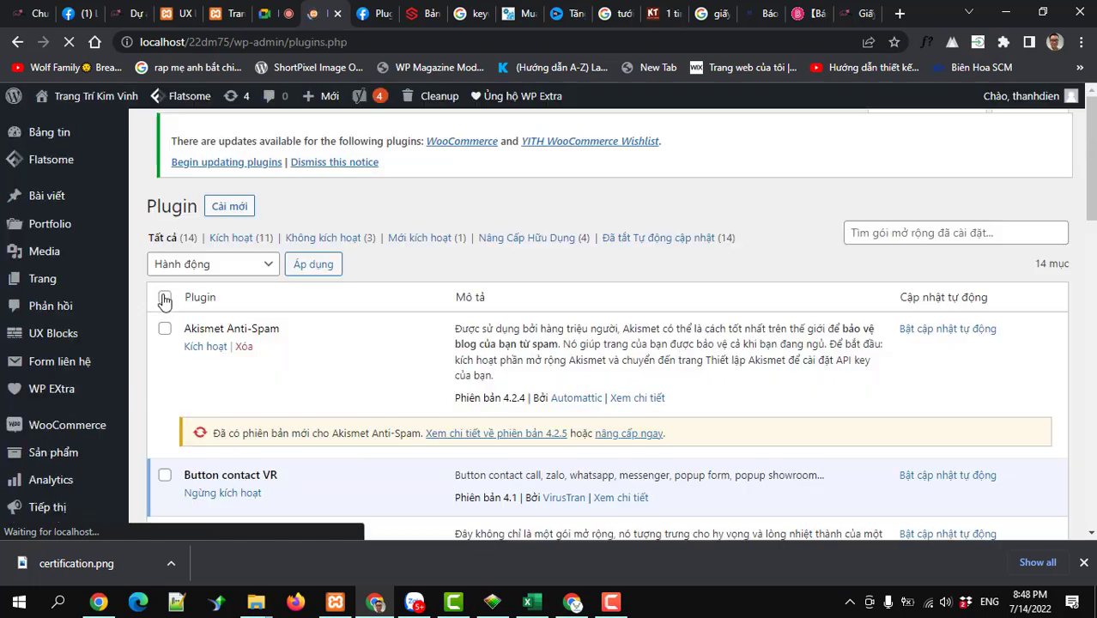
Look through the installed plugins for the ones needed for posts, highlighting WP EXtra and Yoast SEO Premium.
{"action": "scroll", "coordinate": [267, 345], "scroll_direction": "down", "scroll_amount": 3}
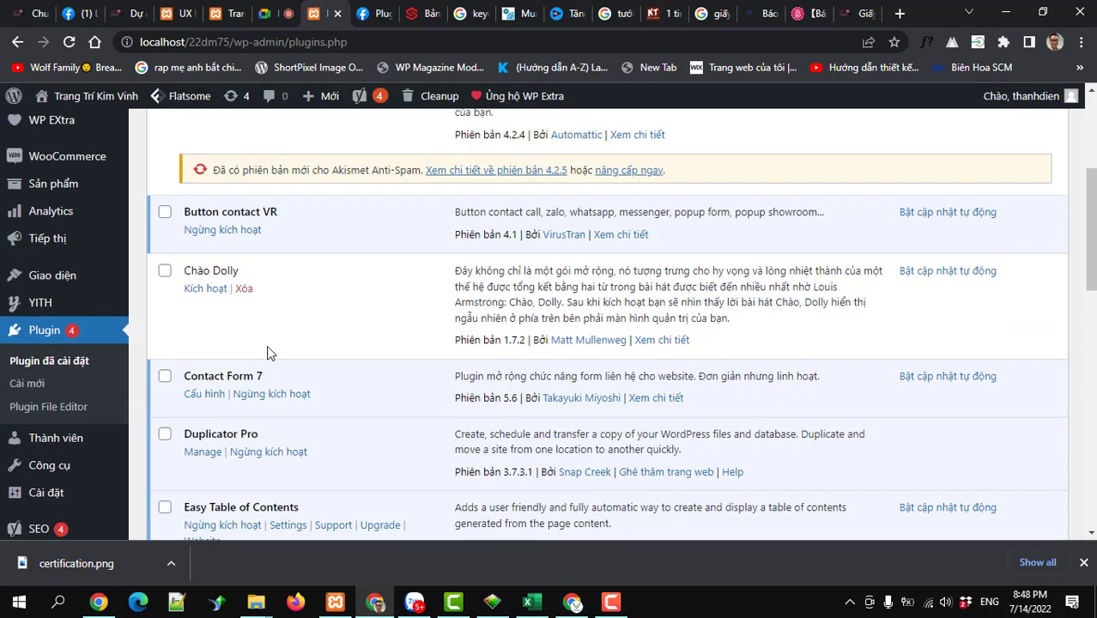
{"action": "scroll", "coordinate": [267, 345], "scroll_direction": "down", "scroll_amount": 7}
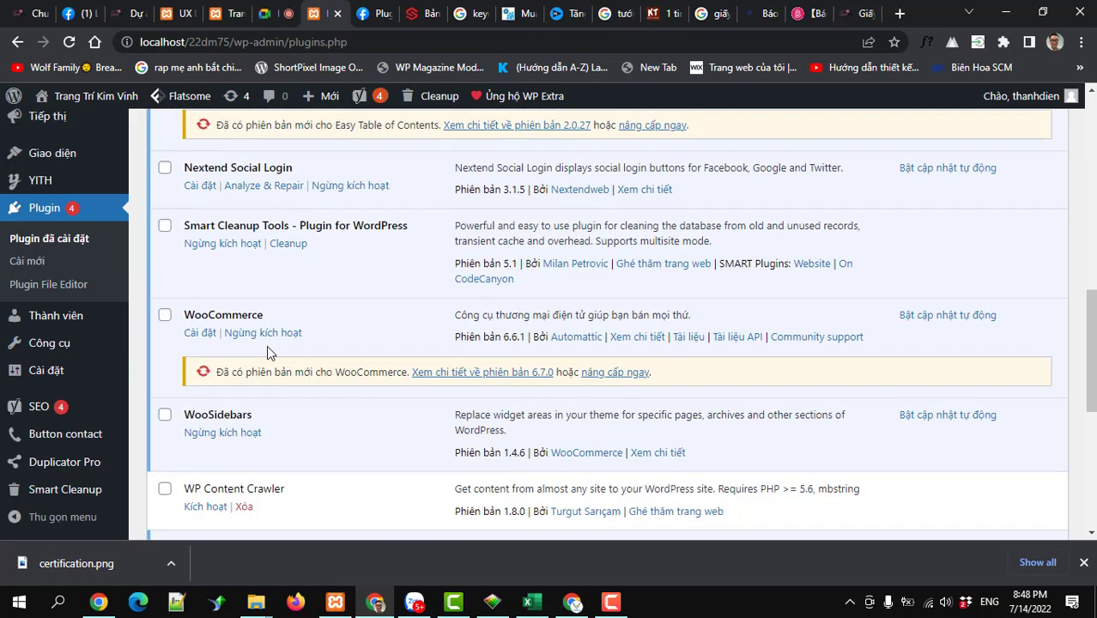
{"action": "scroll", "coordinate": [267, 345], "scroll_direction": "down", "scroll_amount": 1}
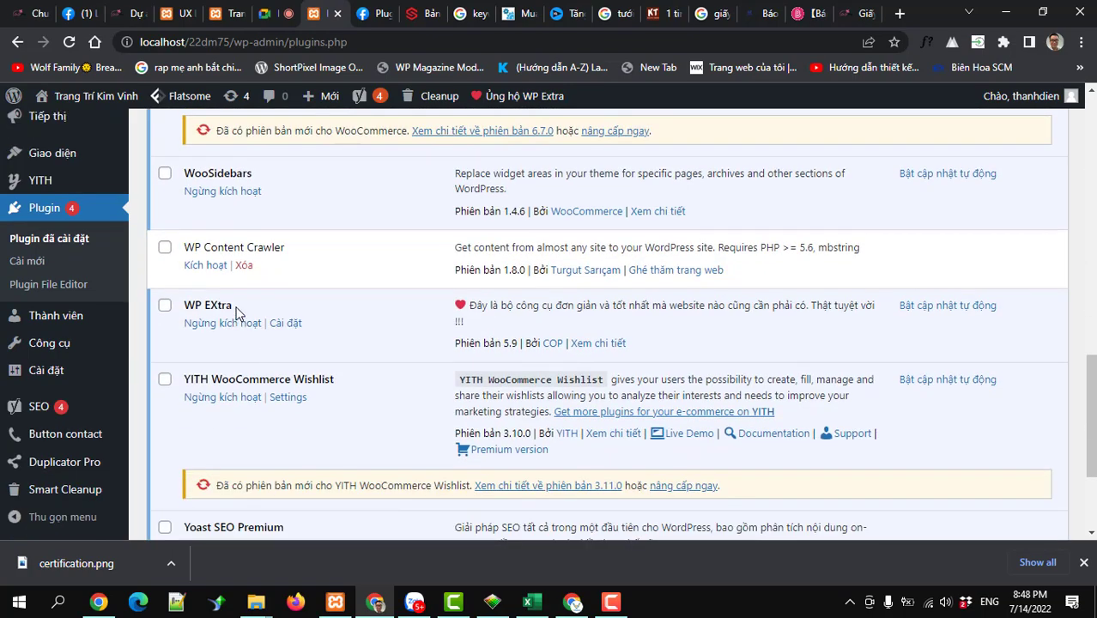
{"action": "left_click_drag", "start_coordinate": [237, 311], "coordinate": [182, 311]}
{"action": "scroll", "coordinate": [247, 363], "scroll_direction": "down", "scroll_amount": 2}
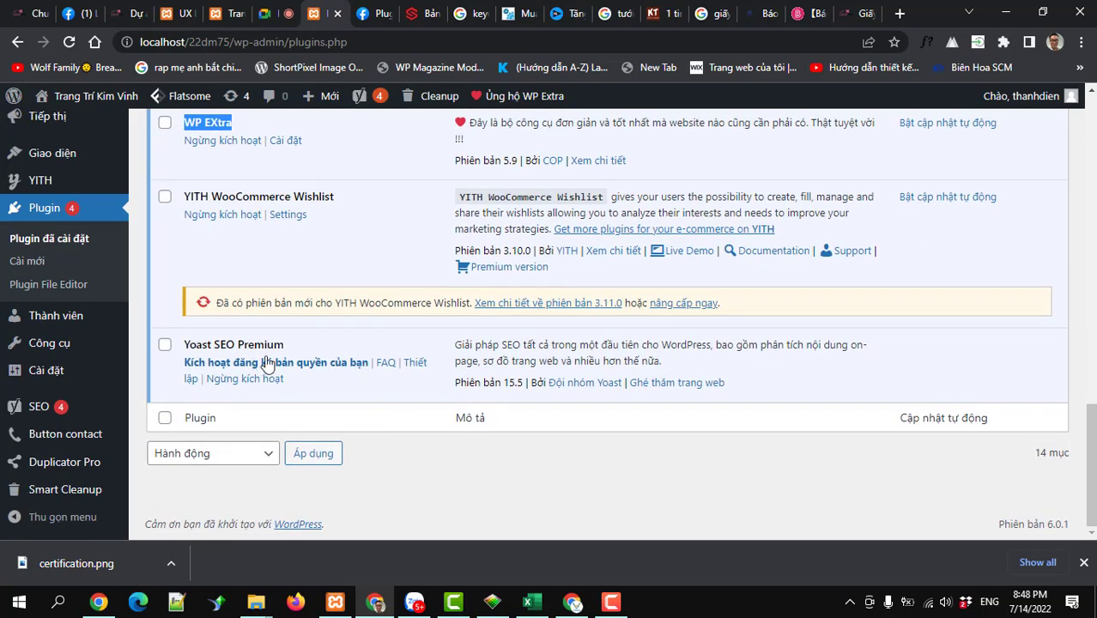
{"action": "left_click_drag", "start_coordinate": [286, 345], "coordinate": [182, 348]}
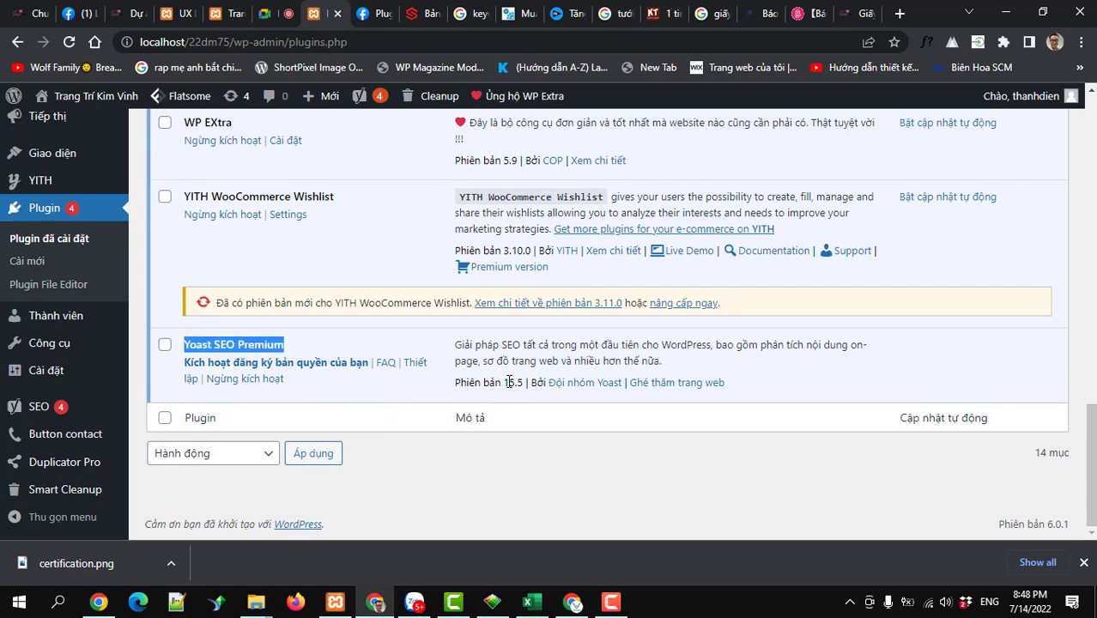
Go over the plugin list again, highlighting Easy Table of Contents, WP EXtra and Yoast SEO Premium in turn.
{"action": "scroll", "coordinate": [345, 413], "scroll_direction": "up", "scroll_amount": 8}
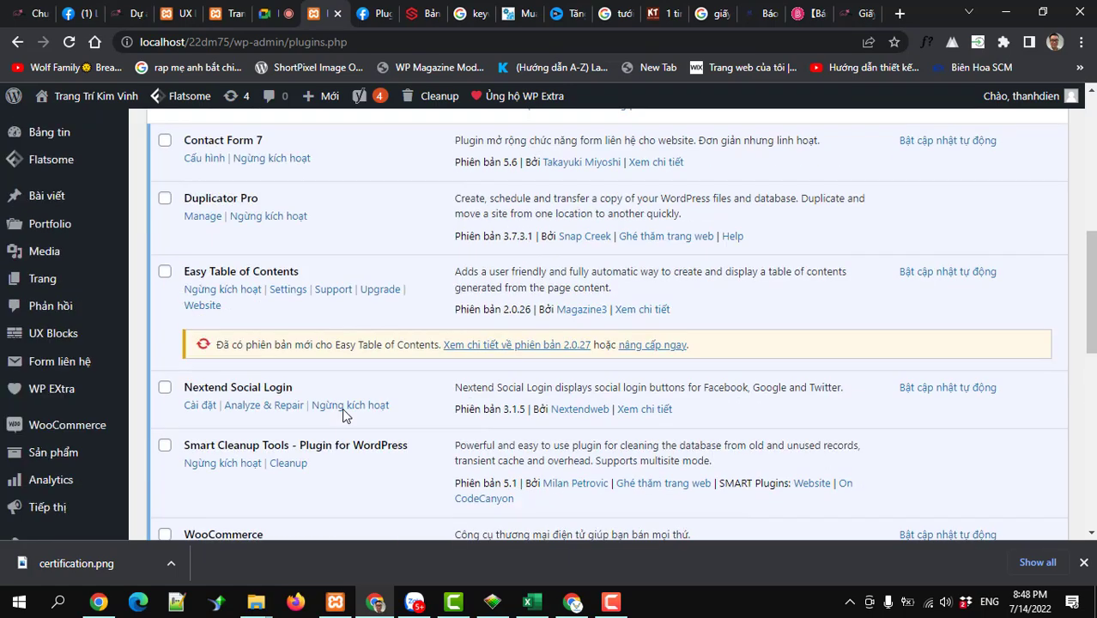
{"action": "scroll", "coordinate": [342, 408], "scroll_direction": "up", "scroll_amount": 7}
{"action": "scroll", "coordinate": [342, 408], "scroll_direction": "down", "scroll_amount": 5}
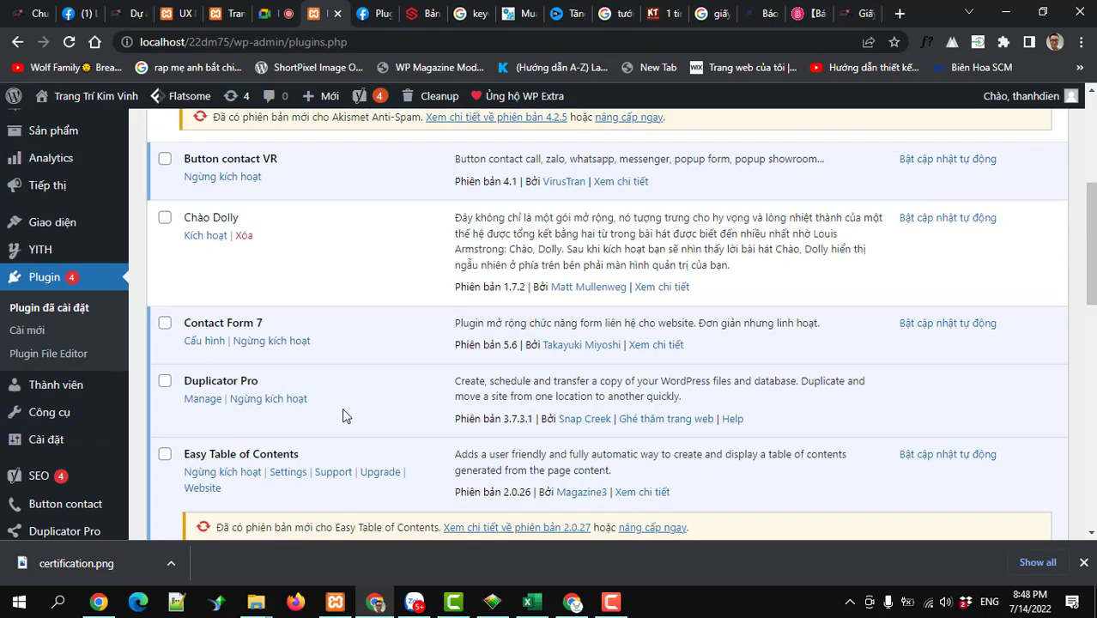
{"action": "scroll", "coordinate": [342, 407], "scroll_direction": "down", "scroll_amount": 2}
{"action": "left_click_drag", "start_coordinate": [302, 373], "coordinate": [178, 376]}
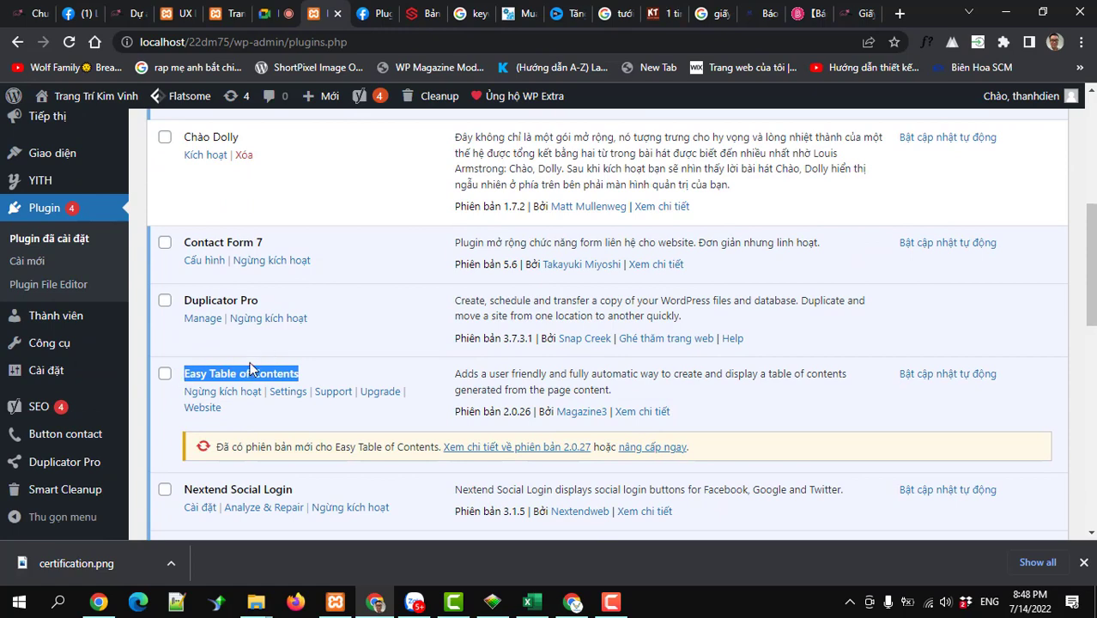
{"action": "scroll", "coordinate": [273, 369], "scroll_direction": "down", "scroll_amount": 6}
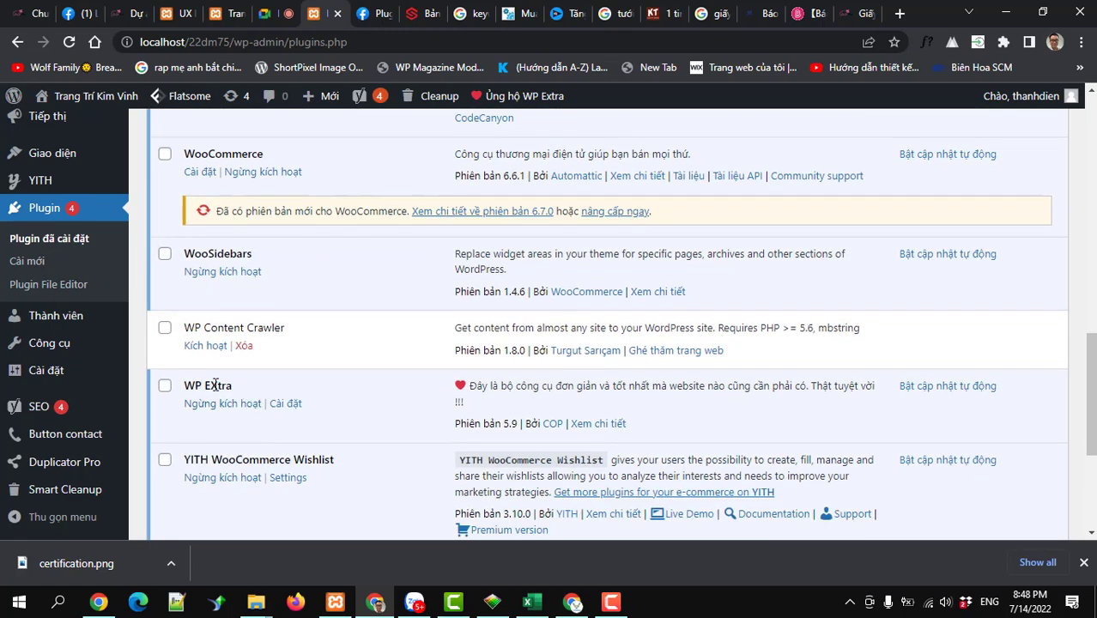
{"action": "left_click_drag", "start_coordinate": [231, 385], "coordinate": [174, 391]}
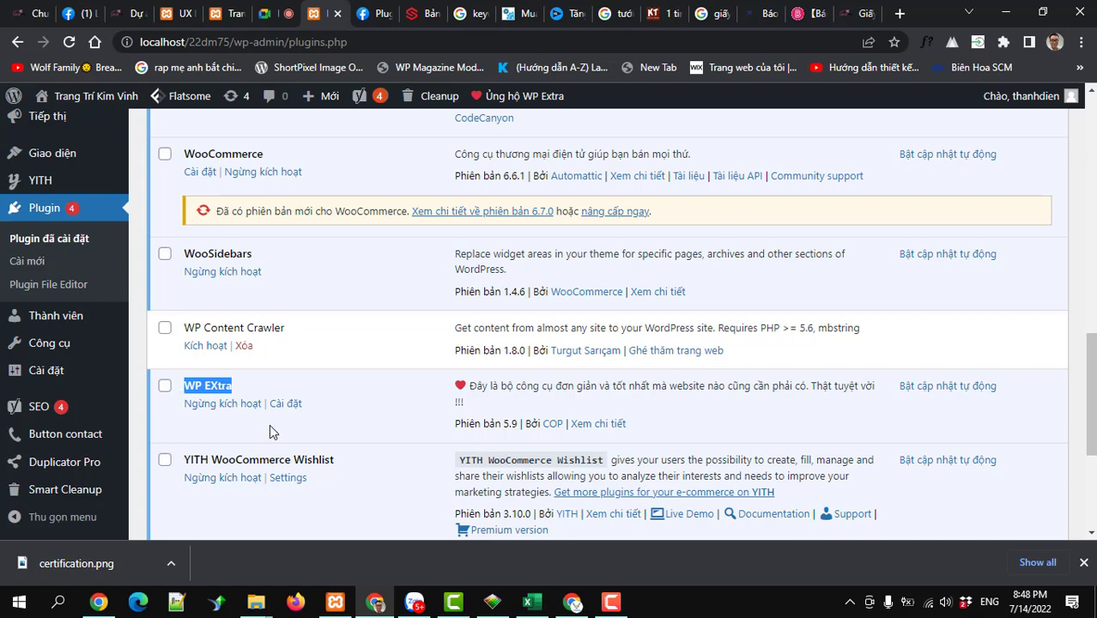
{"action": "scroll", "coordinate": [275, 431], "scroll_direction": "down", "scroll_amount": 3}
{"action": "left_click_drag", "start_coordinate": [291, 347], "coordinate": [184, 344]}
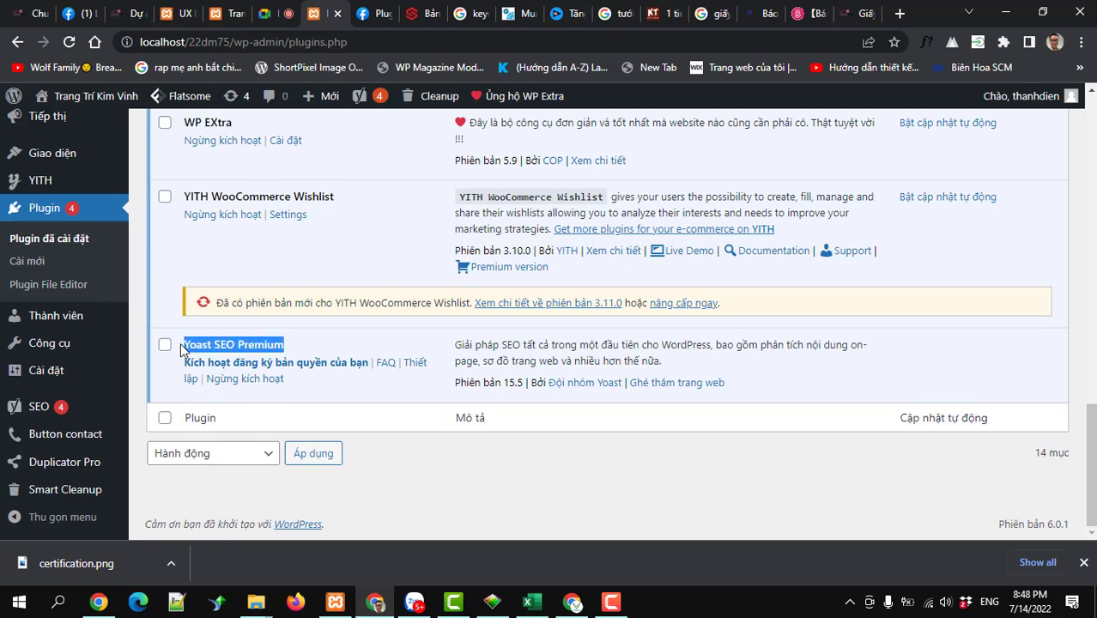
Open the WP EXtra configuration and examine its post options, including the Tắt Gutenberg setting.
{"action": "scroll", "coordinate": [182, 348], "scroll_direction": "up", "scroll_amount": 10}
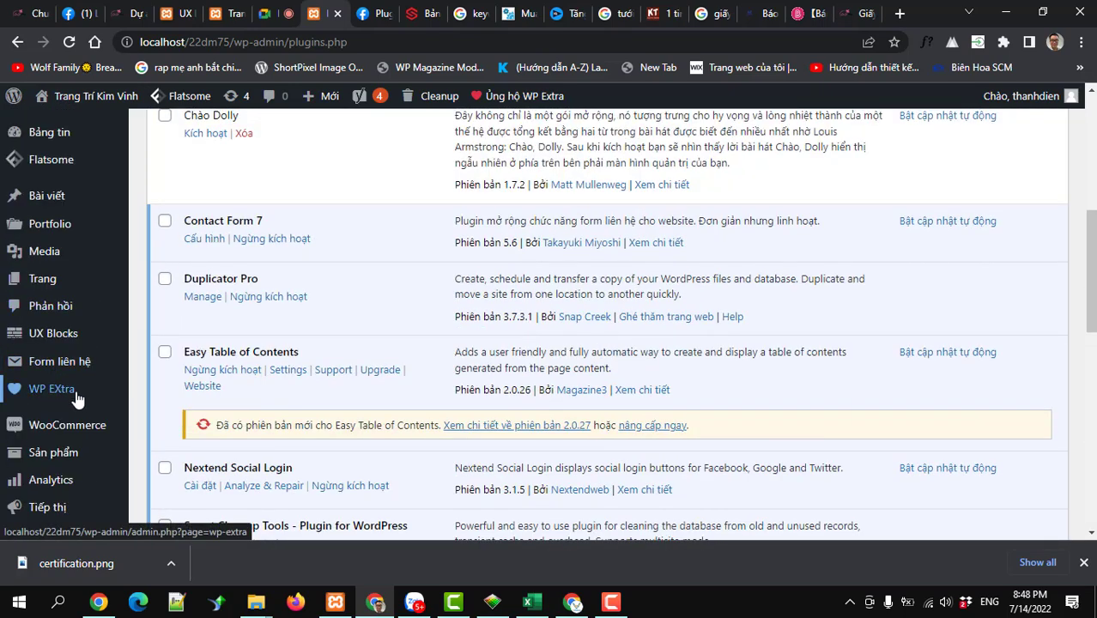
{"action": "left_click", "coordinate": [47, 391]}
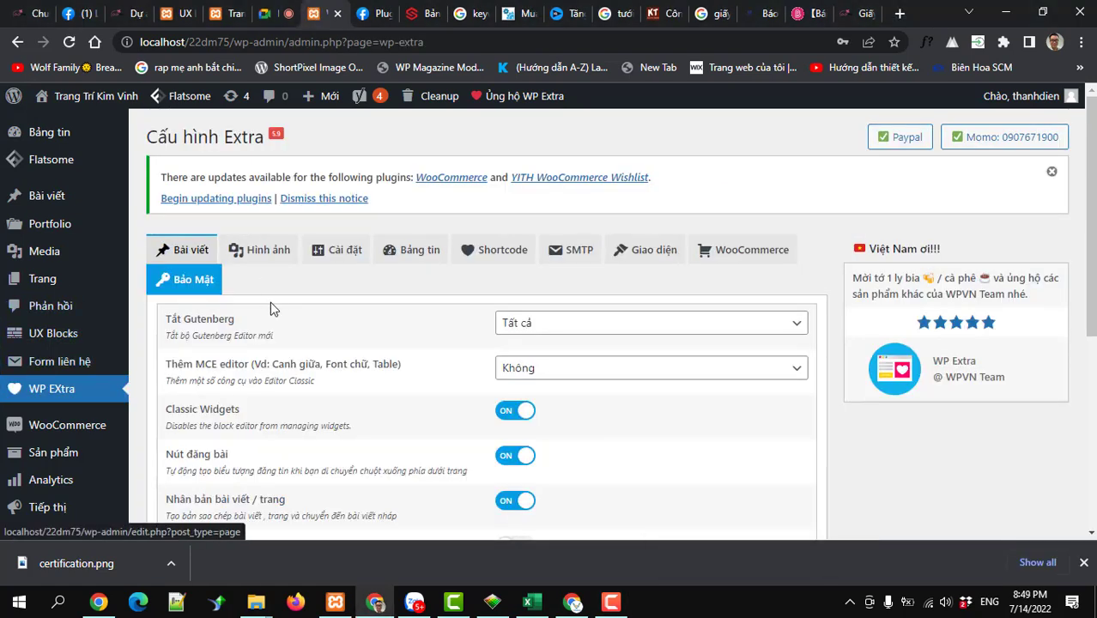
{"action": "left_click_drag", "start_coordinate": [185, 321], "coordinate": [233, 320]}
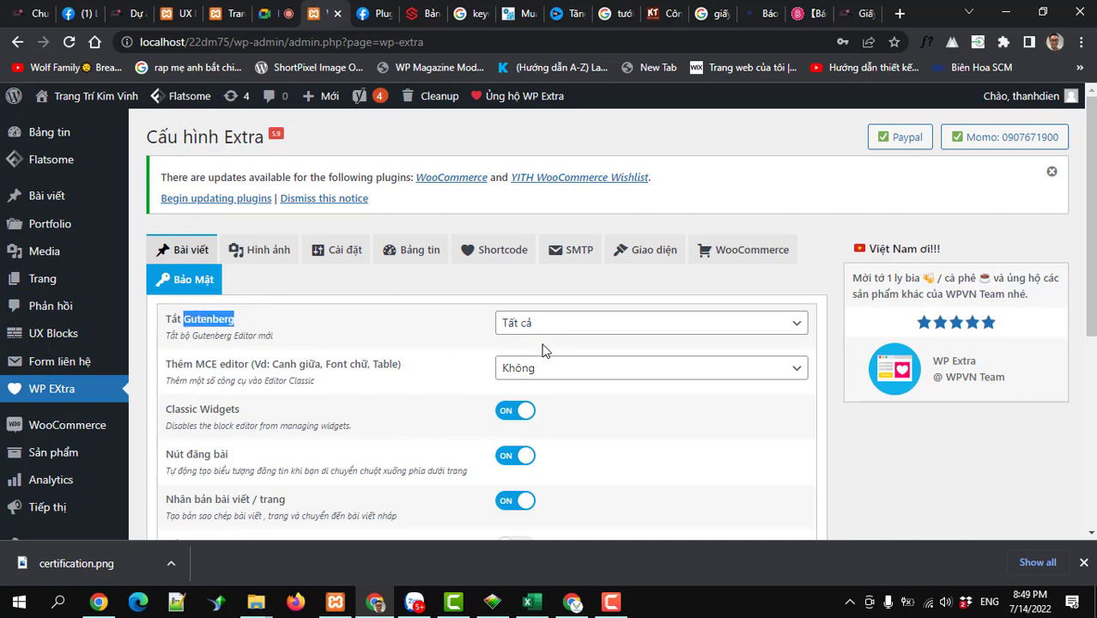
{"action": "scroll", "coordinate": [539, 351], "scroll_direction": "down", "scroll_amount": 4}
{"action": "scroll", "coordinate": [521, 358], "scroll_direction": "up", "scroll_amount": 4}
{"action": "scroll", "coordinate": [484, 350], "scroll_direction": "down", "scroll_amount": 2}
{"action": "scroll", "coordinate": [484, 350], "scroll_direction": "up", "scroll_amount": 2}
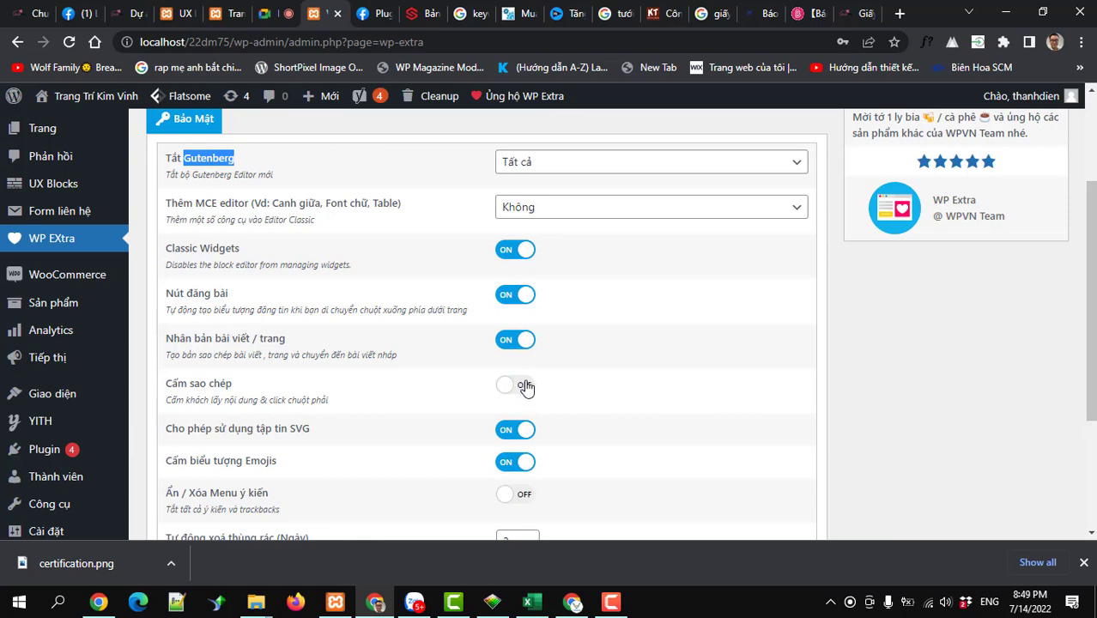
{"action": "scroll", "coordinate": [525, 388], "scroll_direction": "up", "scroll_amount": 4}
In the WP EXtra image settings, set Save Image to Tất cả and save the changes.
{"action": "left_click", "coordinate": [254, 251]}
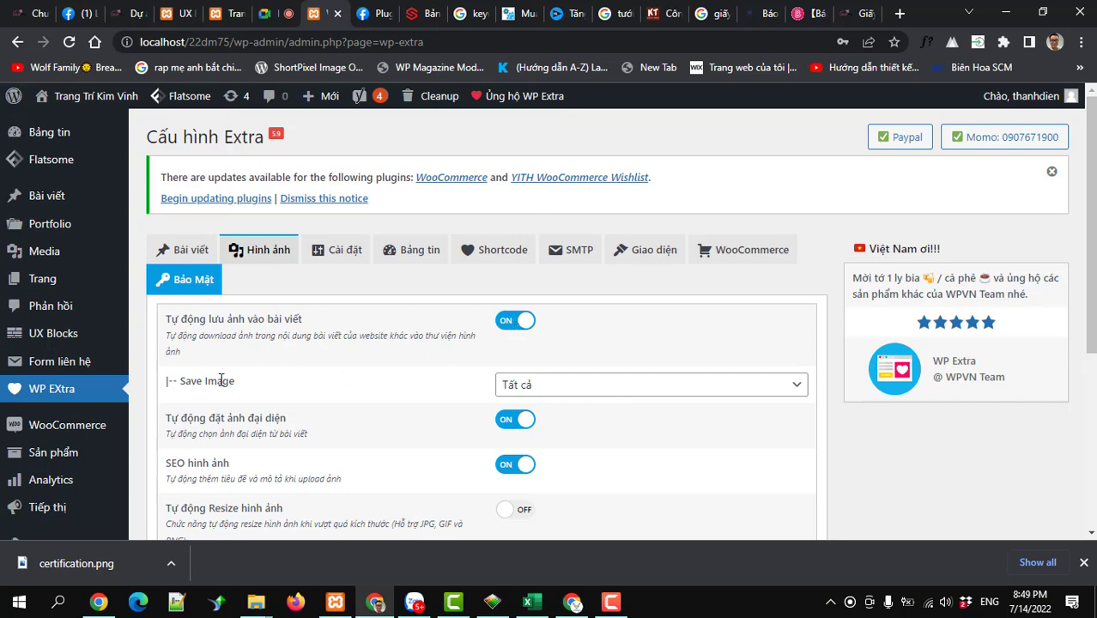
{"action": "left_click", "coordinate": [519, 385]}
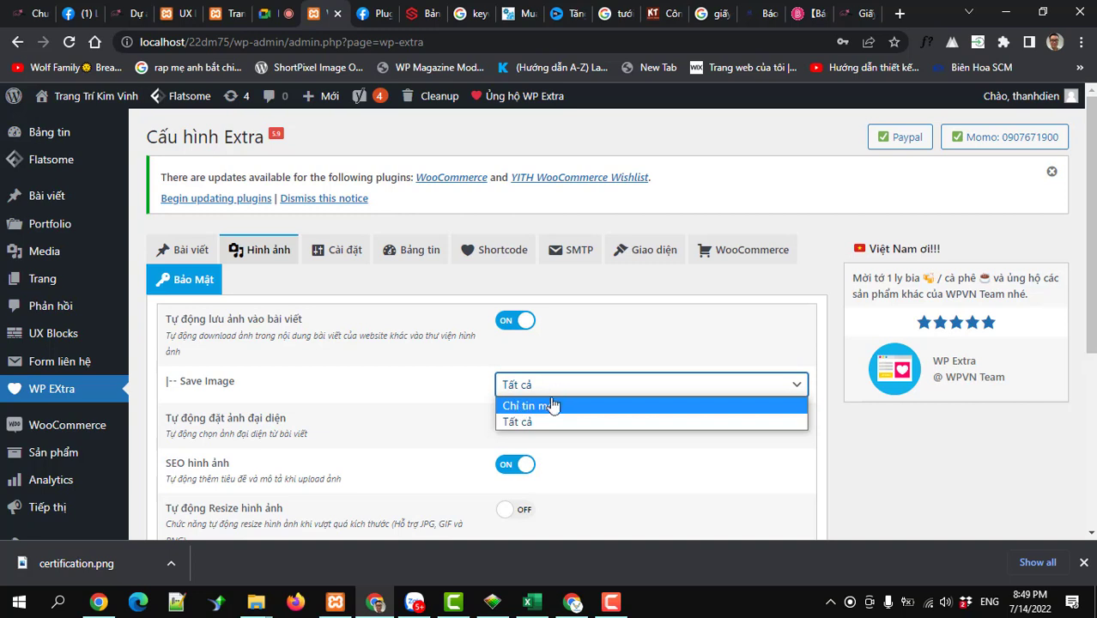
{"action": "left_click", "coordinate": [526, 423]}
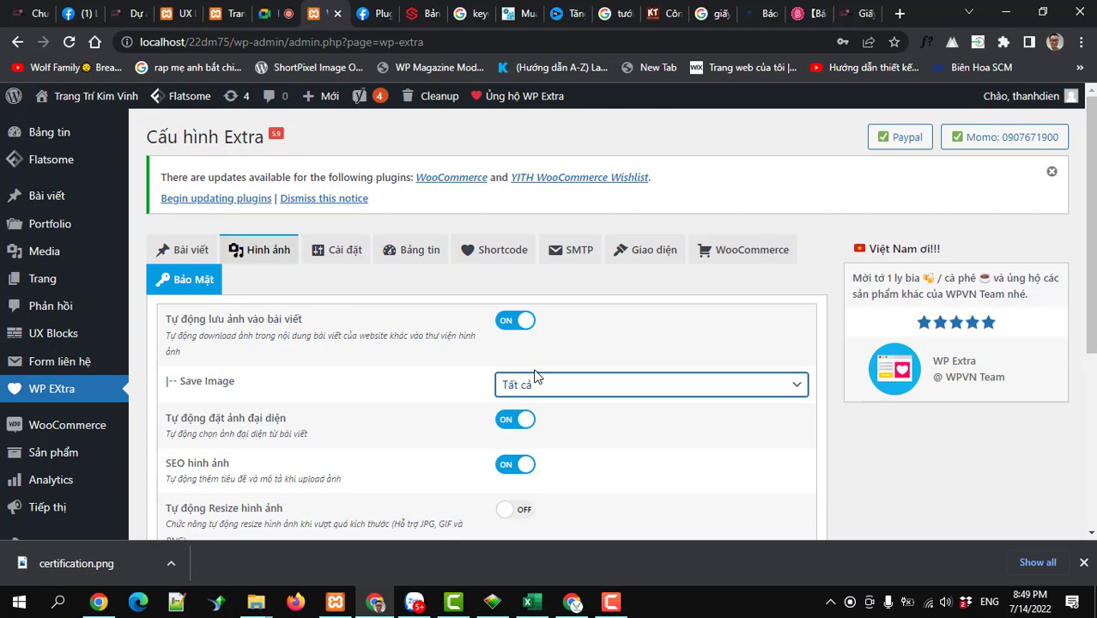
{"action": "scroll", "coordinate": [532, 375], "scroll_direction": "down", "scroll_amount": 1}
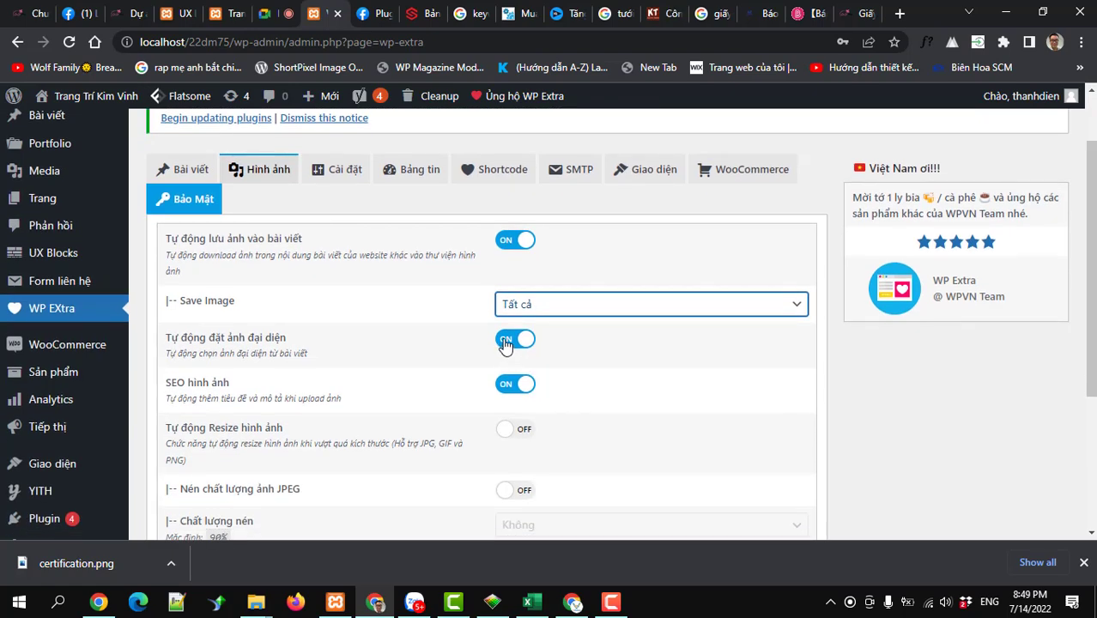
{"action": "scroll", "coordinate": [505, 401], "scroll_direction": "down", "scroll_amount": 2}
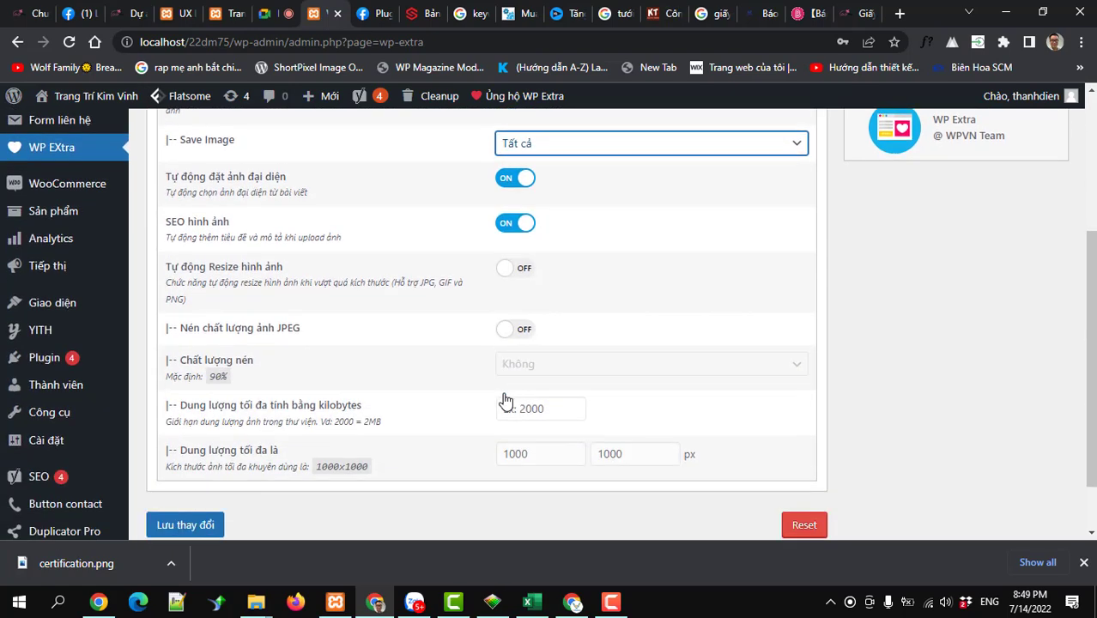
{"action": "left_click", "coordinate": [190, 513]}
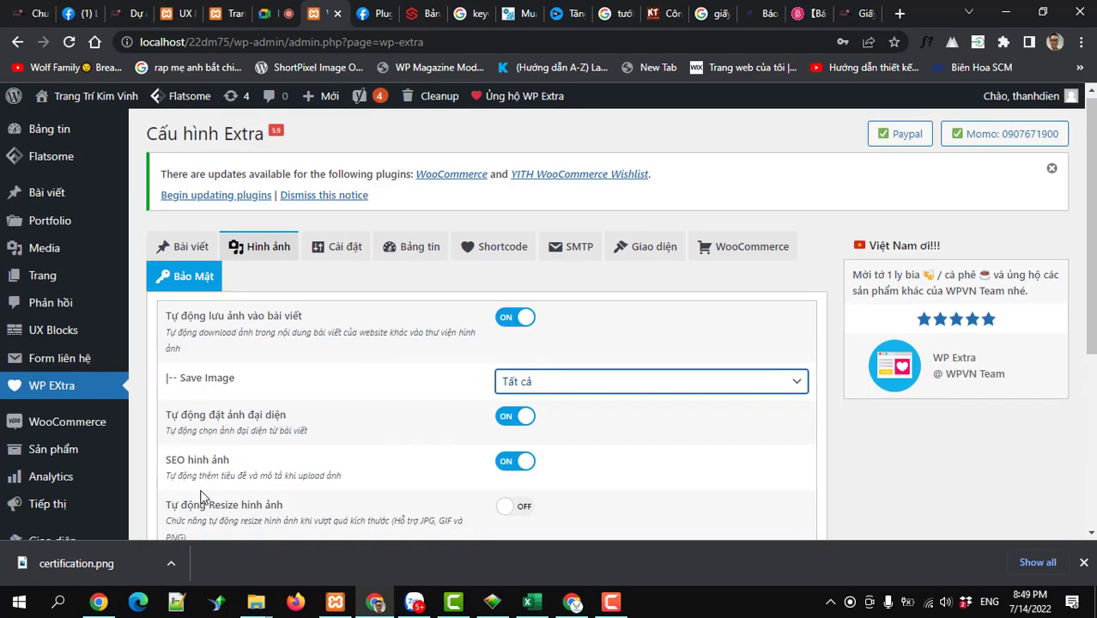
Open the Table of Contents settings and examine the post types selected under Enable Support and Auto Insert.
{"action": "scroll", "coordinate": [201, 484], "scroll_direction": "down", "scroll_amount": 4}
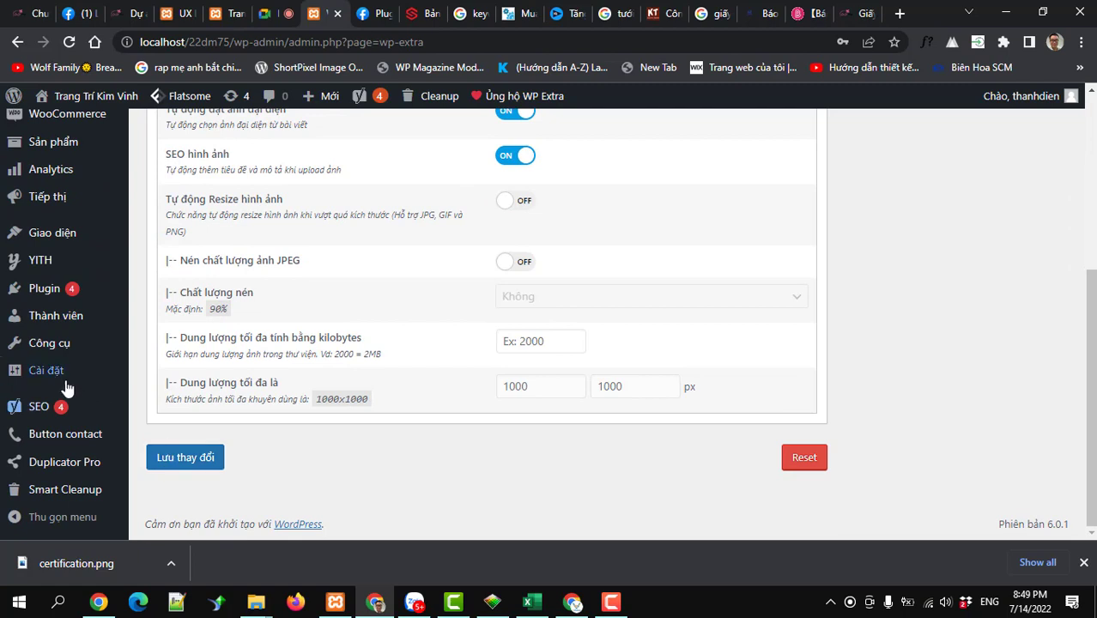
{"action": "mouse_move", "coordinate": [60, 381]}
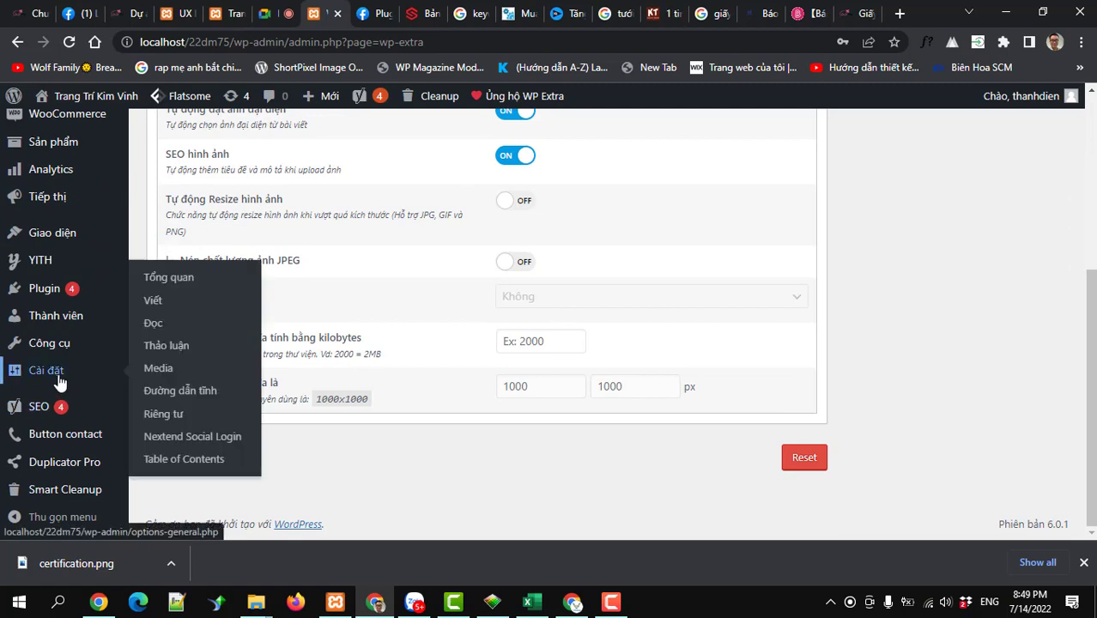
{"action": "left_click", "coordinate": [196, 462]}
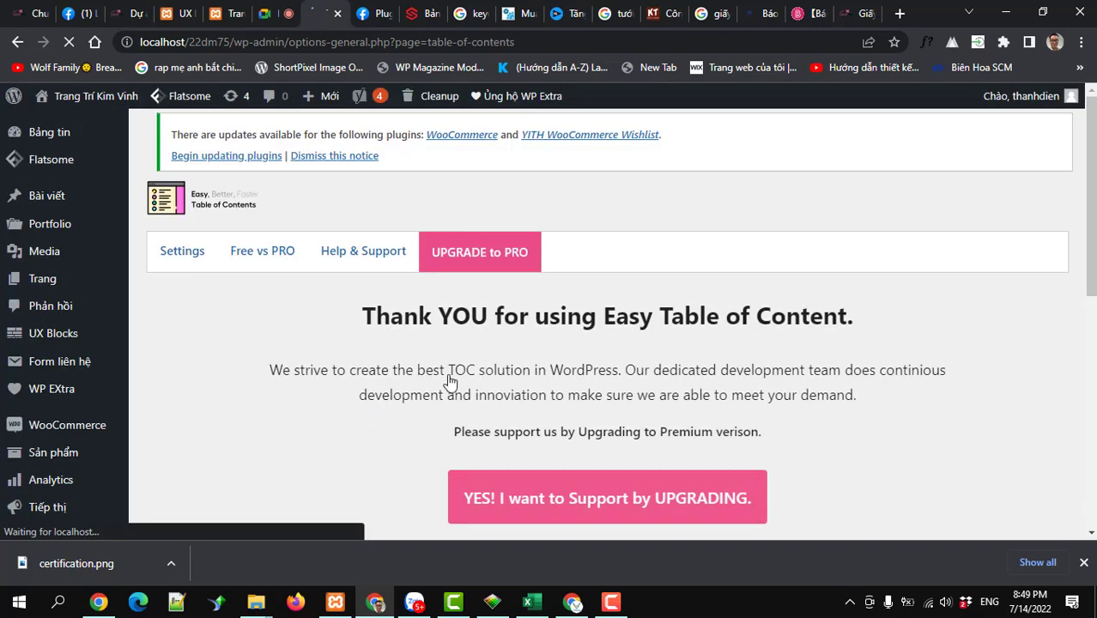
{"action": "left_click", "coordinate": [182, 193]}
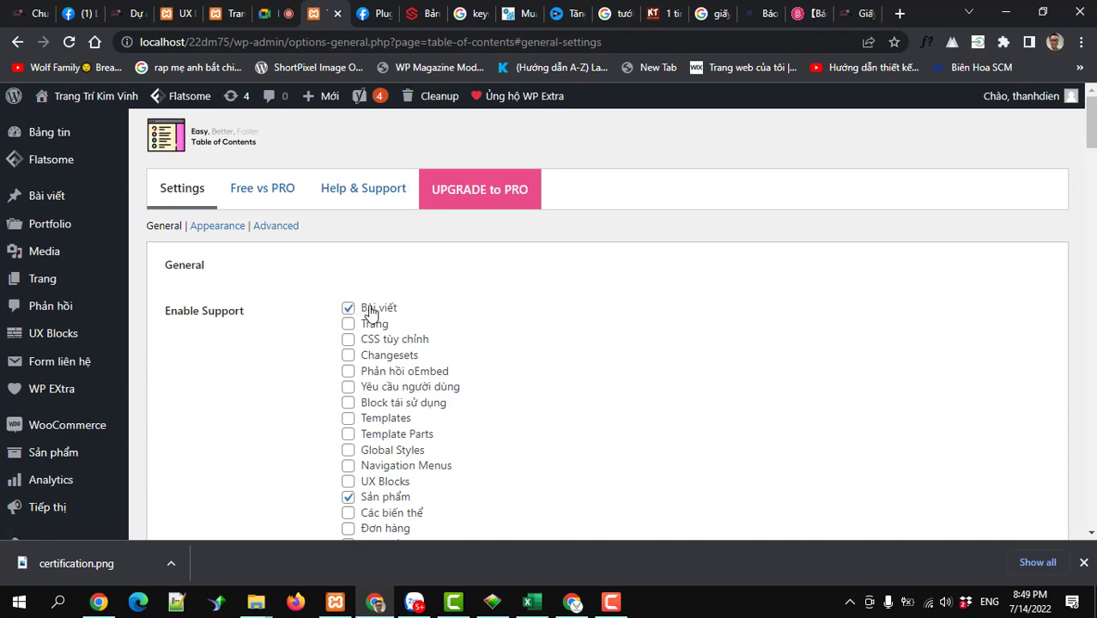
{"action": "scroll", "coordinate": [373, 321], "scroll_direction": "down", "scroll_amount": 2}
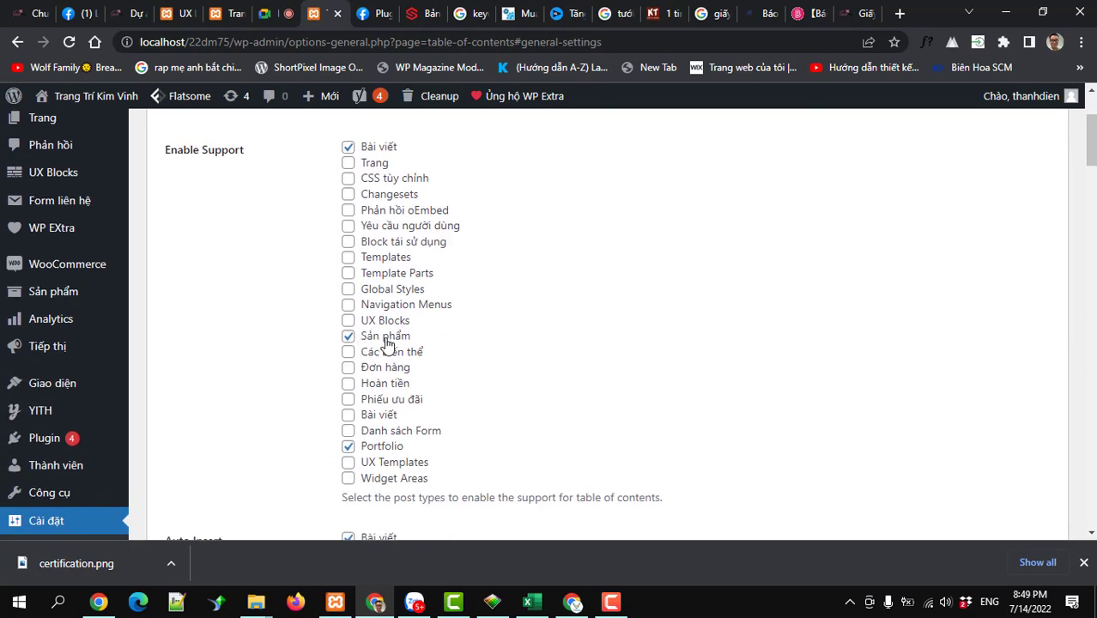
{"action": "scroll", "coordinate": [386, 447], "scroll_direction": "down", "scroll_amount": 3}
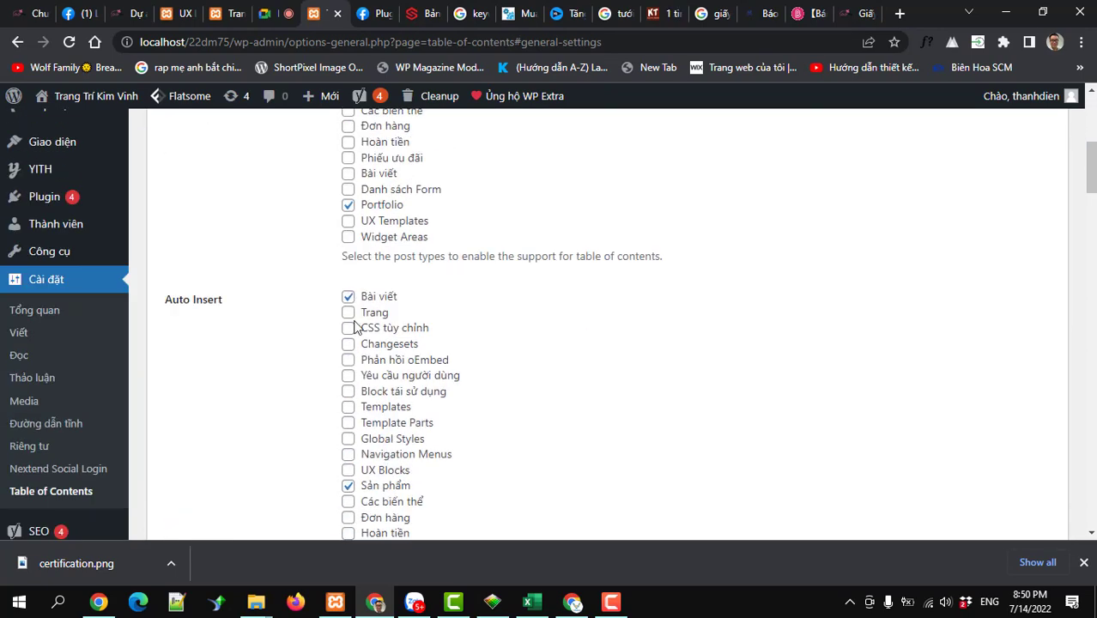
{"action": "scroll", "coordinate": [389, 305], "scroll_direction": "down", "scroll_amount": 2}
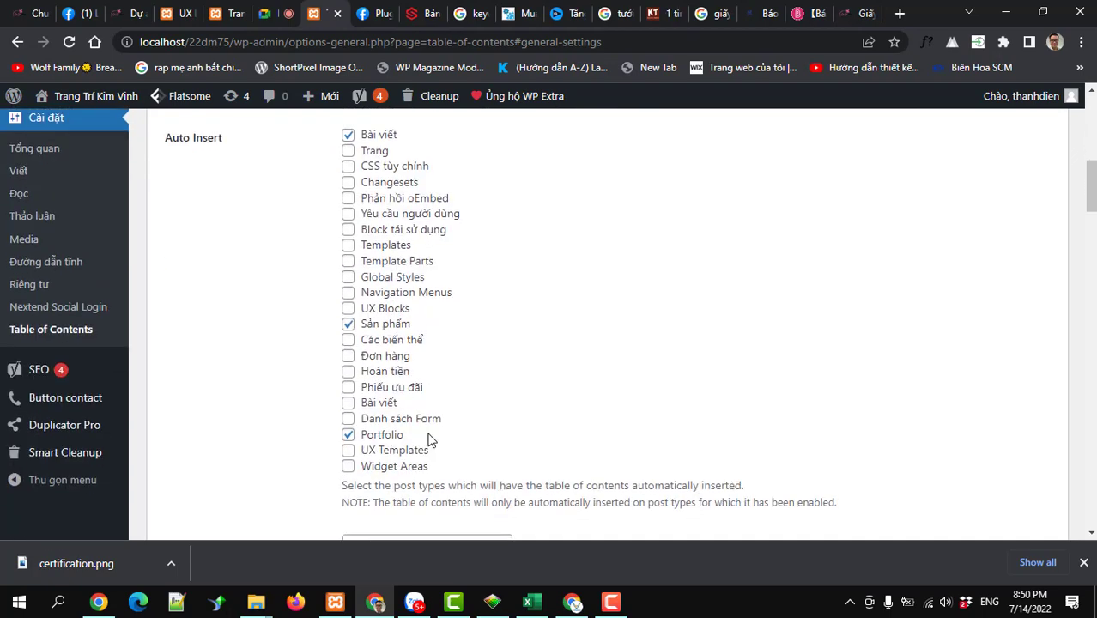
Go through the remaining table of contents options, highlighting the Header Label text and checking the heading levels.
{"action": "scroll", "coordinate": [420, 438], "scroll_direction": "down", "scroll_amount": 5}
{"action": "scroll", "coordinate": [283, 394], "scroll_direction": "up", "scroll_amount": 1}
{"action": "left_click_drag", "start_coordinate": [449, 373], "coordinate": [315, 382]}
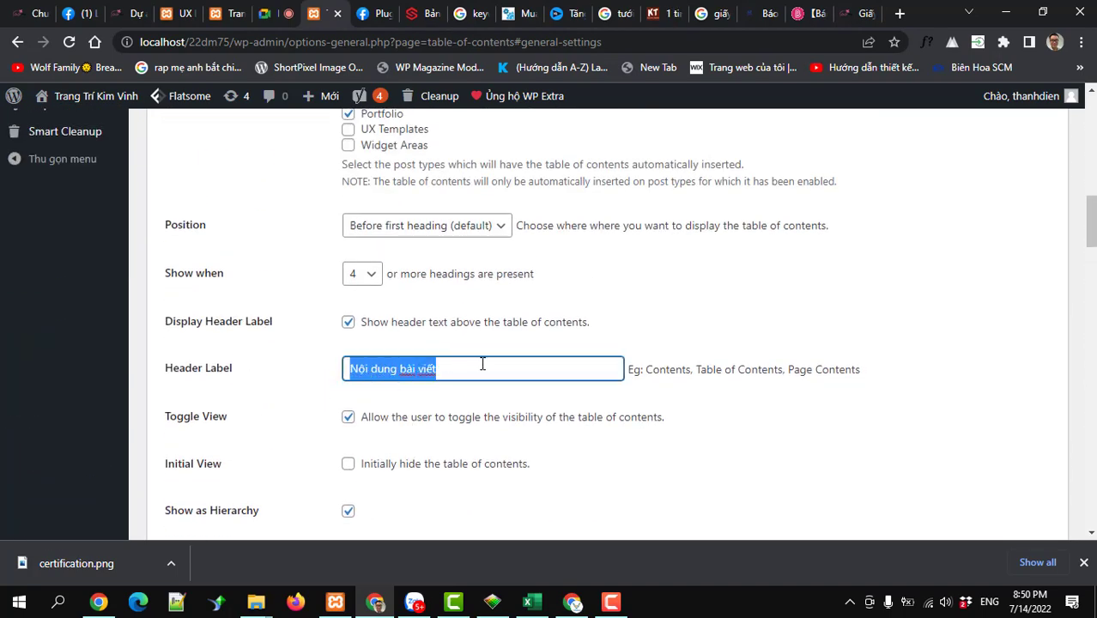
{"action": "scroll", "coordinate": [306, 397], "scroll_direction": "down", "scroll_amount": 20}
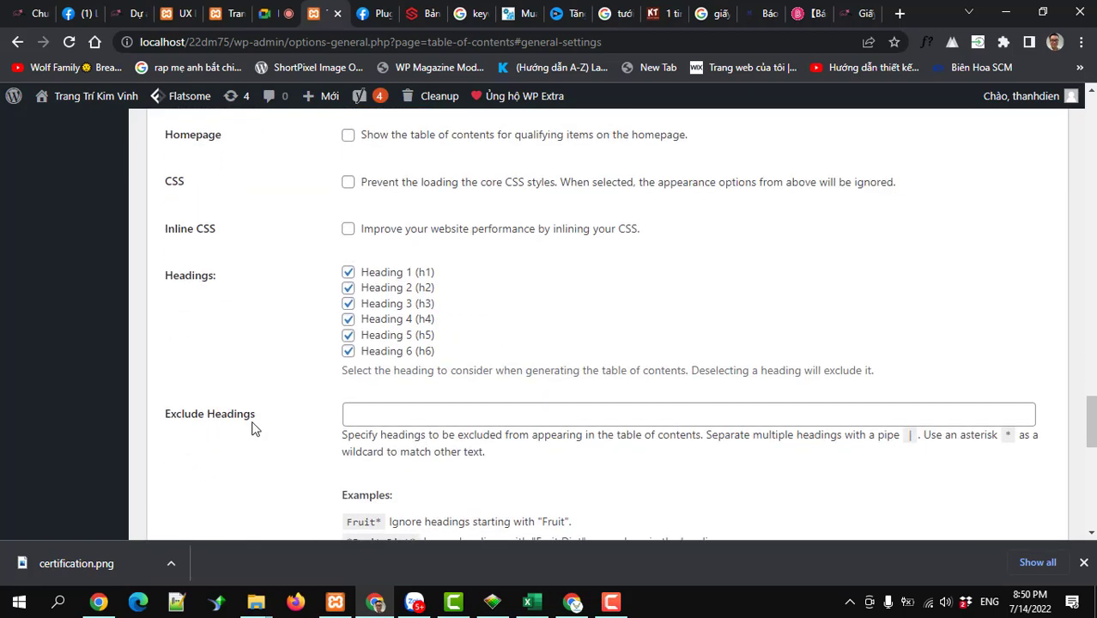
{"action": "scroll", "coordinate": [252, 427], "scroll_direction": "down", "scroll_amount": 9}
{"action": "scroll", "coordinate": [318, 431], "scroll_direction": "up", "scroll_amount": 14}
{"action": "scroll", "coordinate": [163, 365], "scroll_direction": "up", "scroll_amount": 20}
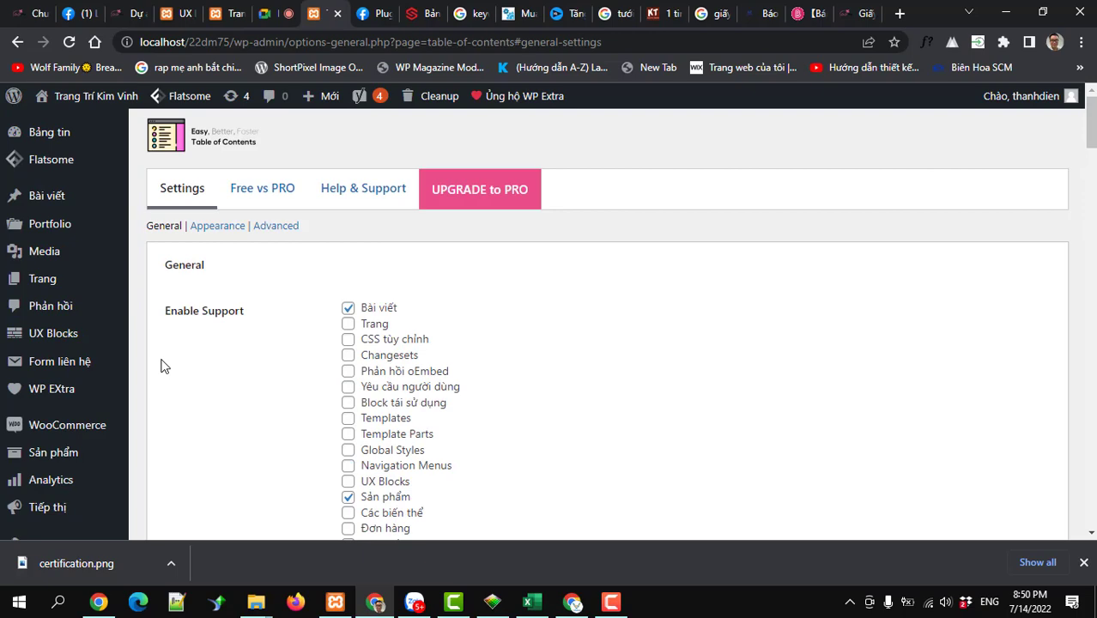
{"action": "scroll", "coordinate": [120, 378], "scroll_direction": "down", "scroll_amount": 3}
{"action": "scroll", "coordinate": [77, 378], "scroll_direction": "down", "scroll_amount": 2}
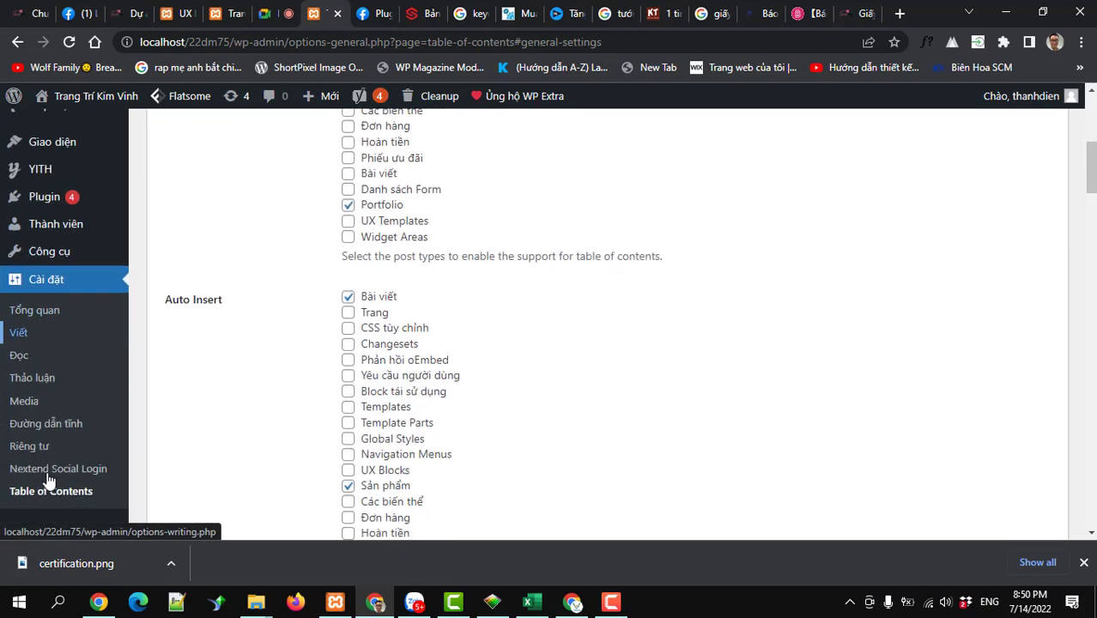
Search the plugin directory for wp-extra on the add-plugin page and highlight the search term.
{"action": "mouse_move", "coordinate": [44, 196]}
{"action": "left_click", "coordinate": [163, 225]}
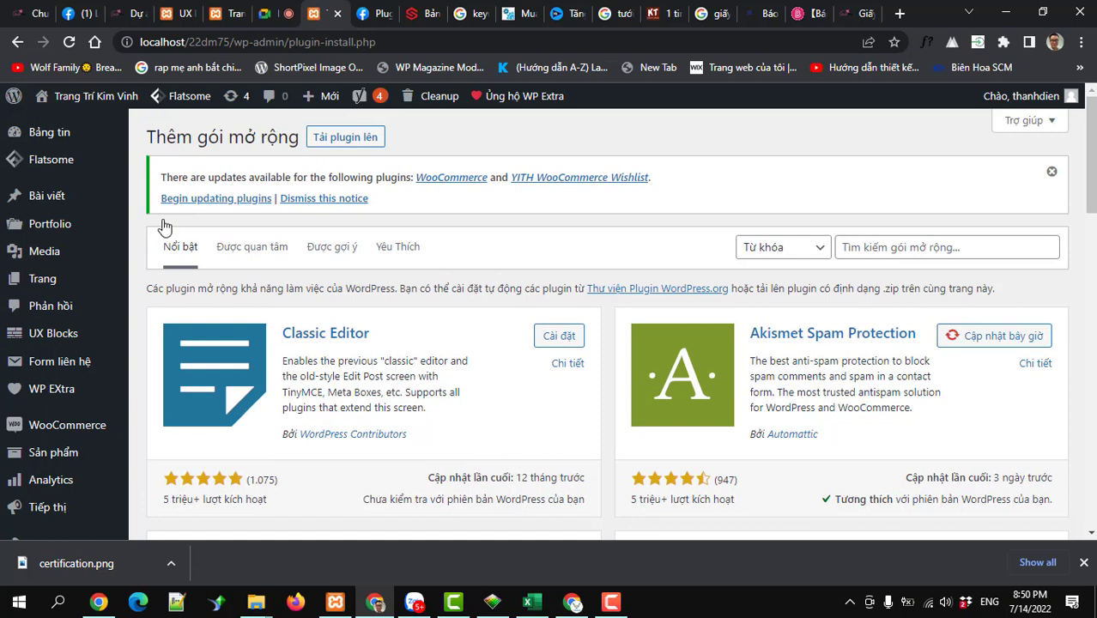
{"action": "left_click", "coordinate": [873, 247]}
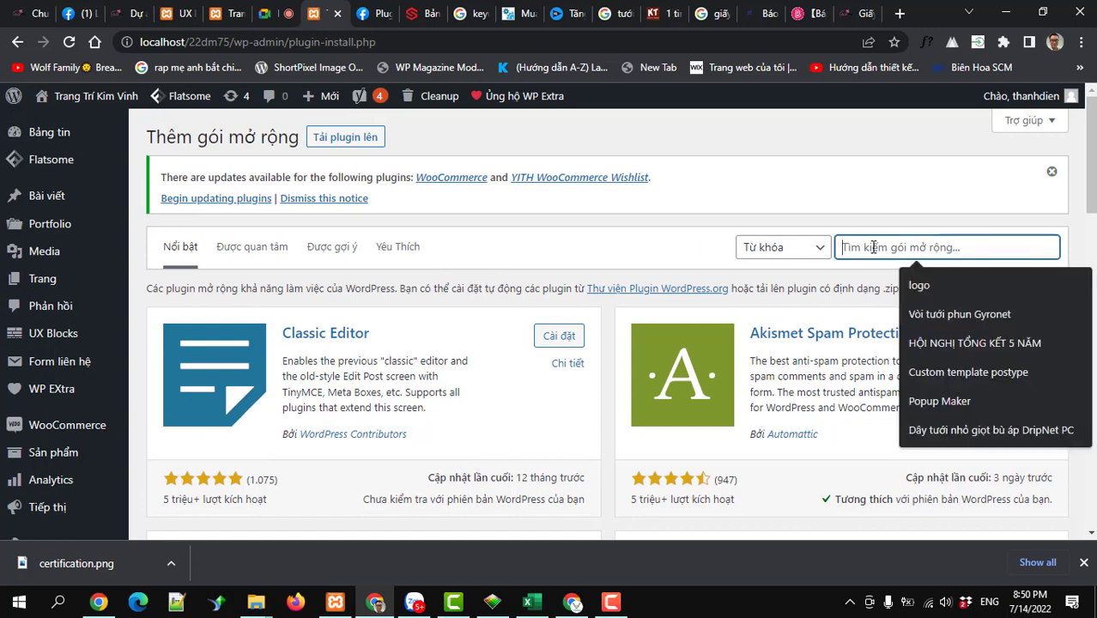
{"action": "type", "text": "wp-extra"}
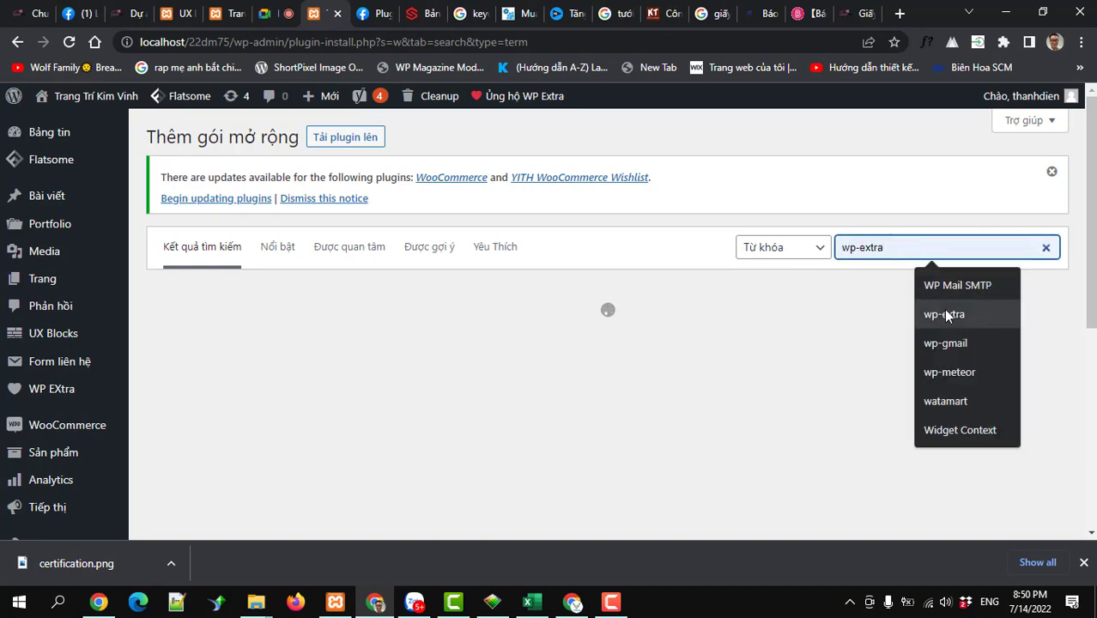
{"action": "left_click", "coordinate": [943, 309]}
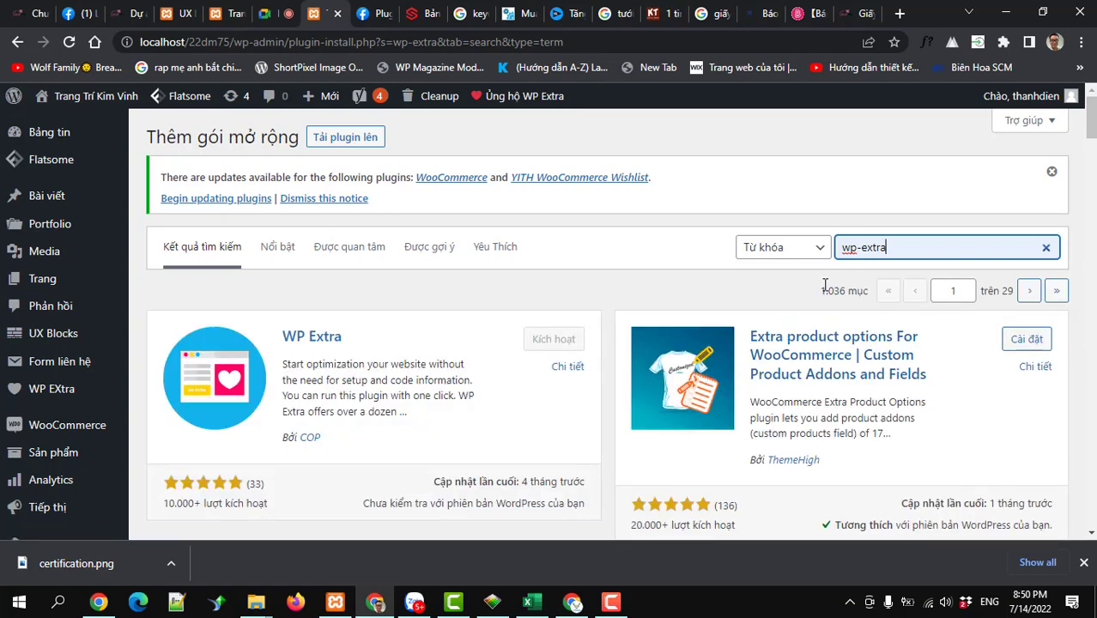
{"action": "left_click_drag", "start_coordinate": [887, 247], "coordinate": [800, 250]}
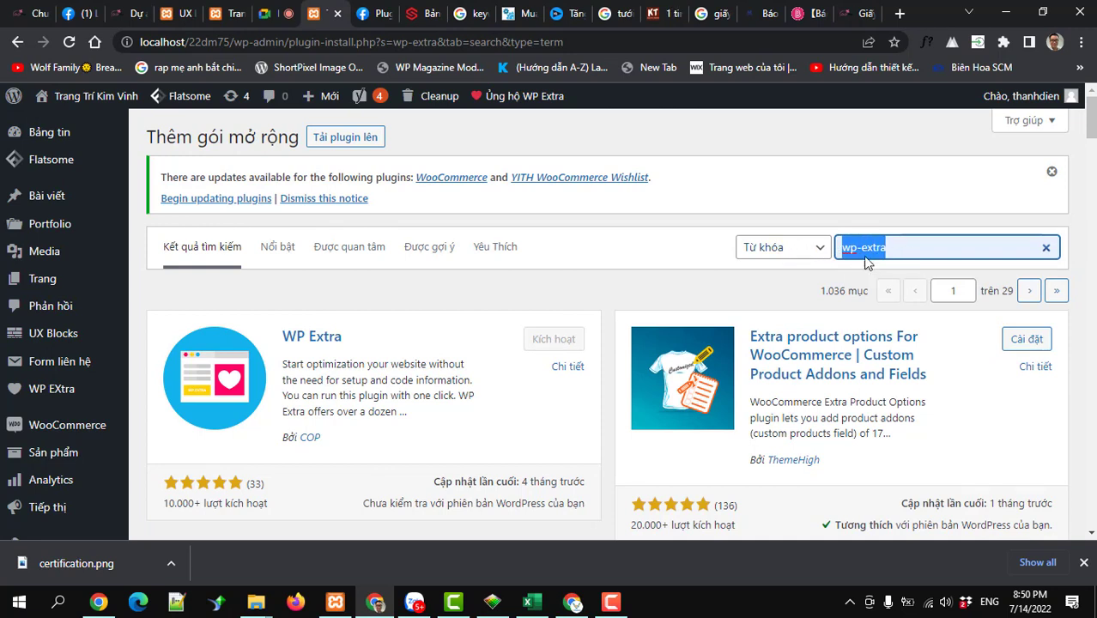
{"action": "left_click", "coordinate": [255, 602]}
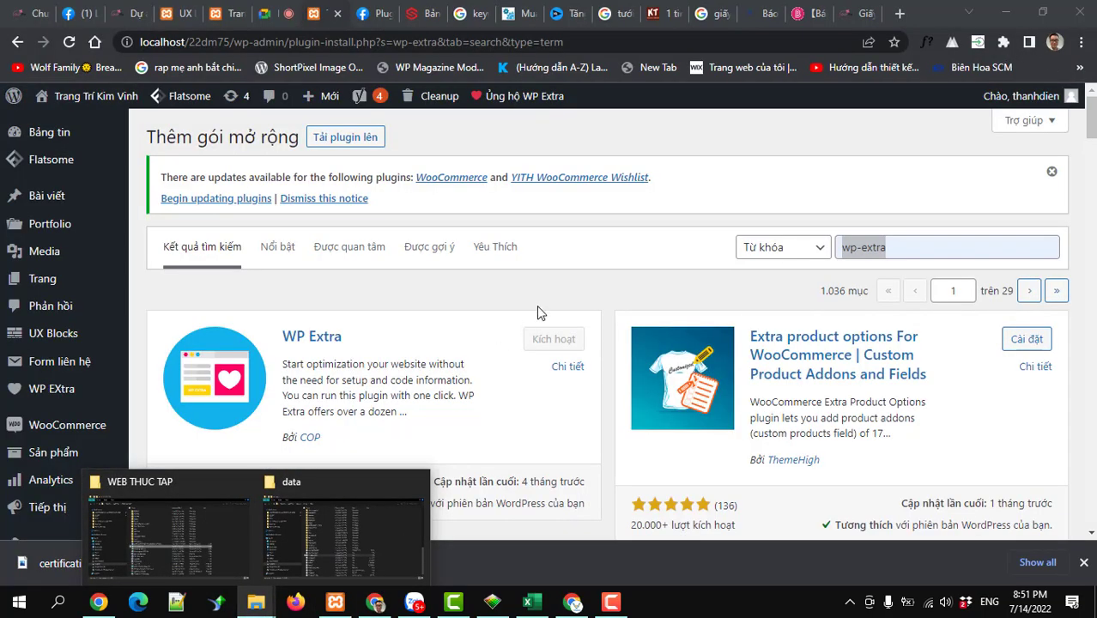
{"action": "left_click", "coordinate": [537, 293]}
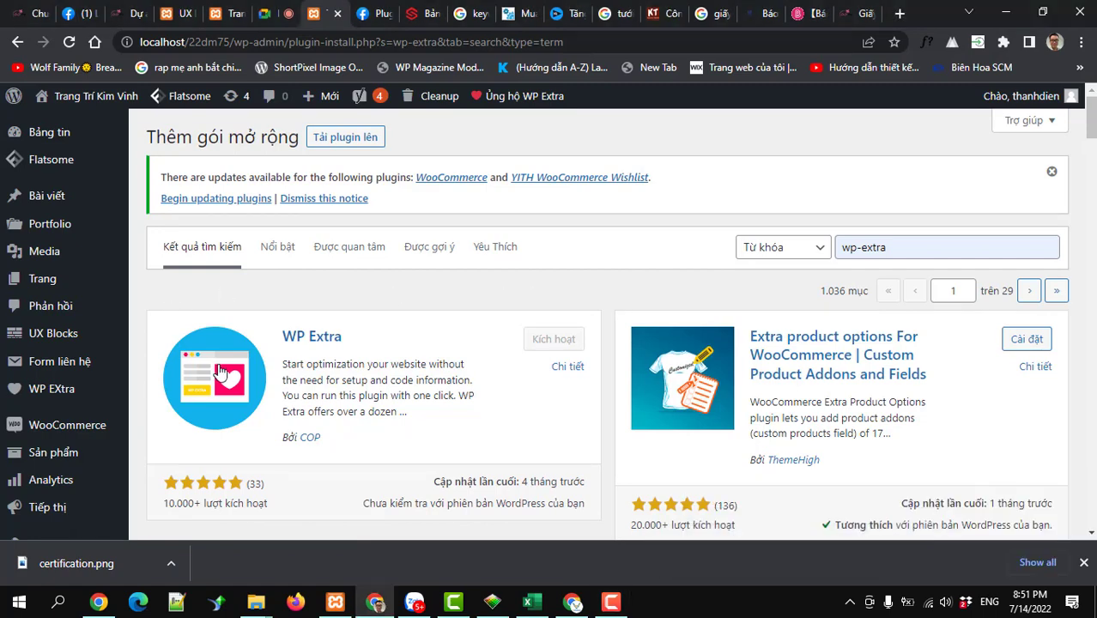
{"action": "scroll", "coordinate": [305, 343], "scroll_direction": "down", "scroll_amount": 3}
{"action": "scroll", "coordinate": [305, 343], "scroll_direction": "up", "scroll_amount": 3}
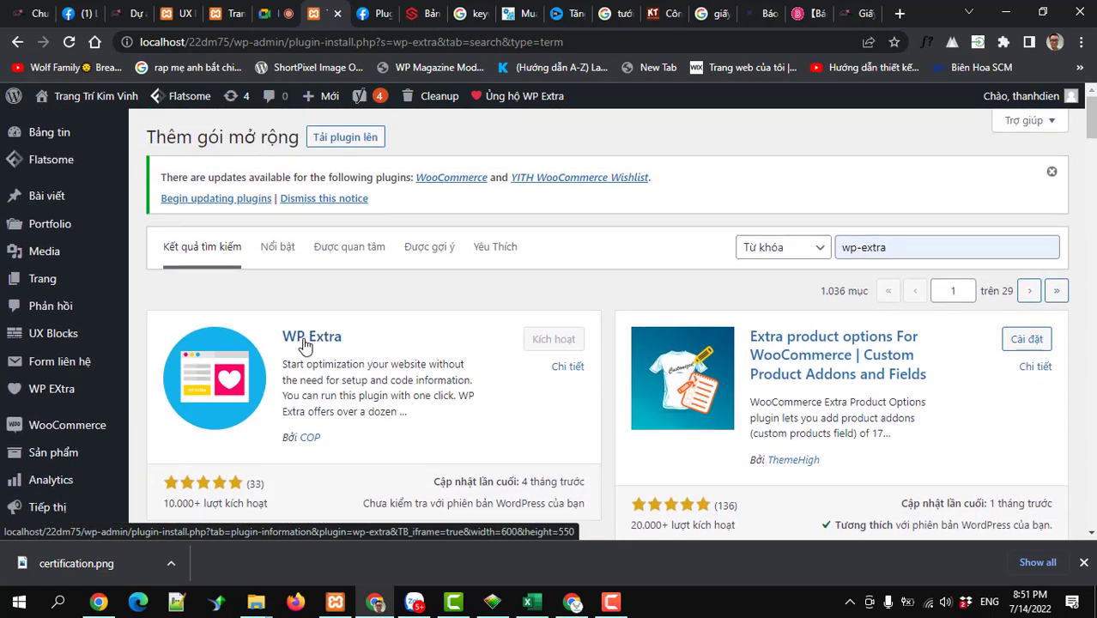
Start a new post titled "Giấy dán tường Hàn Quốc trang trí phòng ngủ & phòng khách giá bao nhiêu tiền 1m2?" from the Lala Shop article.
{"action": "mouse_move", "coordinate": [96, 199]}
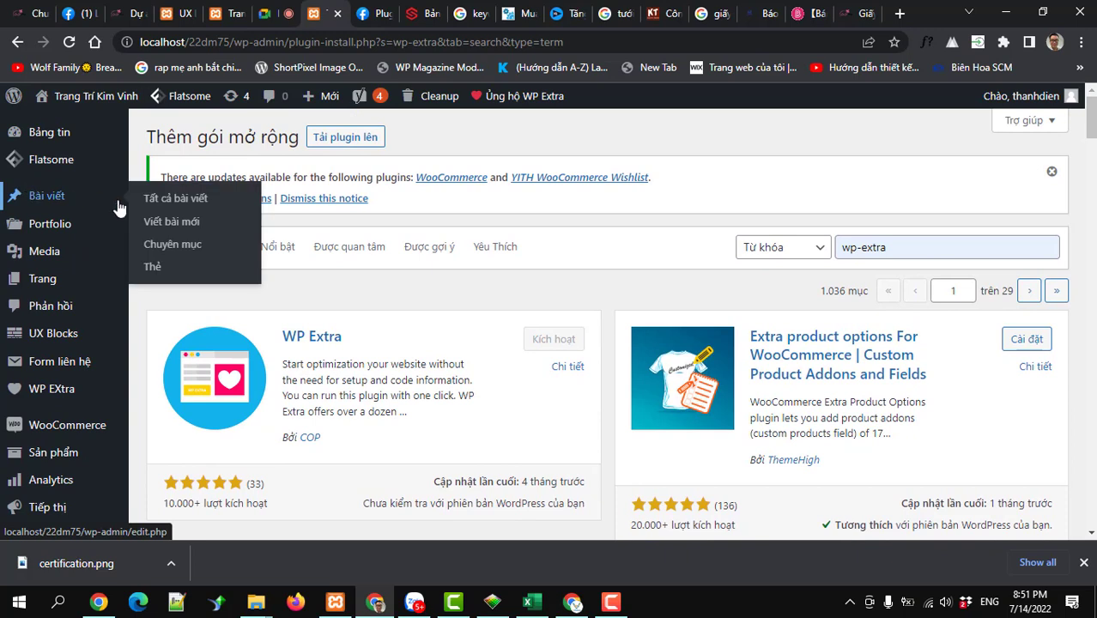
{"action": "left_click", "coordinate": [159, 225]}
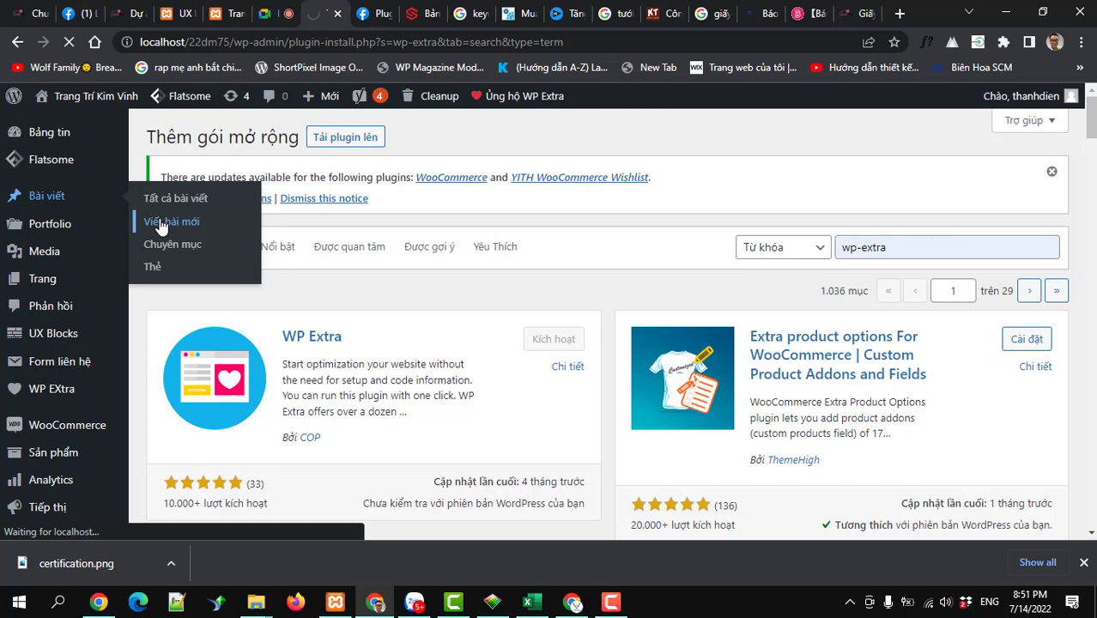
{"action": "left_click", "coordinate": [847, 16]}
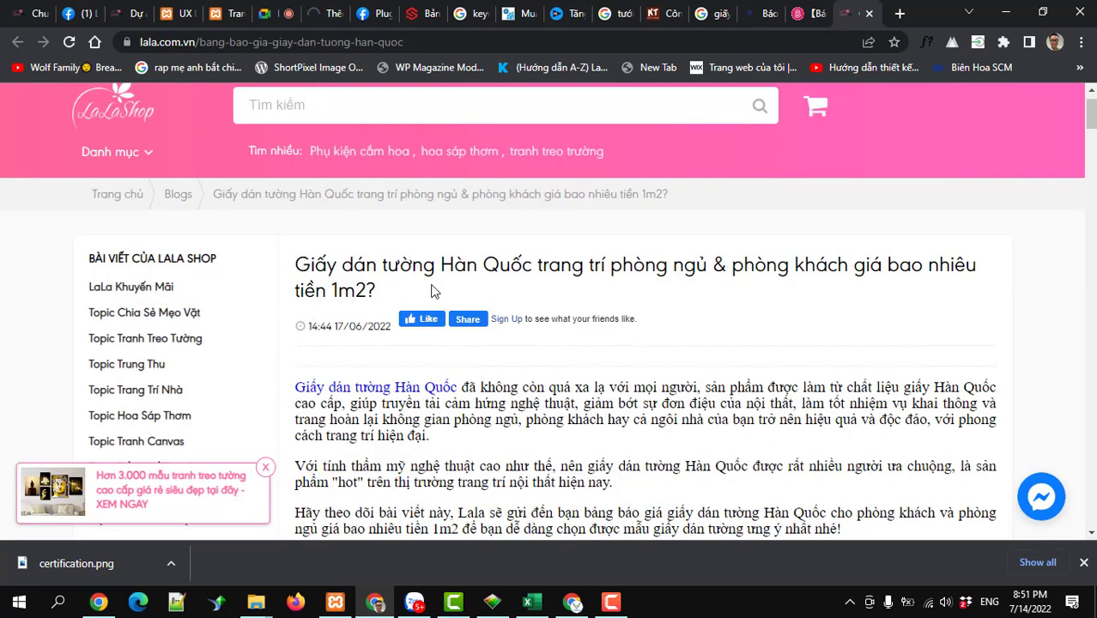
{"action": "left_click_drag", "start_coordinate": [375, 292], "coordinate": [296, 262]}
{"action": "key", "text": "ctrl+c"}
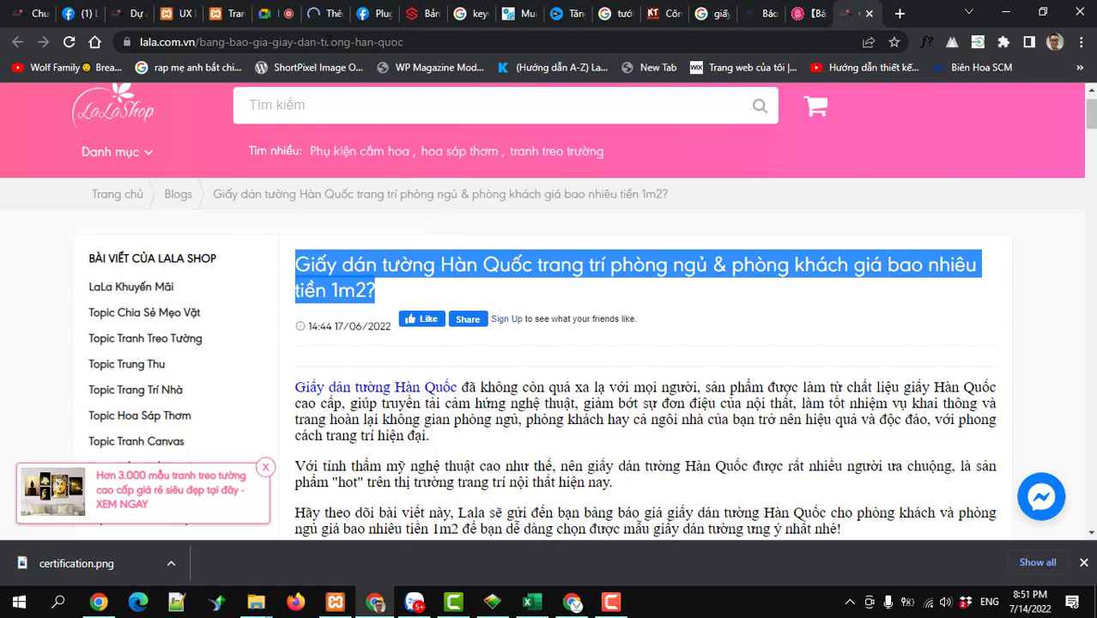
{"action": "left_click", "coordinate": [331, 13]}
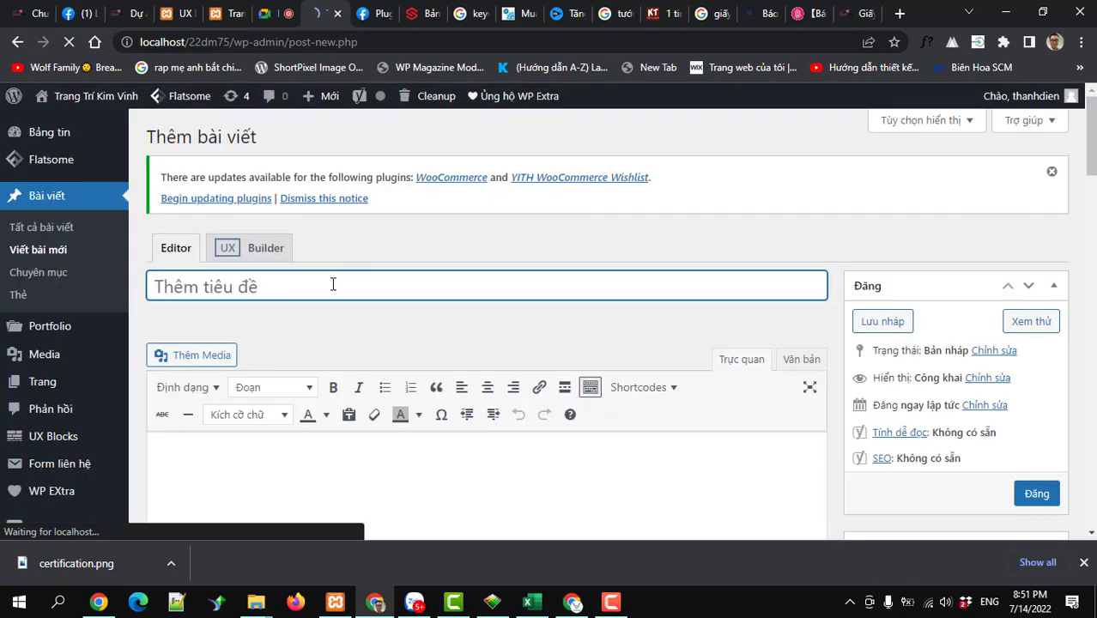
{"action": "key", "text": "ctrl+v"}
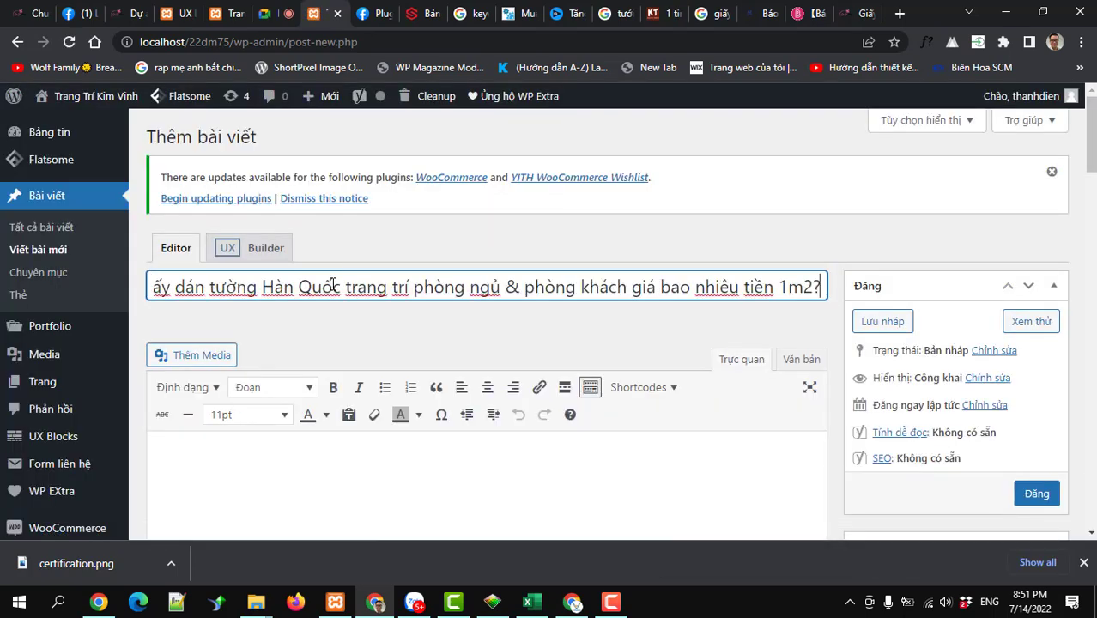
Copy the Lala Shop article's body from its opening paragraph through "sự hài lòng tuyệt đối nhất" into the new post's content.
{"action": "left_click", "coordinate": [848, 14]}
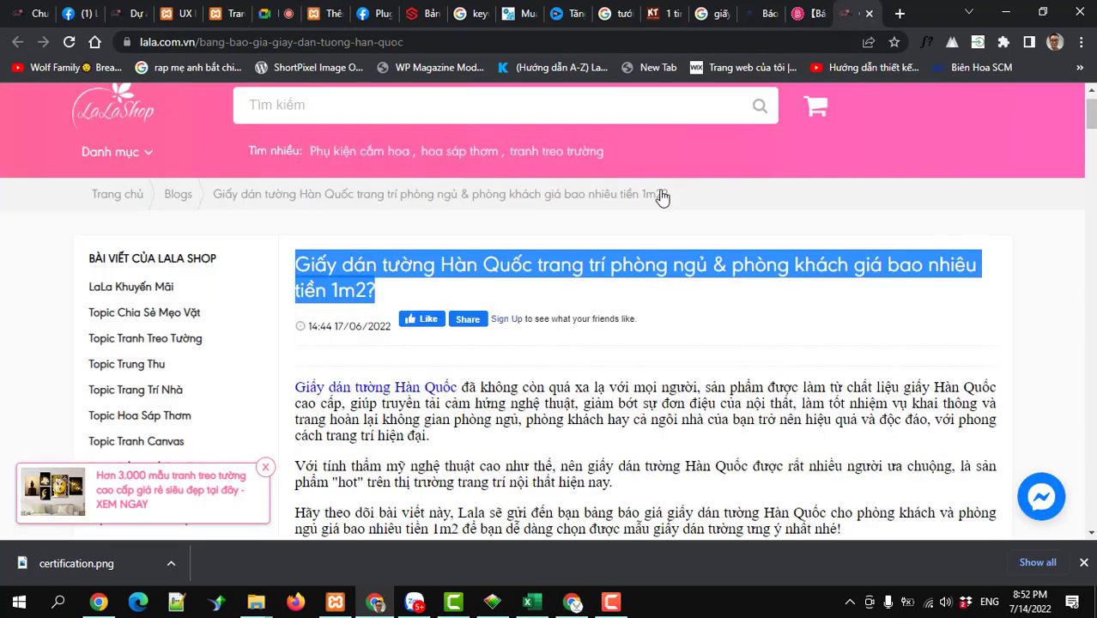
{"action": "left_click_drag", "start_coordinate": [294, 387], "coordinate": [745, 194]}
{"action": "scroll", "coordinate": [382, 404], "scroll_direction": "down", "scroll_amount": 20}
{"action": "scroll", "coordinate": [406, 417], "scroll_direction": "down", "scroll_amount": 18}
{"action": "scroll", "coordinate": [404, 411], "scroll_direction": "down", "scroll_amount": 16}
{"action": "scroll", "coordinate": [406, 427], "scroll_direction": "down", "scroll_amount": 15}
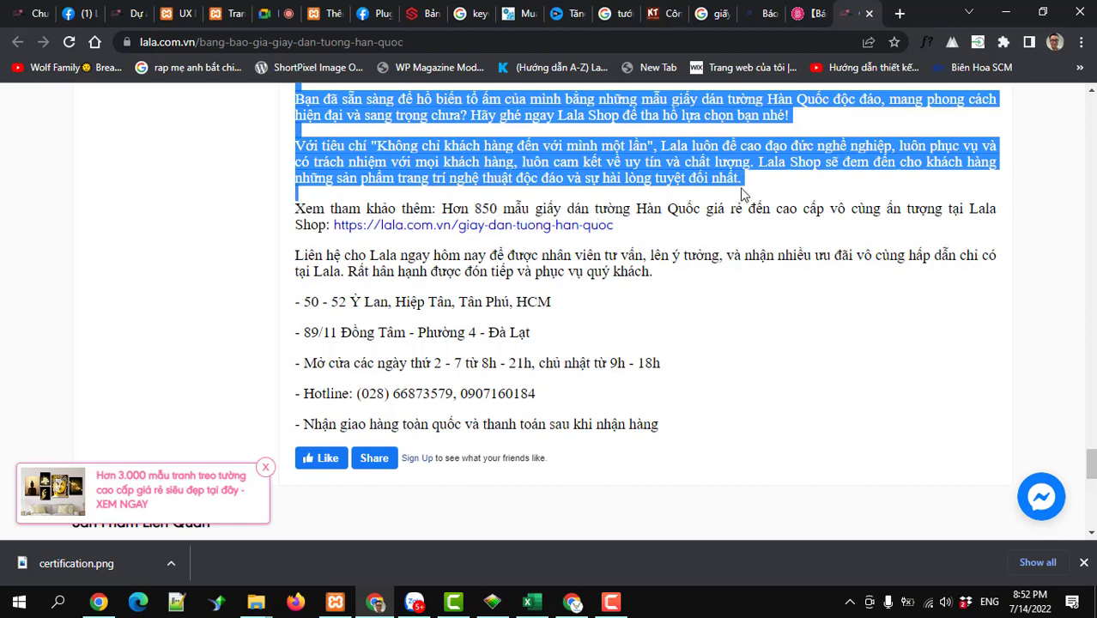
{"action": "left_click", "coordinate": [225, 14]}
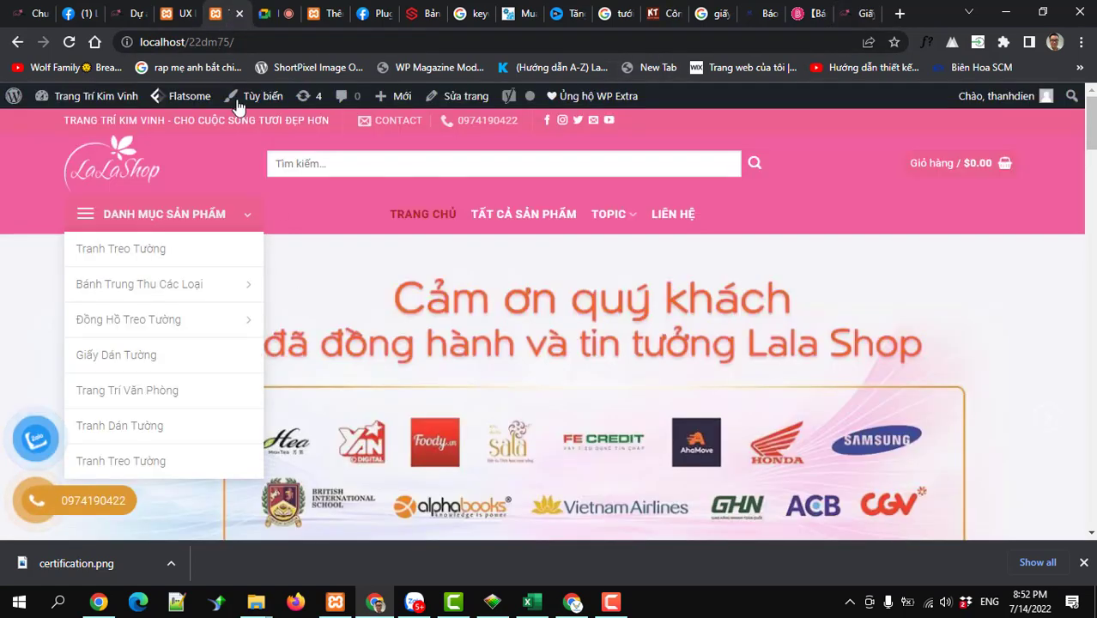
{"action": "left_click", "coordinate": [328, 14]}
{"action": "left_click", "coordinate": [264, 452]}
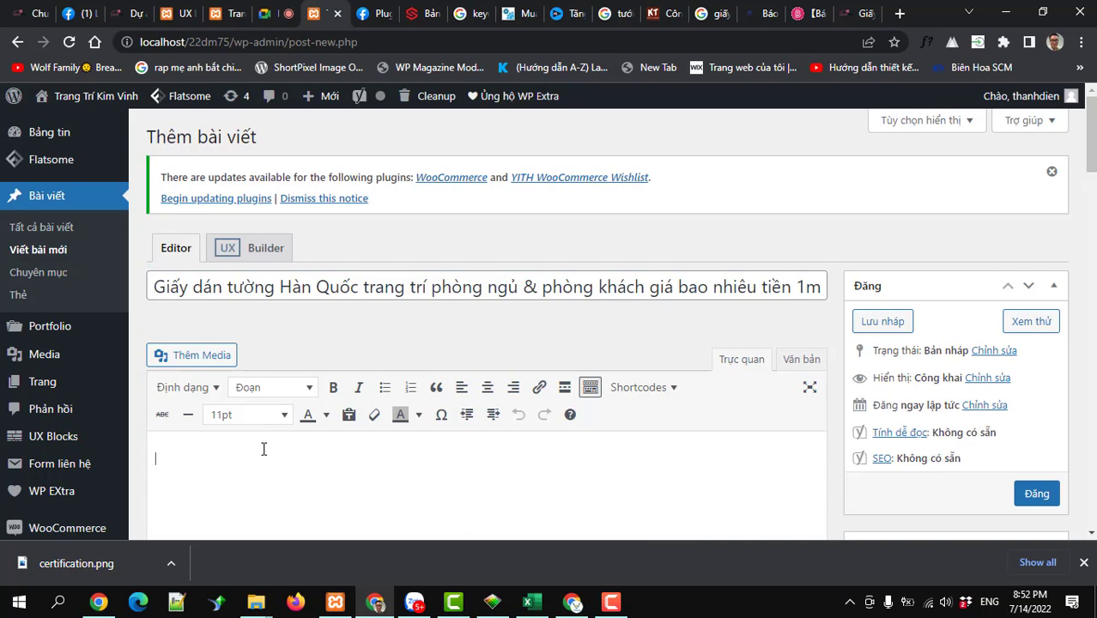
{"action": "key", "text": "ctrl+v"}
Remove the hyperlinks from all of the pasted post content, including the Mục lục entries, and check the text.
{"action": "scroll", "coordinate": [270, 438], "scroll_direction": "up", "scroll_amount": 10}
{"action": "scroll", "coordinate": [435, 416], "scroll_direction": "down", "scroll_amount": 10}
{"action": "scroll", "coordinate": [435, 415], "scroll_direction": "up", "scroll_amount": 15}
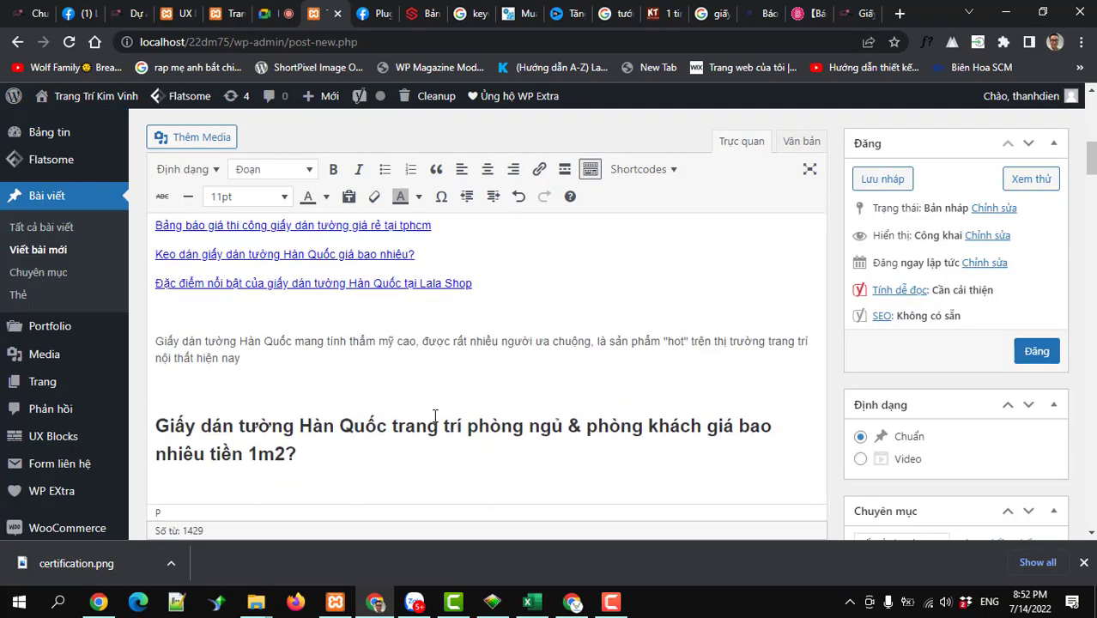
{"action": "scroll", "coordinate": [435, 416], "scroll_direction": "up", "scroll_amount": 3}
{"action": "scroll", "coordinate": [348, 378], "scroll_direction": "down", "scroll_amount": 5}
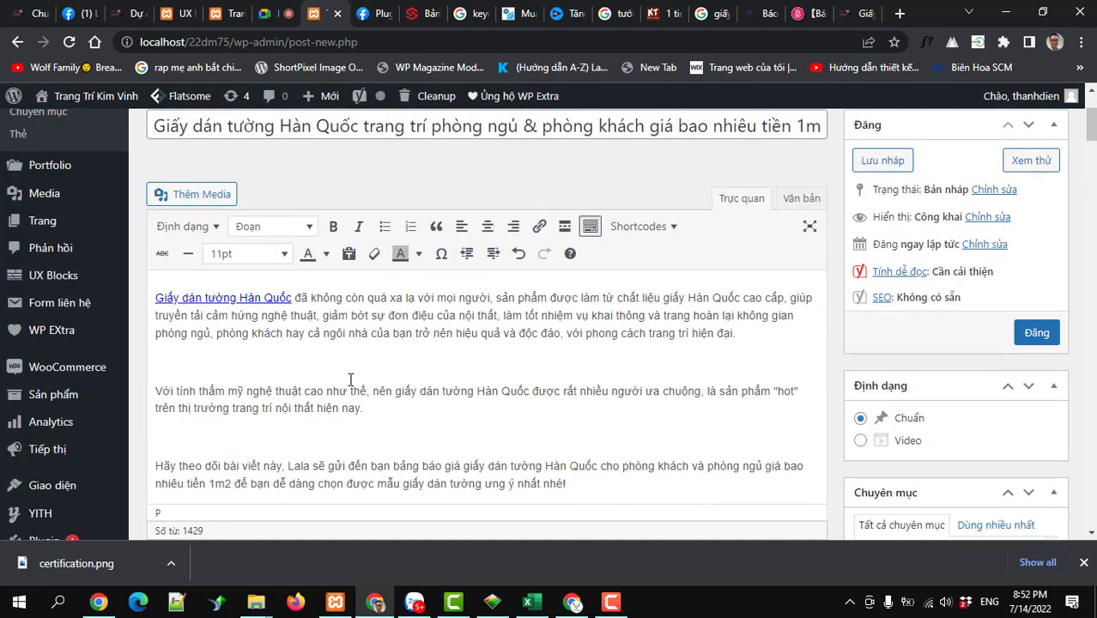
{"action": "key", "text": "ctrl+a"}
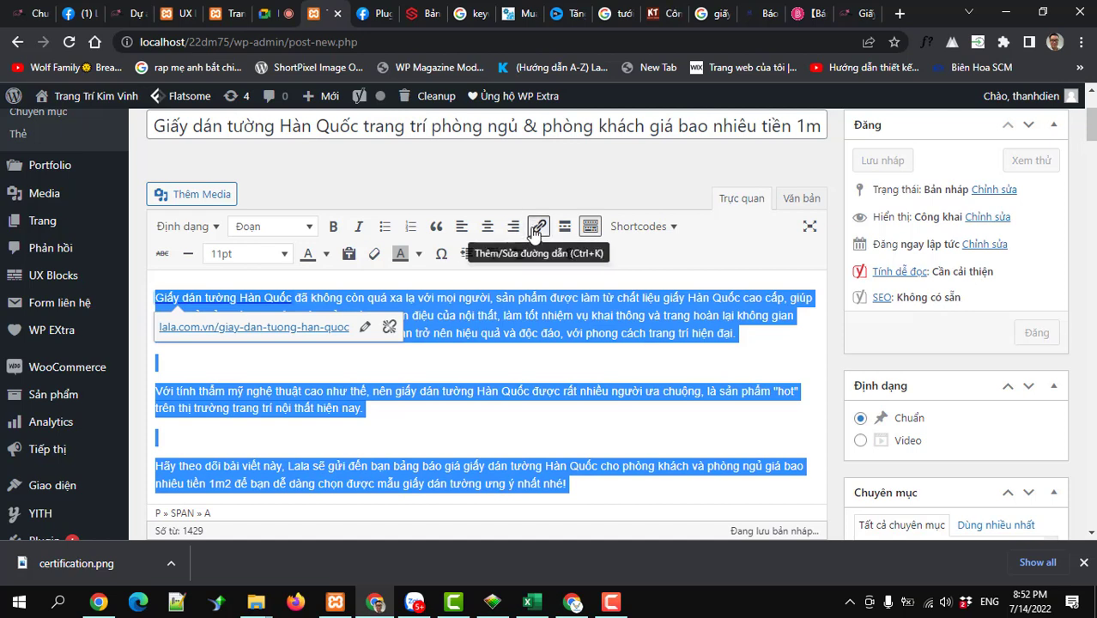
{"action": "left_click", "coordinate": [389, 330]}
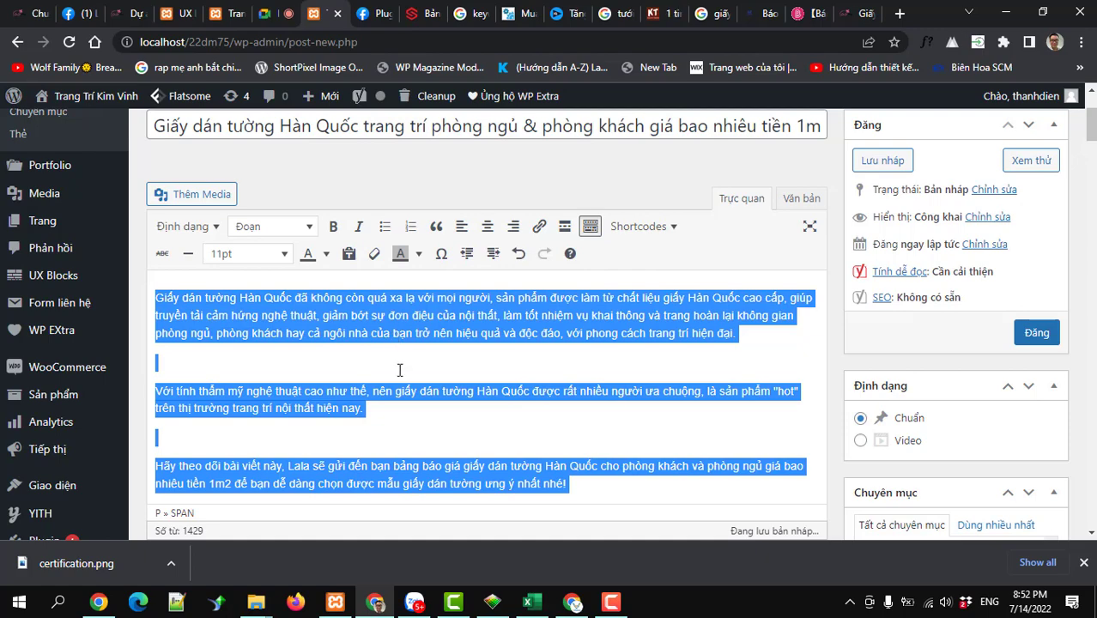
{"action": "scroll", "coordinate": [398, 369], "scroll_direction": "down", "scroll_amount": 3}
{"action": "scroll", "coordinate": [399, 374], "scroll_direction": "up", "scroll_amount": 5}
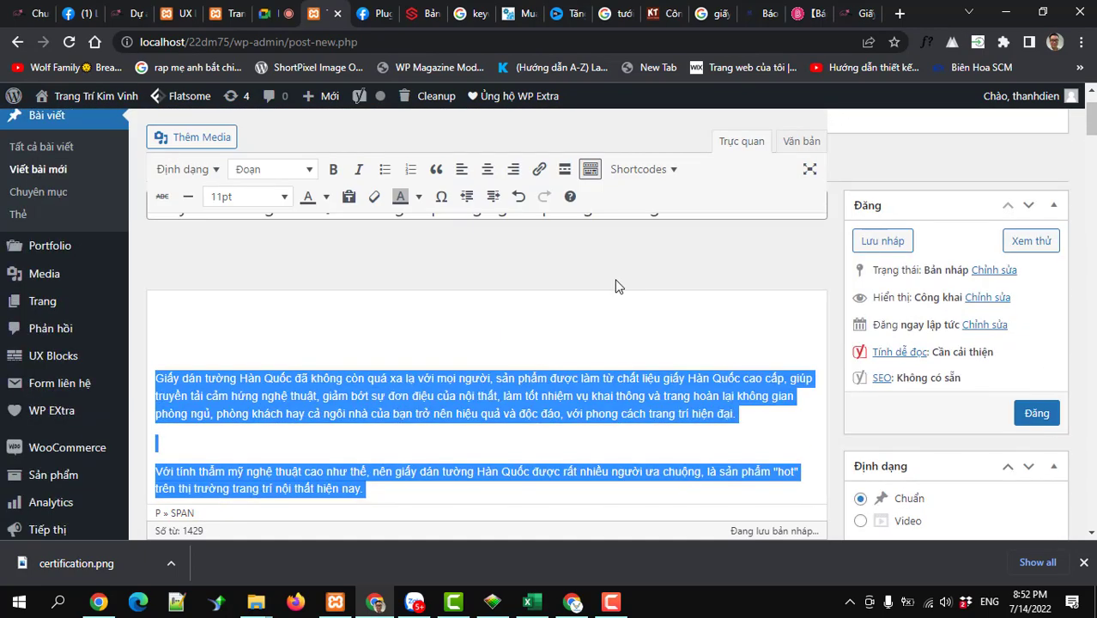
{"action": "scroll", "coordinate": [456, 360], "scroll_direction": "down", "scroll_amount": 10}
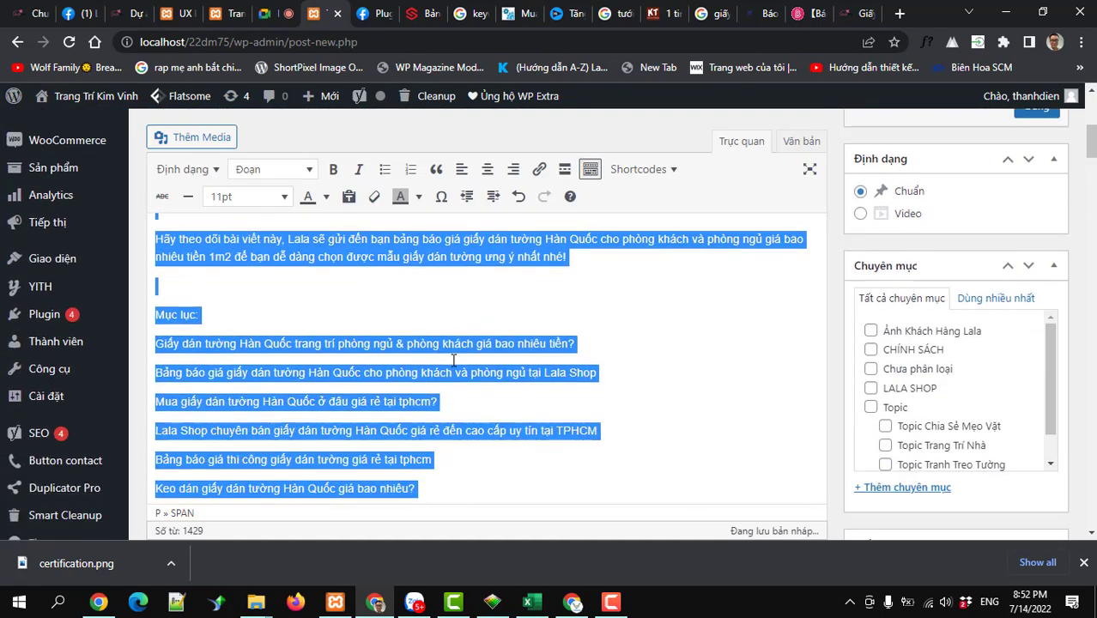
Delete the Mục lục block, from its title through the entry "Đặc điểm nổi bật của giấy dán tường Hàn Quốc tại Lala Shop".
{"action": "left_click", "coordinate": [438, 378]}
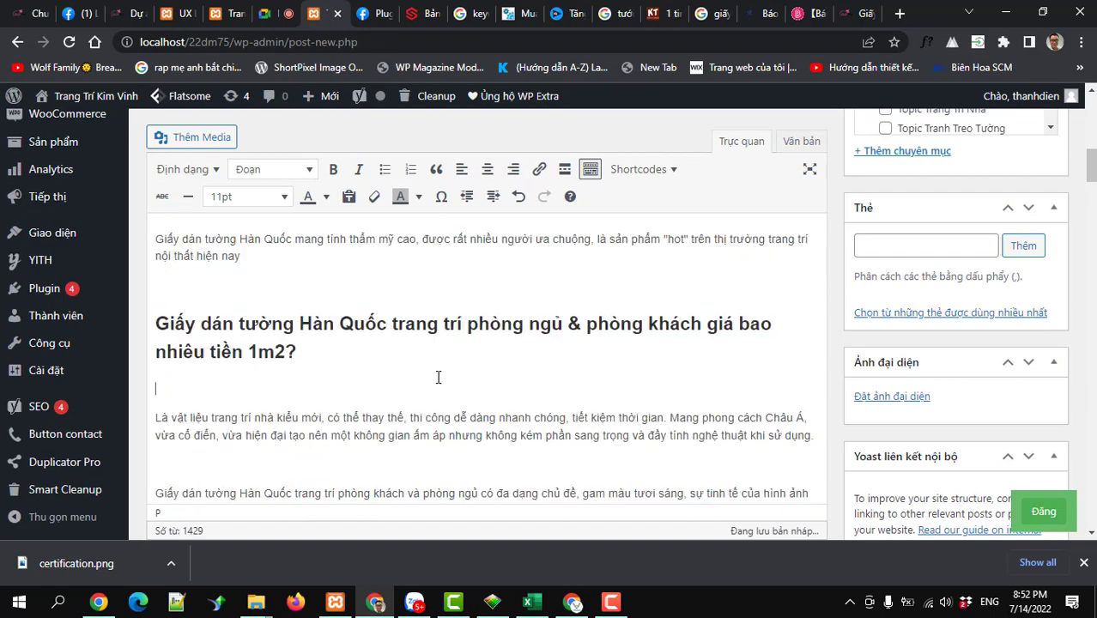
{"action": "scroll", "coordinate": [437, 378], "scroll_direction": "down", "scroll_amount": 10}
{"action": "scroll", "coordinate": [438, 378], "scroll_direction": "down", "scroll_amount": 3}
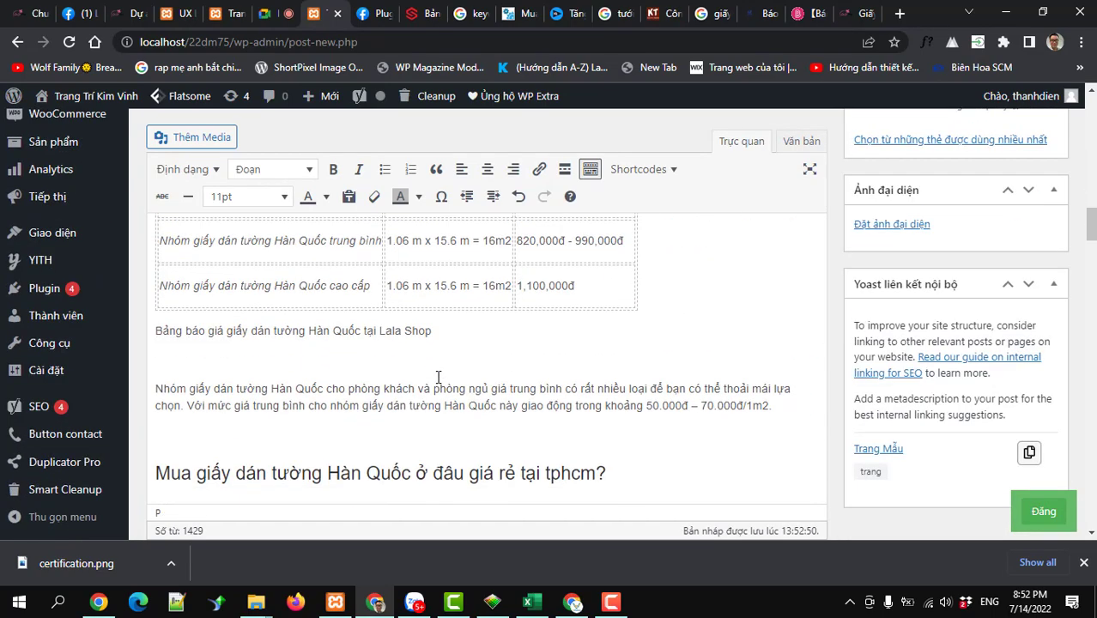
{"action": "scroll", "coordinate": [438, 378], "scroll_direction": "up", "scroll_amount": 8}
{"action": "scroll", "coordinate": [438, 378], "scroll_direction": "up", "scroll_amount": 5}
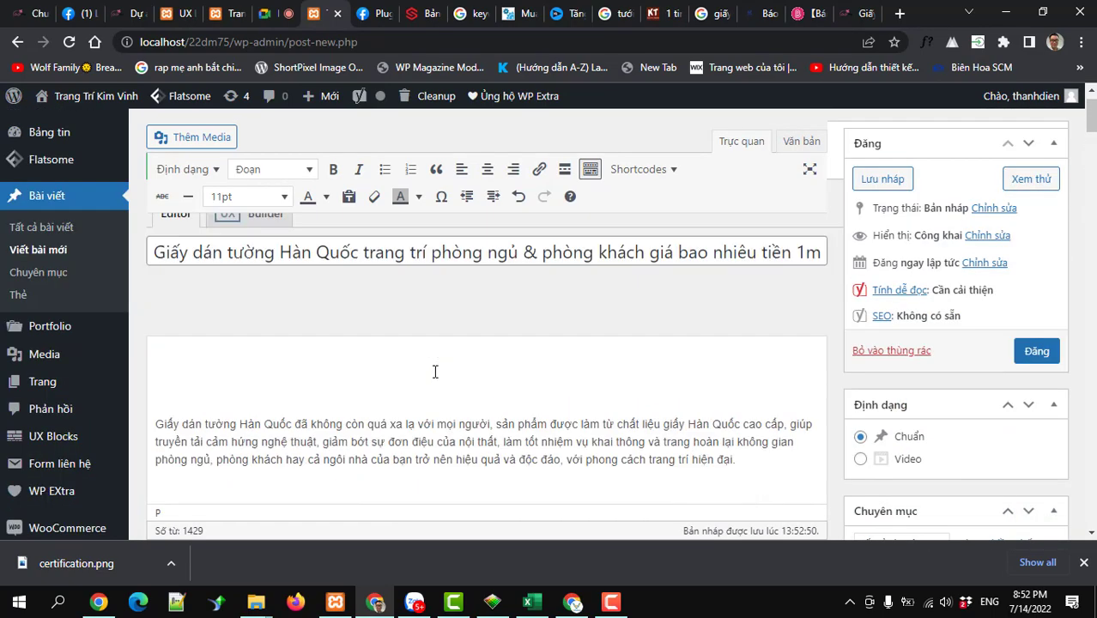
{"action": "scroll", "coordinate": [434, 371], "scroll_direction": "down", "scroll_amount": 4}
{"action": "scroll", "coordinate": [434, 371], "scroll_direction": "down", "scroll_amount": 5}
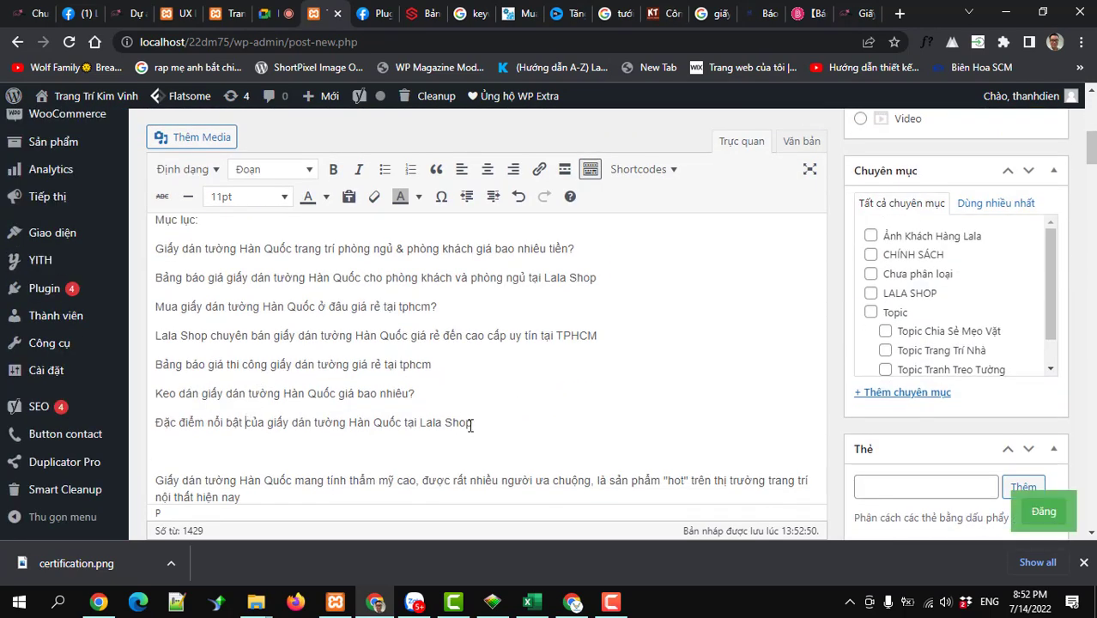
{"action": "left_click_drag", "start_coordinate": [473, 422], "coordinate": [153, 222]}
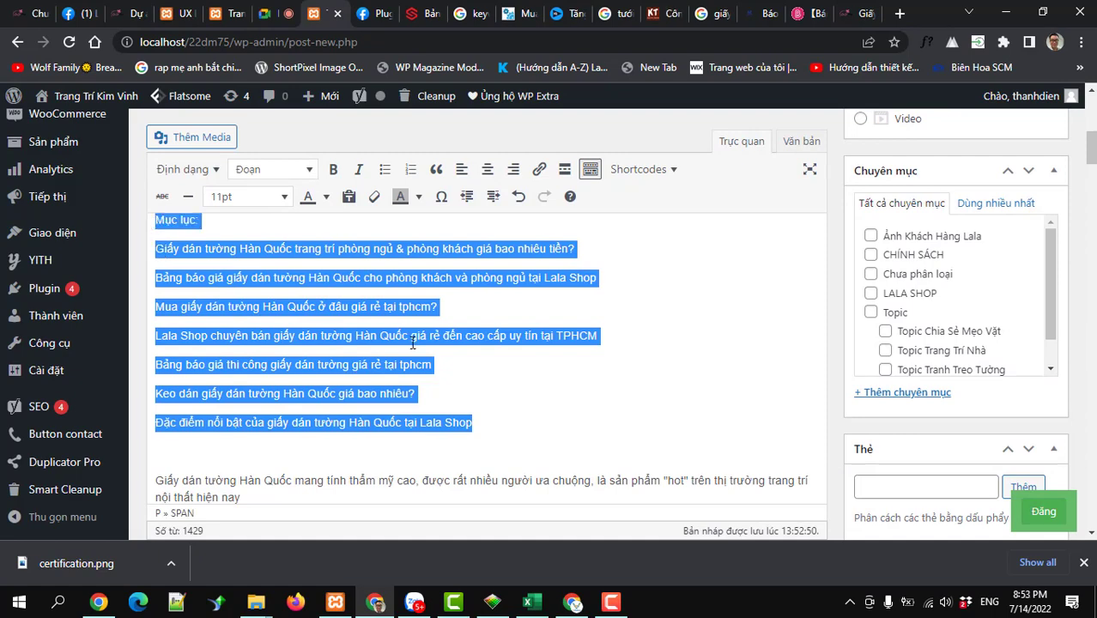
{"action": "key", "text": "BackSpace"}
Remove blank lines above the first H2 heading and around the introduction paragraph starting "Hãy theo dõi bài viết này".
{"action": "left_click", "coordinate": [210, 332]}
{"action": "key", "text": "BackSpace"}
{"action": "left_click", "coordinate": [192, 254]}
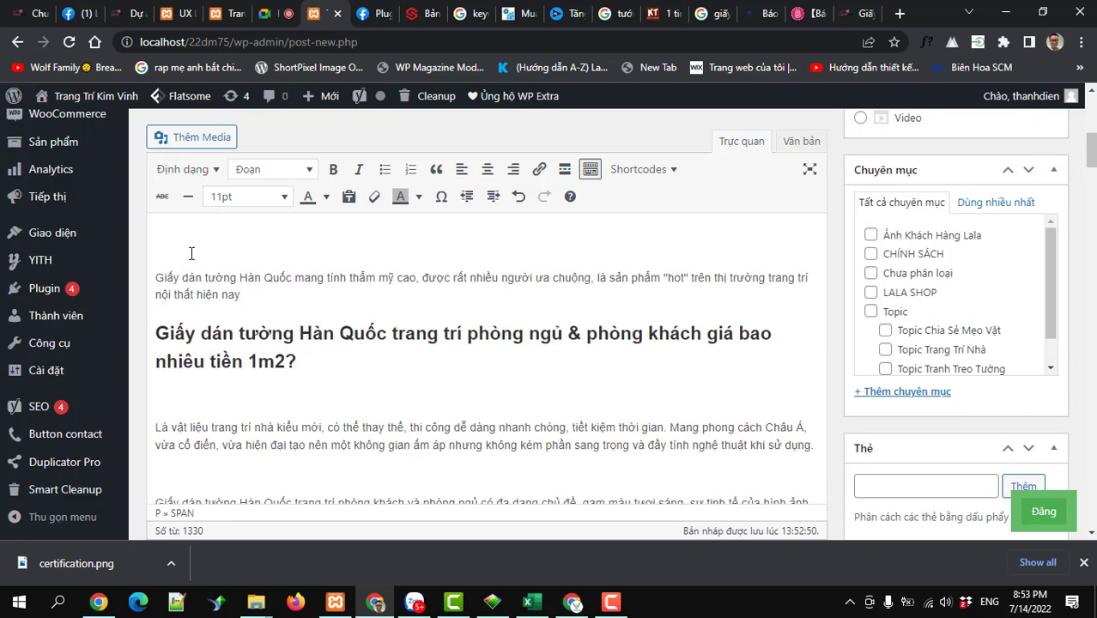
{"action": "scroll", "coordinate": [198, 343], "scroll_direction": "up", "scroll_amount": 3}
{"action": "left_click", "coordinate": [180, 277]}
{"action": "key", "text": "BackSpace"}
{"action": "left_click", "coordinate": [173, 367]}
{"action": "key", "text": "BackSpace"}
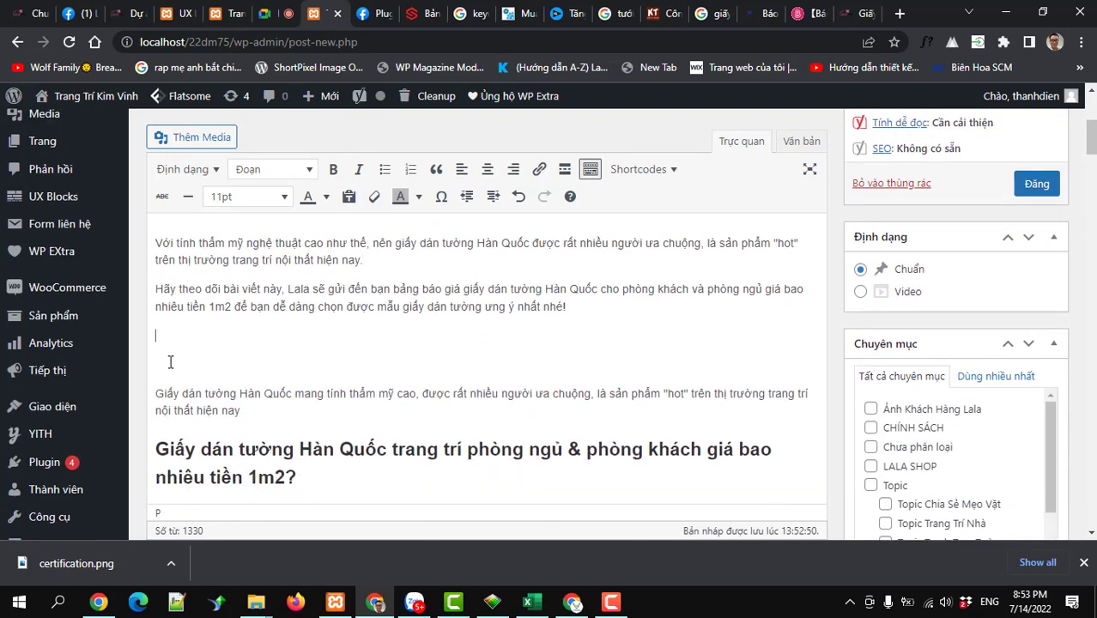
{"action": "key", "text": "BackSpace"}
Remove the blank lines below the first H2 heading and between the paragraphs that follow it.
{"action": "scroll", "coordinate": [188, 477], "scroll_direction": "down", "scroll_amount": 1}
{"action": "left_click", "coordinate": [183, 399]}
{"action": "key", "text": "BackSpace"}
{"action": "left_click", "coordinate": [163, 448]}
{"action": "key", "text": "BackSpace"}
Remove the blank lines around the first "Xem tham khảo thêm" paragraph, down to the "Bảng báo giá giấy dán tường Hàn Quốc" heading.
{"action": "scroll", "coordinate": [174, 442], "scroll_direction": "down", "scroll_amount": 4}
{"action": "left_click", "coordinate": [178, 390]}
{"action": "key", "text": "BackSpace"}
{"action": "left_click", "coordinate": [161, 314]}
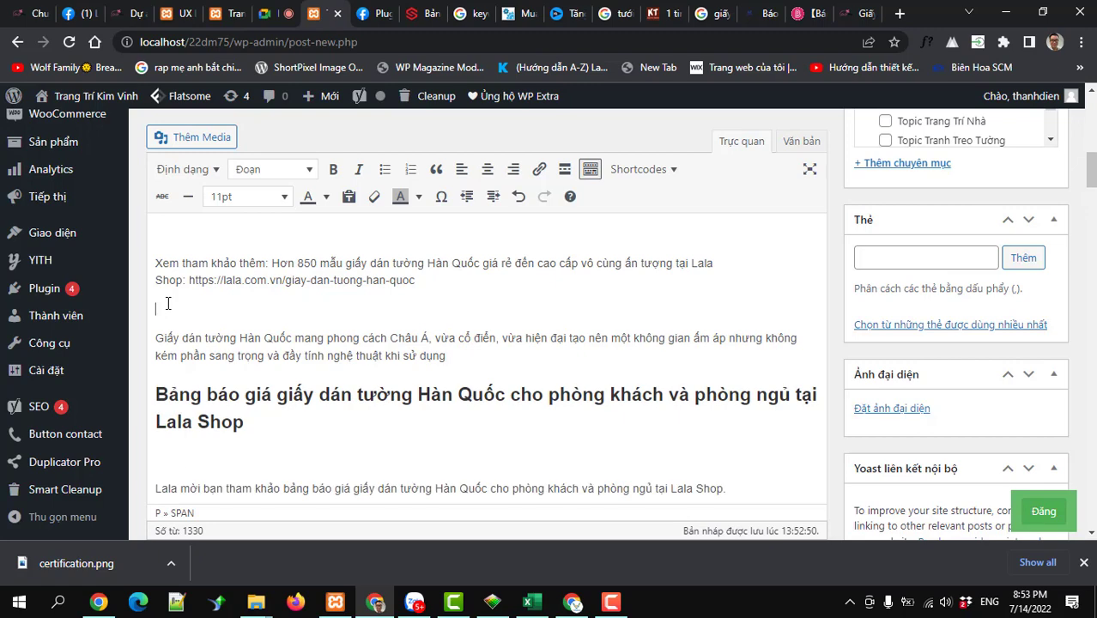
{"action": "key", "text": "BackSpace"}
{"action": "left_click", "coordinate": [173, 249]}
{"action": "key", "text": "BackSpace"}
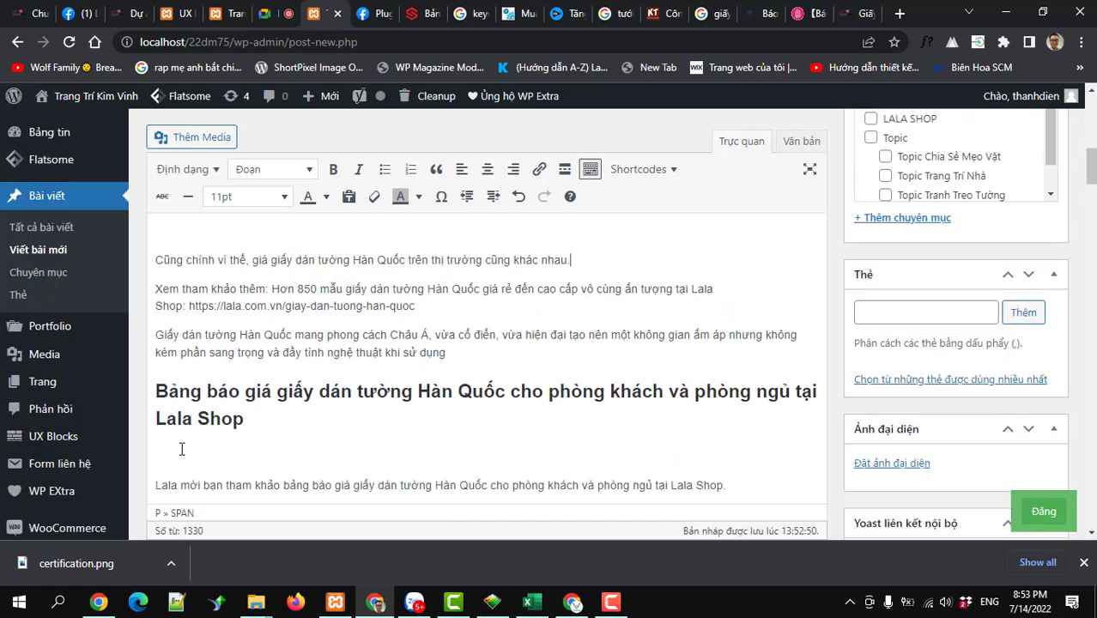
Remove the blank lines below the "Bảng báo giá giấy dán tường Hàn Quốc" heading and above the price table.
{"action": "left_click", "coordinate": [182, 455]}
{"action": "key", "text": "BackSpace"}
{"action": "scroll", "coordinate": [191, 375], "scroll_direction": "down", "scroll_amount": 3}
{"action": "scroll", "coordinate": [196, 360], "scroll_direction": "up", "scroll_amount": 1}
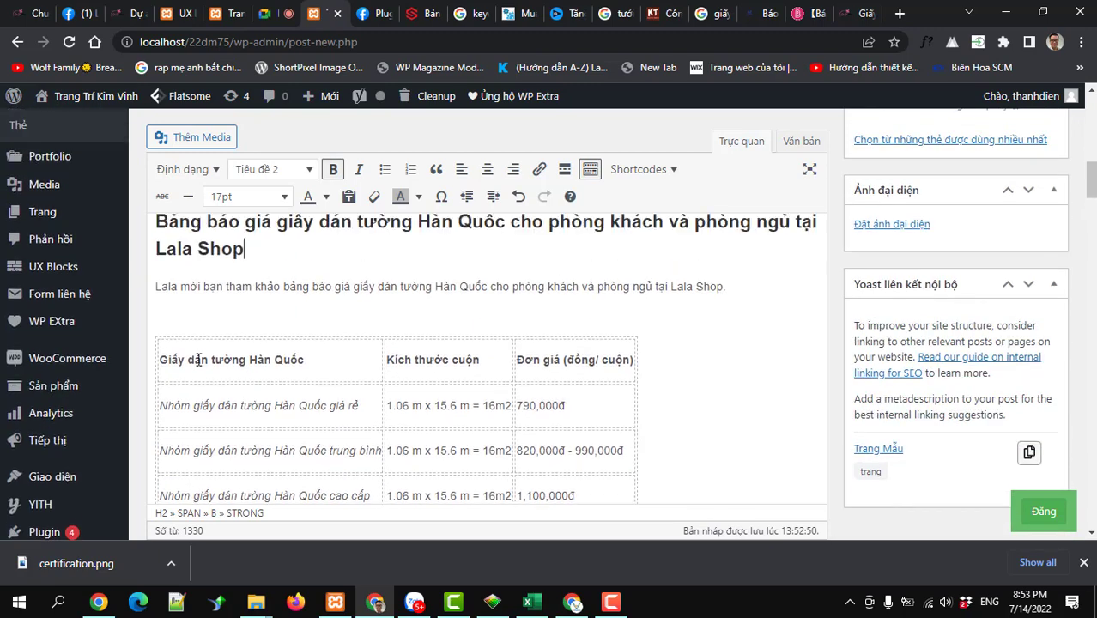
{"action": "left_click", "coordinate": [183, 332]}
{"action": "key", "text": "BackSpace"}
{"action": "scroll", "coordinate": [187, 378], "scroll_direction": "down", "scroll_amount": 3}
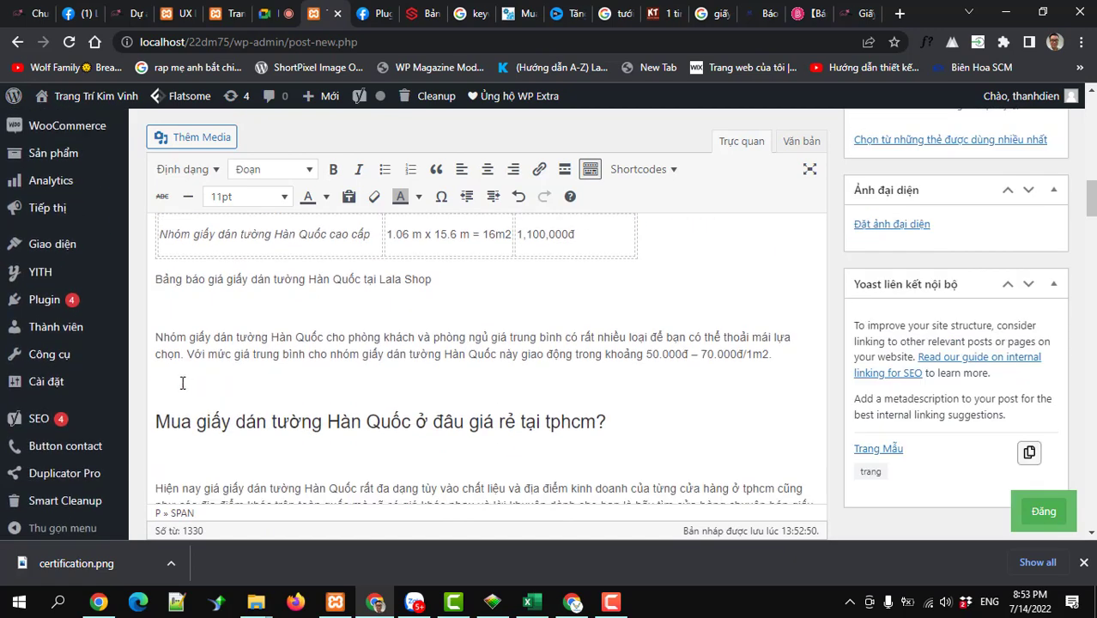
{"action": "left_click", "coordinate": [168, 337]}
{"action": "key", "text": "BackSpace"}
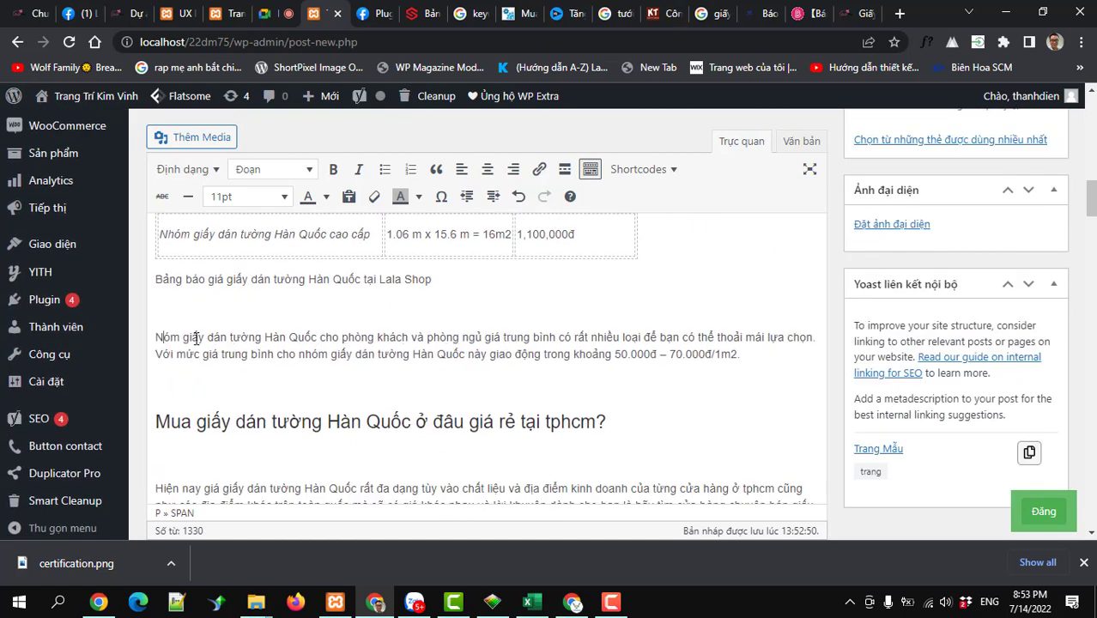
{"action": "key", "text": "ctrl+z"}
Remove the blank line between the price table's caption and the paragraph starting "Nhóm giấy dán tường Hàn Quốc".
{"action": "left_click", "coordinate": [177, 312]}
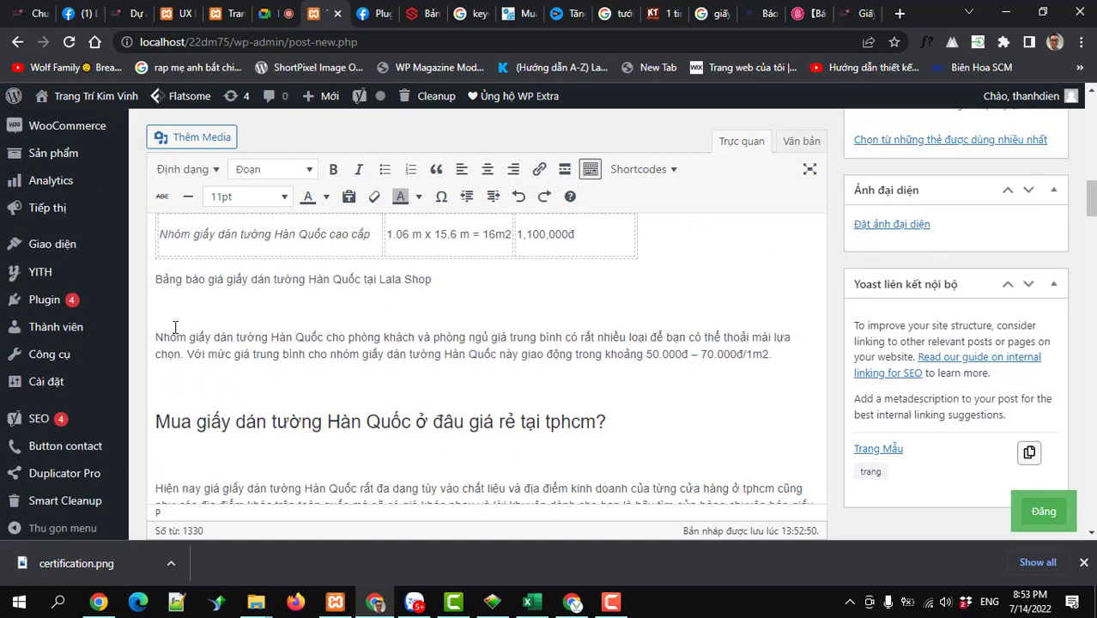
{"action": "key", "text": "BackSpace"}
{"action": "left_click", "coordinate": [173, 412]}
{"action": "key", "text": "BackSpace"}
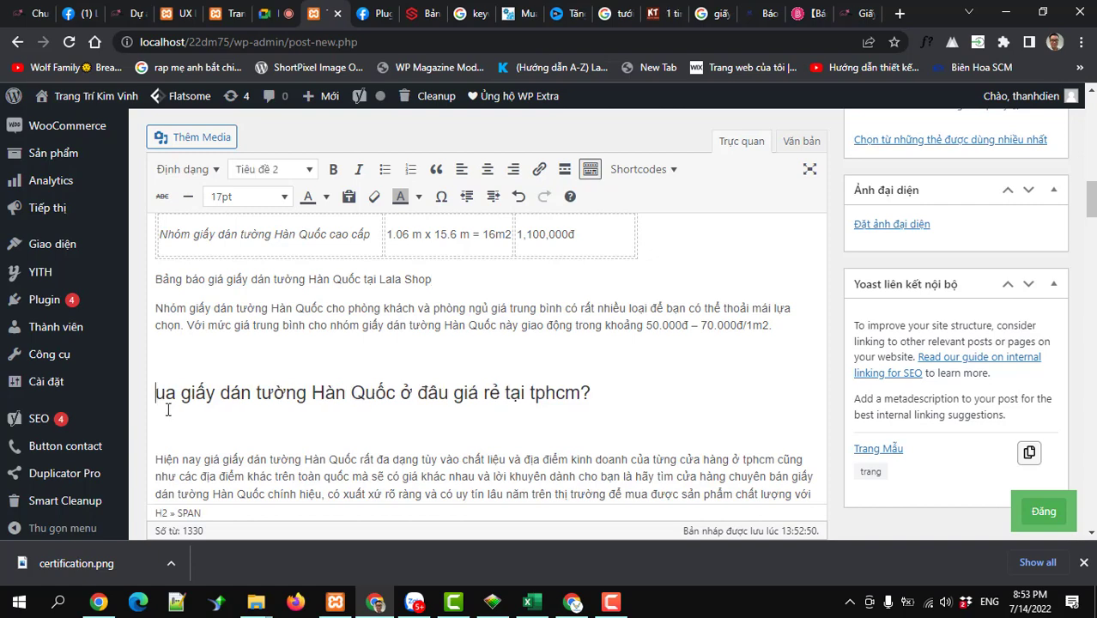
{"action": "key", "text": "ctrl+z"}
Remove the blank lines above and below the heading "Mua giấy dán tường Hàn Quốc ở đâu giá rẻ tại tphcm?".
{"action": "left_click", "coordinate": [171, 359]}
{"action": "key", "text": "Delete"}
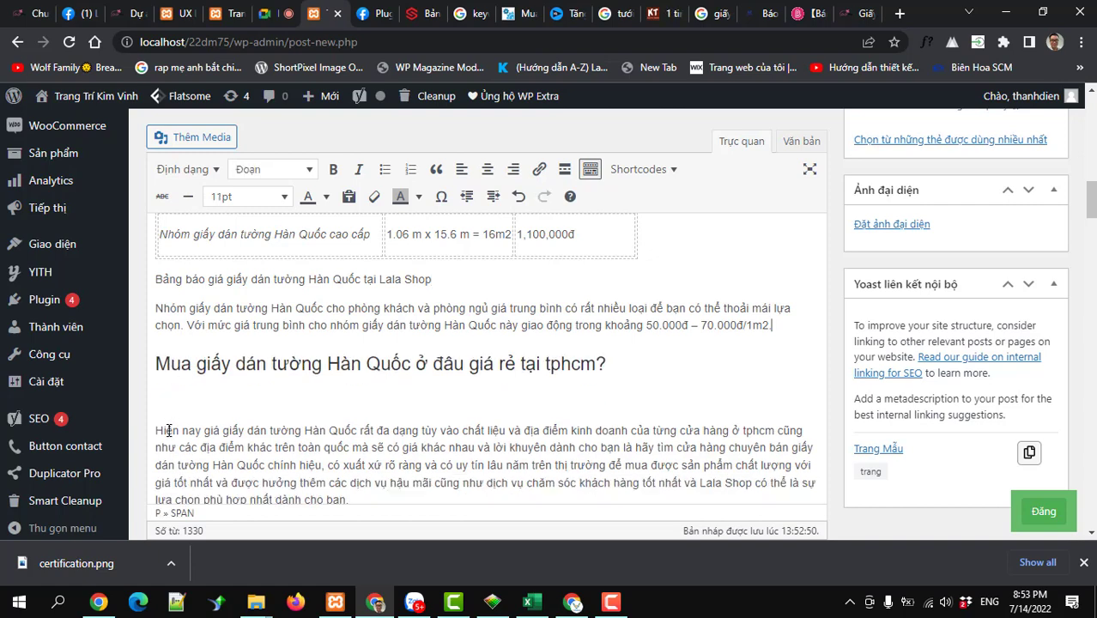
{"action": "key", "text": "End"}
{"action": "key", "text": "Delete"}
Remove the blank lines in the "Lala Shop chuyên bán giấy dán tường Hàn Quốc" section, down to the "Bảng báo giá thi công" heading.
{"action": "scroll", "coordinate": [190, 475], "scroll_direction": "down", "scroll_amount": 3}
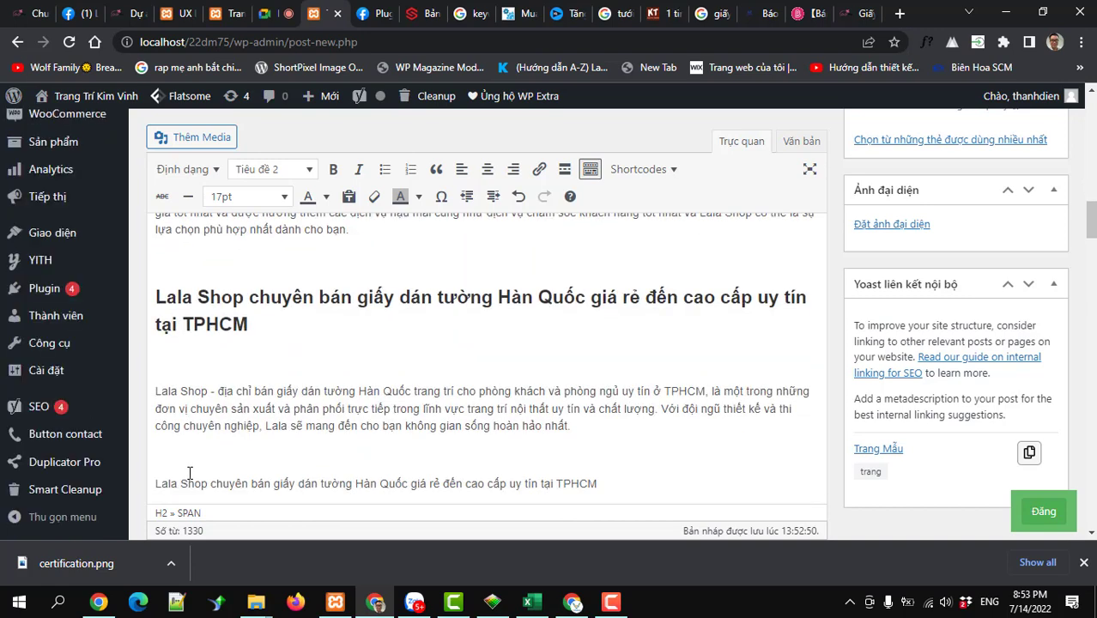
{"action": "key", "text": "Delete"}
{"action": "left_click", "coordinate": [173, 426]}
{"action": "key", "text": "Delete"}
{"action": "scroll", "coordinate": [173, 426], "scroll_direction": "down", "scroll_amount": 1}
{"action": "key", "text": "Down"}
{"action": "key", "text": "Delete"}
{"action": "key", "text": "Delete"}
{"action": "key", "text": "Delete"}
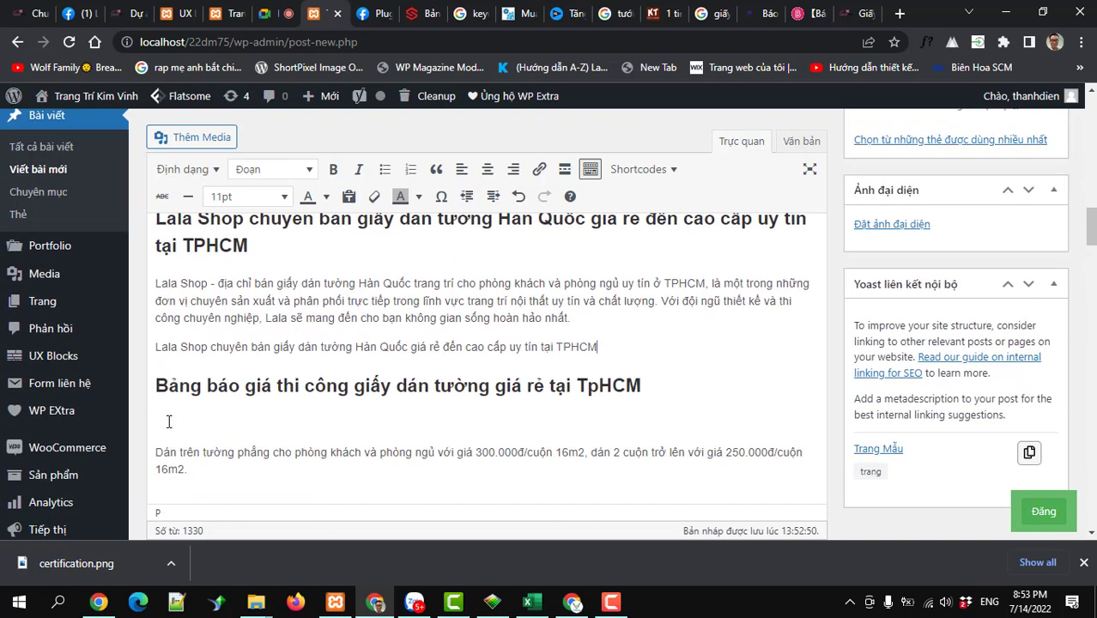
Remove the blank lines below the "Bảng báo giá thi công" heading and between its two price lines.
{"action": "key", "text": "End"}
{"action": "key", "text": "Delete"}
{"action": "left_click", "coordinate": [176, 464]}
{"action": "key", "text": "Delete"}
Remove the blank lines above and below the heading "Keo dán giấy dán tường Hàn Quốc giá bao nhiêu?".
{"action": "scroll", "coordinate": [176, 446], "scroll_direction": "down", "scroll_amount": 2}
{"action": "left_click", "coordinate": [161, 378]}
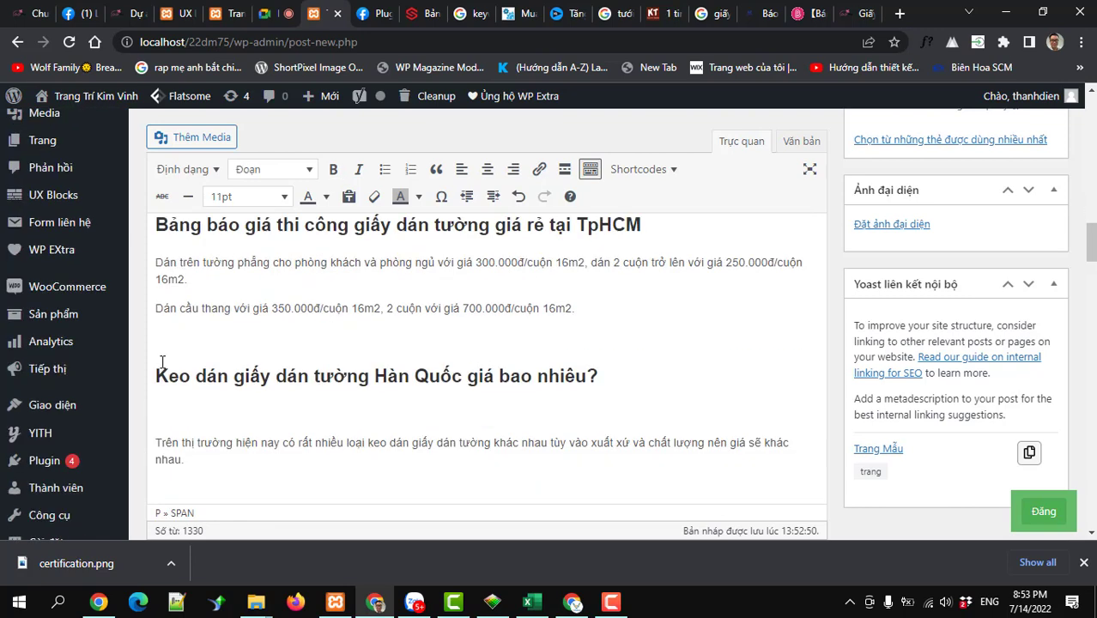
{"action": "scroll", "coordinate": [163, 373], "scroll_direction": "down", "scroll_amount": 1}
{"action": "key", "text": "End"}
{"action": "key", "text": "Delete"}
{"action": "left_click", "coordinate": [169, 432]}
{"action": "key", "text": "BackSpace"}
Remove the remaining blank lines between the Keo dán section's paragraphs and the "Đặc điểm nổi bật" heading.
{"action": "scroll", "coordinate": [169, 429], "scroll_direction": "down", "scroll_amount": 1}
{"action": "left_click", "coordinate": [169, 429]}
{"action": "key", "text": "BackSpace"}
{"action": "left_click", "coordinate": [167, 443]}
{"action": "key", "text": "BackSpace"}
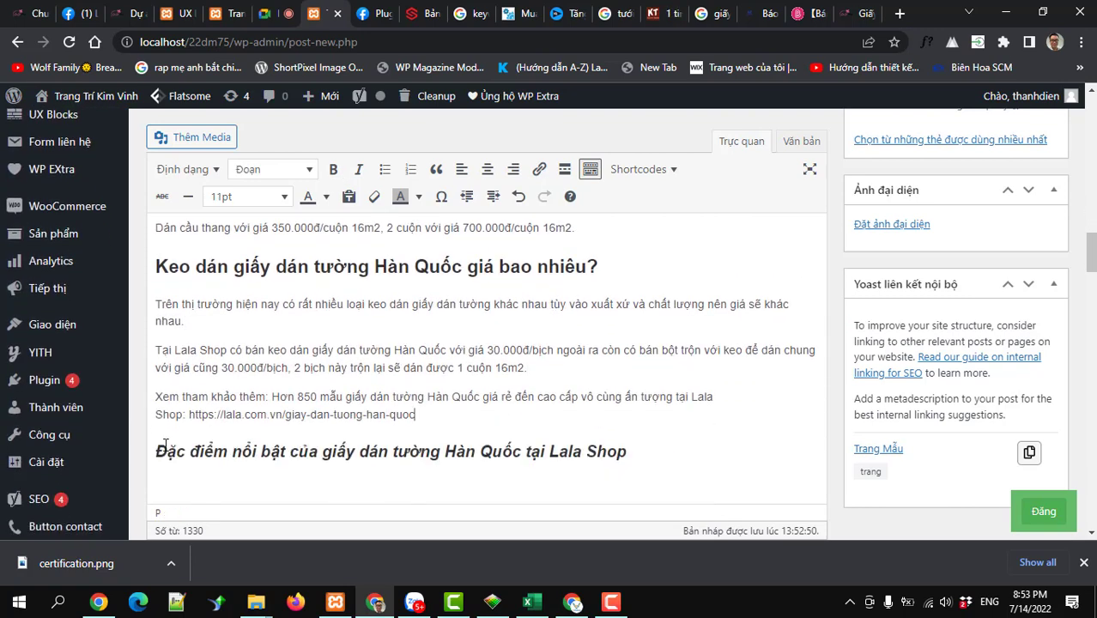
Remove the blank lines below the "Đặc điểm nổi bật" heading and between its first dashed points.
{"action": "scroll", "coordinate": [165, 445], "scroll_direction": "down", "scroll_amount": 1}
{"action": "scroll", "coordinate": [166, 444], "scroll_direction": "down", "scroll_amount": 1}
{"action": "left_click", "coordinate": [176, 405]}
{"action": "key", "text": "BackSpace"}
{"action": "key", "text": "Down"}
{"action": "left_click", "coordinate": [169, 468]}
{"action": "key", "text": "BackSpace"}
Remove the blank lines between the dashed points from "Sự kết hợp hài hòa" through "Với đa dạng mẫu mã".
{"action": "scroll", "coordinate": [163, 430], "scroll_direction": "down", "scroll_amount": 1}
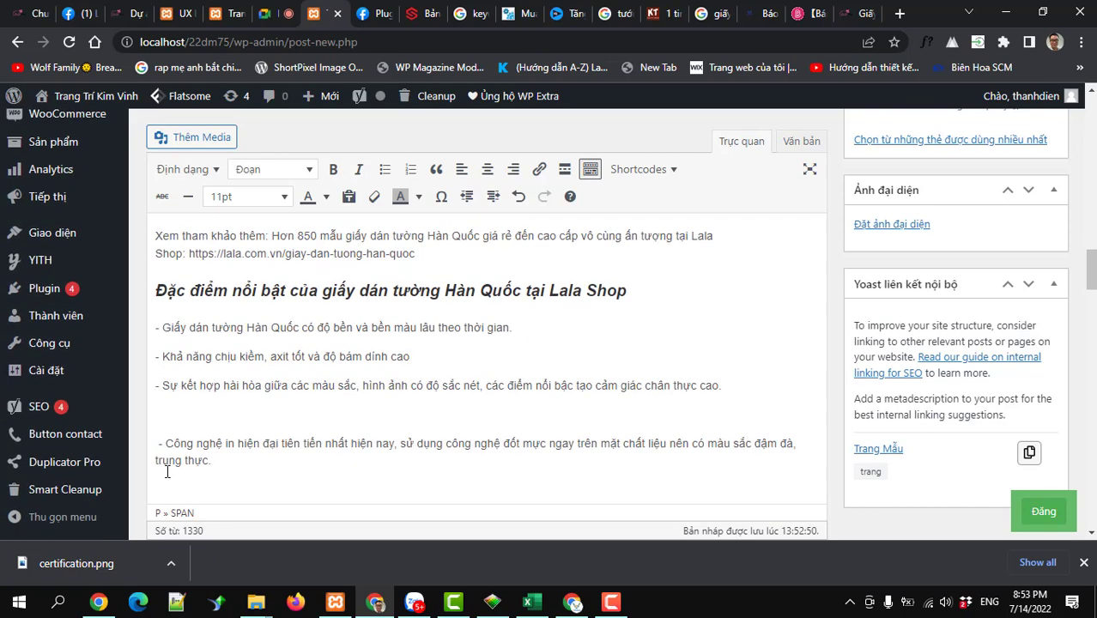
{"action": "left_click", "coordinate": [160, 421]}
{"action": "key", "text": "BackSpace"}
{"action": "left_click", "coordinate": [161, 456]}
{"action": "key", "text": "BackSpace"}
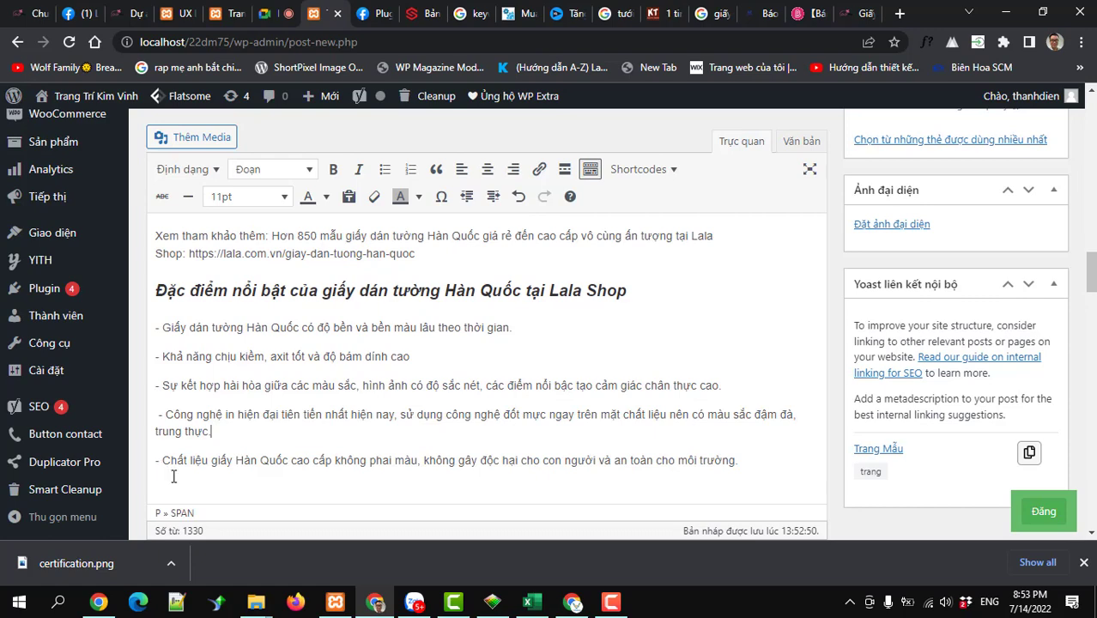
{"action": "scroll", "coordinate": [164, 440], "scroll_direction": "down", "scroll_amount": 1}
{"action": "left_click", "coordinate": [164, 418]}
{"action": "key", "text": "BackSpace"}
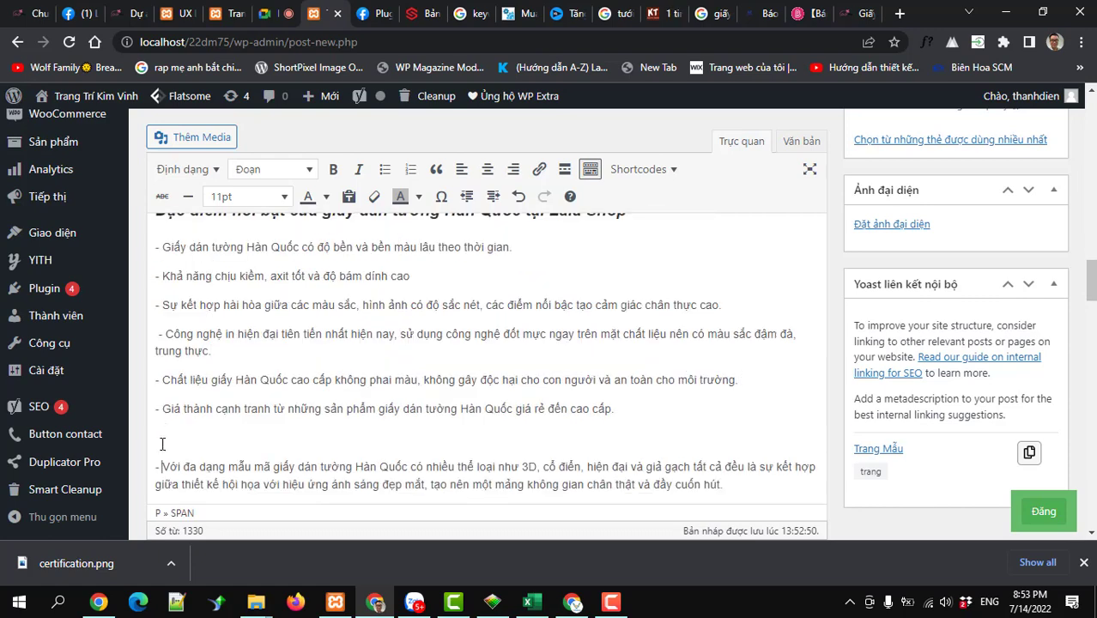
{"action": "key", "text": "BackSpace"}
Put a dash before "Dễ dàng thi công." and remove the blank lines around the last two dashed points.
{"action": "scroll", "coordinate": [162, 434], "scroll_direction": "down", "scroll_amount": 2}
{"action": "left_click", "coordinate": [159, 345]}
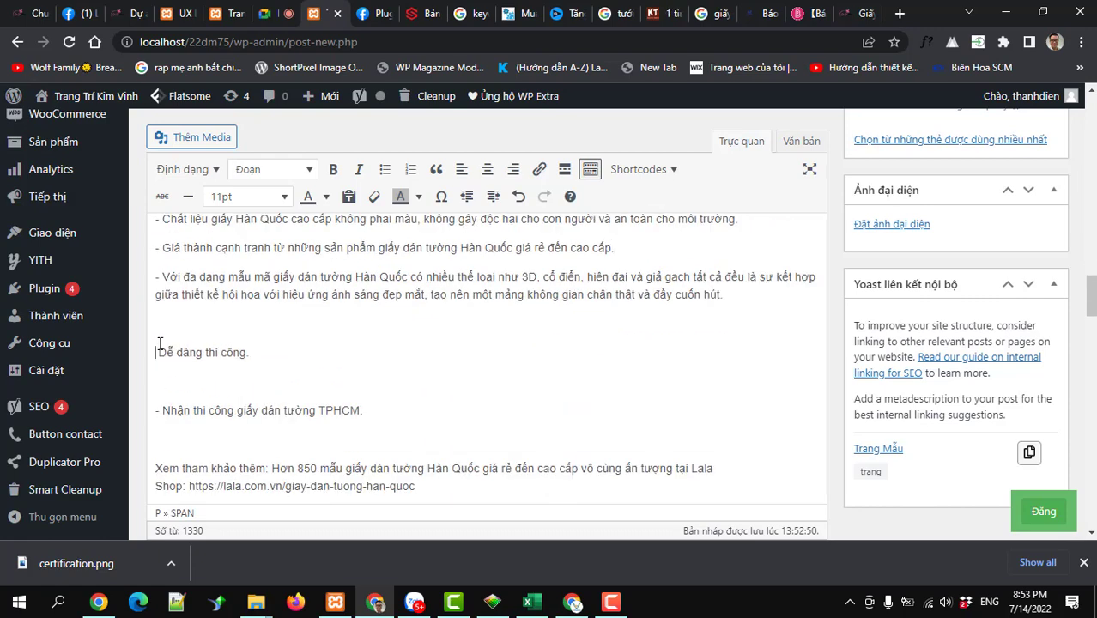
{"action": "type", "text": "-"}
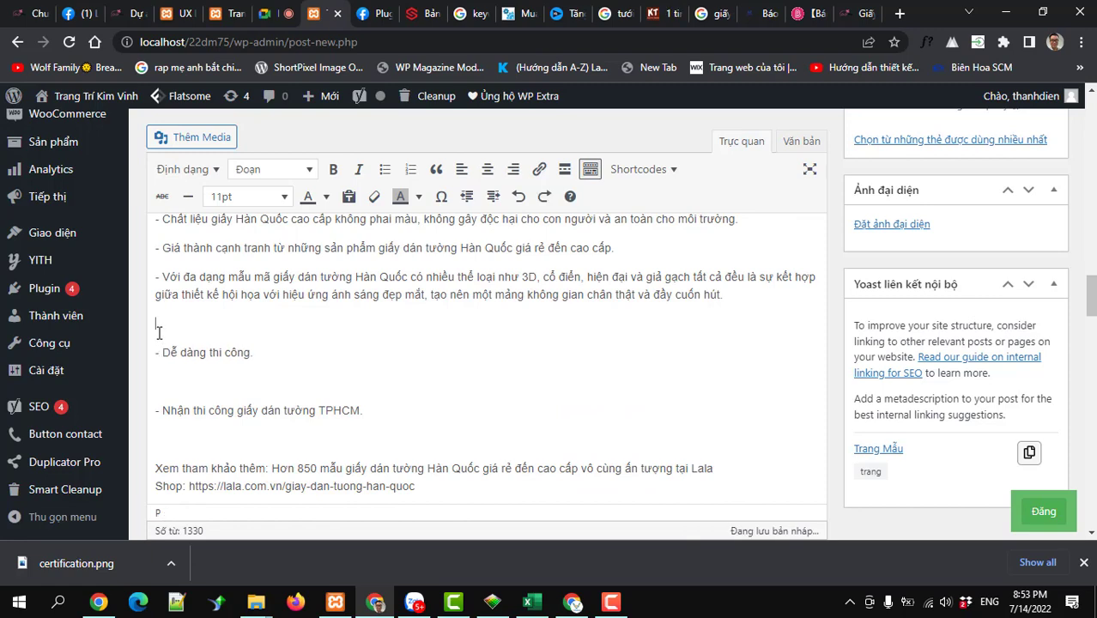
{"action": "key", "text": "BackSpace"}
{"action": "left_click", "coordinate": [163, 353]}
{"action": "key", "text": "BackSpace"}
{"action": "left_click", "coordinate": [164, 382]}
{"action": "key", "text": "BackSpace"}
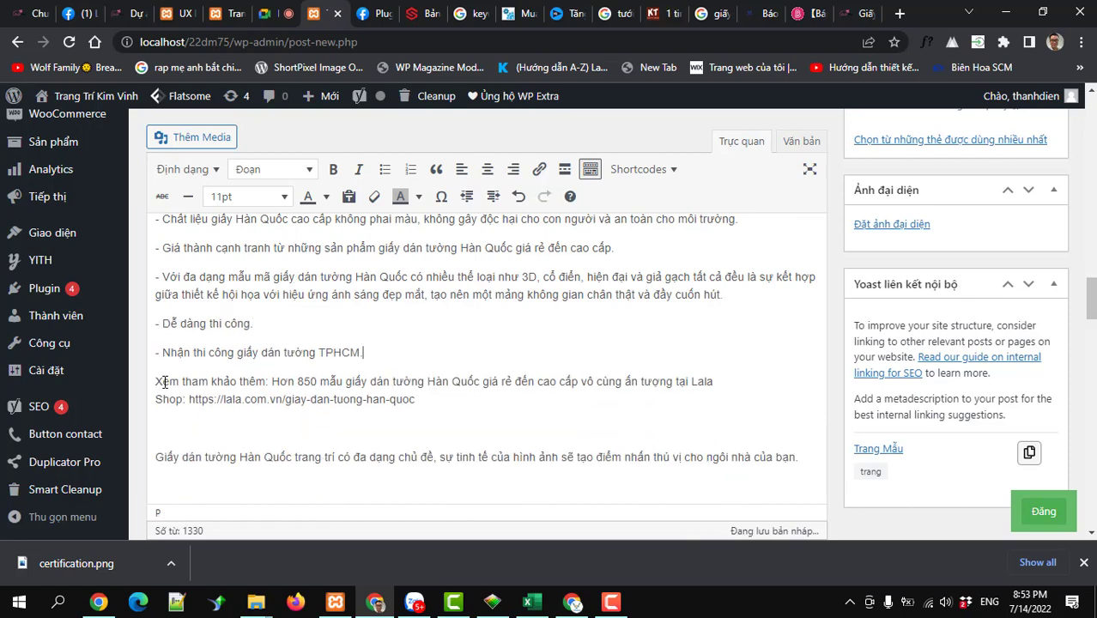
Remove the blank lines between the closing paragraphs, from the last "Xem tham khảo thêm" to "Với tiêu chí".
{"action": "left_click", "coordinate": [167, 428]}
{"action": "key", "text": "BackSpace"}
{"action": "left_click", "coordinate": [169, 450]}
{"action": "key", "text": "BackSpace"}
{"action": "scroll", "coordinate": [169, 420], "scroll_direction": "down", "scroll_amount": 1}
{"action": "left_click", "coordinate": [169, 409]}
{"action": "key", "text": "BackSpace"}
{"action": "left_click", "coordinate": [163, 442]}
{"action": "key", "text": "BackSpace"}
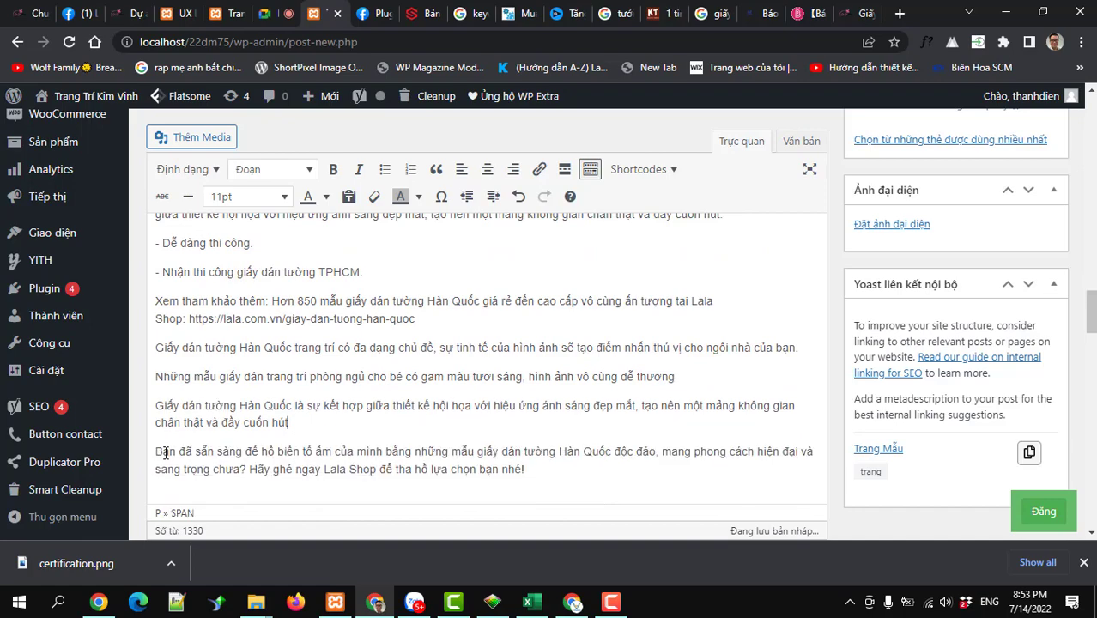
{"action": "scroll", "coordinate": [167, 448], "scroll_direction": "down", "scroll_amount": 3}
{"action": "left_click", "coordinate": [184, 253]}
{"action": "key", "text": "BackSpace"}
Remove the two blank lines still left between the introduction's paragraphs above the first H2 heading.
{"action": "scroll", "coordinate": [282, 358], "scroll_direction": "up", "scroll_amount": 5}
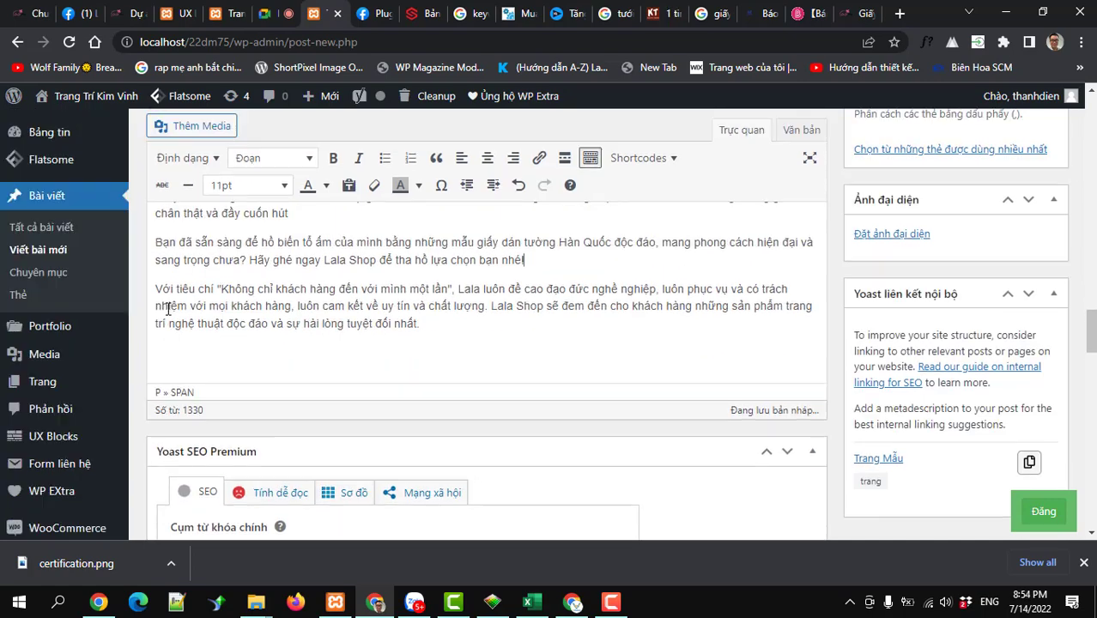
{"action": "scroll", "coordinate": [291, 358], "scroll_direction": "up", "scroll_amount": 15}
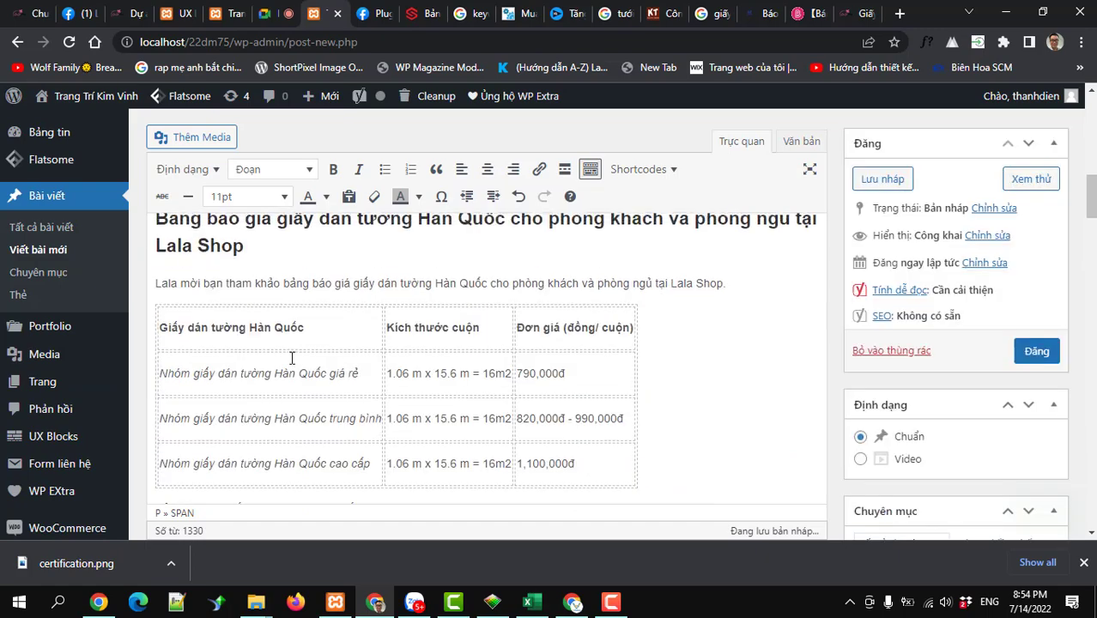
{"action": "scroll", "coordinate": [292, 358], "scroll_direction": "down", "scroll_amount": 3}
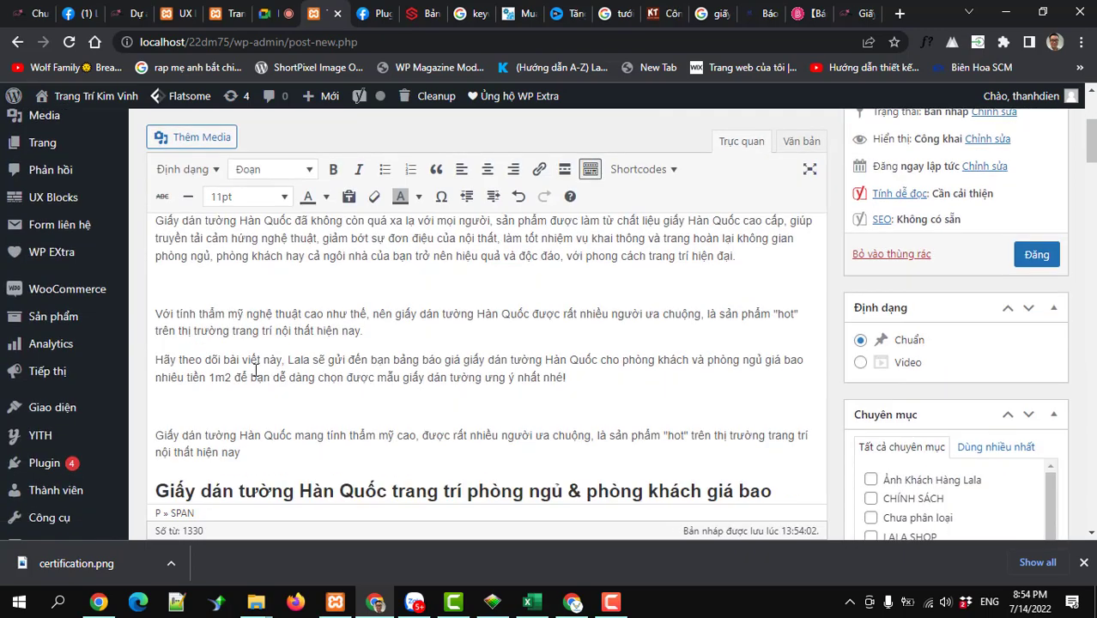
{"action": "key", "text": "BackSpace"}
{"action": "left_click", "coordinate": [186, 374]}
{"action": "key", "text": "BackSpace"}
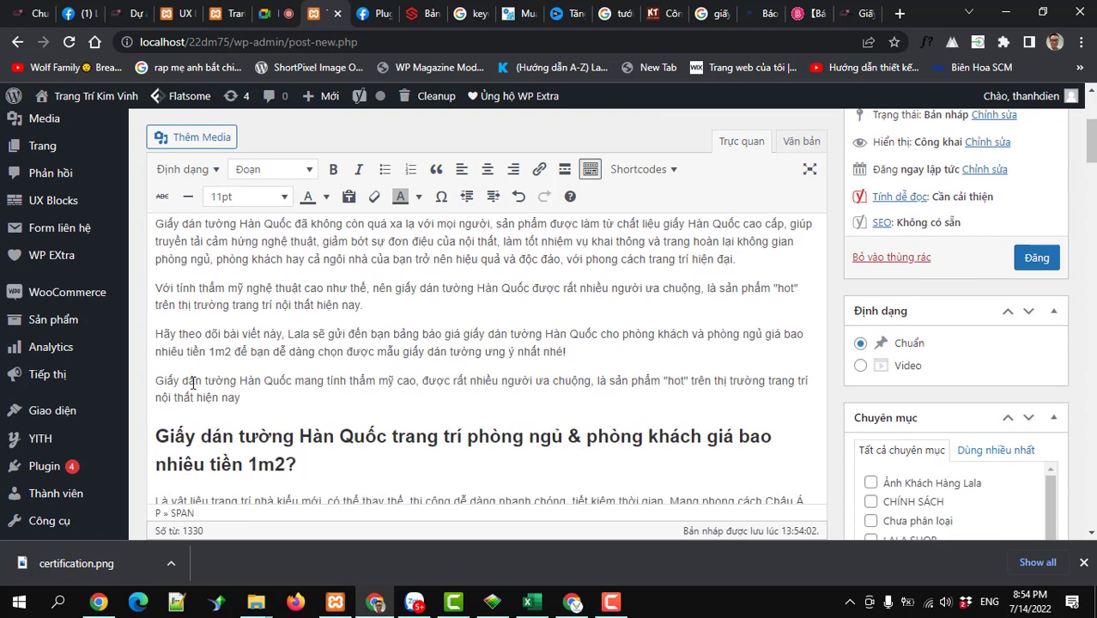
Compare the first H2 heading with the post title, highlighting the text of each.
{"action": "scroll", "coordinate": [192, 381], "scroll_direction": "down", "scroll_amount": 1}
{"action": "left_click_drag", "start_coordinate": [297, 385], "coordinate": [162, 358]}
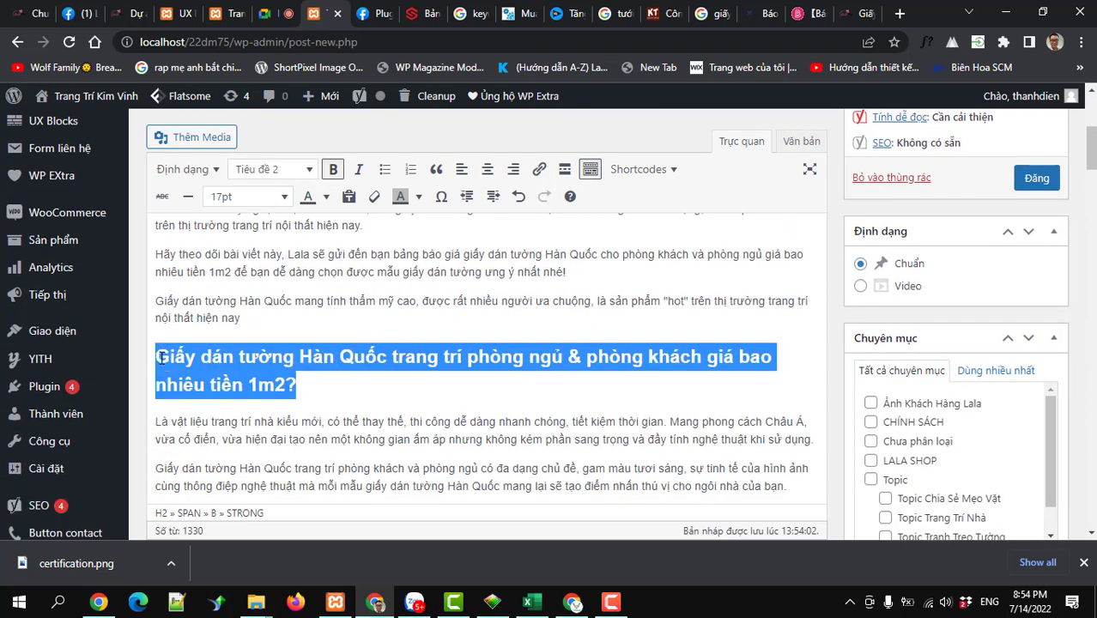
{"action": "scroll", "coordinate": [230, 372], "scroll_direction": "up", "scroll_amount": 5}
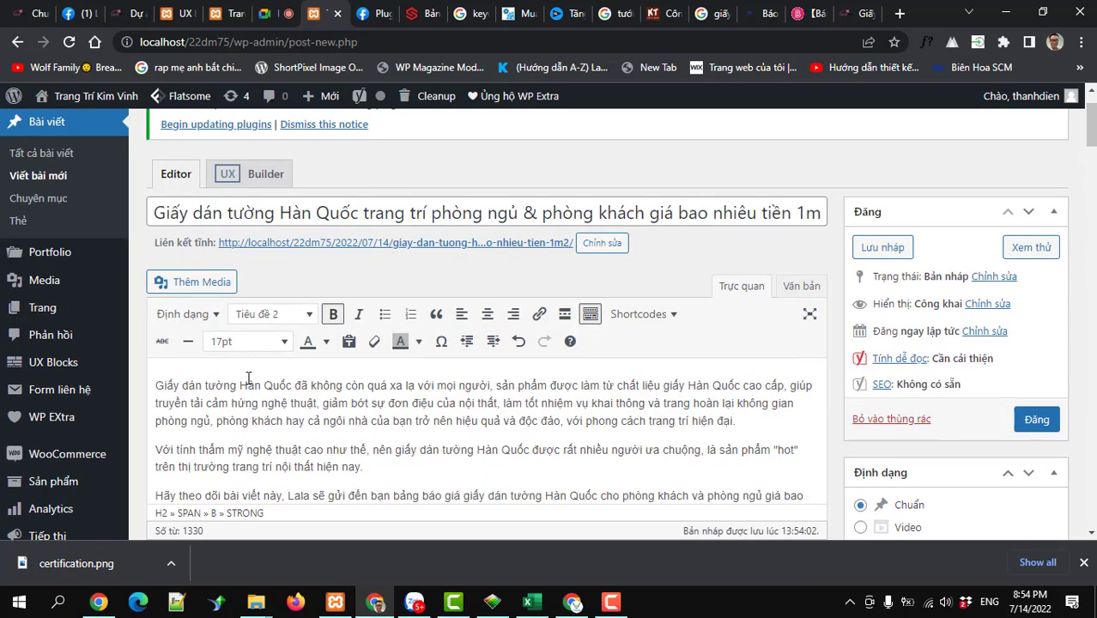
{"action": "scroll", "coordinate": [248, 379], "scroll_direction": "down", "scroll_amount": 5}
{"action": "left_click", "coordinate": [326, 396]}
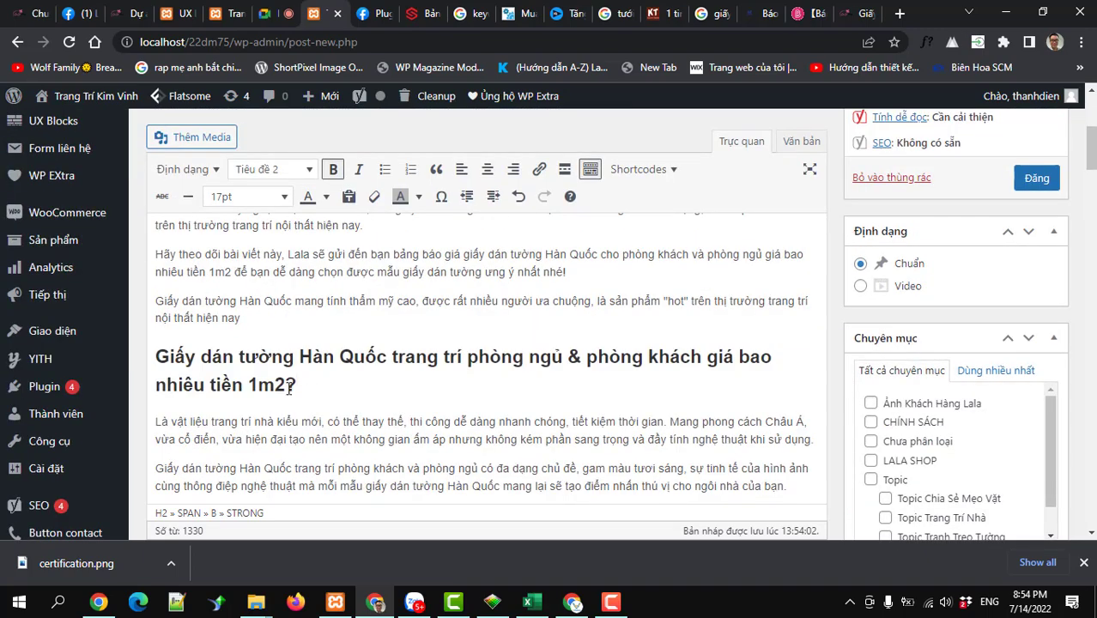
{"action": "left_click_drag", "start_coordinate": [303, 391], "coordinate": [158, 360]}
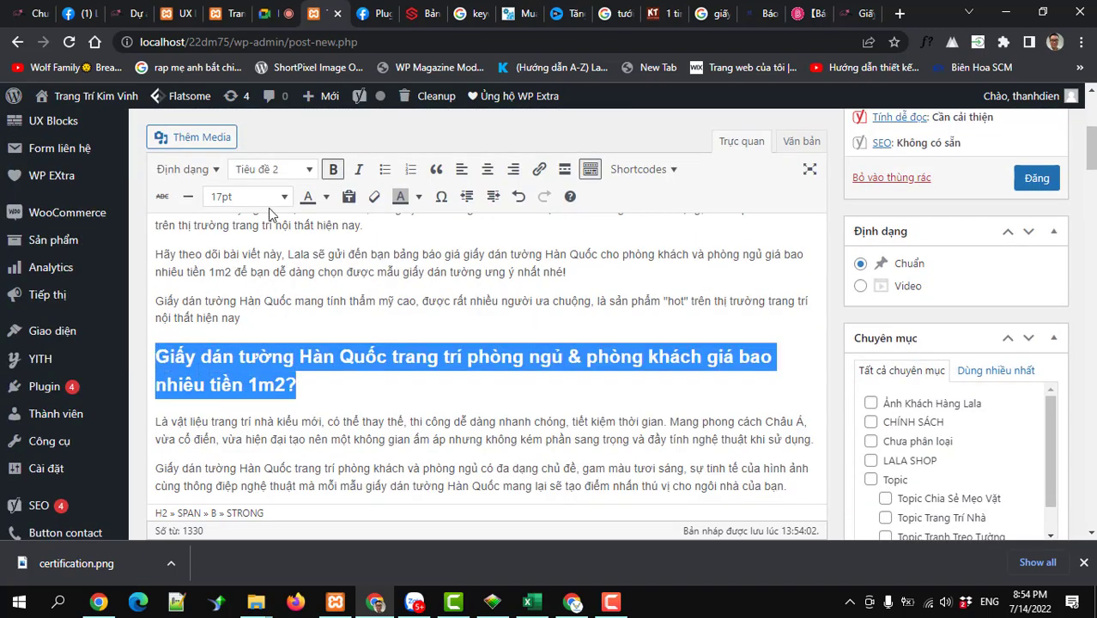
{"action": "scroll", "coordinate": [272, 184], "scroll_direction": "up", "scroll_amount": 5}
{"action": "left_click_drag", "start_coordinate": [154, 213], "coordinate": [821, 215]}
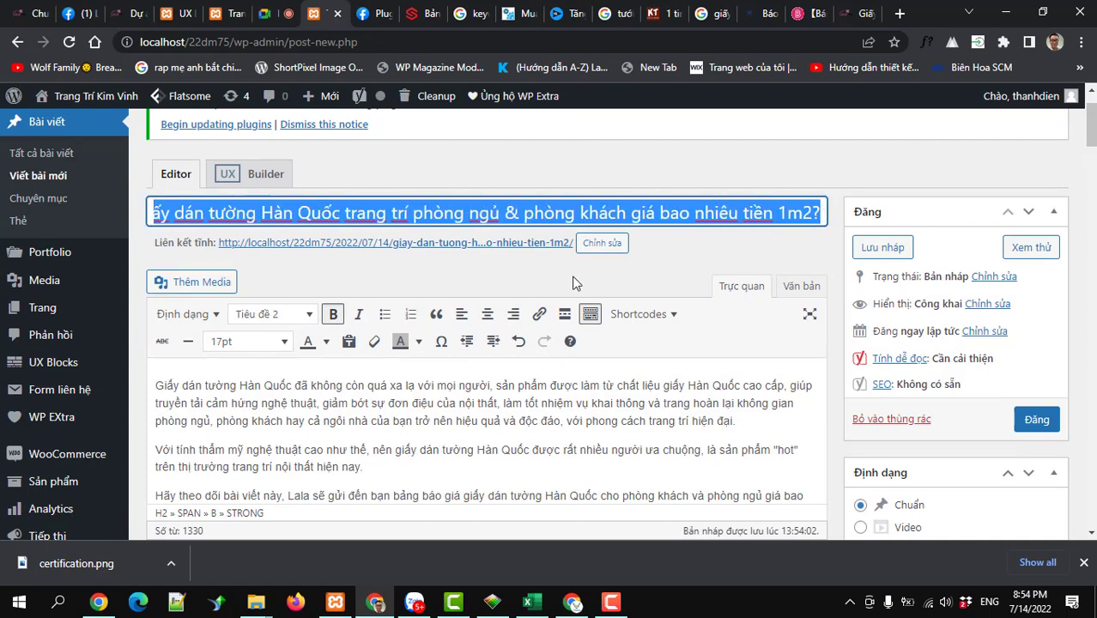
Review the first three H2 headings of the post, down to "Mua giấy dán tường Hàn Quốc ở đâu giá rẻ tại tphcm?", highlighting each.
{"action": "scroll", "coordinate": [573, 283], "scroll_direction": "down", "scroll_amount": 5}
{"action": "left_click_drag", "start_coordinate": [298, 385], "coordinate": [152, 360]}
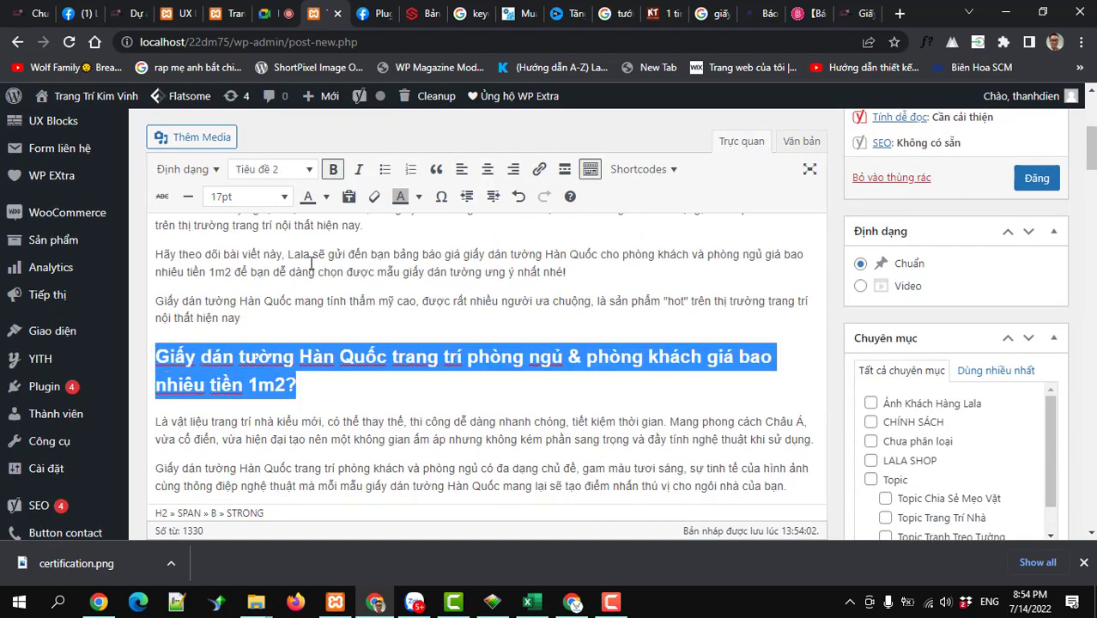
{"action": "scroll", "coordinate": [293, 365], "scroll_direction": "down", "scroll_amount": 5}
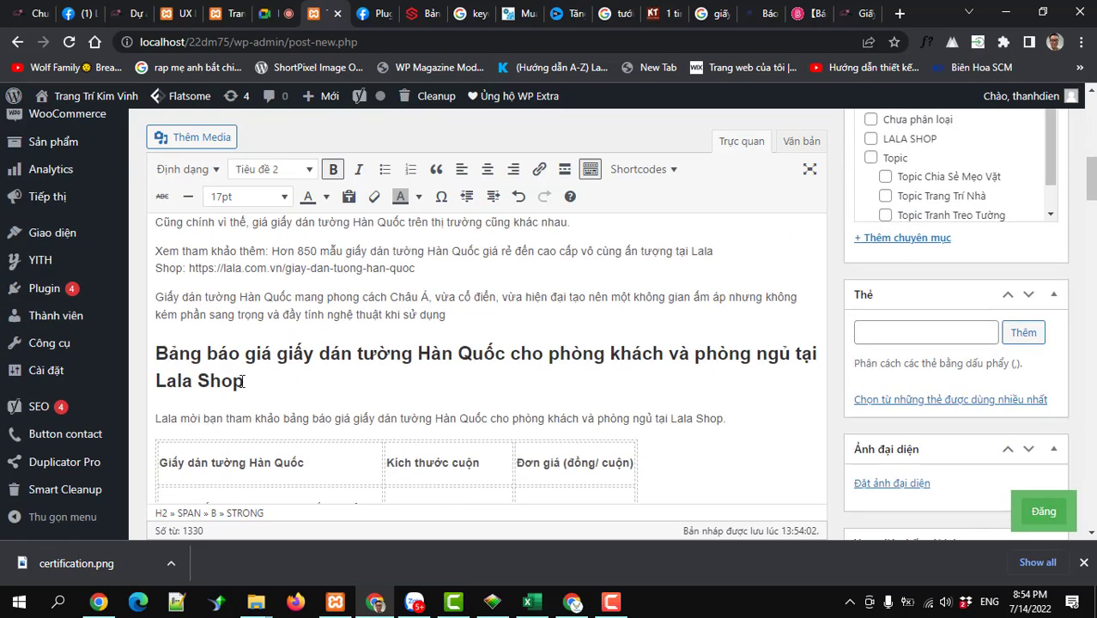
{"action": "left_click_drag", "start_coordinate": [243, 382], "coordinate": [159, 354]}
{"action": "scroll", "coordinate": [176, 333], "scroll_direction": "up", "scroll_amount": 2}
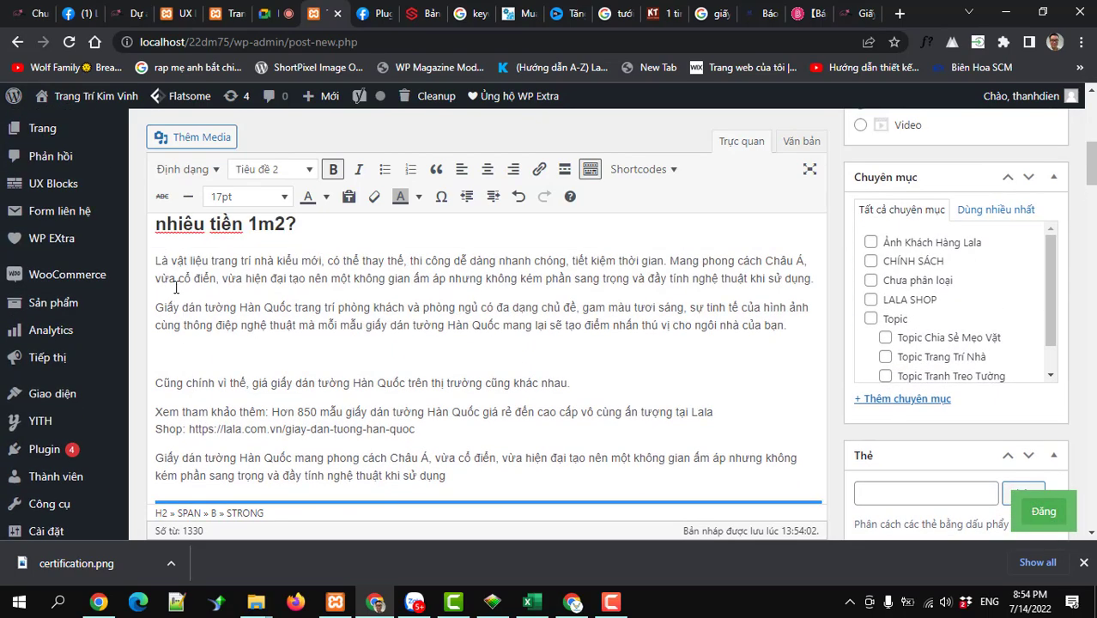
{"action": "scroll", "coordinate": [176, 288], "scroll_direction": "up", "scroll_amount": 1}
{"action": "scroll", "coordinate": [257, 344], "scroll_direction": "down", "scroll_amount": 4}
{"action": "scroll", "coordinate": [255, 349], "scroll_direction": "down", "scroll_amount": 5}
{"action": "left_click_drag", "start_coordinate": [606, 326], "coordinate": [158, 326]}
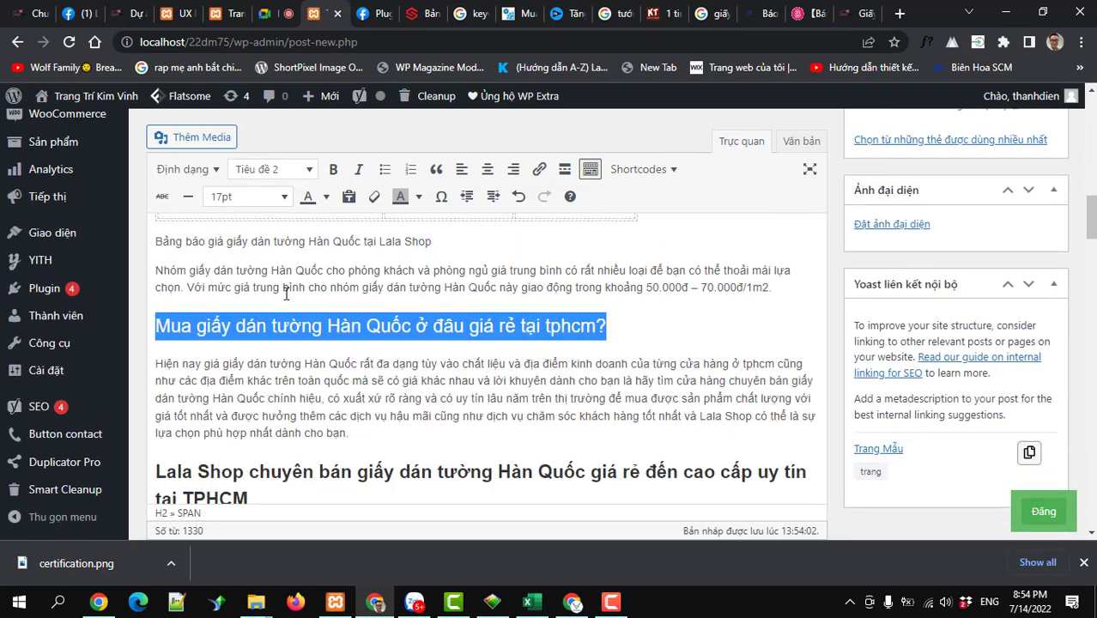
Check the H2 headings "Lala Shop chuyên bán giấy dán tường Hàn Quốc" and "Bảng báo giá thi công giấy dán tường", highlighting each.
{"action": "scroll", "coordinate": [258, 343], "scroll_direction": "down", "scroll_amount": 2}
{"action": "left_click", "coordinate": [248, 337]}
{"action": "left_click", "coordinate": [146, 316], "text": "shift"}
{"action": "scroll", "coordinate": [259, 390], "scroll_direction": "down", "scroll_amount": 2}
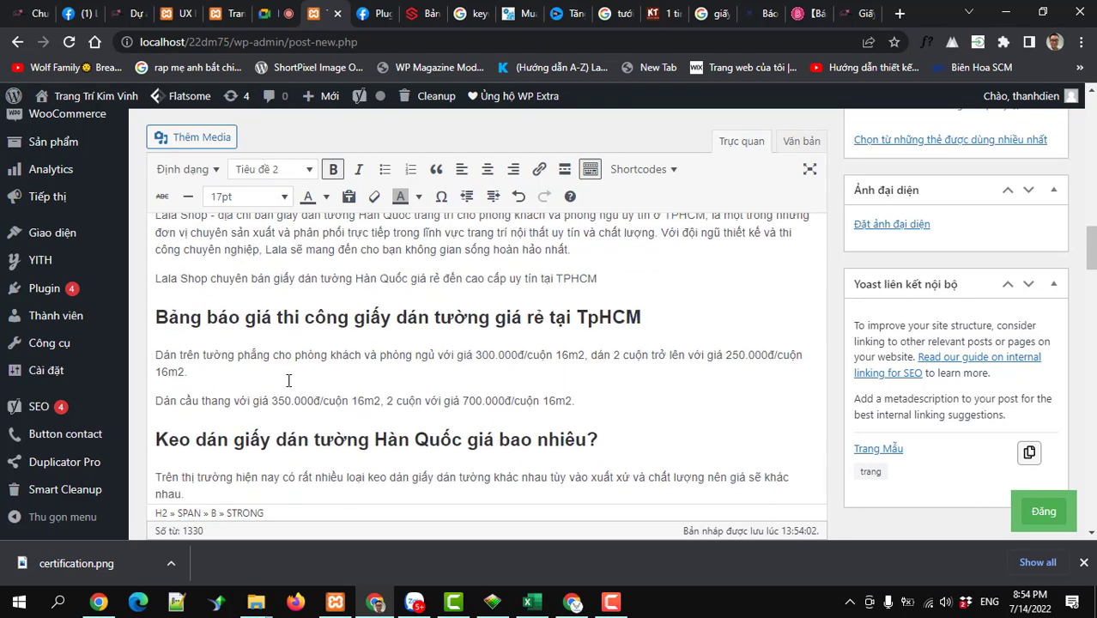
{"action": "left_click_drag", "start_coordinate": [642, 317], "coordinate": [151, 316]}
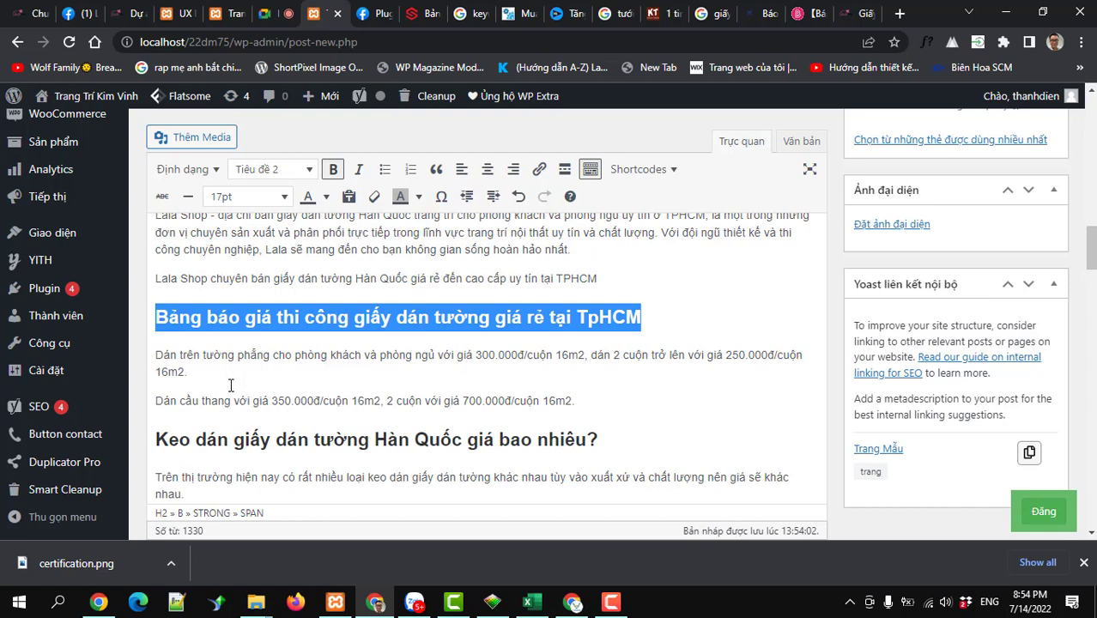
{"action": "scroll", "coordinate": [230, 385], "scroll_direction": "down", "scroll_amount": 10}
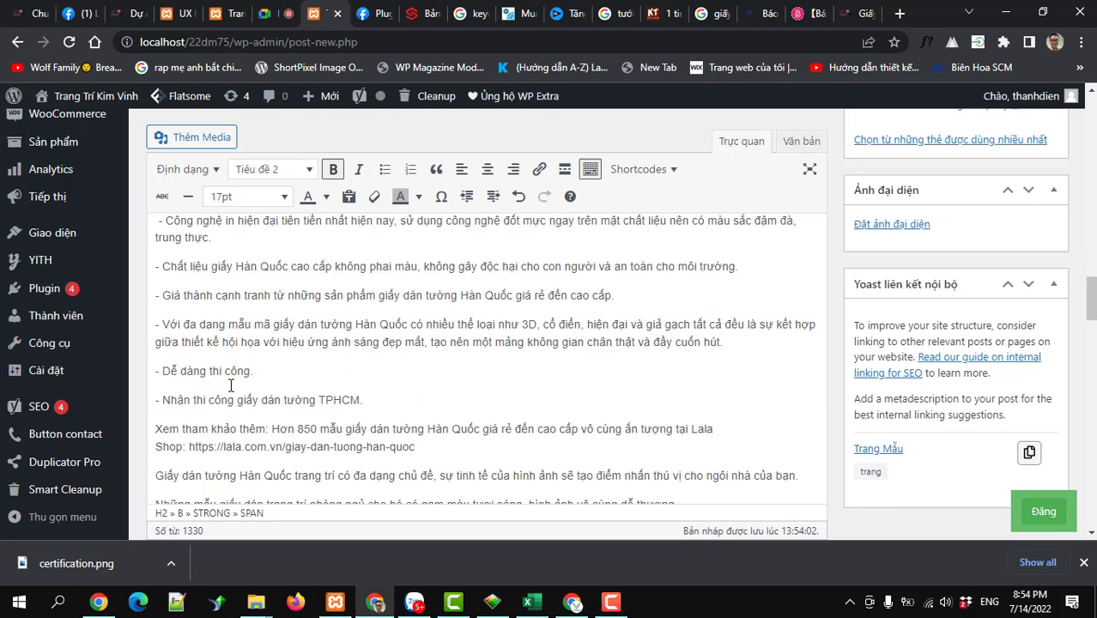
Highlight the lala.com.vn address in the last "Xem tham khảo thêm" paragraph and look over the post's ending.
{"action": "scroll", "coordinate": [317, 330], "scroll_direction": "up", "scroll_amount": 1}
{"action": "left_click_drag", "start_coordinate": [435, 332], "coordinate": [191, 329]}
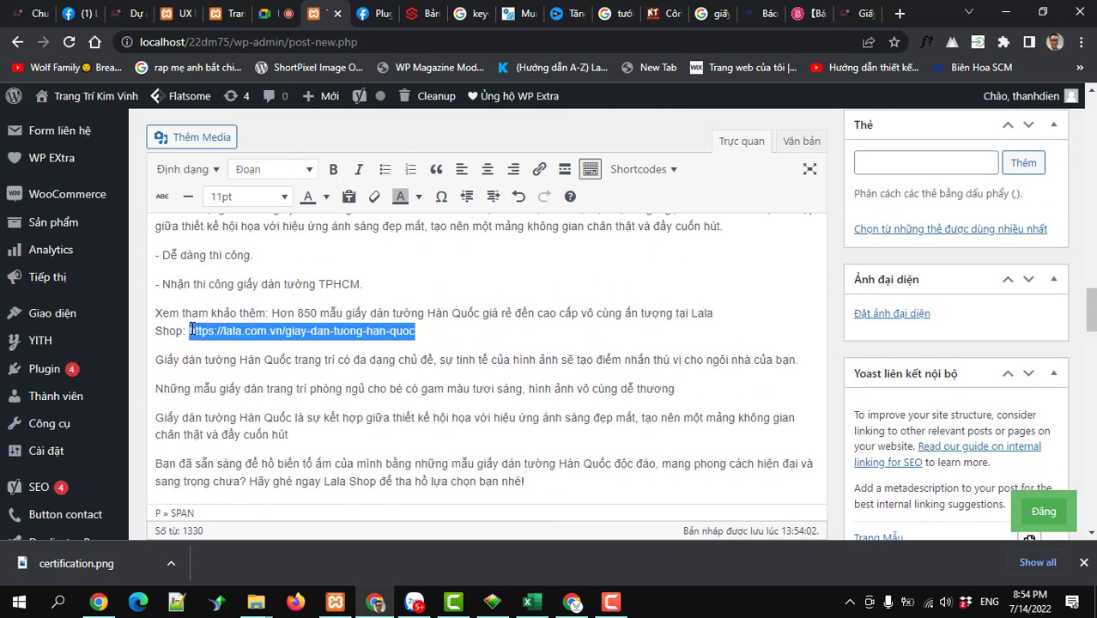
{"action": "scroll", "coordinate": [231, 376], "scroll_direction": "down", "scroll_amount": 5}
{"action": "scroll", "coordinate": [268, 388], "scroll_direction": "up", "scroll_amount": 10}
{"action": "scroll", "coordinate": [269, 388], "scroll_direction": "up", "scroll_amount": 10}
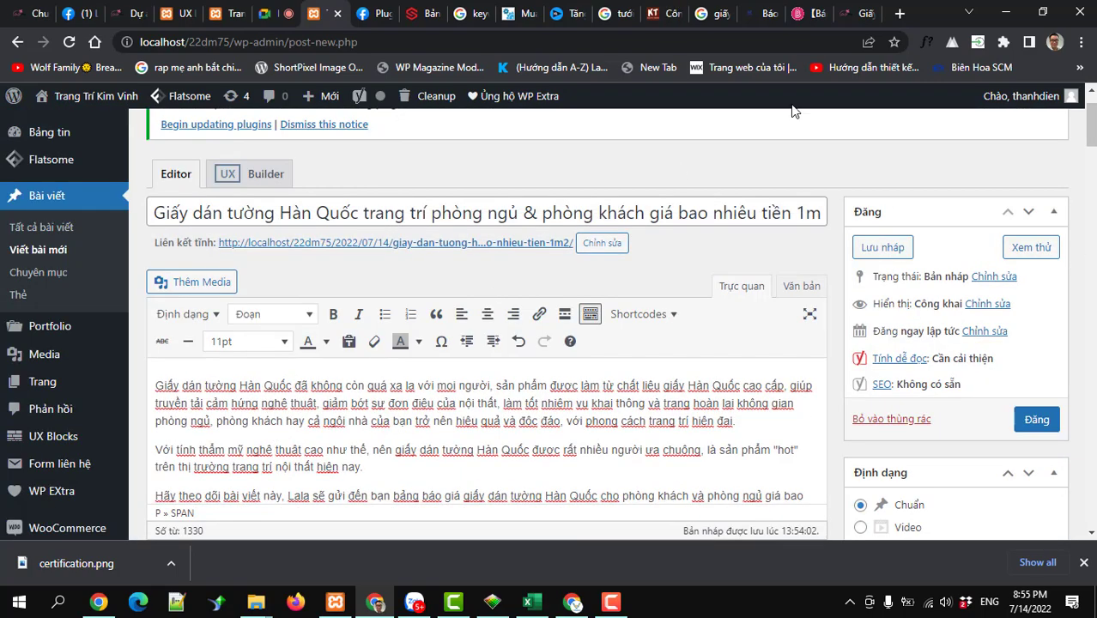
Copy the selected article, including its images, from the original Lala Shop wallpaper page.
{"action": "left_click", "coordinate": [854, 14]}
{"action": "scroll", "coordinate": [673, 279], "scroll_direction": "up", "scroll_amount": 8}
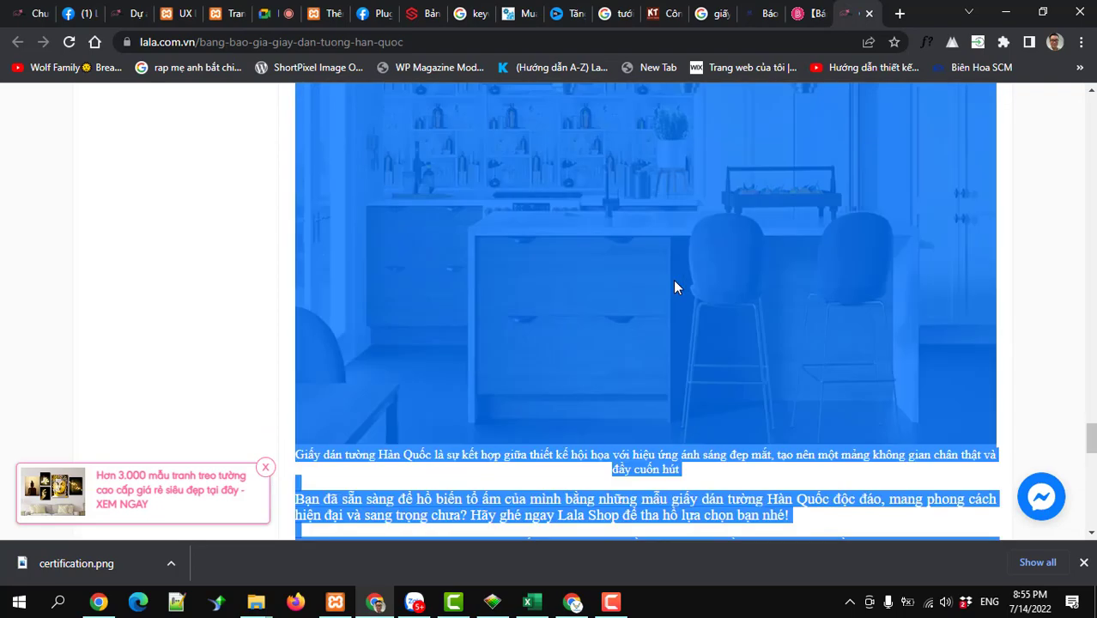
{"action": "scroll", "coordinate": [673, 287], "scroll_direction": "up", "scroll_amount": 15}
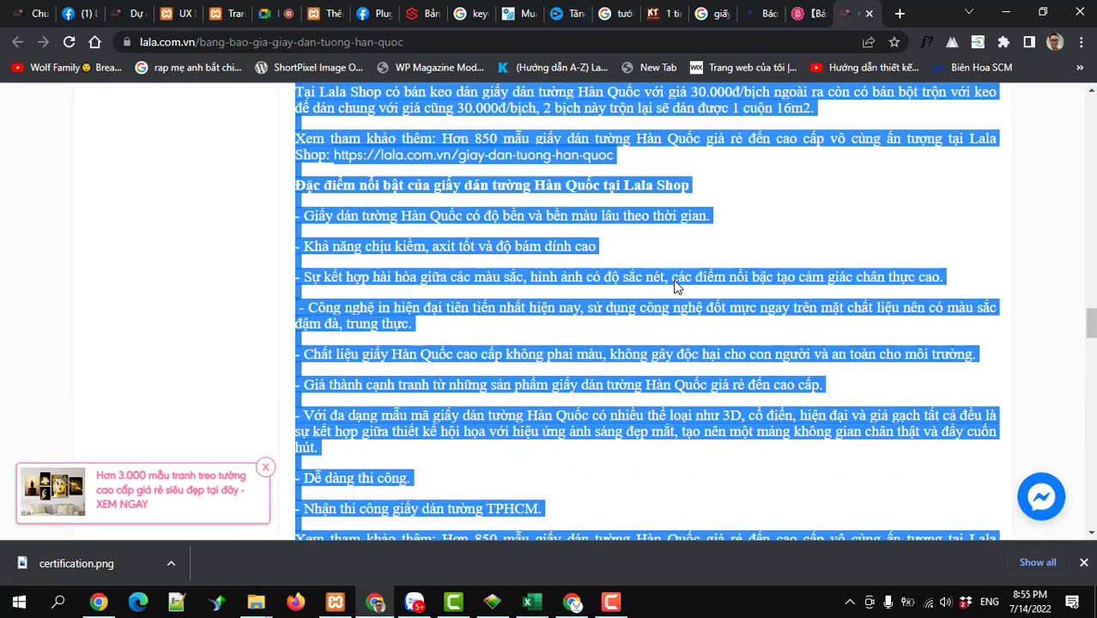
{"action": "scroll", "coordinate": [673, 279], "scroll_direction": "up", "scroll_amount": 10}
{"action": "scroll", "coordinate": [673, 279], "scroll_direction": "down", "scroll_amount": 2}
{"action": "scroll", "coordinate": [533, 316], "scroll_direction": "down", "scroll_amount": 5}
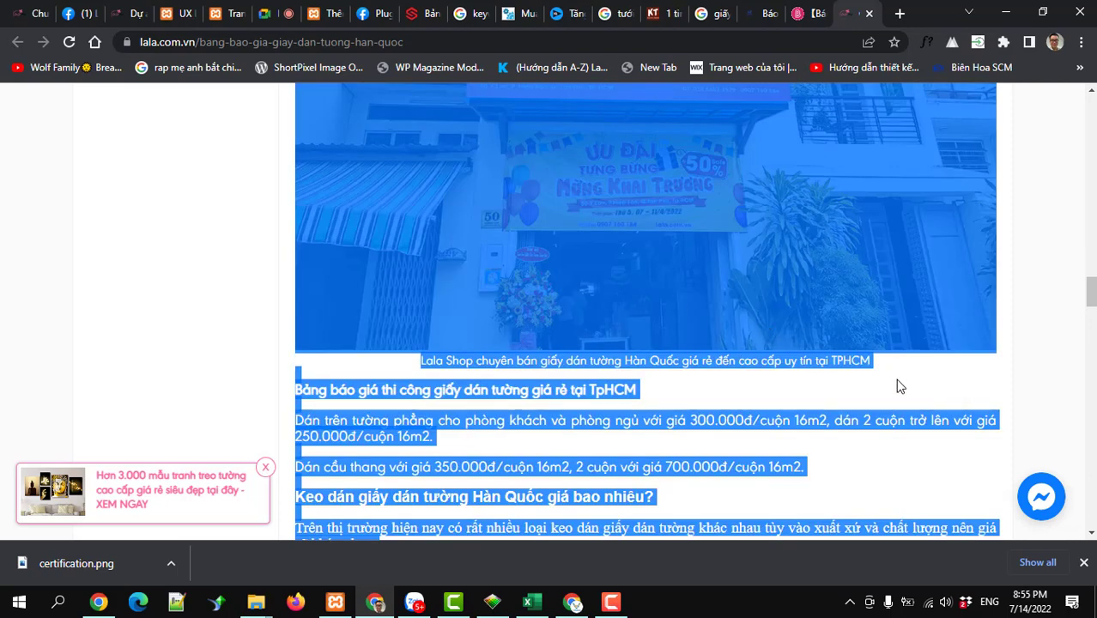
{"action": "right_click", "coordinate": [649, 241]}
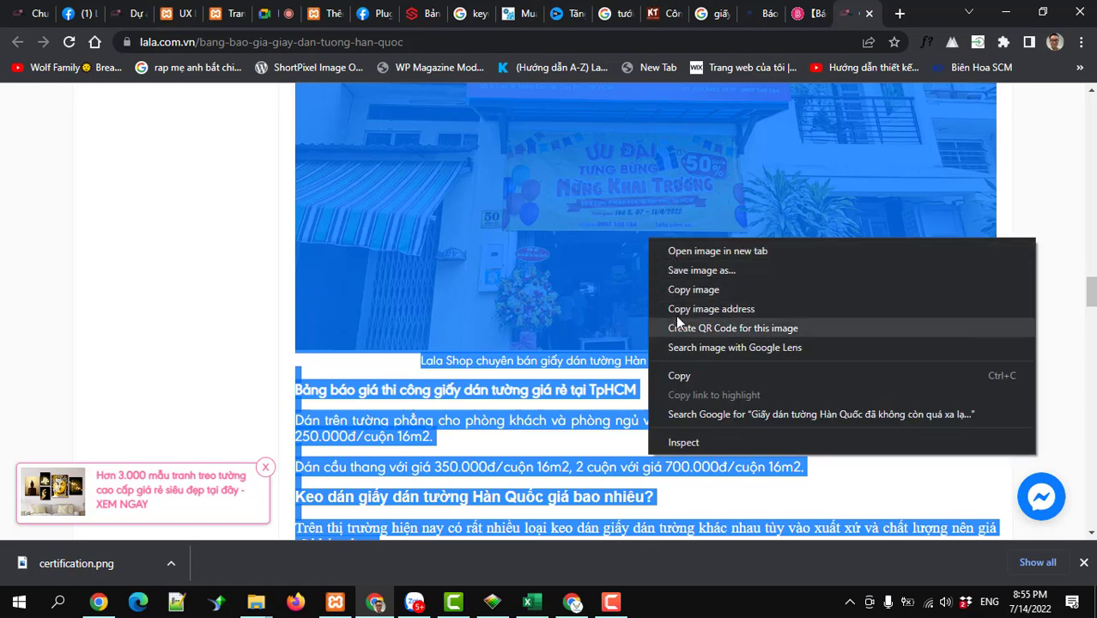
{"action": "left_click", "coordinate": [677, 376]}
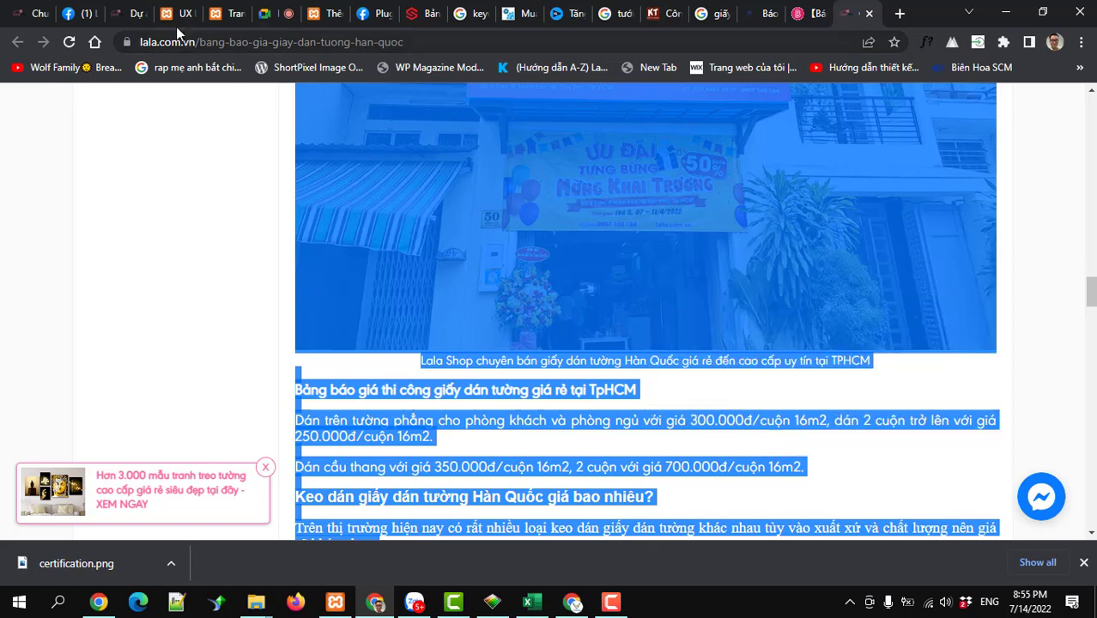
Try replacing the whole body of the WordPress post with the copied article to bring in its images.
{"action": "left_click", "coordinate": [230, 14]}
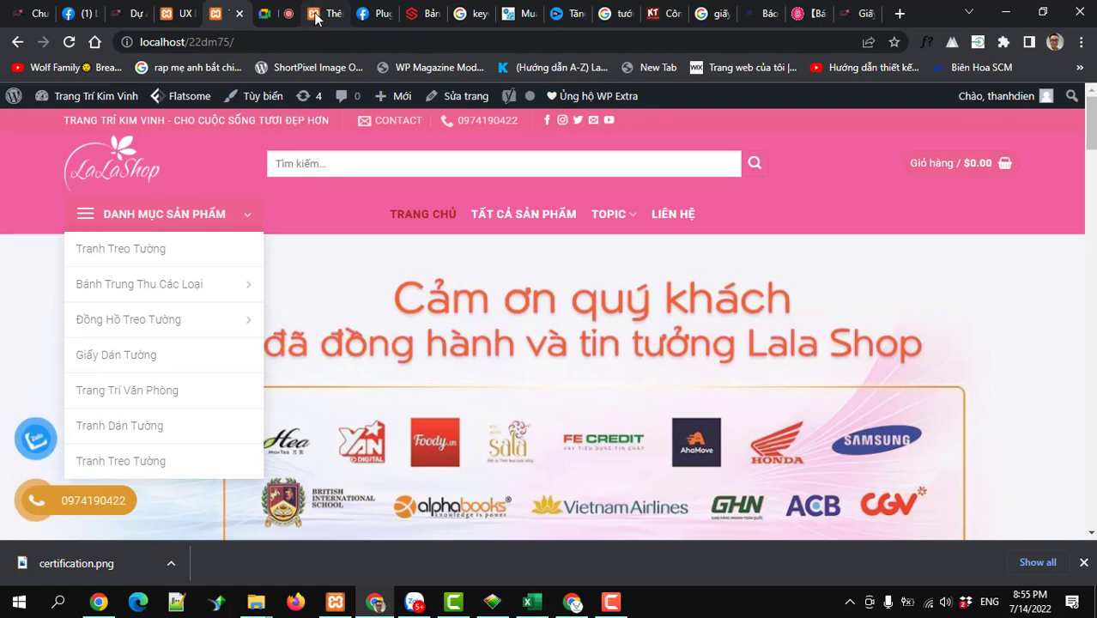
{"action": "left_click", "coordinate": [308, 19]}
{"action": "key", "text": "ctrl+a"}
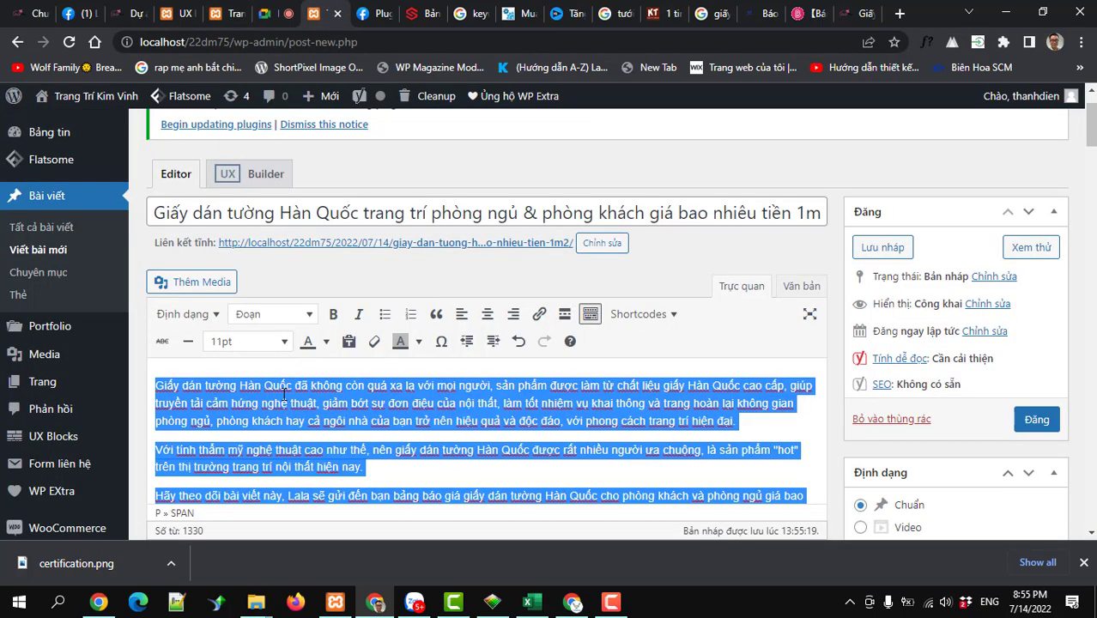
{"action": "key", "text": "Delete"}
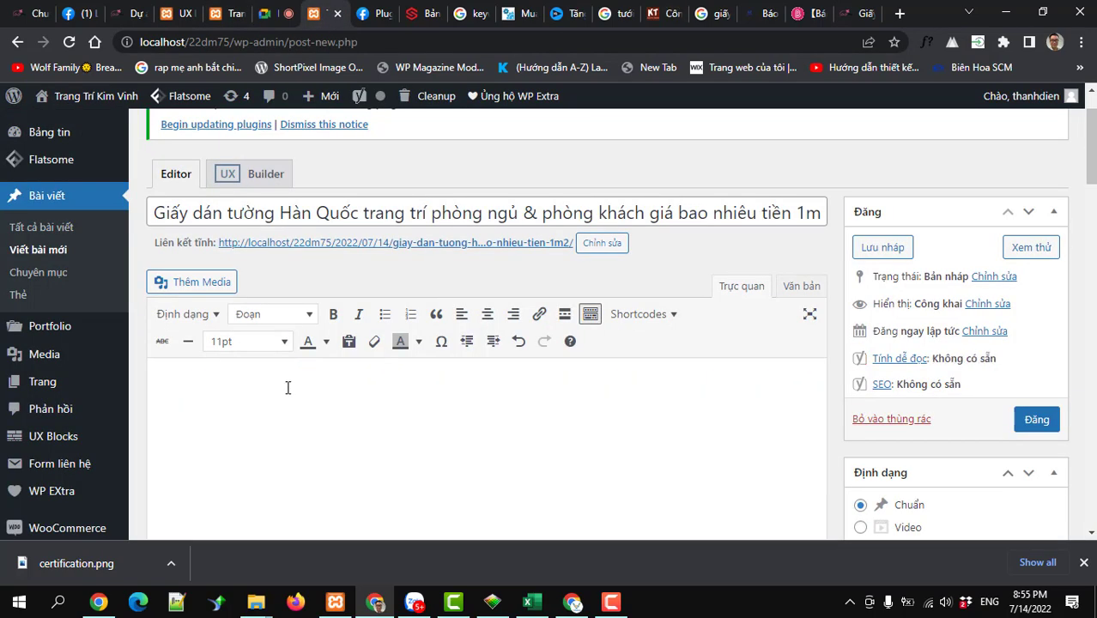
{"action": "key", "text": "ctrl+v"}
{"action": "scroll", "coordinate": [288, 387], "scroll_direction": "up", "scroll_amount": 15}
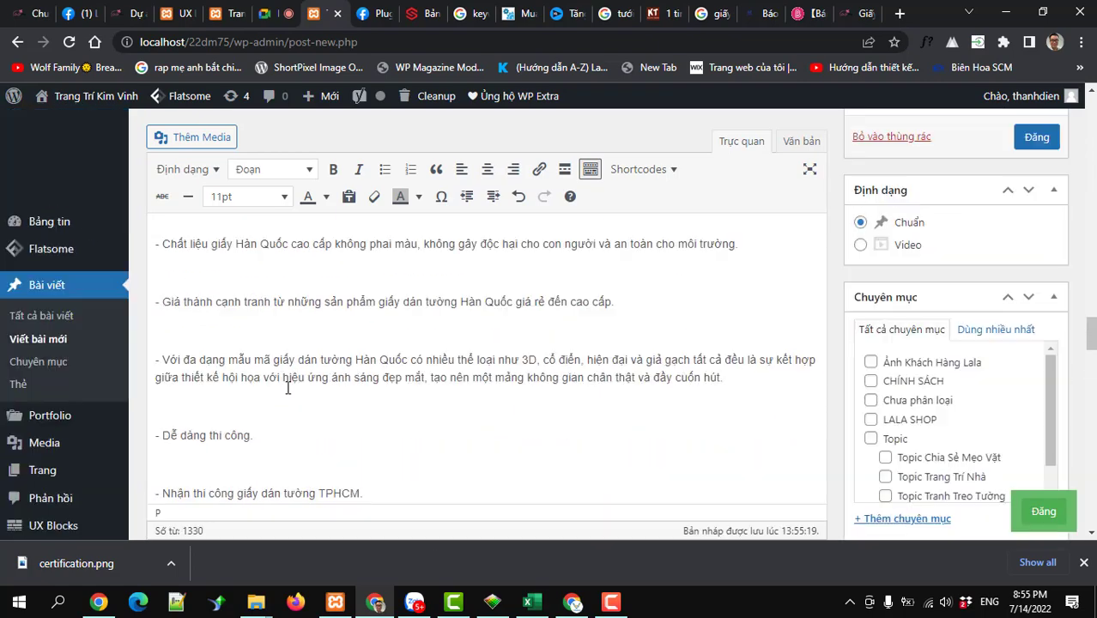
{"action": "scroll", "coordinate": [288, 387], "scroll_direction": "up", "scroll_amount": 5}
Undo the paste and the deletion of the post body to restore the cleaned-up text.
{"action": "scroll", "coordinate": [288, 387], "scroll_direction": "down", "scroll_amount": 20}
{"action": "scroll", "coordinate": [288, 387], "scroll_direction": "up", "scroll_amount": 20}
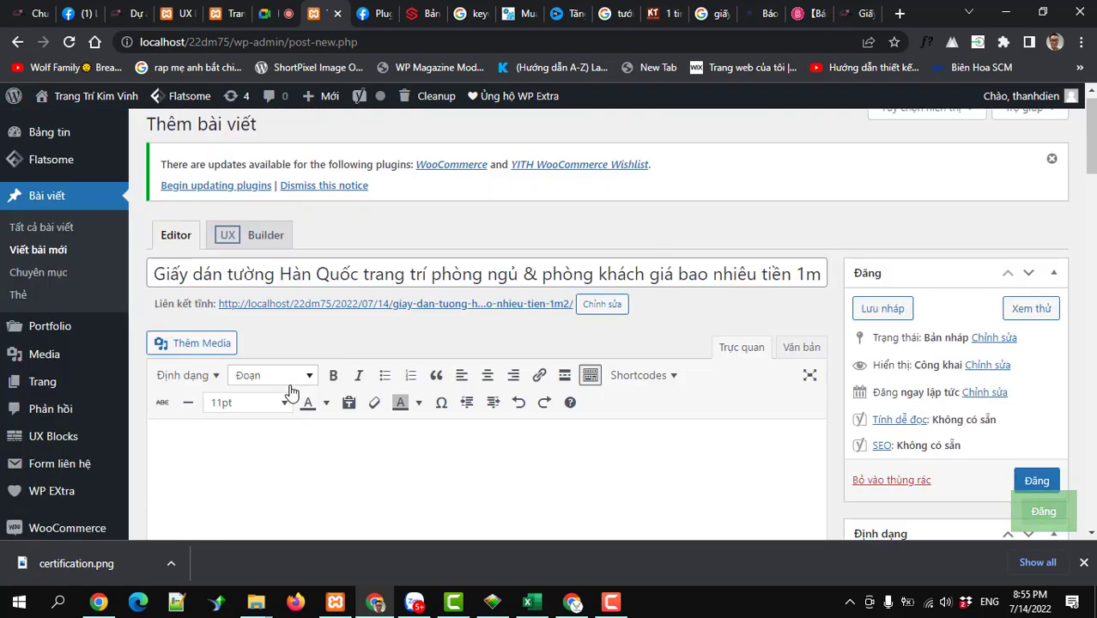
{"action": "scroll", "coordinate": [289, 391], "scroll_direction": "down", "scroll_amount": 3}
{"action": "key", "text": "ctrl+a"}
{"action": "left_click", "coordinate": [294, 384]}
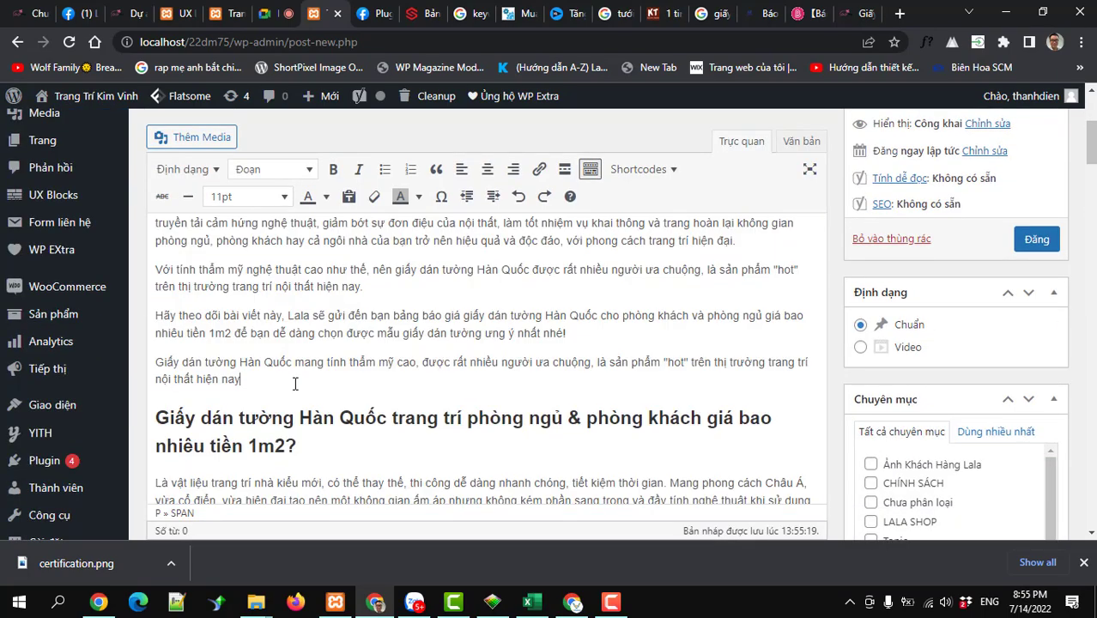
Save the wallpaper images from the original Lala Shop article to the computer.
{"action": "left_click", "coordinate": [845, 15]}
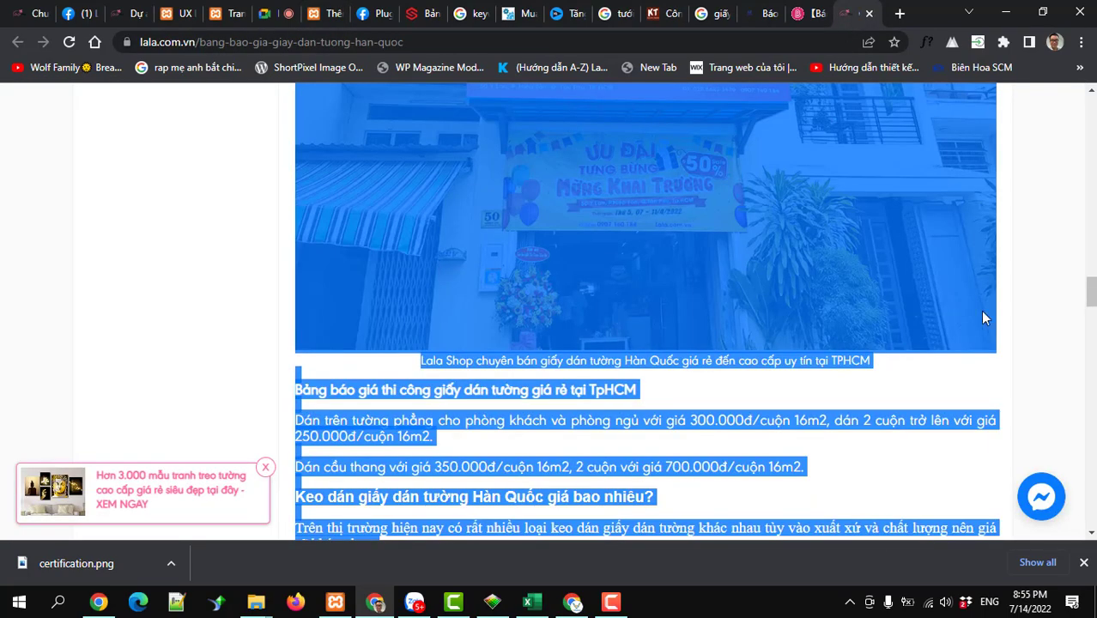
{"action": "left_click", "coordinate": [1009, 336]}
{"action": "scroll", "coordinate": [803, 352], "scroll_direction": "up", "scroll_amount": 10}
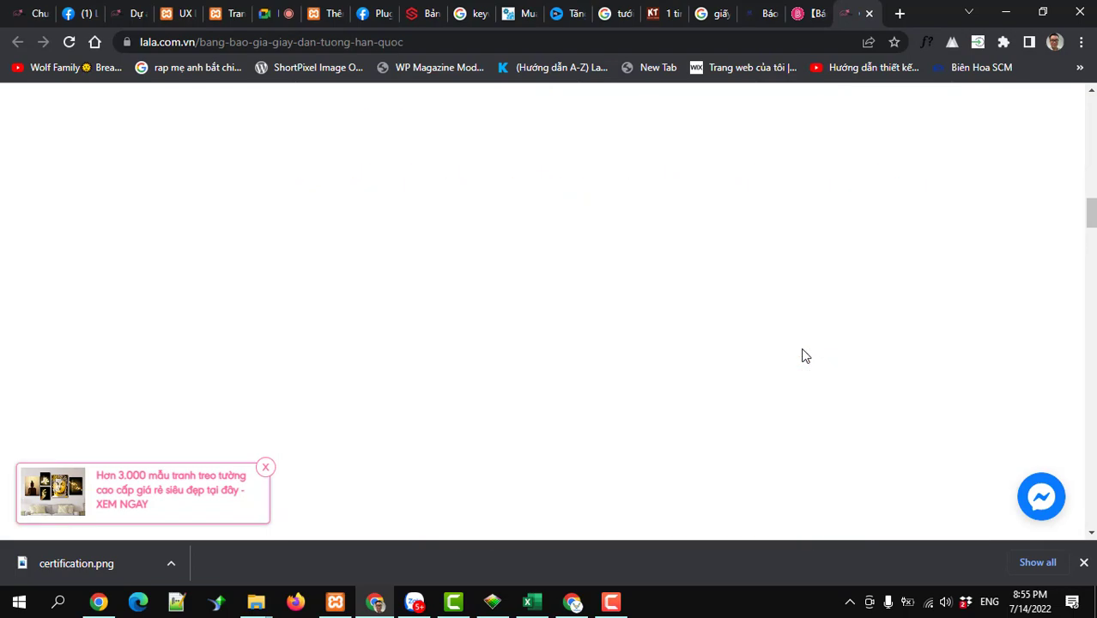
{"action": "scroll", "coordinate": [803, 355], "scroll_direction": "up", "scroll_amount": 9}
{"action": "scroll", "coordinate": [802, 354], "scroll_direction": "down", "scroll_amount": 7}
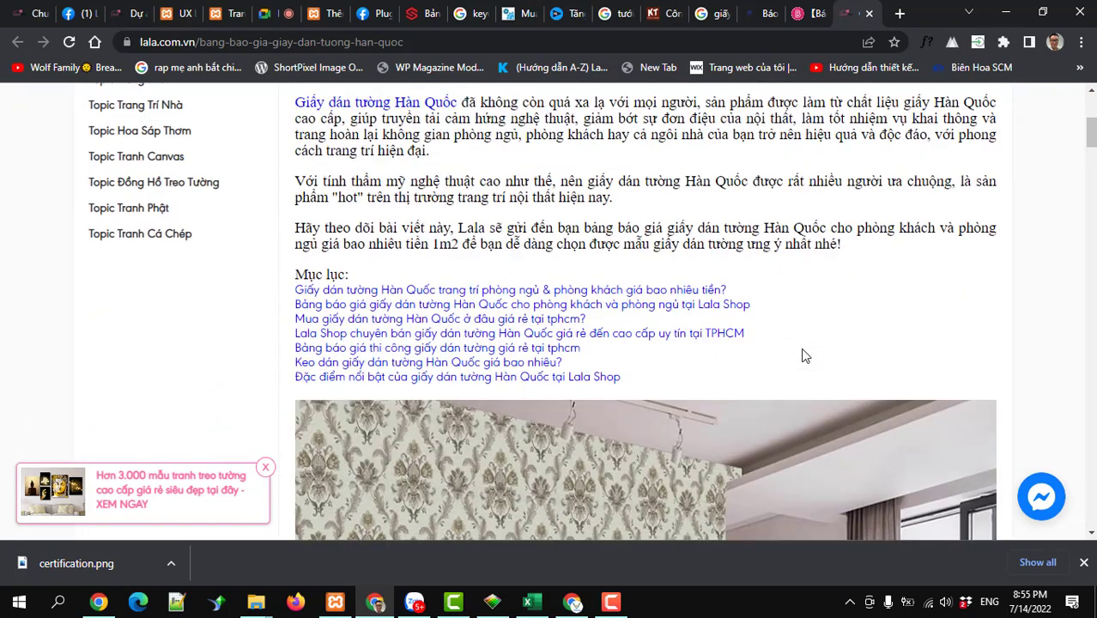
{"action": "right_click", "coordinate": [576, 305]}
{"action": "left_click", "coordinate": [599, 338]}
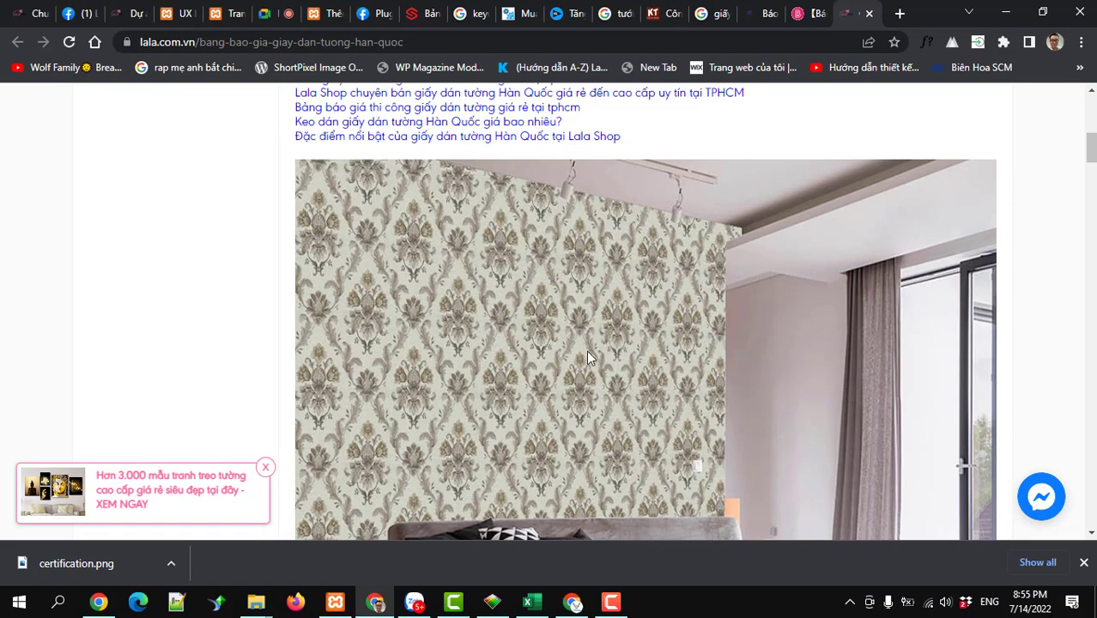
{"action": "scroll", "coordinate": [587, 350], "scroll_direction": "down", "scroll_amount": 6}
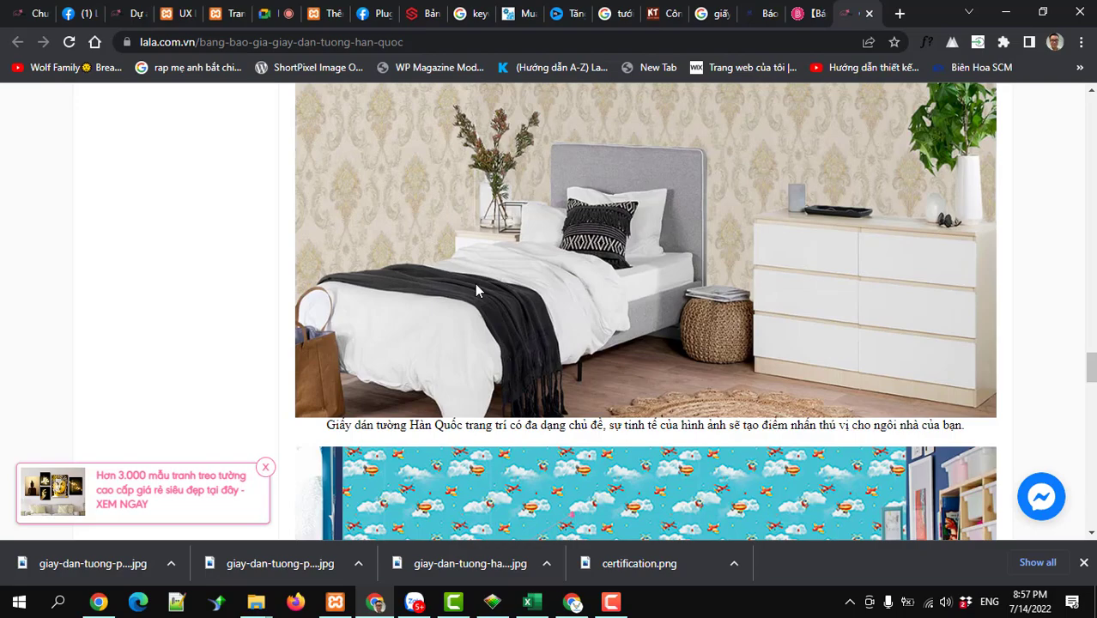
In the WordPress post, upload giay-dan-tuong-han-quoc-phong-khachjpg.jpg from the lala folder and insert it in the blank line above "Cũng chính vì thế".
{"action": "left_click", "coordinate": [325, 14]}
{"action": "scroll", "coordinate": [371, 329], "scroll_direction": "up", "scroll_amount": 5}
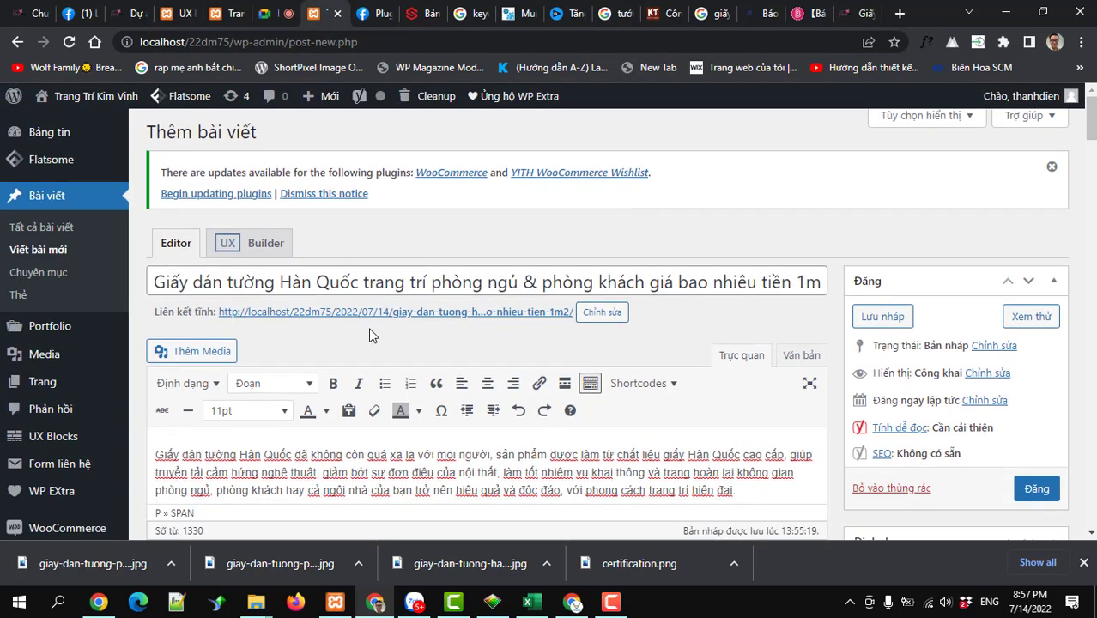
{"action": "scroll", "coordinate": [371, 328], "scroll_direction": "down", "scroll_amount": 7}
{"action": "scroll", "coordinate": [371, 328], "scroll_direction": "down", "scroll_amount": 3}
{"action": "left_click", "coordinate": [215, 354]}
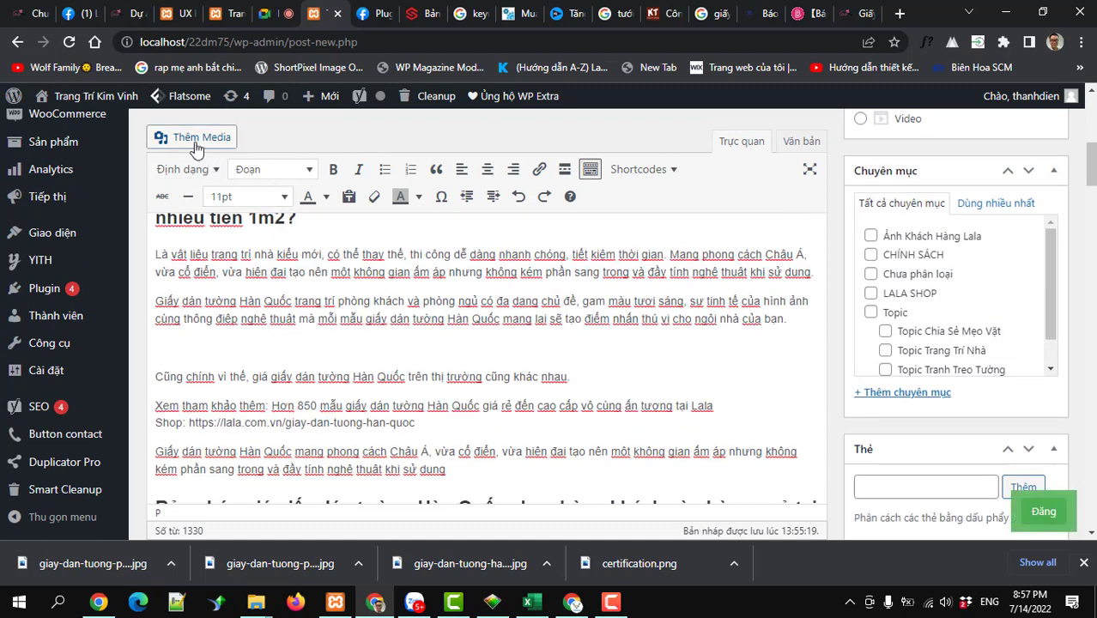
{"action": "left_click", "coordinate": [195, 139]}
{"action": "left_click", "coordinate": [208, 162]}
{"action": "left_click", "coordinate": [629, 351]}
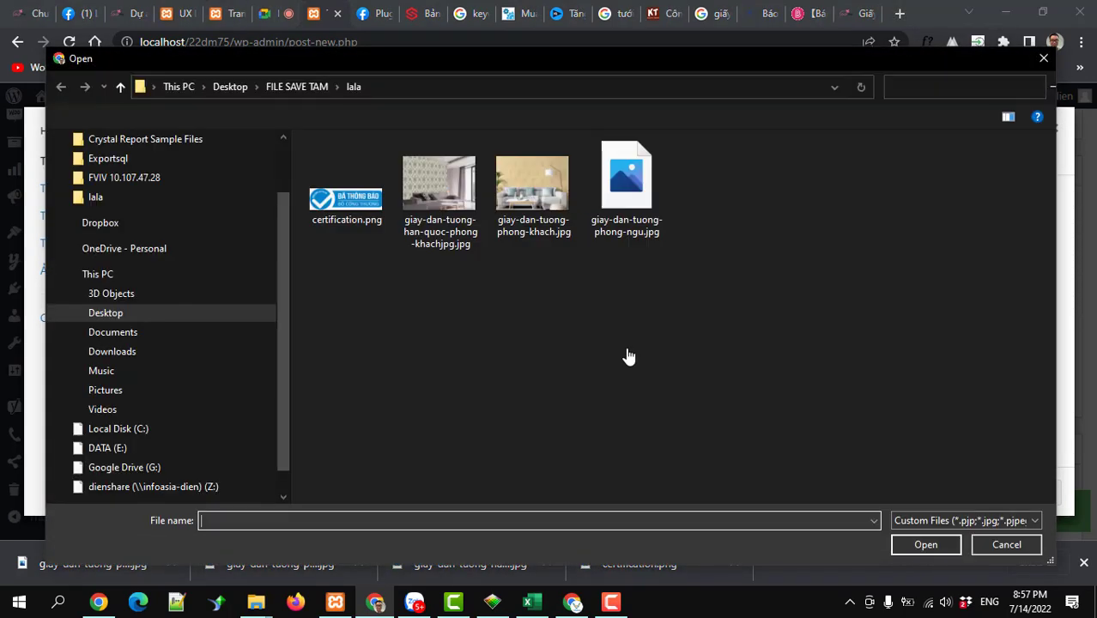
{"action": "left_click", "coordinate": [436, 204]}
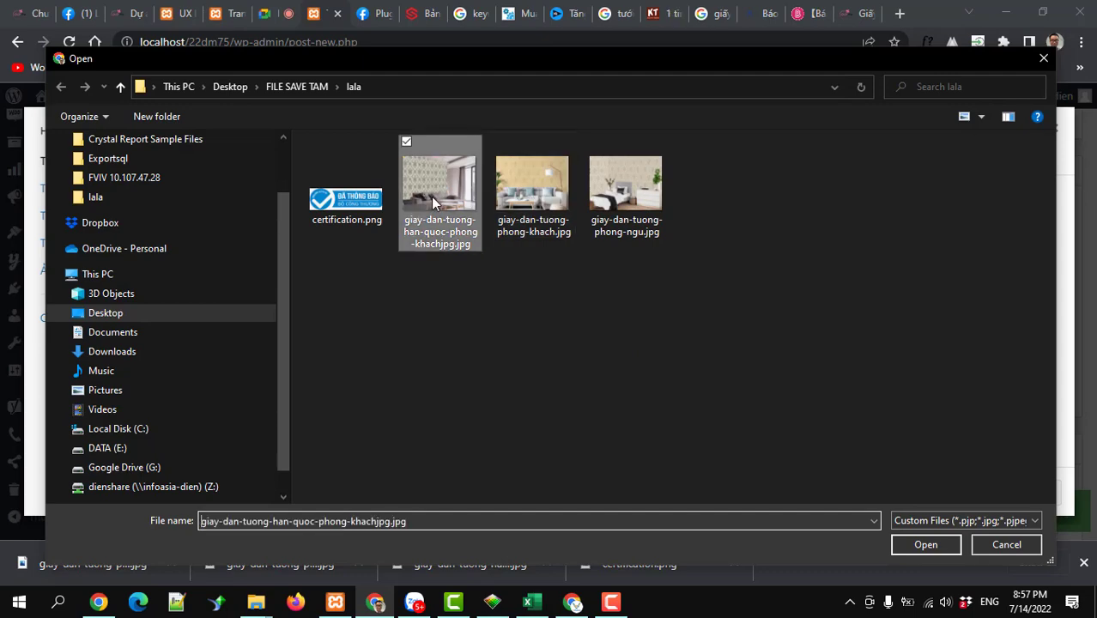
{"action": "left_click", "coordinate": [912, 546]}
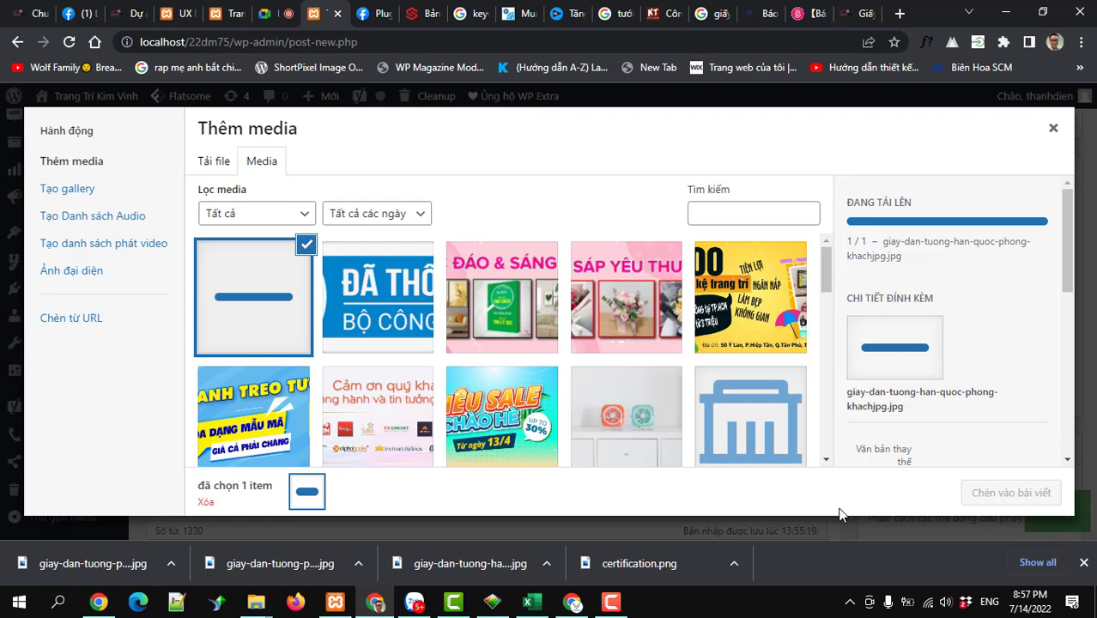
{"action": "left_click", "coordinate": [987, 502]}
Look through the post body from the introduction to the price table to check the image insertion.
{"action": "scroll", "coordinate": [516, 416], "scroll_direction": "up", "scroll_amount": 3}
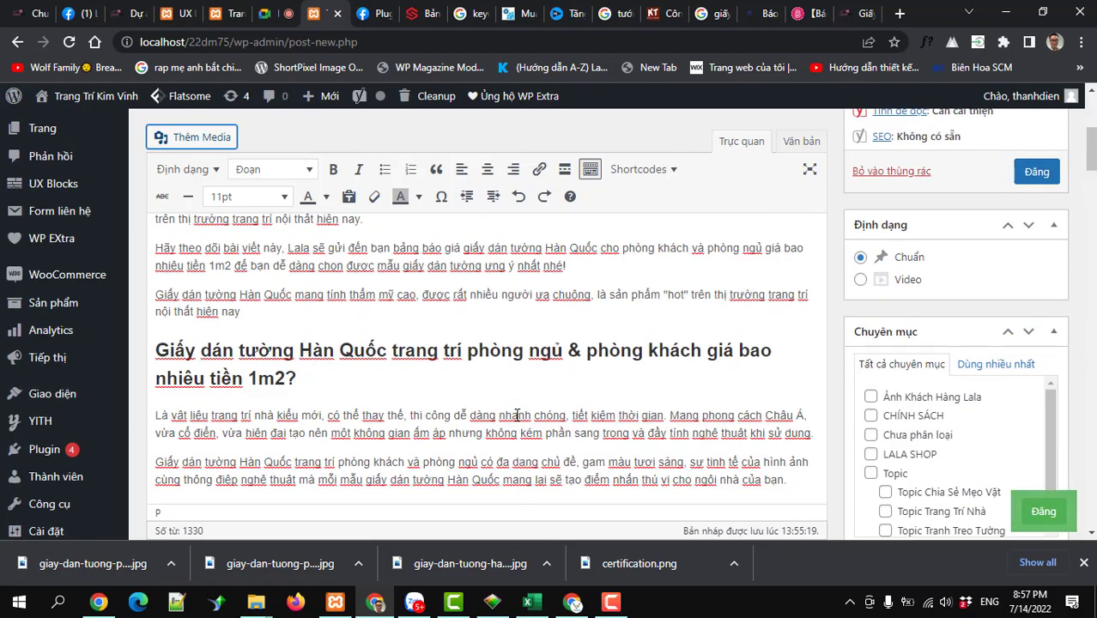
{"action": "scroll", "coordinate": [517, 415], "scroll_direction": "down", "scroll_amount": 4}
{"action": "scroll", "coordinate": [517, 416], "scroll_direction": "up", "scroll_amount": 5}
{"action": "scroll", "coordinate": [516, 416], "scroll_direction": "up", "scroll_amount": 5}
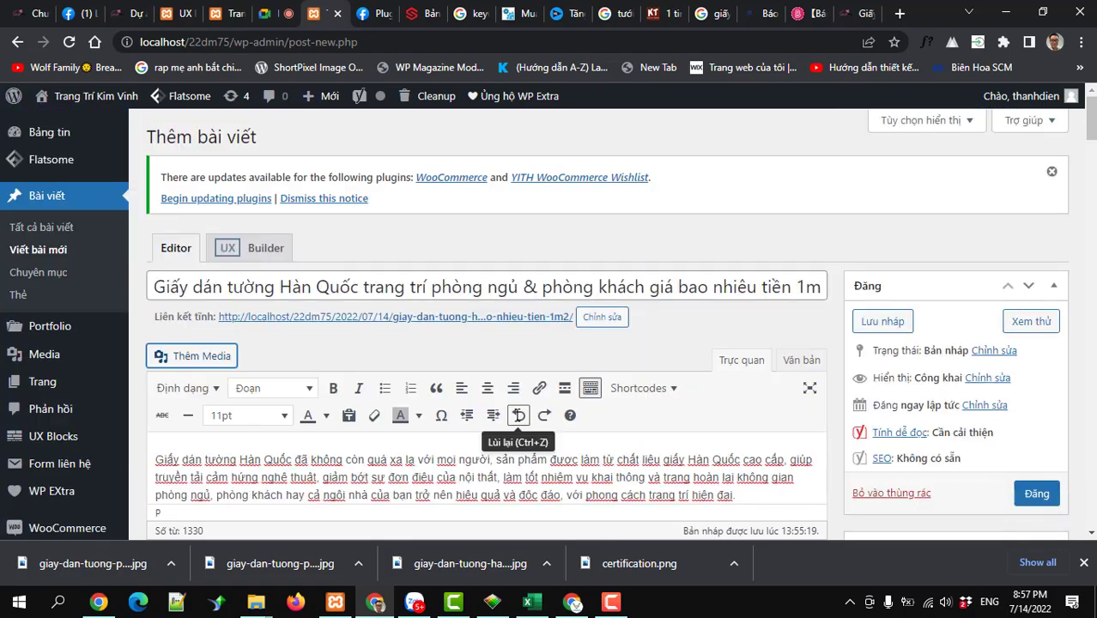
{"action": "scroll", "coordinate": [516, 415], "scroll_direction": "down", "scroll_amount": 6}
{"action": "scroll", "coordinate": [517, 416], "scroll_direction": "down", "scroll_amount": 4}
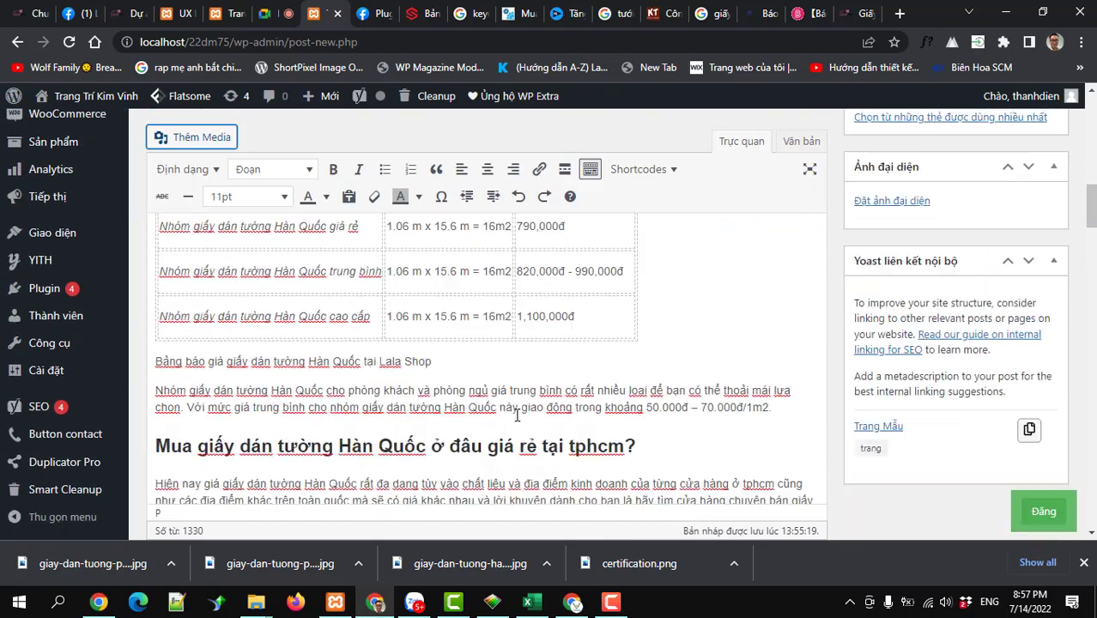
{"action": "scroll", "coordinate": [517, 416], "scroll_direction": "up", "scroll_amount": 5}
{"action": "scroll", "coordinate": [517, 416], "scroll_direction": "up", "scroll_amount": 6}
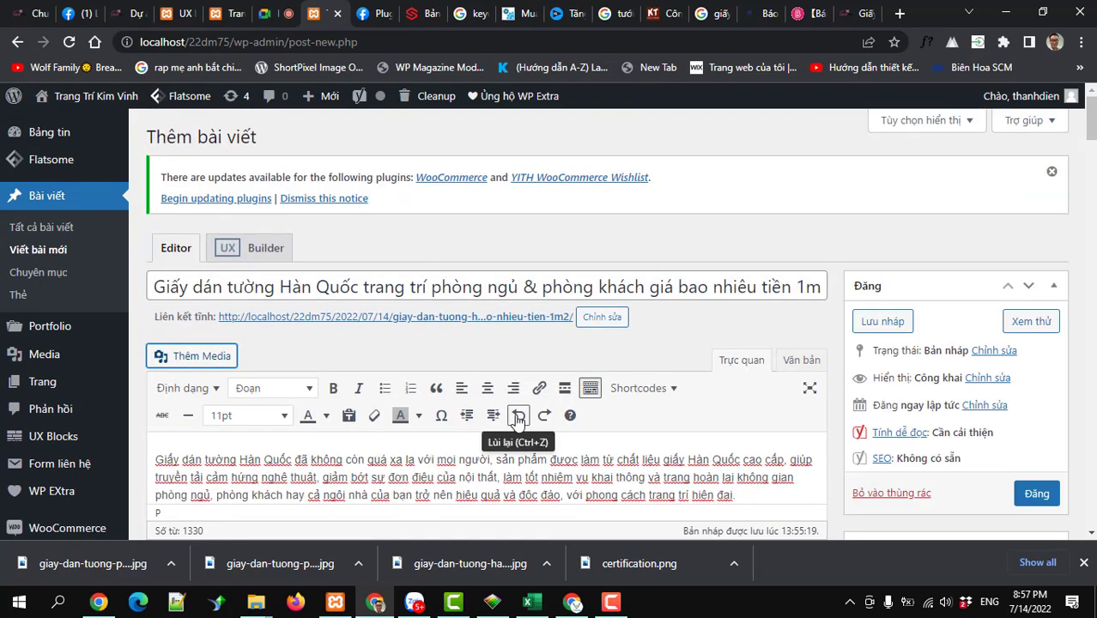
{"action": "scroll", "coordinate": [517, 421], "scroll_direction": "down", "scroll_amount": 1}
{"action": "scroll", "coordinate": [516, 422], "scroll_direction": "down", "scroll_amount": 2}
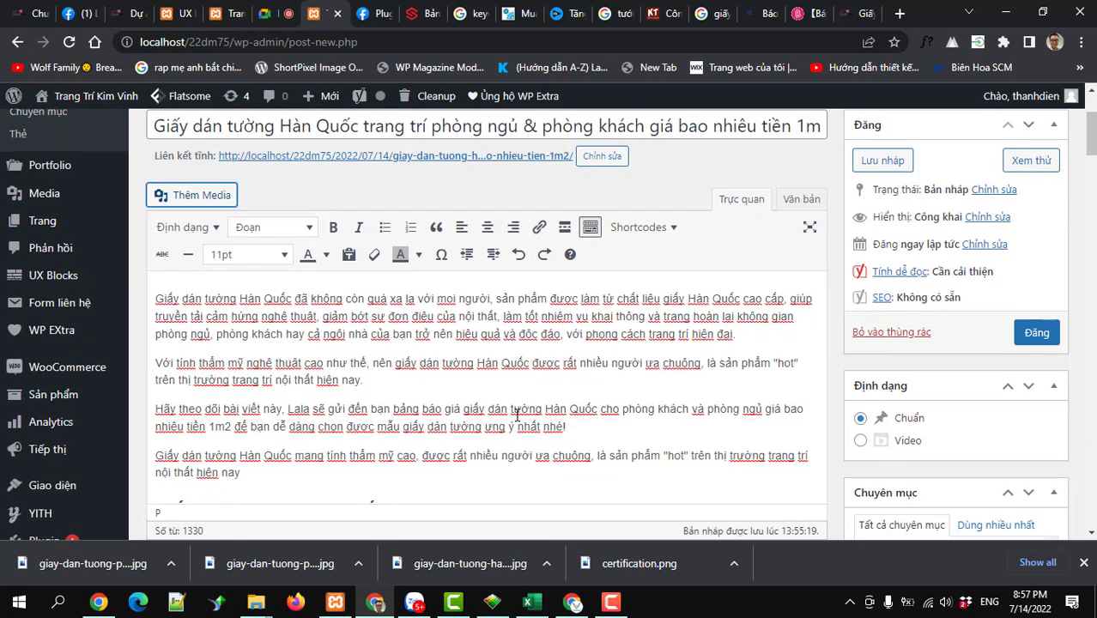
Set the living-room wallpaper image in the post to full size (Kích thước đầy đủ – 960 × 720) with centre alignment.
{"action": "scroll", "coordinate": [383, 348], "scroll_direction": "down", "scroll_amount": 6}
{"action": "left_click", "coordinate": [383, 348]}
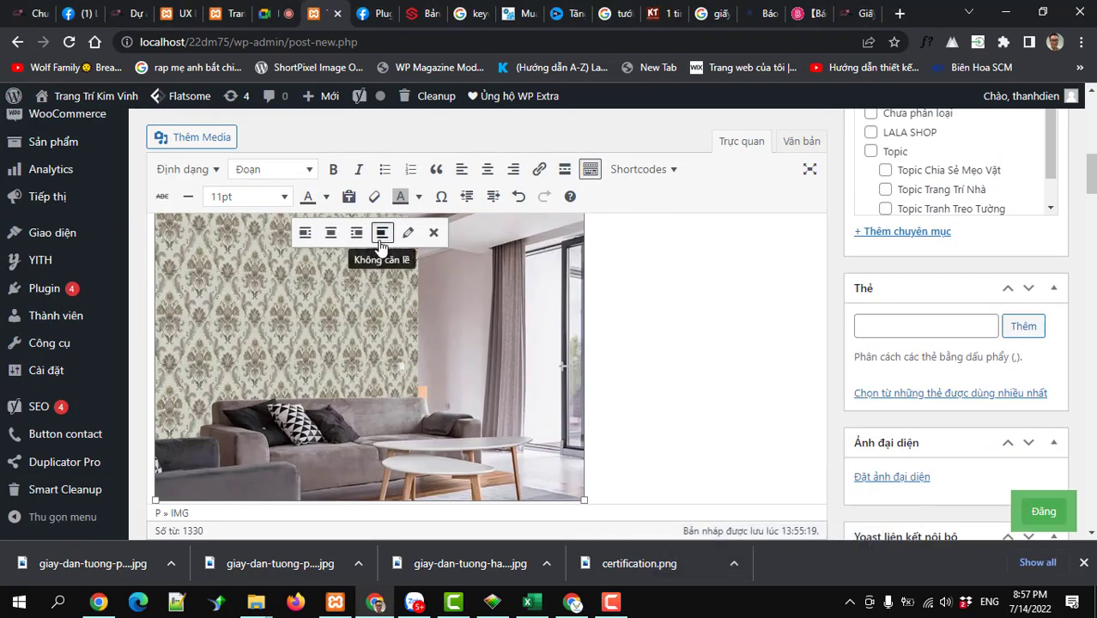
{"action": "left_click", "coordinate": [408, 235]}
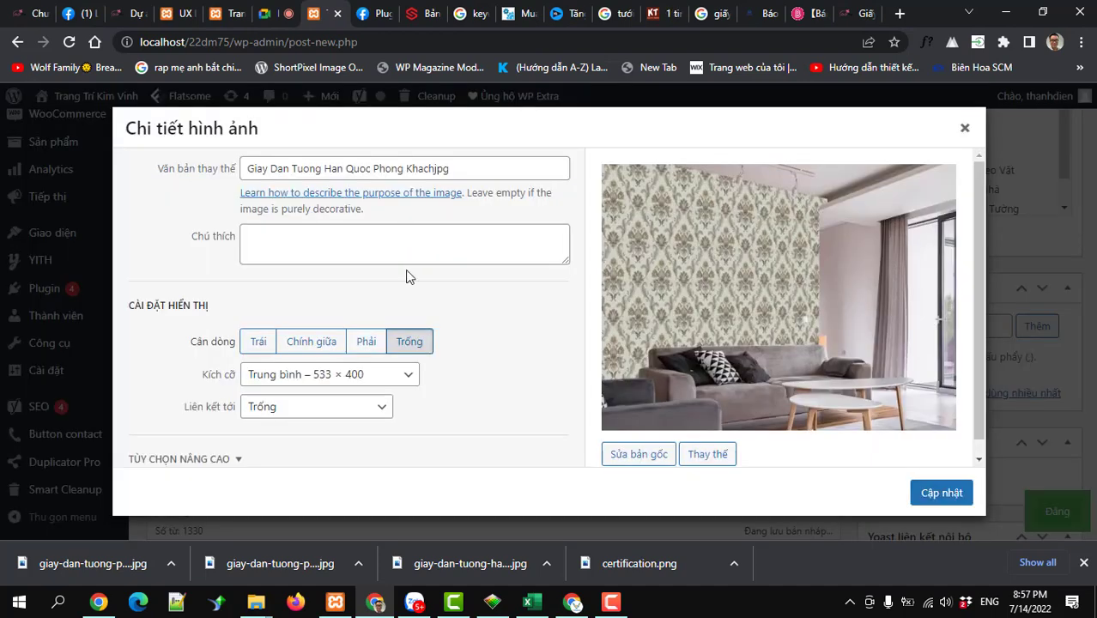
{"action": "left_click", "coordinate": [324, 380]}
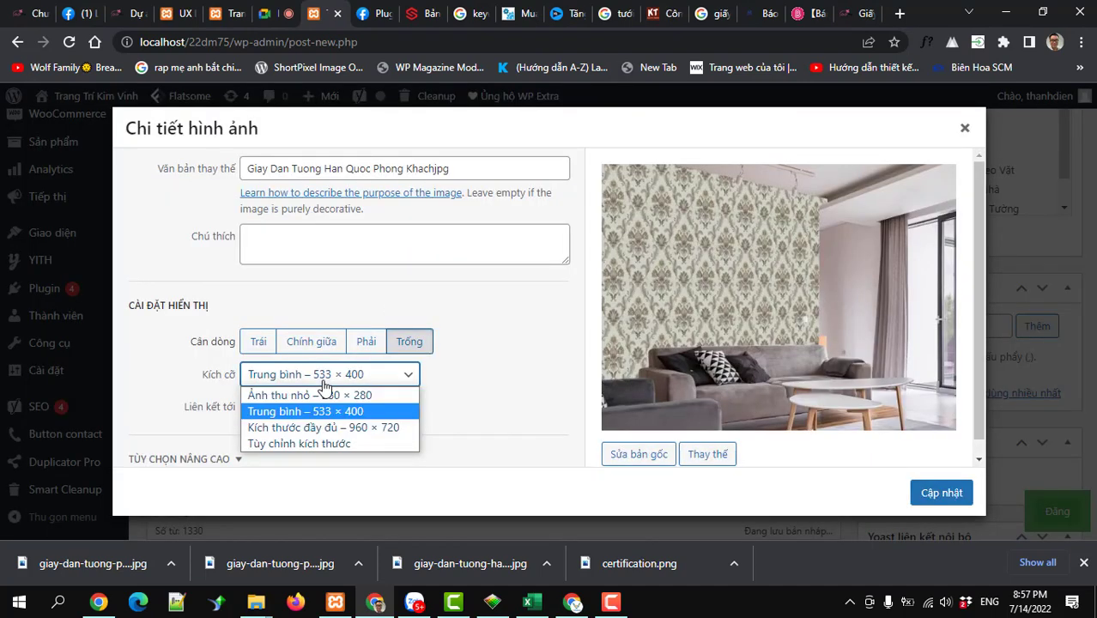
{"action": "left_click", "coordinate": [335, 427]}
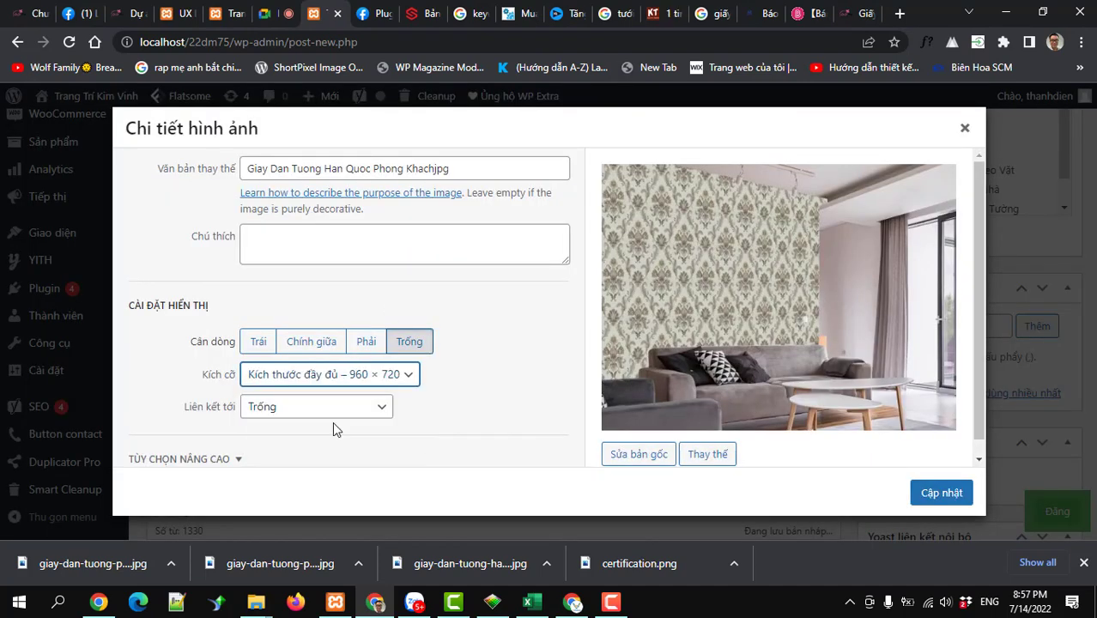
{"action": "left_click", "coordinate": [311, 342]}
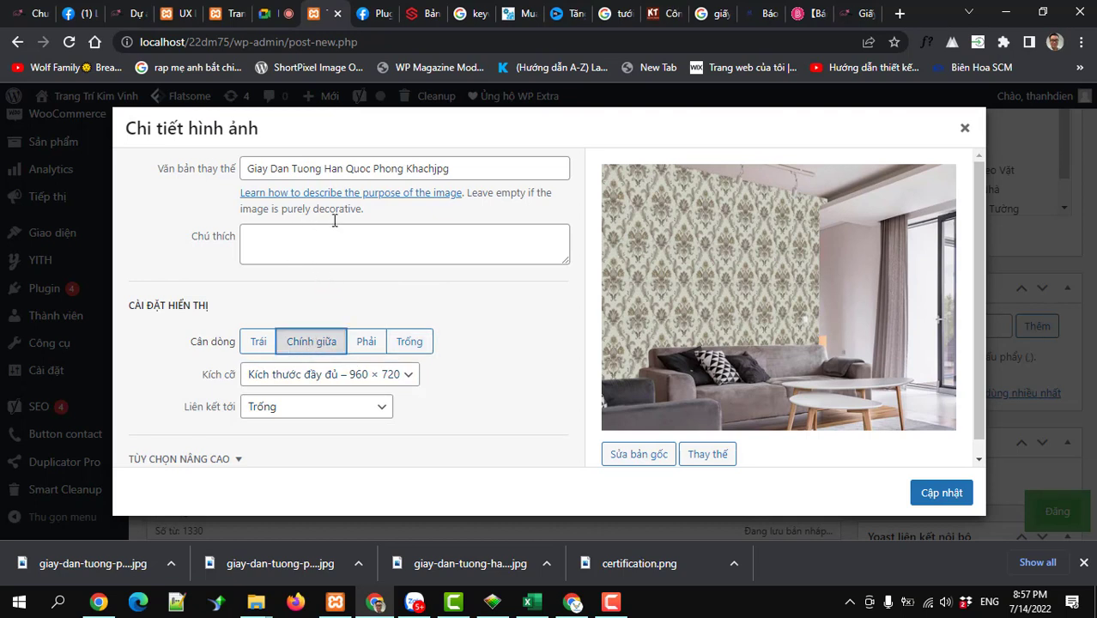
Trim the image's alternative text to "Giay Dan Tuong Han Quoc Phong Khach", reuse it as the caption, and apply the image details.
{"action": "left_click", "coordinate": [434, 169]}
{"action": "left_click_drag", "start_coordinate": [458, 169], "coordinate": [442, 169]}
{"action": "key", "text": "BackSpace"}
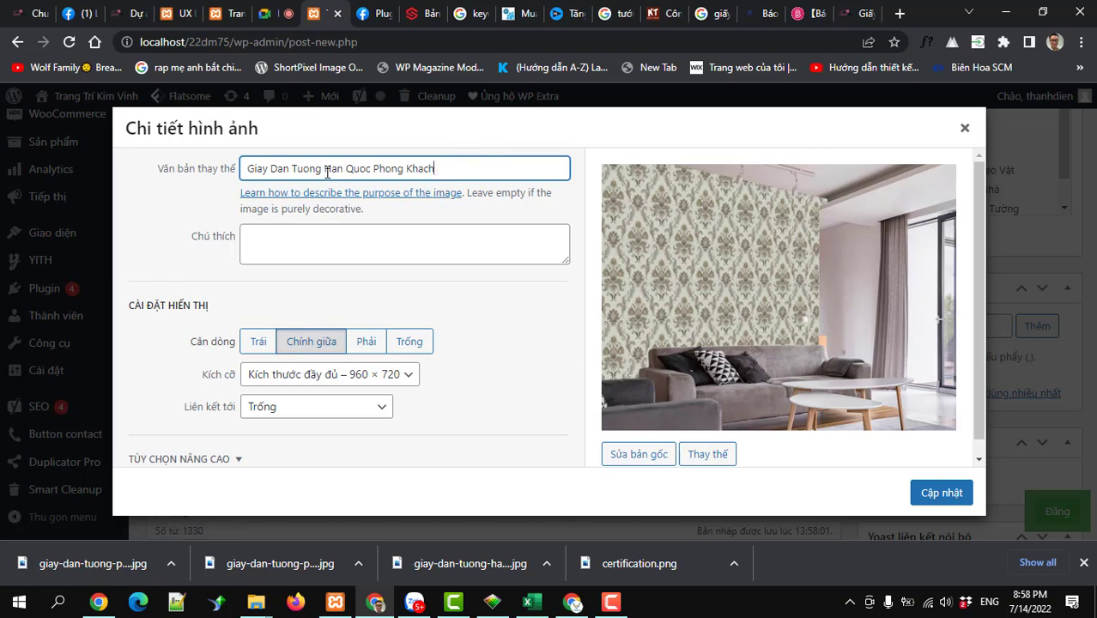
{"action": "left_click_drag", "start_coordinate": [435, 169], "coordinate": [244, 174]}
{"action": "key", "text": "ctrl+c"}
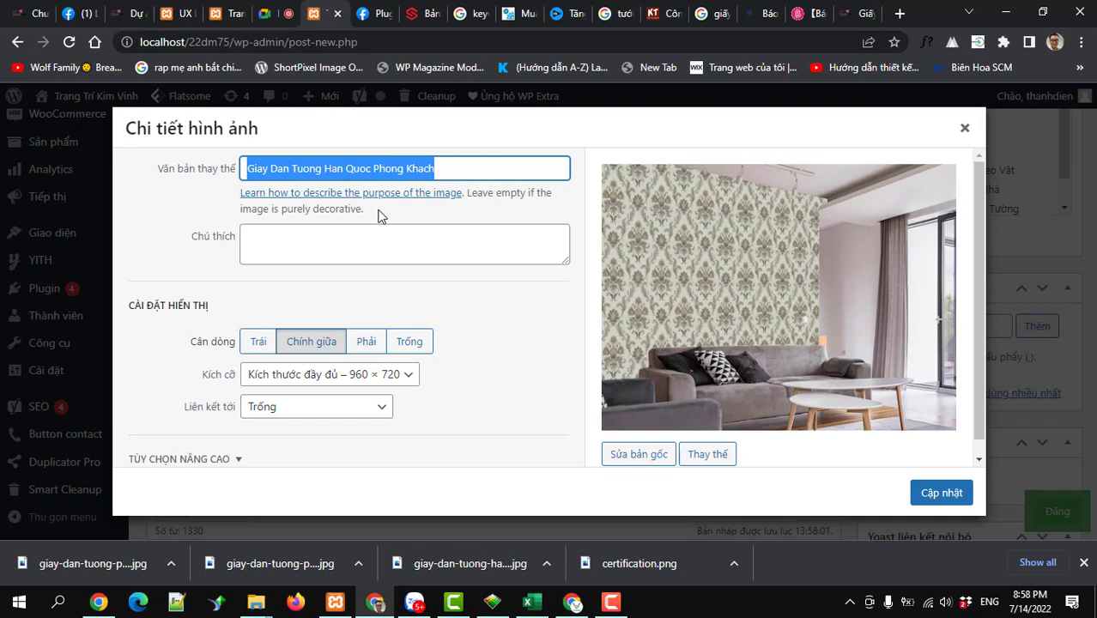
{"action": "left_click", "coordinate": [341, 240]}
{"action": "key", "text": "ctrl+v"}
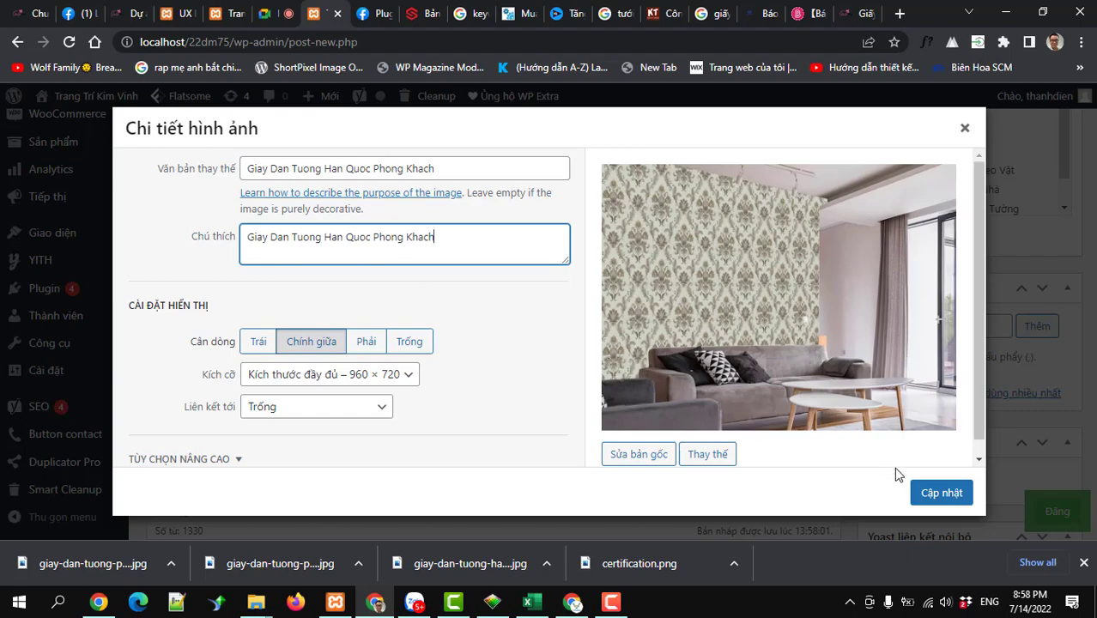
{"action": "left_click", "coordinate": [932, 493]}
Add a blank line below the sentence "Lala Shop chuyên bán giấy dán tường Hàn Quốc giá rẻ đến cao cấp uy tín tại TPHCM".
{"action": "scroll", "coordinate": [426, 394], "scroll_direction": "down", "scroll_amount": 10}
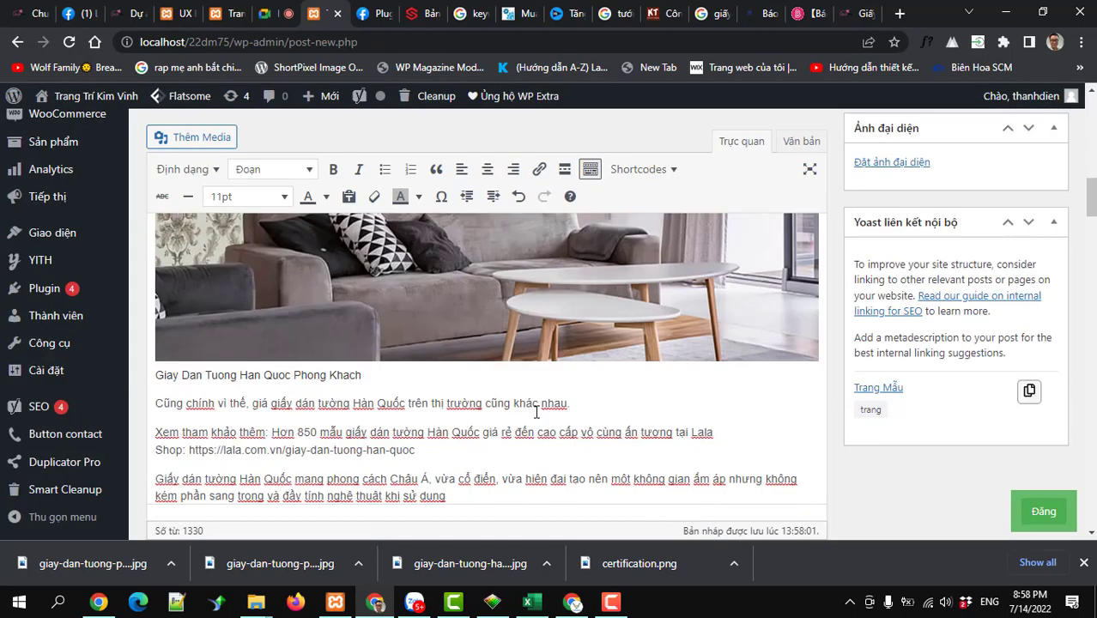
{"action": "scroll", "coordinate": [426, 393], "scroll_direction": "down", "scroll_amount": 6}
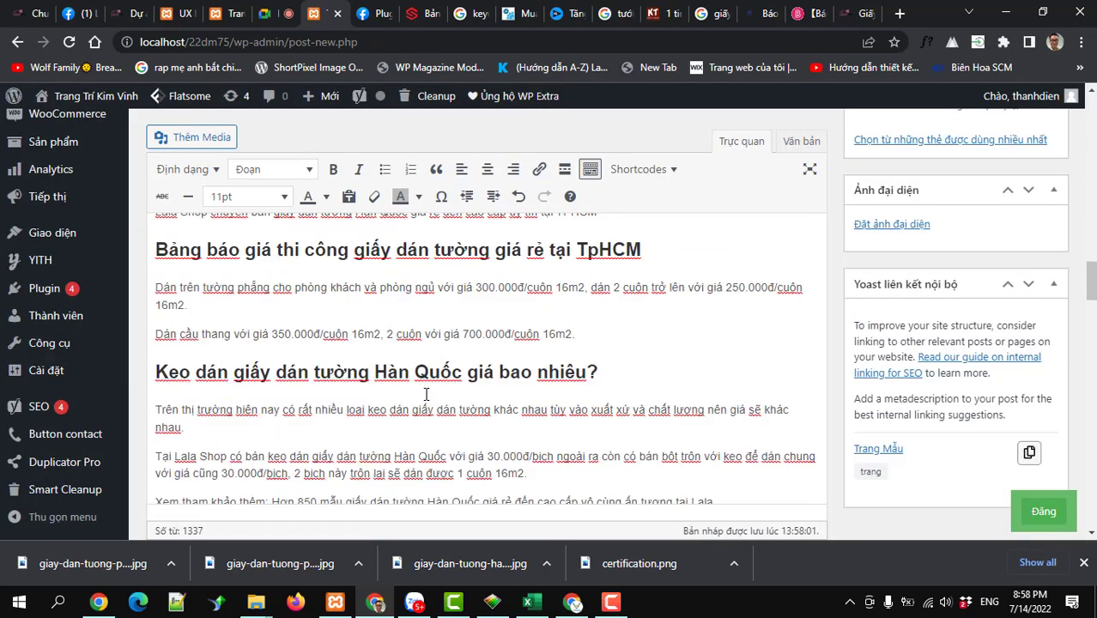
{"action": "scroll", "coordinate": [695, 382], "scroll_direction": "up", "scroll_amount": 8}
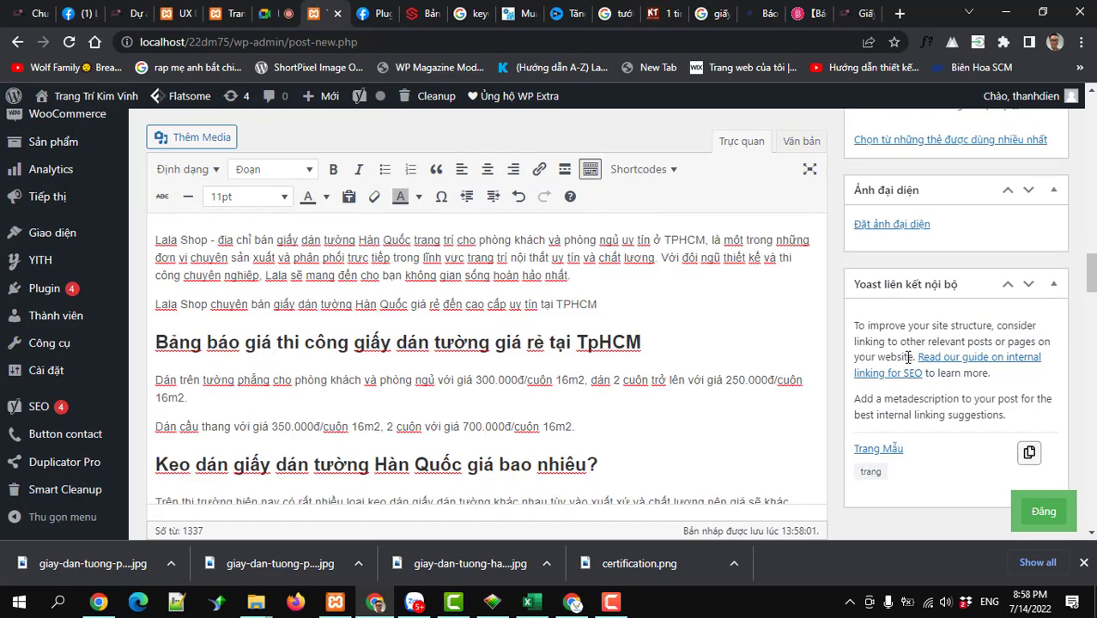
{"action": "scroll", "coordinate": [942, 332], "scroll_direction": "up", "scroll_amount": 2}
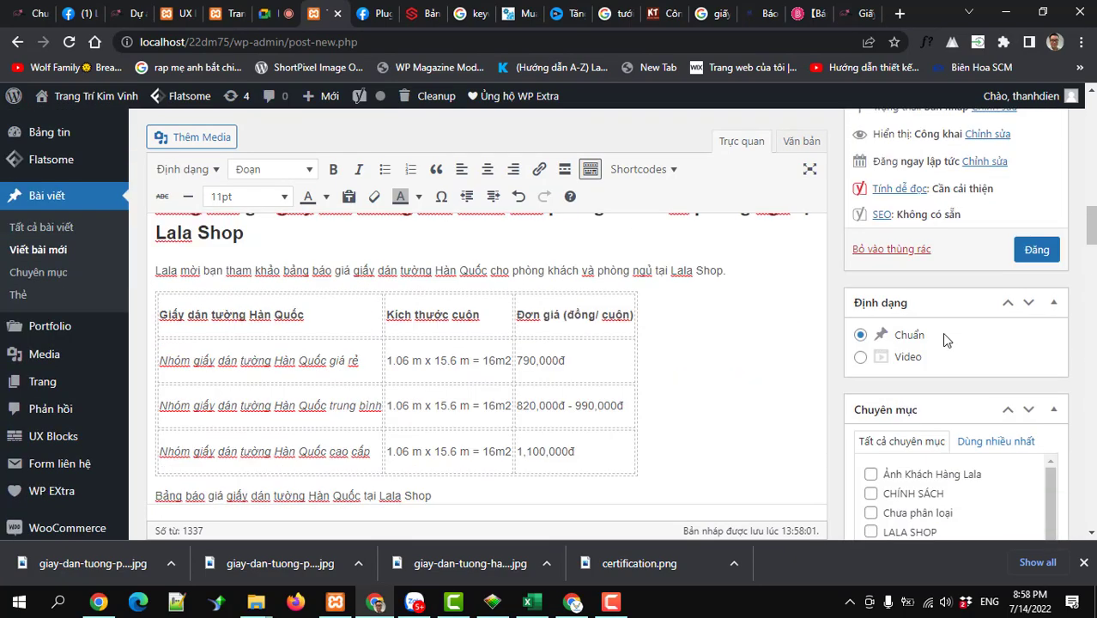
{"action": "scroll", "coordinate": [942, 333], "scroll_direction": "down", "scroll_amount": 7}
{"action": "left_click", "coordinate": [687, 410]}
{"action": "scroll", "coordinate": [688, 410], "scroll_direction": "down", "scroll_amount": 5}
{"action": "scroll", "coordinate": [687, 410], "scroll_direction": "down", "scroll_amount": 4}
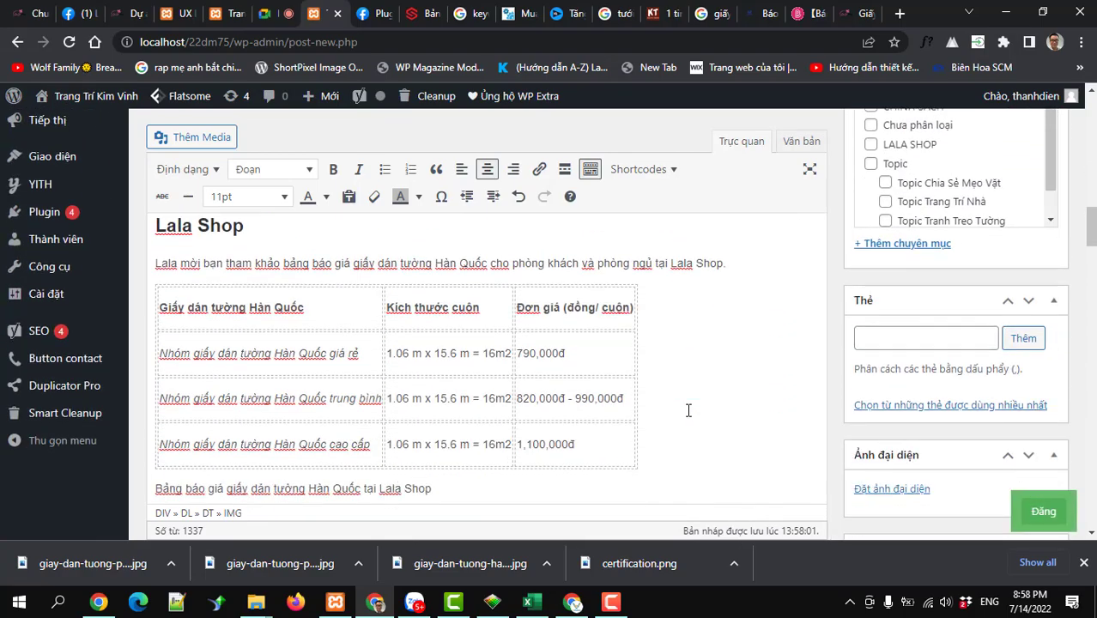
{"action": "scroll", "coordinate": [687, 411], "scroll_direction": "down", "scroll_amount": 5}
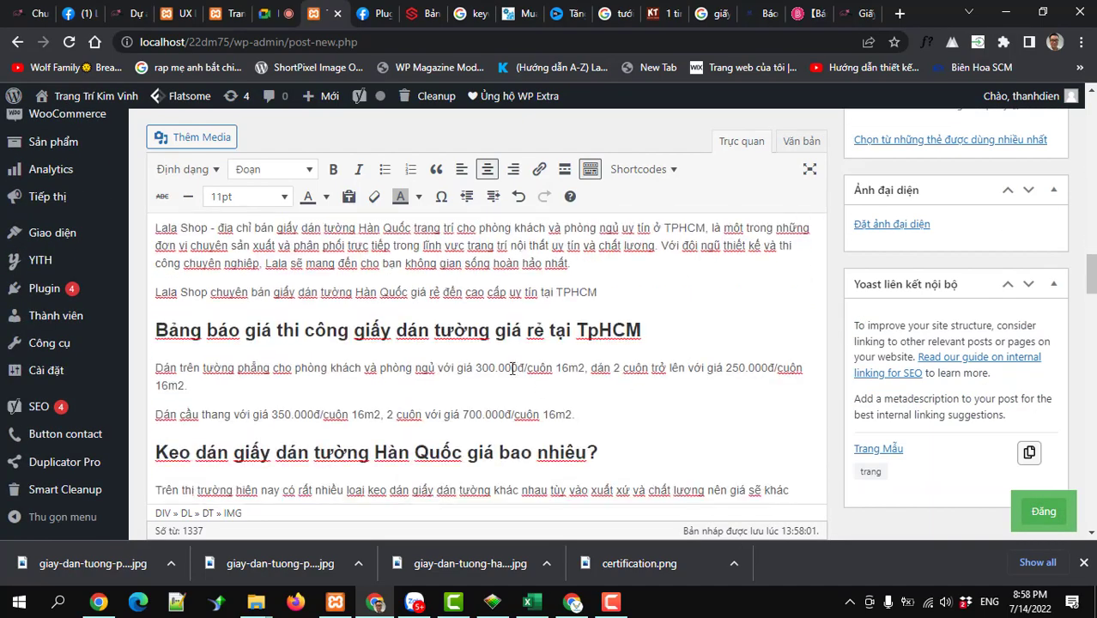
{"action": "key", "text": "Return"}
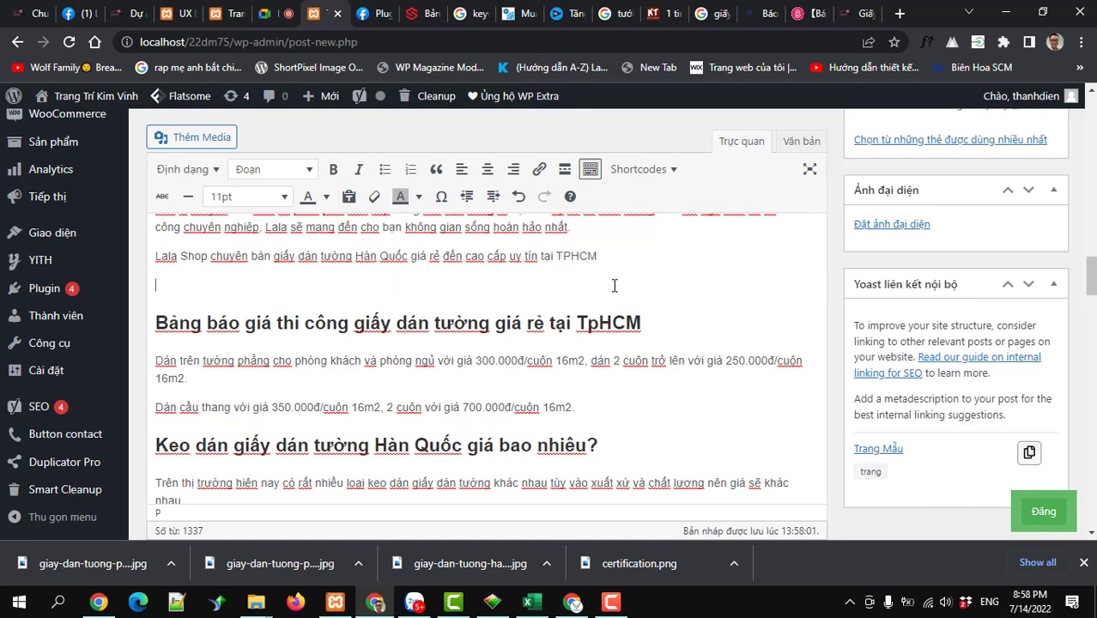
Upload giay-dan-tuong-phong-ngu.jpg from the lala folder and insert it above the heading "Bảng báo giá thi công giấy dán tường giá rẻ tại TpHCM".
{"action": "left_click", "coordinate": [203, 141]}
{"action": "left_click", "coordinate": [200, 169]}
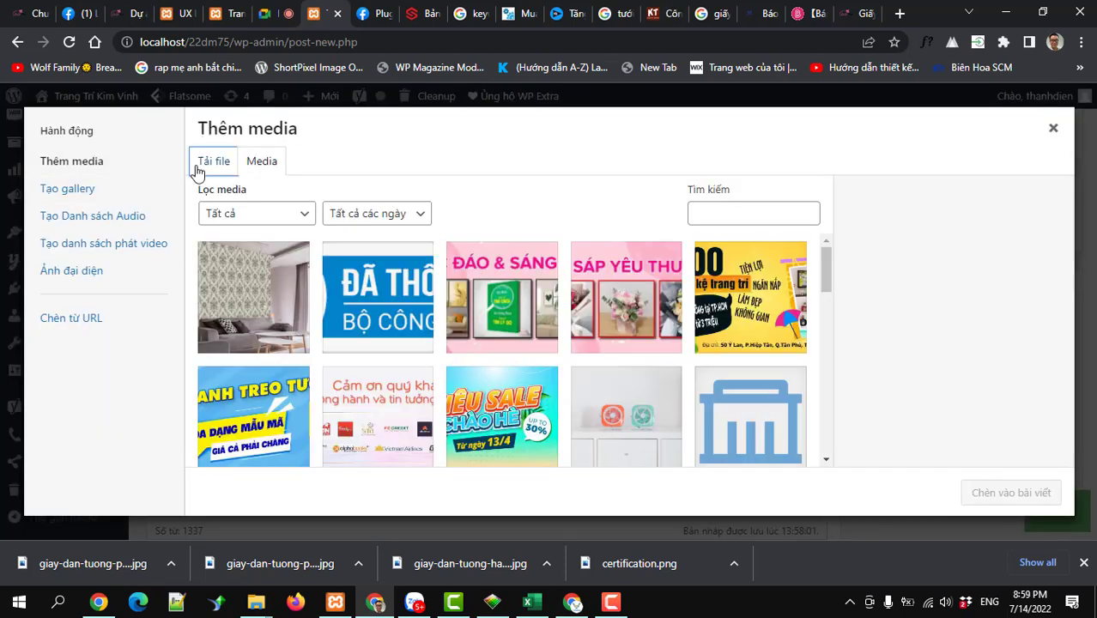
{"action": "left_click", "coordinate": [578, 355]}
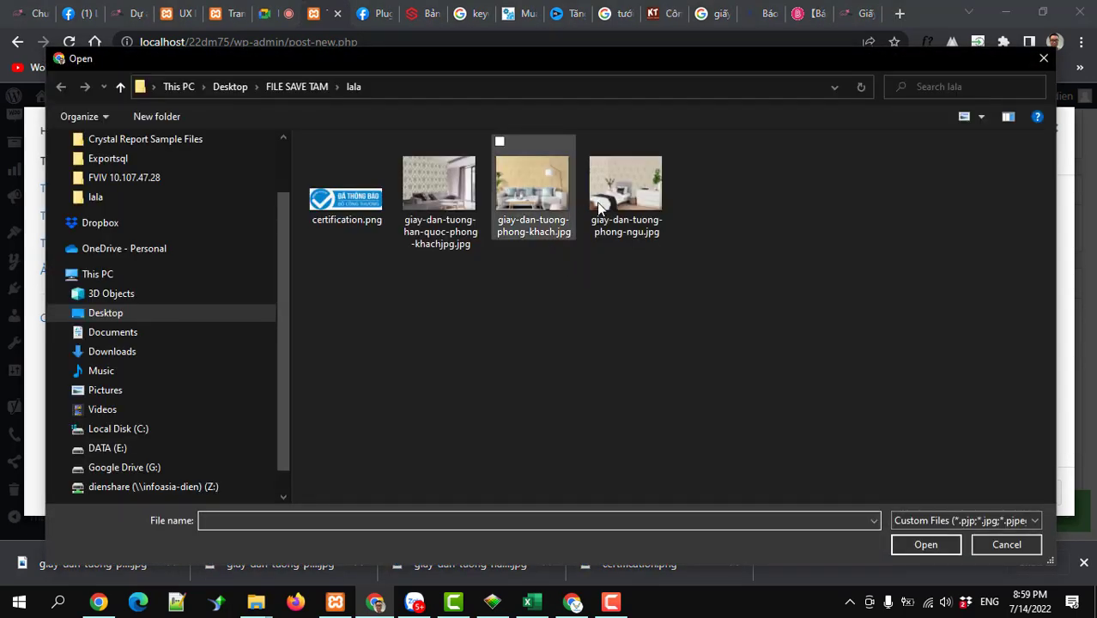
{"action": "left_click", "coordinate": [625, 189]}
{"action": "left_click", "coordinate": [911, 544]}
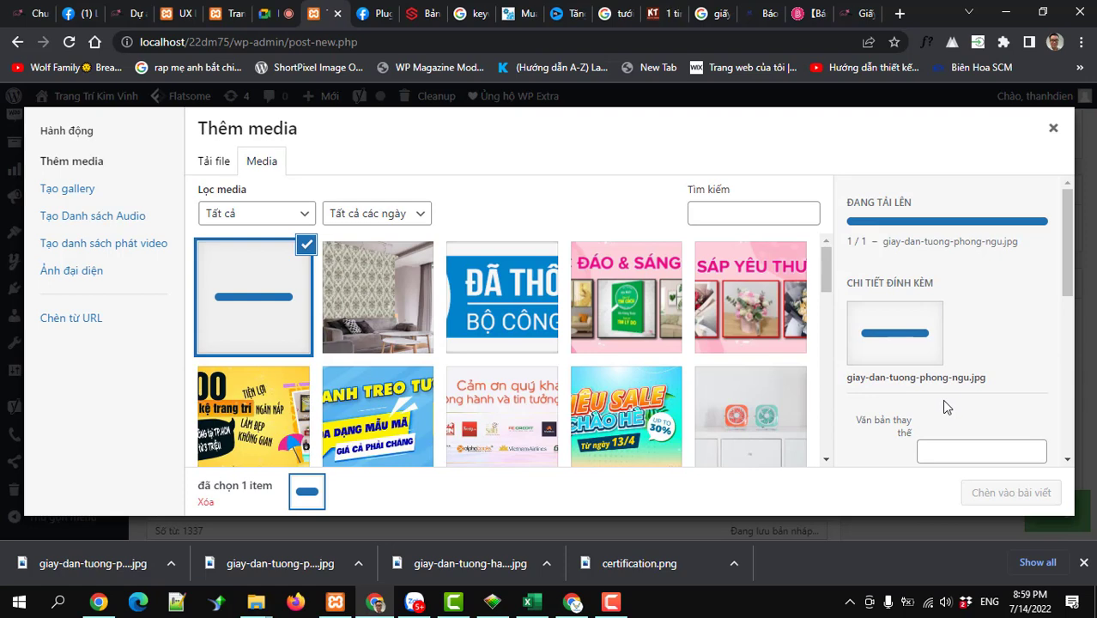
{"action": "scroll", "coordinate": [926, 428], "scroll_direction": "down", "scroll_amount": 3}
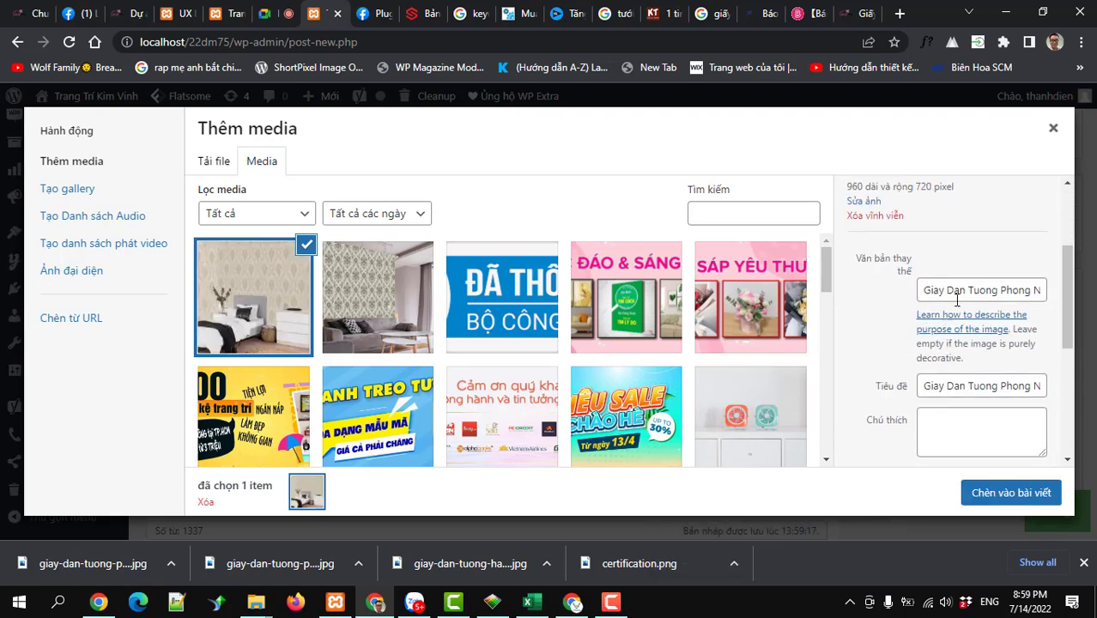
{"action": "left_click", "coordinate": [984, 492]}
{"action": "scroll", "coordinate": [604, 412], "scroll_direction": "down", "scroll_amount": 1}
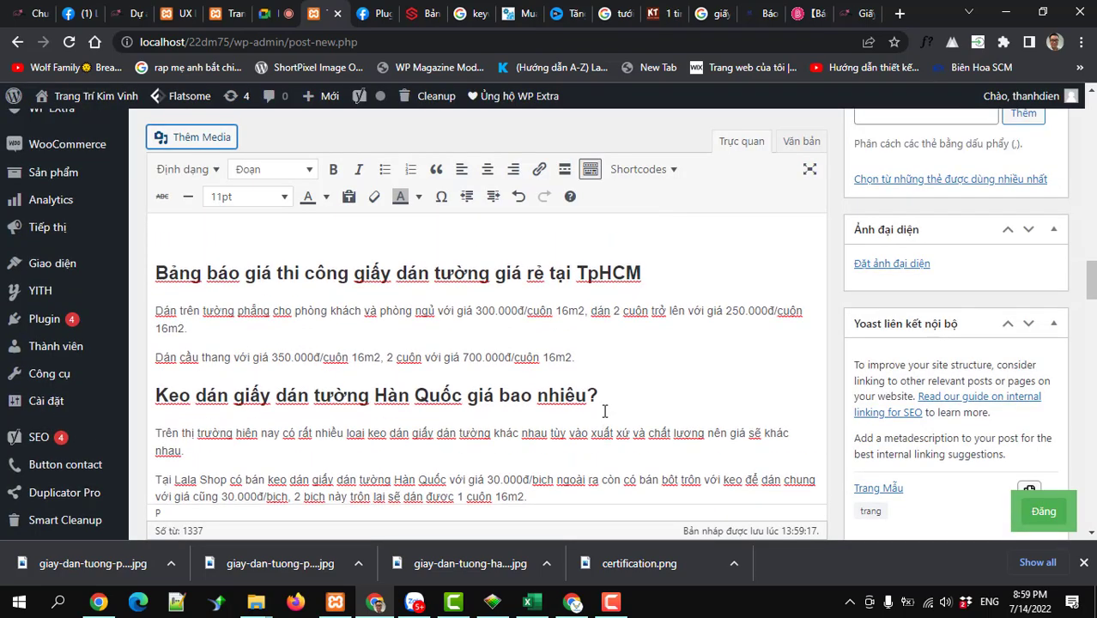
Publish the wallpaper post.
{"action": "scroll", "coordinate": [605, 412], "scroll_direction": "up", "scroll_amount": 2}
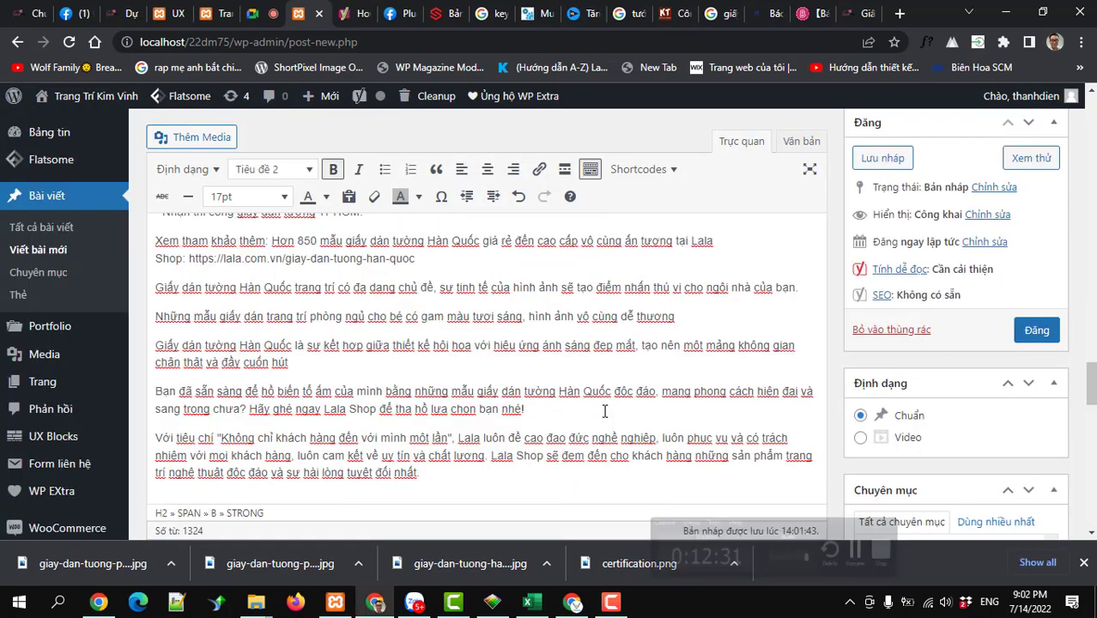
{"action": "scroll", "coordinate": [737, 406], "scroll_direction": "up", "scroll_amount": 10}
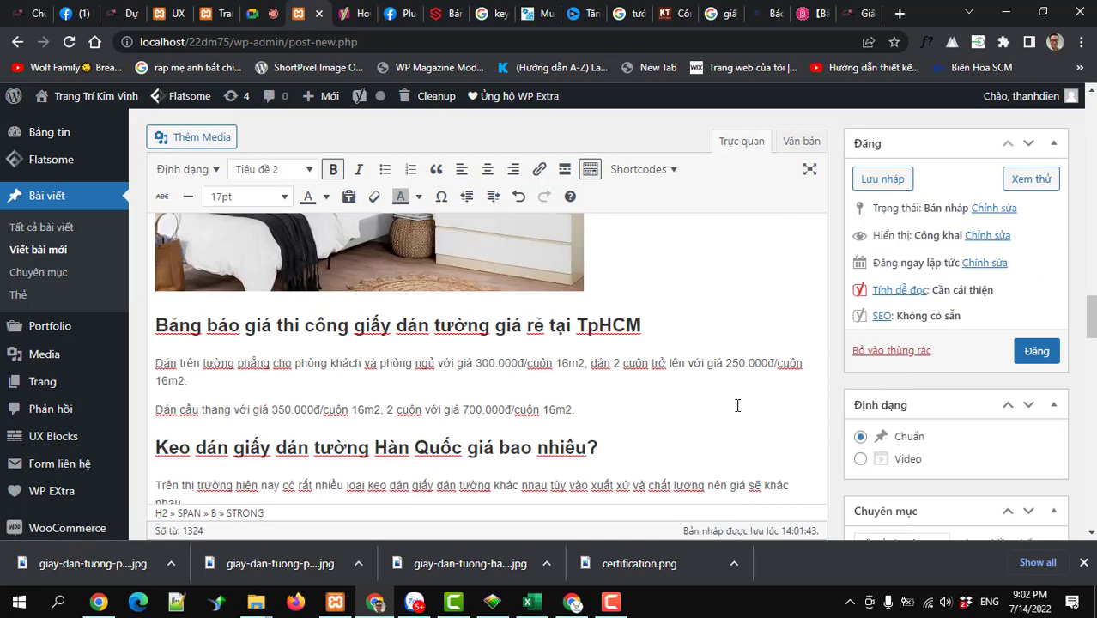
{"action": "left_click", "coordinate": [1033, 353]}
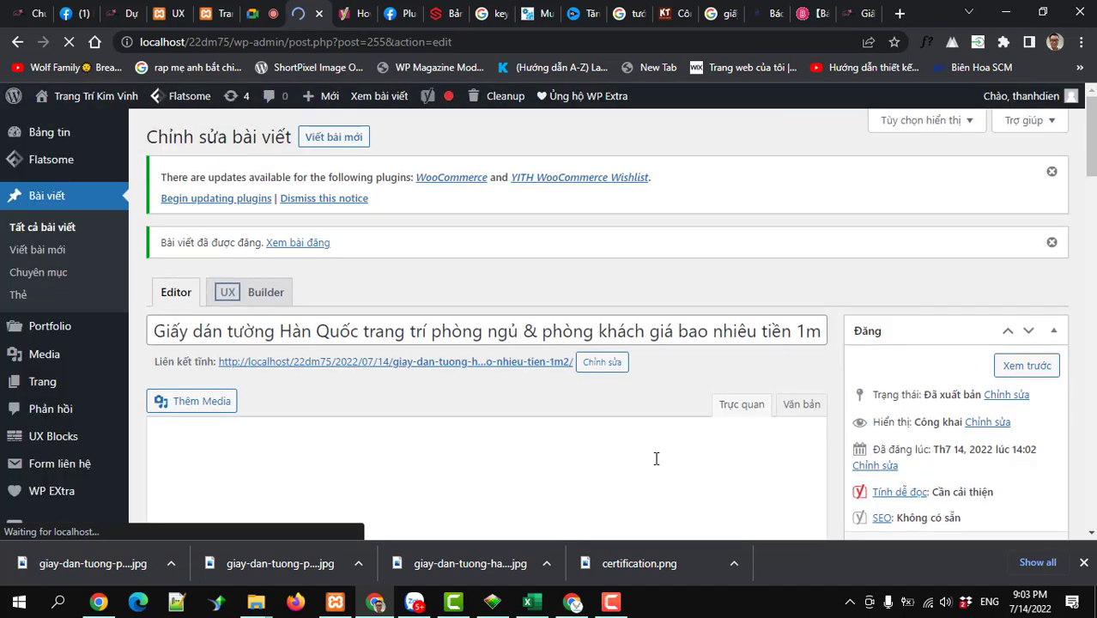
{"action": "scroll", "coordinate": [656, 463], "scroll_direction": "down", "scroll_amount": 10}
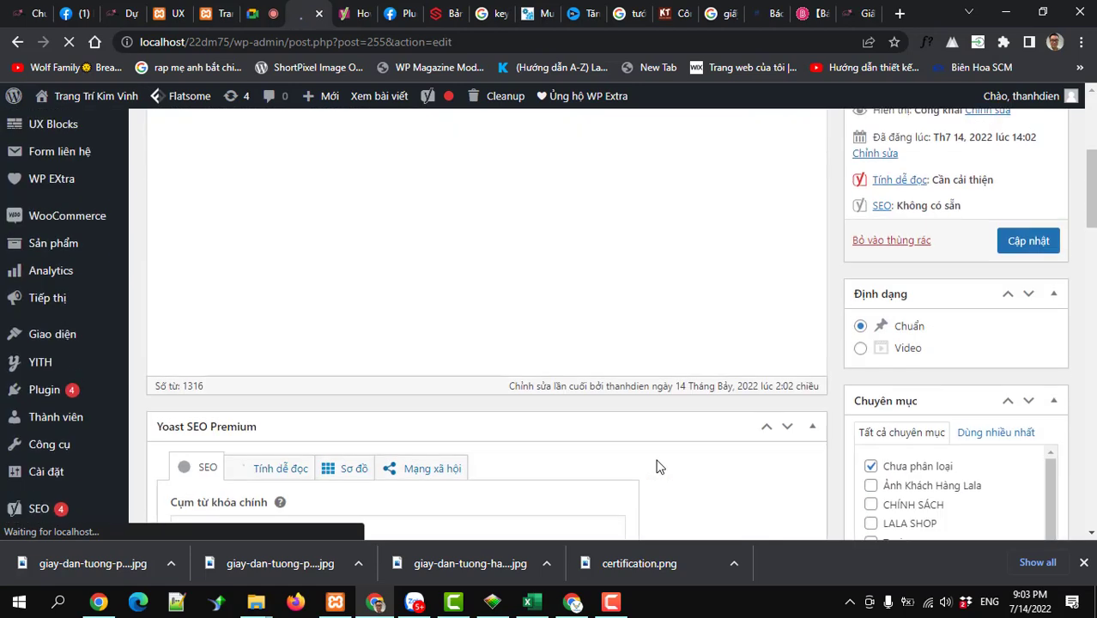
{"action": "left_click", "coordinate": [612, 603]}
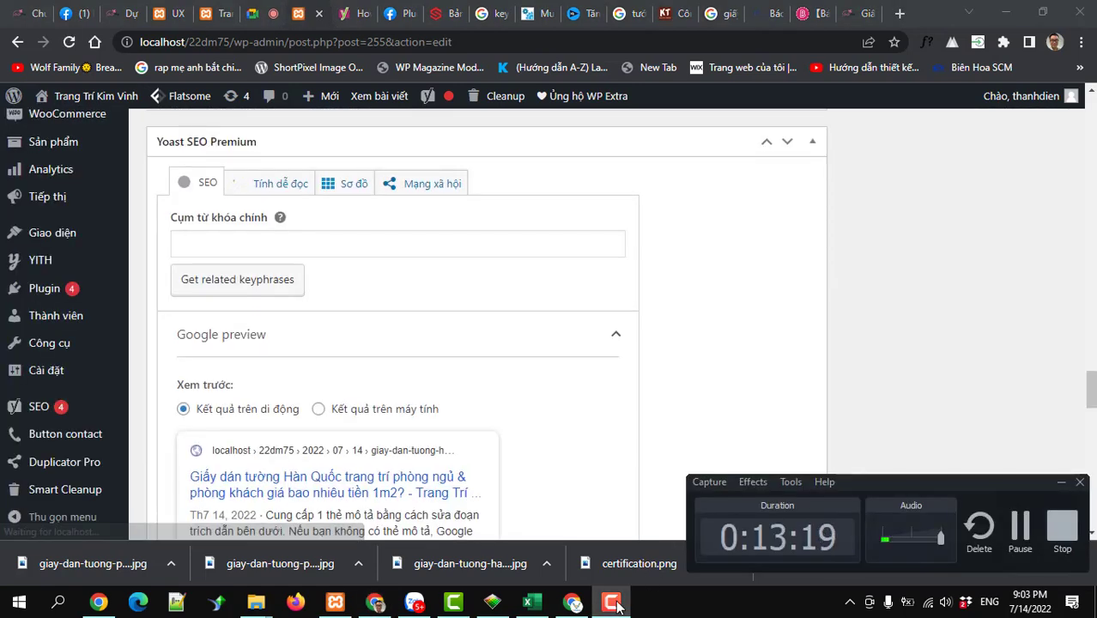
Open the published post from its permalink in a new browser tab to view it on the site.
{"action": "scroll", "coordinate": [610, 323], "scroll_direction": "up", "scroll_amount": 5}
{"action": "scroll", "coordinate": [601, 331], "scroll_direction": "up", "scroll_amount": 15}
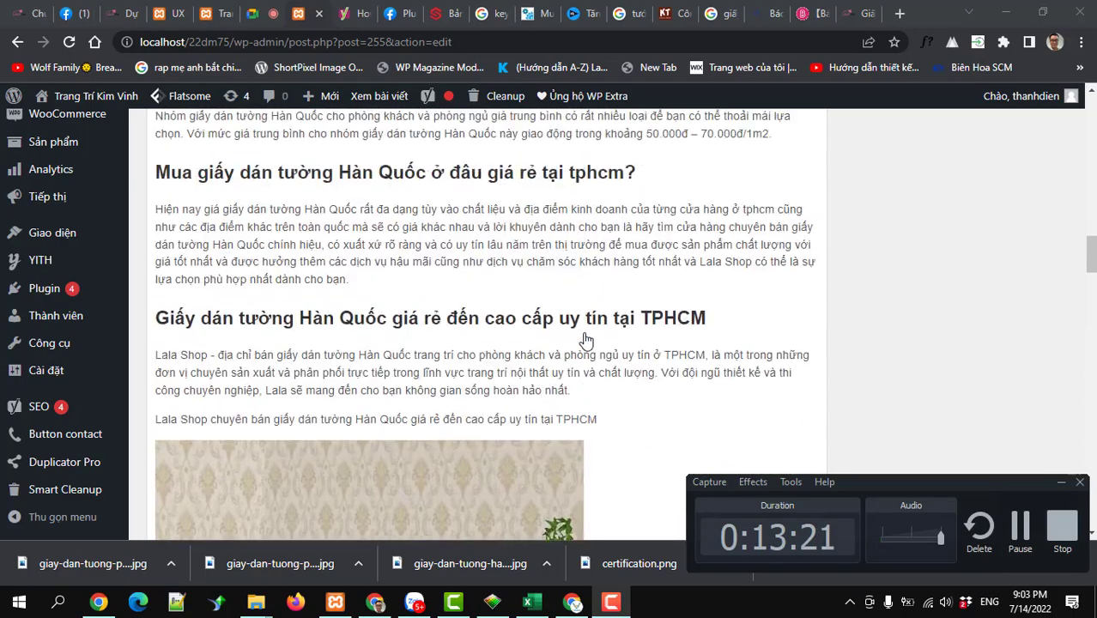
{"action": "scroll", "coordinate": [584, 340], "scroll_direction": "up", "scroll_amount": 10}
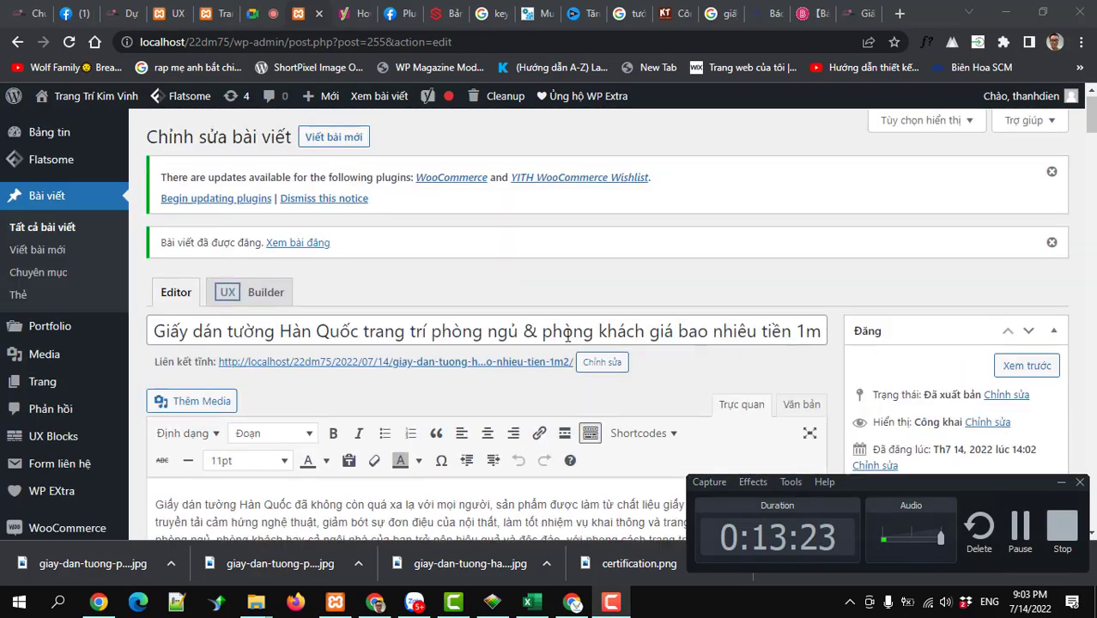
{"action": "right_click", "coordinate": [452, 363]}
{"action": "left_click", "coordinate": [468, 371]}
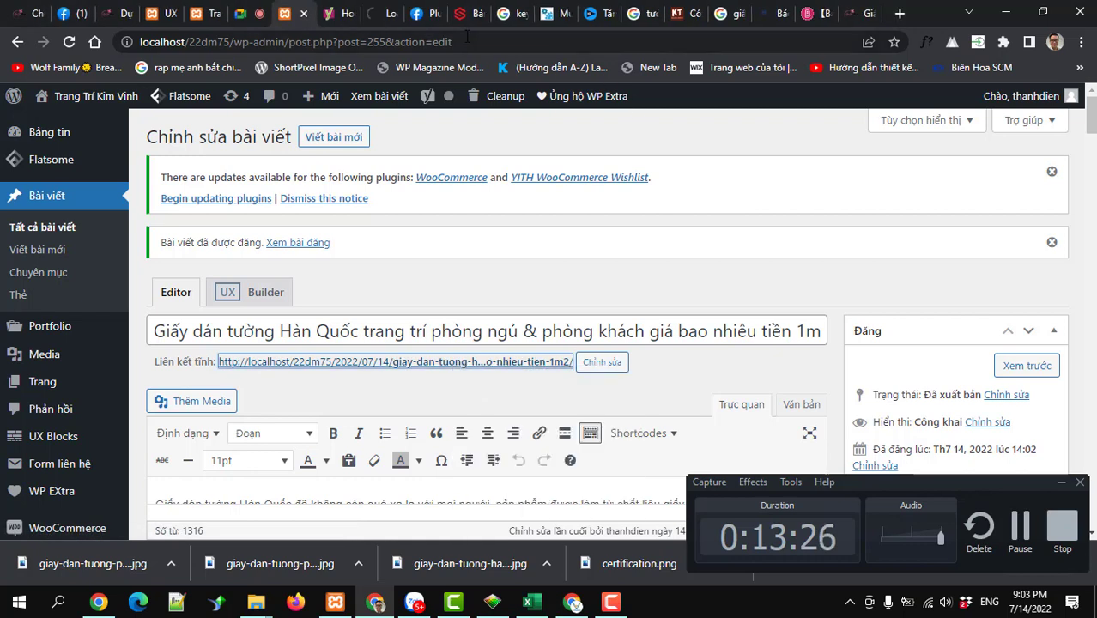
{"action": "left_click", "coordinate": [382, 12]}
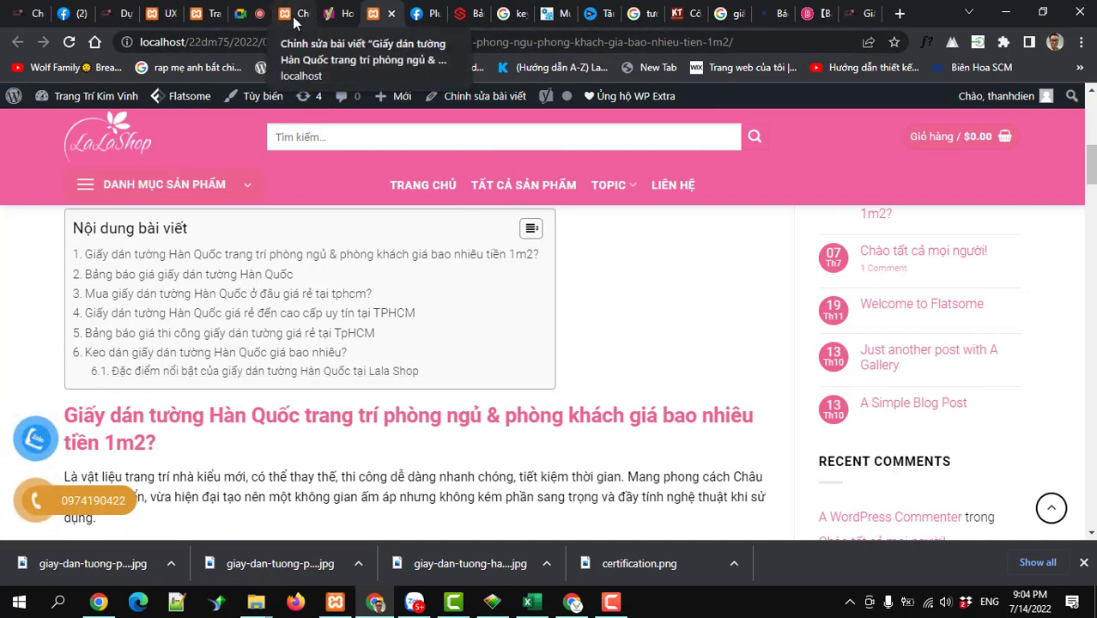
In the post editor, change the heading "Đặc điểm nổi bật của giấy dán tường Hàn Quốc tại Lala Shop" to Tiêu đề 2 and update the post.
{"action": "left_click", "coordinate": [206, 13]}
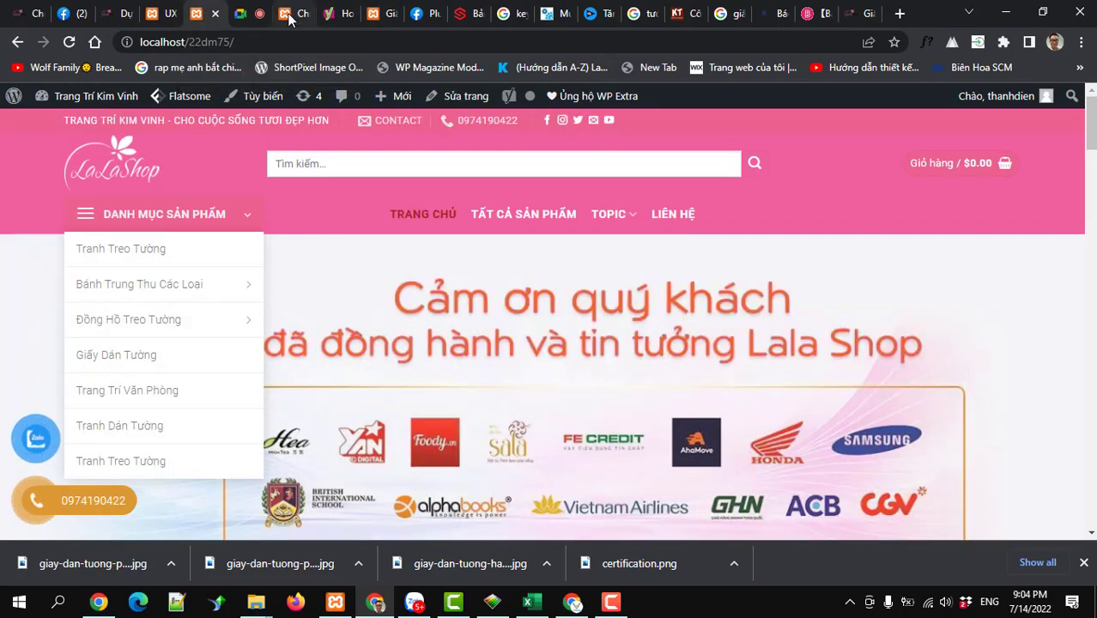
{"action": "left_click", "coordinate": [290, 16]}
{"action": "scroll", "coordinate": [427, 414], "scroll_direction": "down", "scroll_amount": 10}
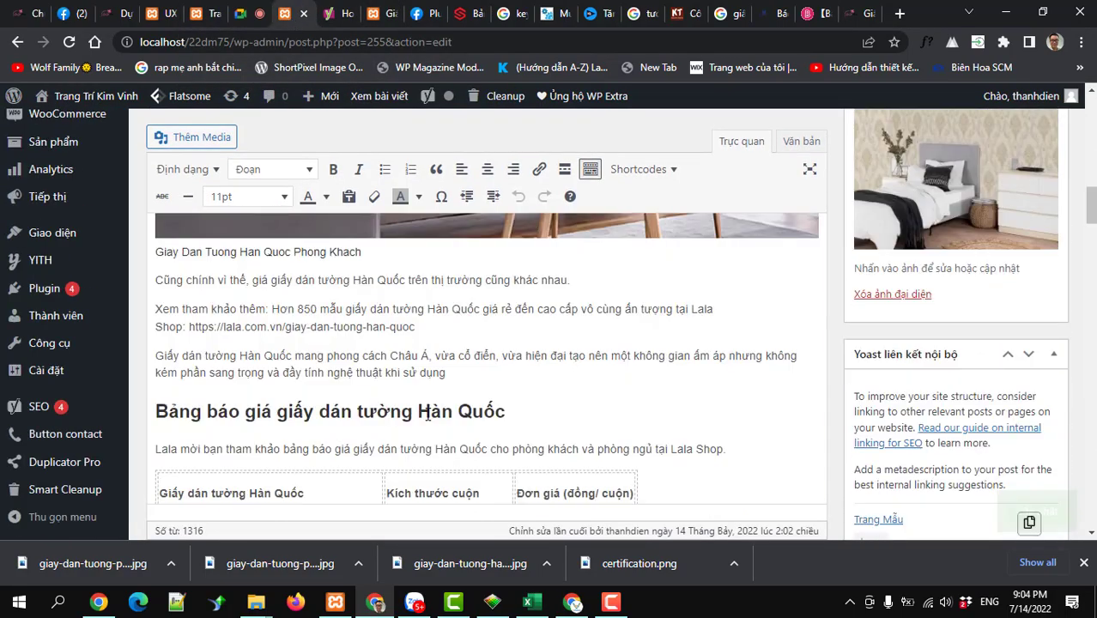
{"action": "scroll", "coordinate": [428, 414], "scroll_direction": "down", "scroll_amount": 15}
{"action": "scroll", "coordinate": [427, 414], "scroll_direction": "down", "scroll_amount": 5}
{"action": "scroll", "coordinate": [427, 415], "scroll_direction": "up", "scroll_amount": 10}
{"action": "scroll", "coordinate": [427, 414], "scroll_direction": "up", "scroll_amount": 5}
{"action": "left_click", "coordinate": [482, 330]}
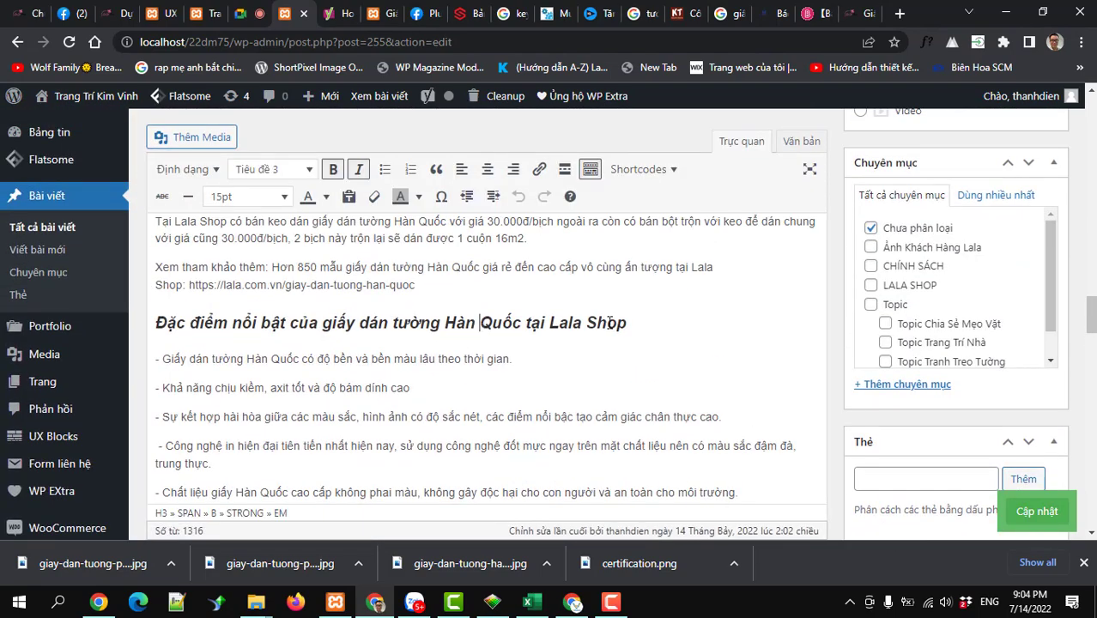
{"action": "left_click_drag", "start_coordinate": [633, 323], "coordinate": [153, 324]}
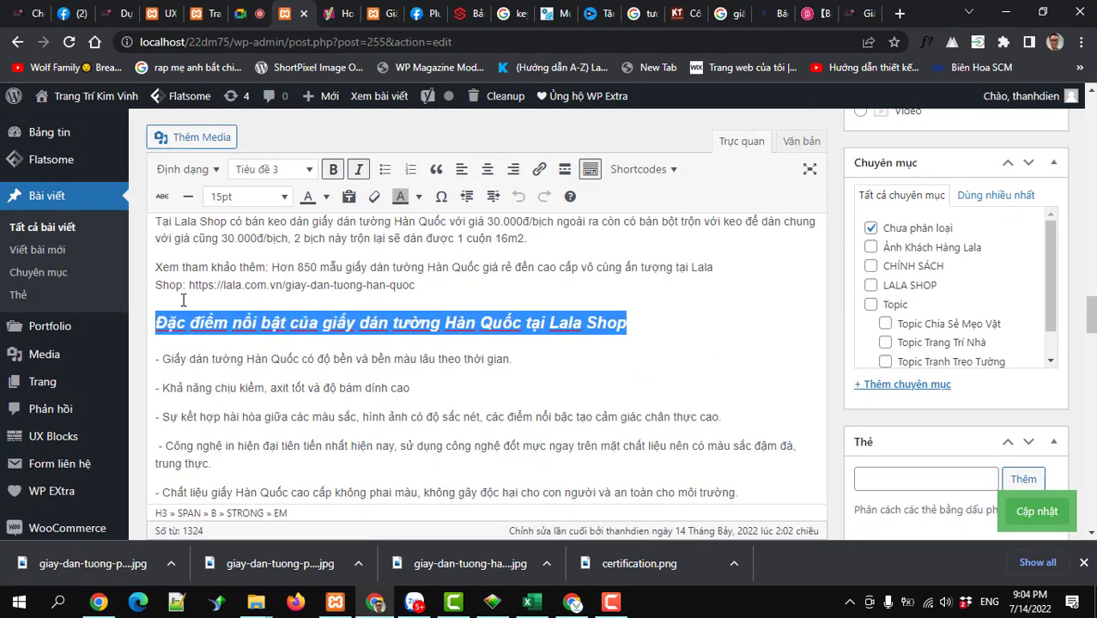
{"action": "left_click", "coordinate": [275, 172]}
{"action": "left_click", "coordinate": [278, 262]}
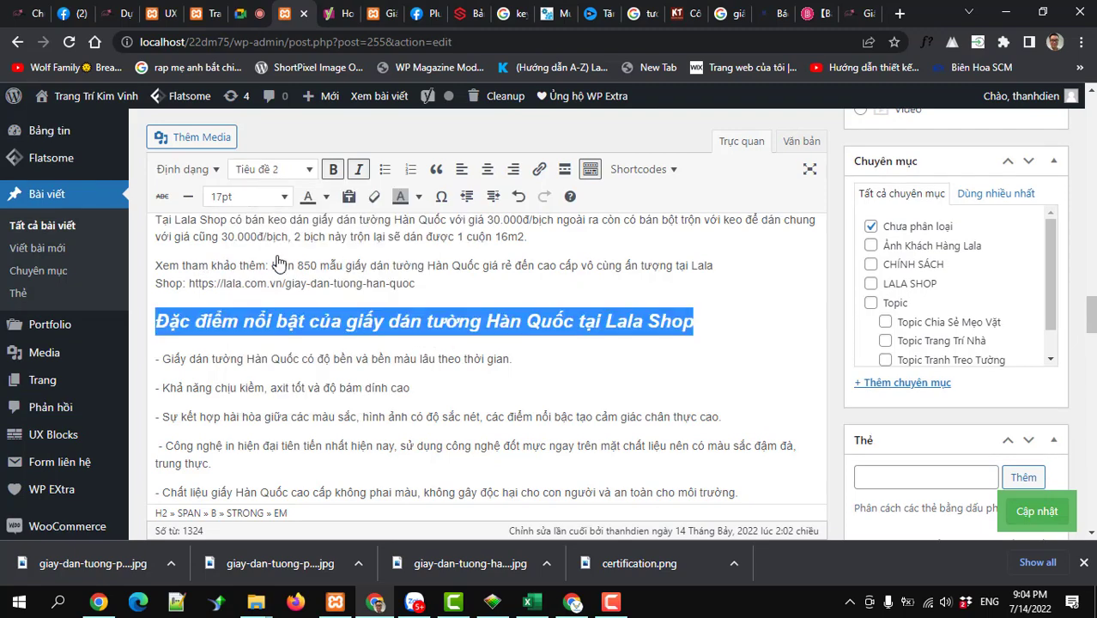
{"action": "left_click", "coordinate": [1034, 518]}
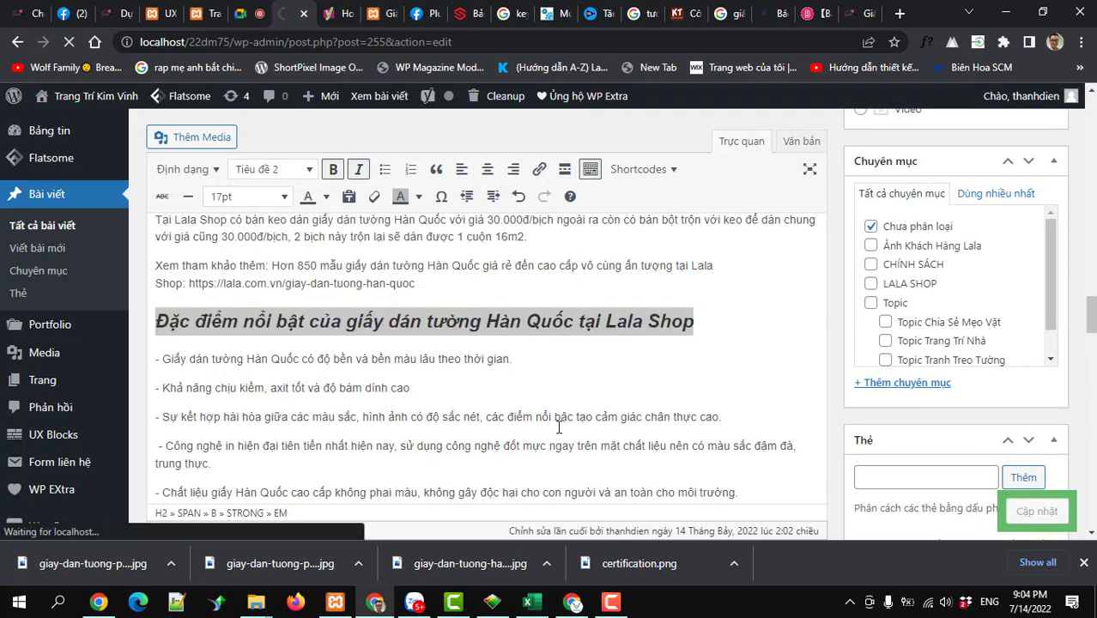
Look through the post's body text and its Yoast SEO section from end to end.
{"action": "scroll", "coordinate": [559, 427], "scroll_direction": "down", "scroll_amount": 5}
{"action": "scroll", "coordinate": [558, 426], "scroll_direction": "up", "scroll_amount": 8}
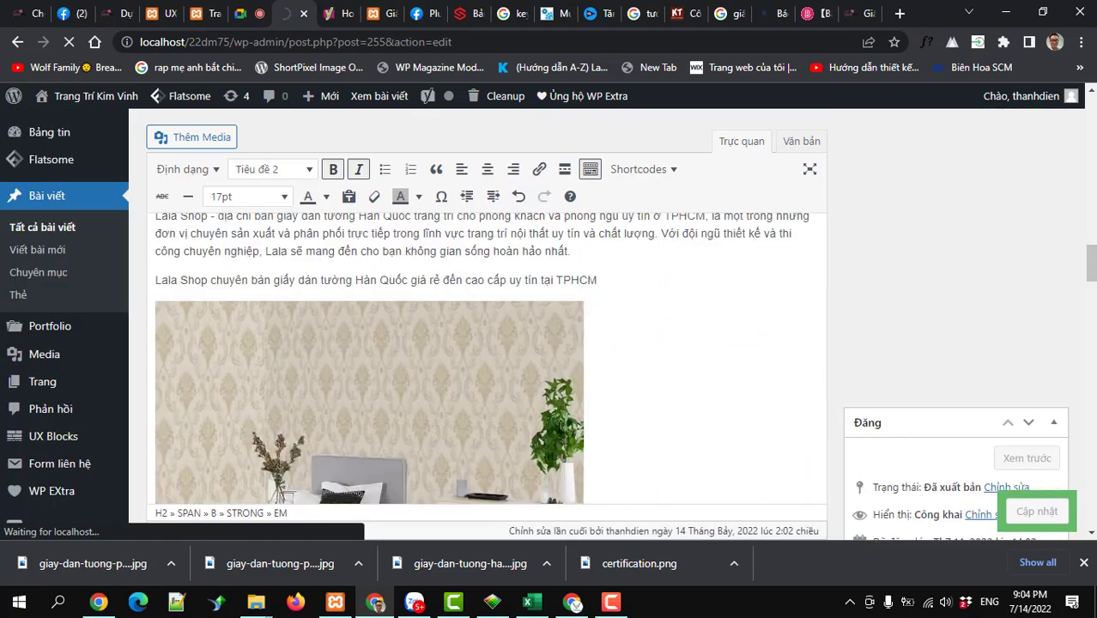
{"action": "scroll", "coordinate": [559, 427], "scroll_direction": "down", "scroll_amount": 5}
{"action": "scroll", "coordinate": [559, 427], "scroll_direction": "up", "scroll_amount": 6}
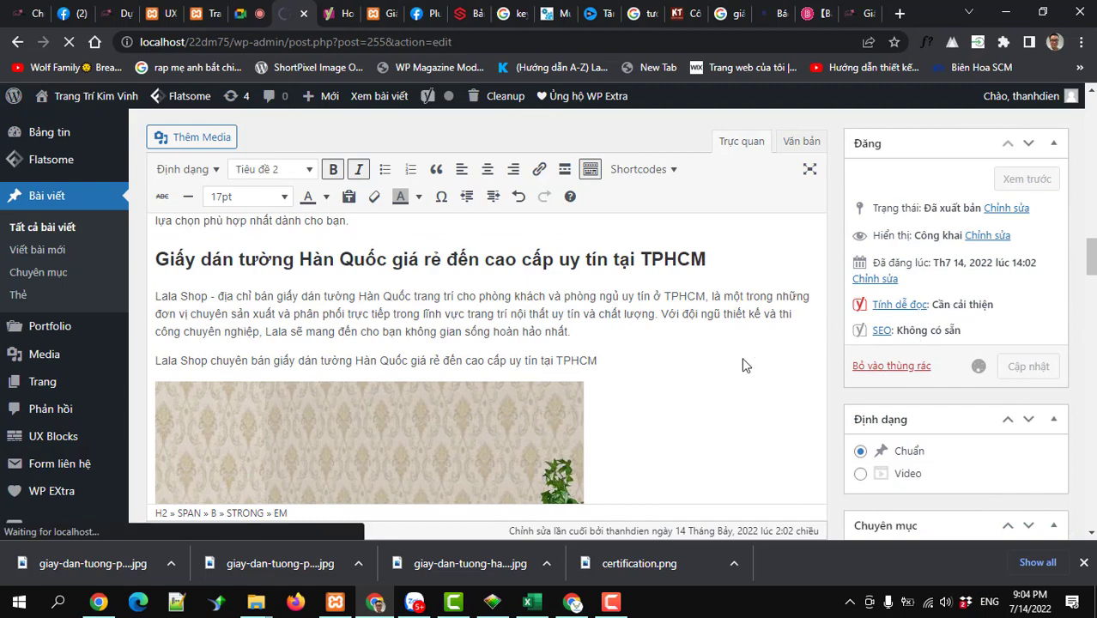
{"action": "scroll", "coordinate": [550, 397], "scroll_direction": "down", "scroll_amount": 15}
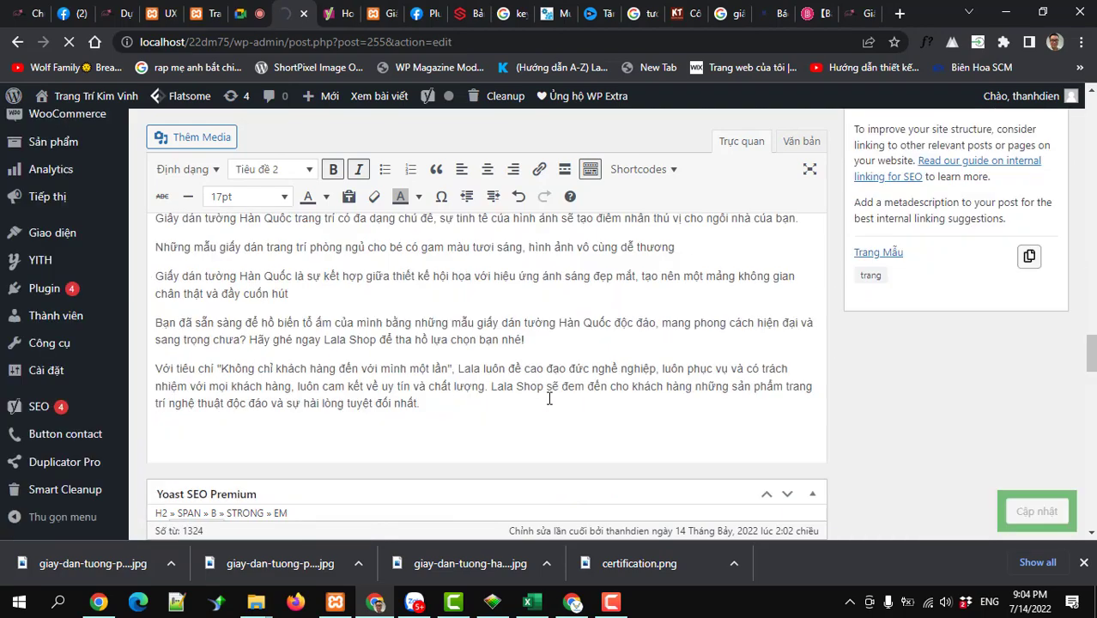
{"action": "scroll", "coordinate": [549, 403], "scroll_direction": "up", "scroll_amount": 8}
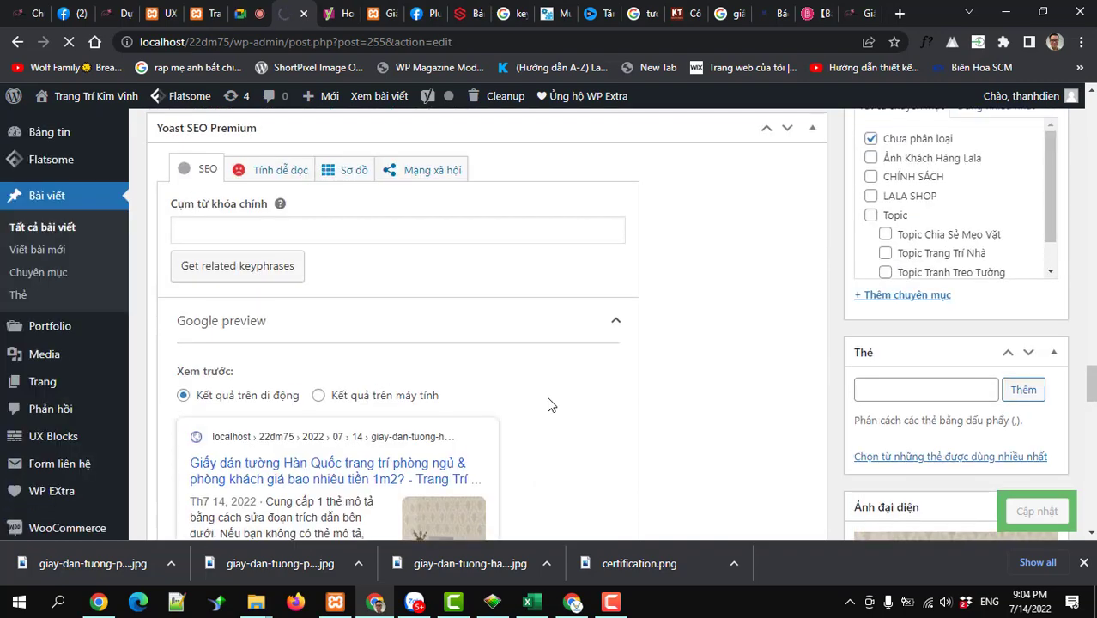
{"action": "scroll", "coordinate": [547, 396], "scroll_direction": "up", "scroll_amount": 10}
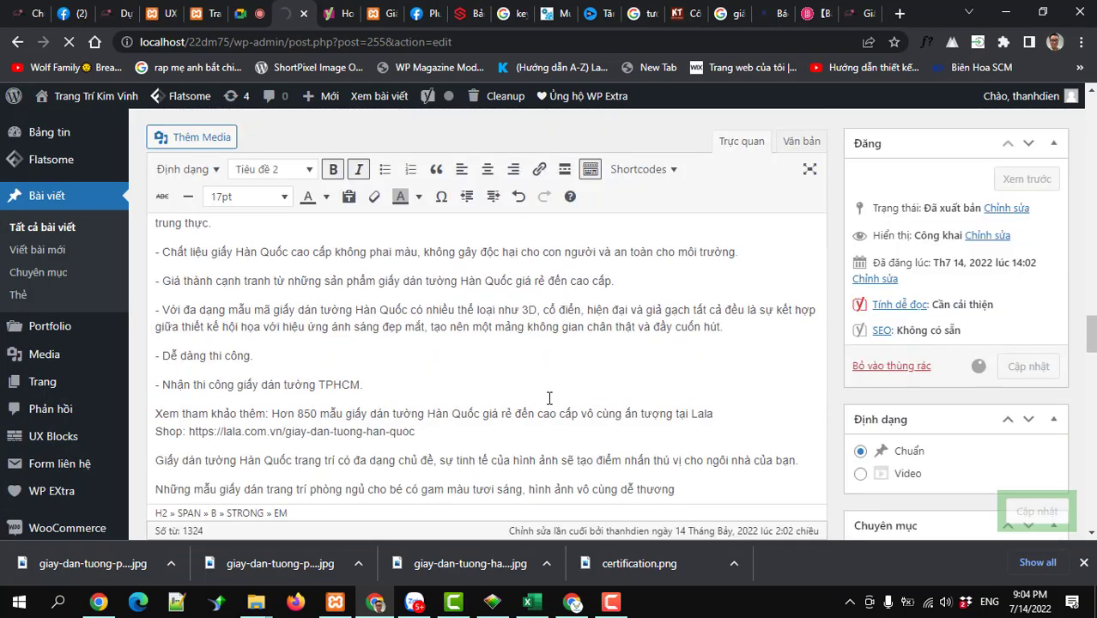
{"action": "scroll", "coordinate": [553, 391], "scroll_direction": "up", "scroll_amount": 10}
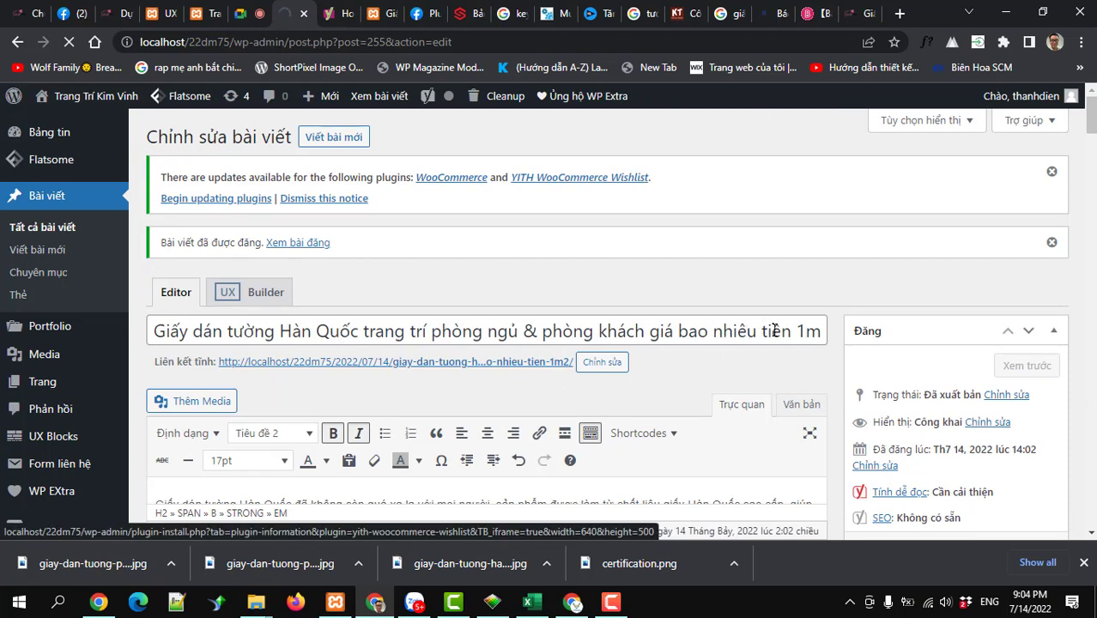
Copy the phrase "Giấy dán tường Hàn Quốc" from the start of the post title.
{"action": "left_click_drag", "start_coordinate": [790, 332], "coordinate": [630, 335]}
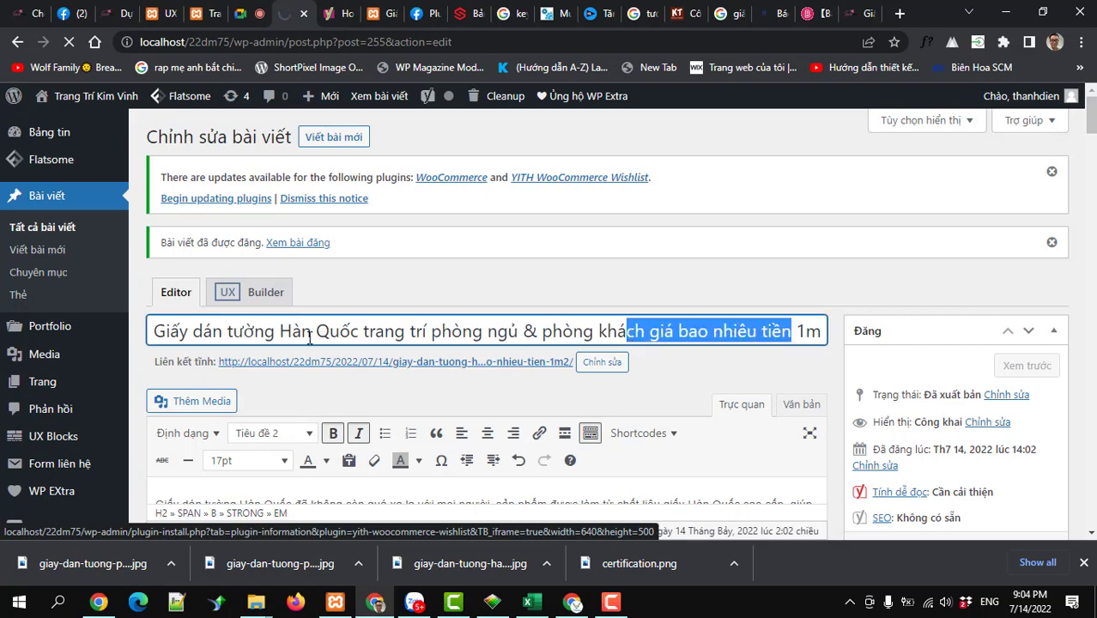
{"action": "left_click", "coordinate": [344, 336]}
{"action": "left_click_drag", "start_coordinate": [350, 336], "coordinate": [150, 336]}
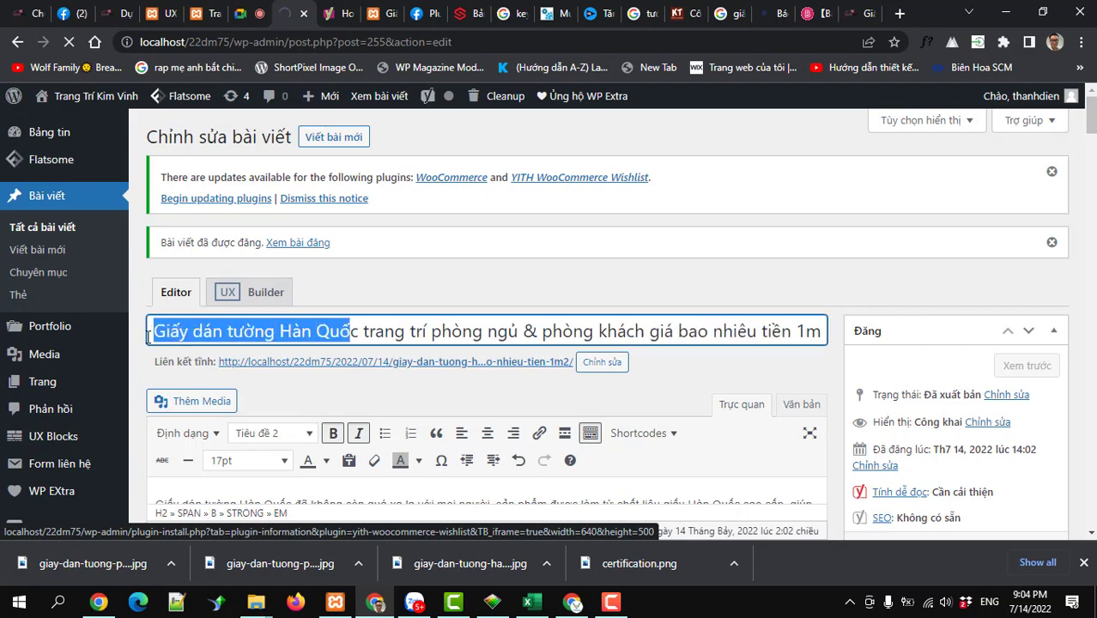
{"action": "scroll", "coordinate": [455, 369], "scroll_direction": "down", "scroll_amount": 3}
{"action": "scroll", "coordinate": [456, 368], "scroll_direction": "down", "scroll_amount": 2}
{"action": "scroll", "coordinate": [429, 367], "scroll_direction": "up", "scroll_amount": 6}
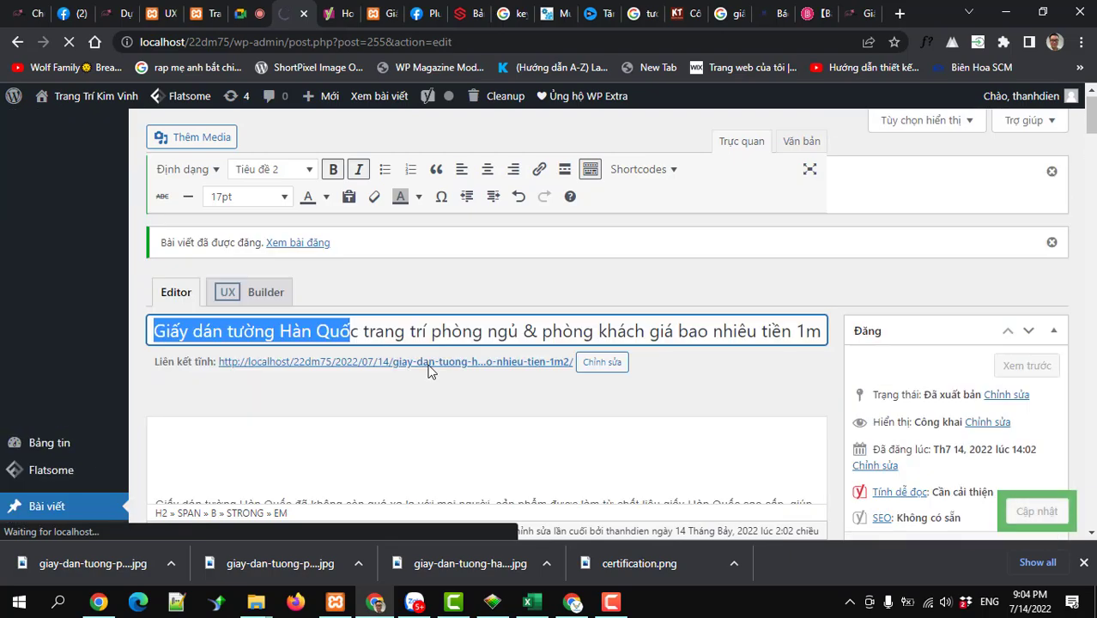
{"action": "left_click_drag", "start_coordinate": [356, 332], "coordinate": [149, 331]}
{"action": "key", "text": "ctrl+c"}
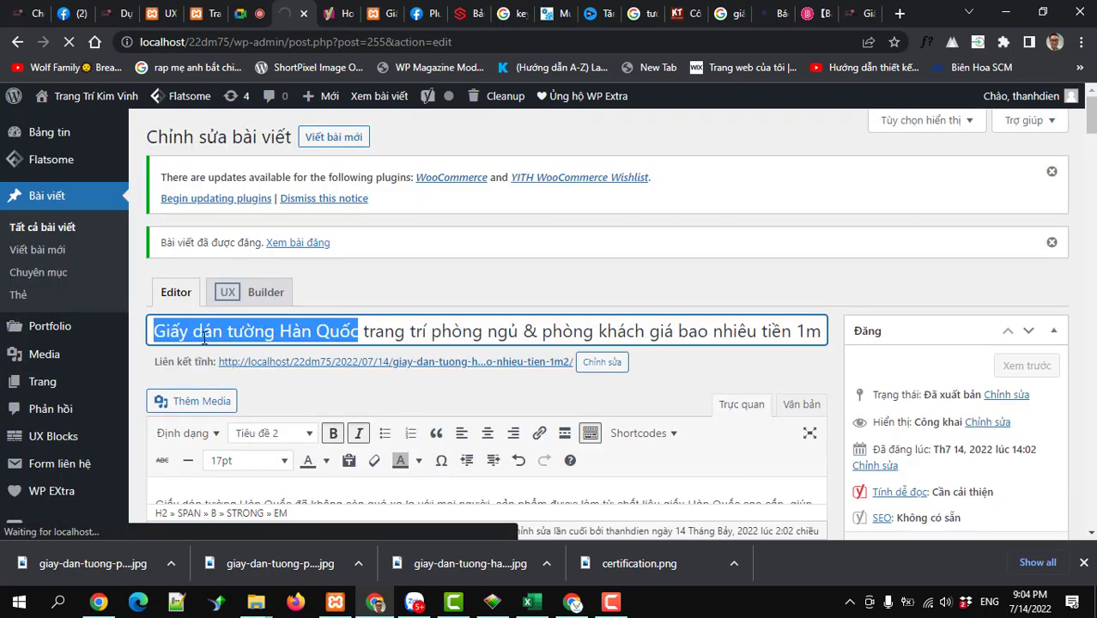
Paste "Giấy dán tường Hàn Quốc" as the Yoast SEO focus keyphrase (Cụm từ khóa chính).
{"action": "scroll", "coordinate": [372, 392], "scroll_direction": "down", "scroll_amount": 5}
{"action": "scroll", "coordinate": [375, 393], "scroll_direction": "down", "scroll_amount": 15}
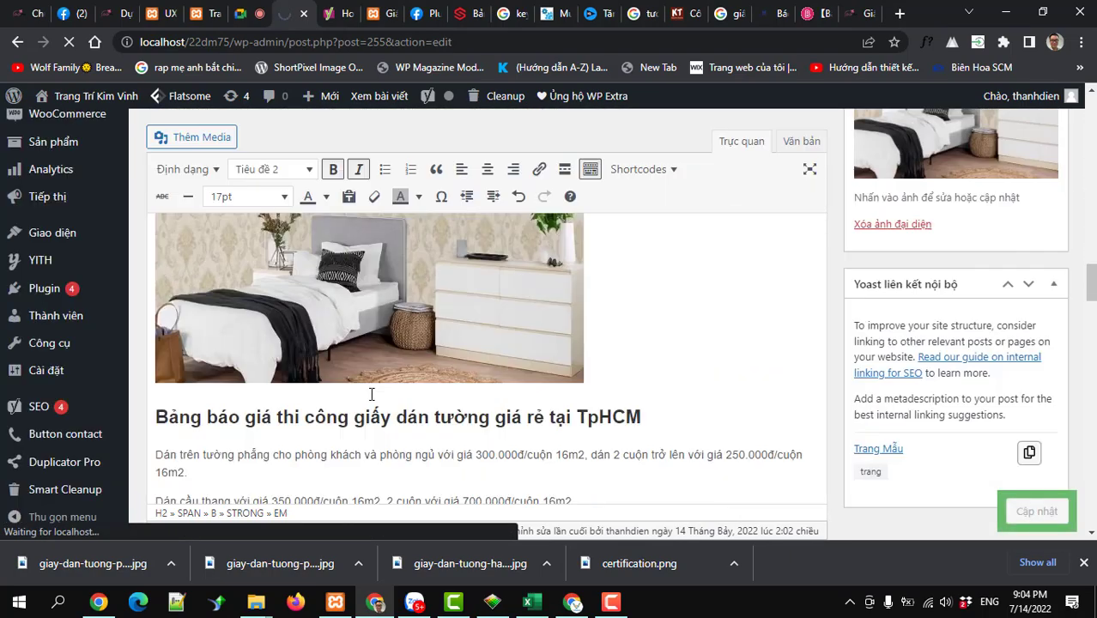
{"action": "scroll", "coordinate": [371, 400], "scroll_direction": "down", "scroll_amount": 1}
{"action": "scroll", "coordinate": [368, 396], "scroll_direction": "up", "scroll_amount": 4}
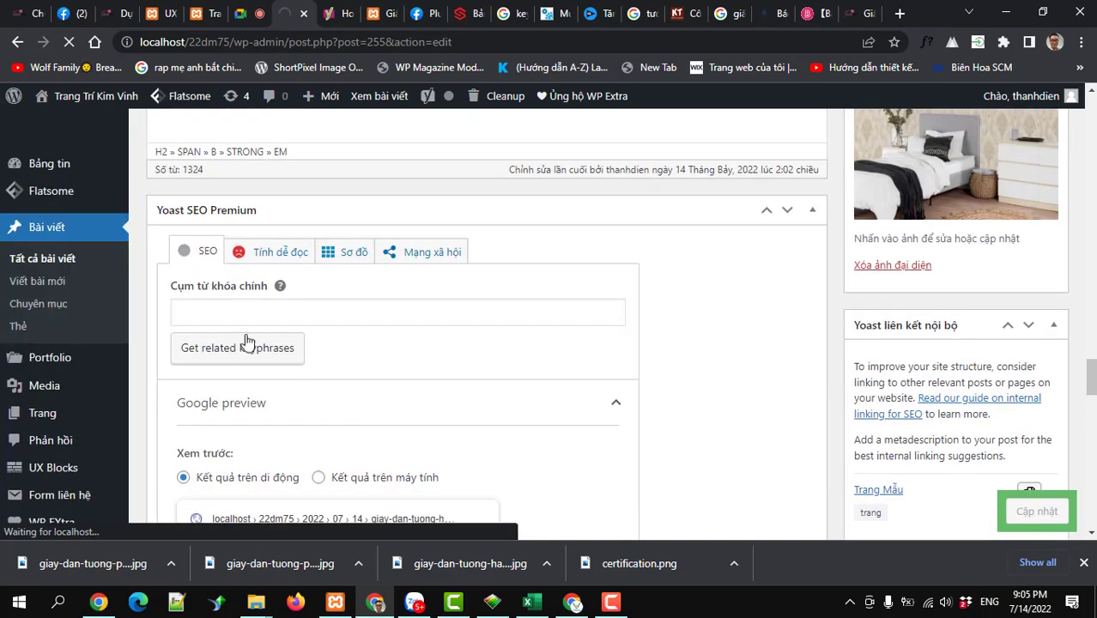
{"action": "left_click", "coordinate": [228, 307]}
{"action": "key", "text": "ctrl+v"}
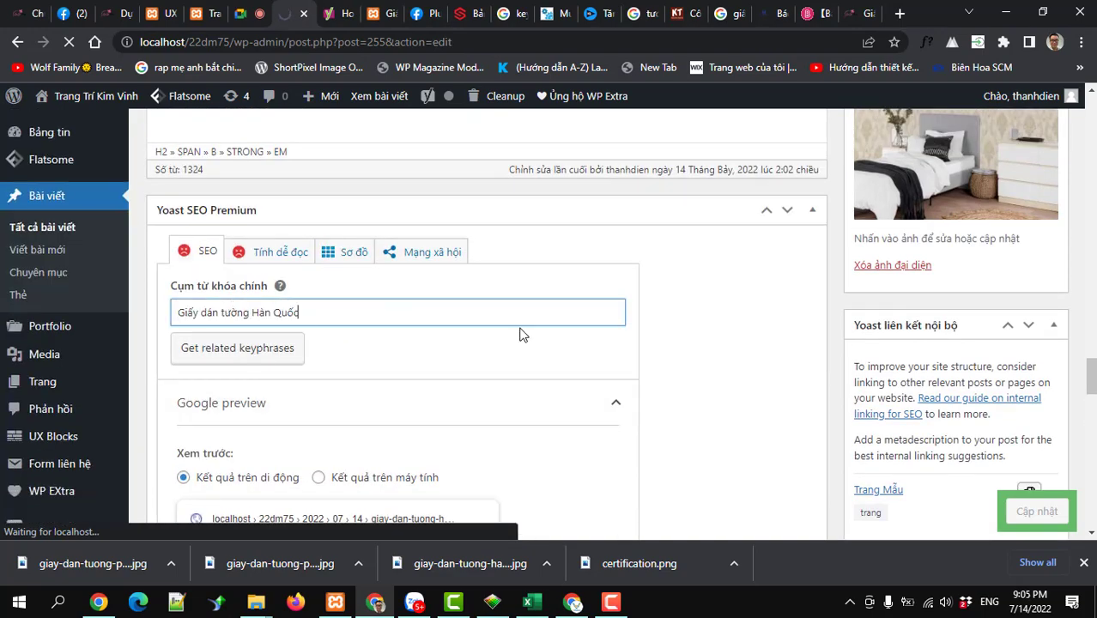
Copy "giá bao nhiêu tiền" from the post title and enter it as the Yoast SEO focus keyphrase.
{"action": "scroll", "coordinate": [551, 337], "scroll_direction": "up", "scroll_amount": 10}
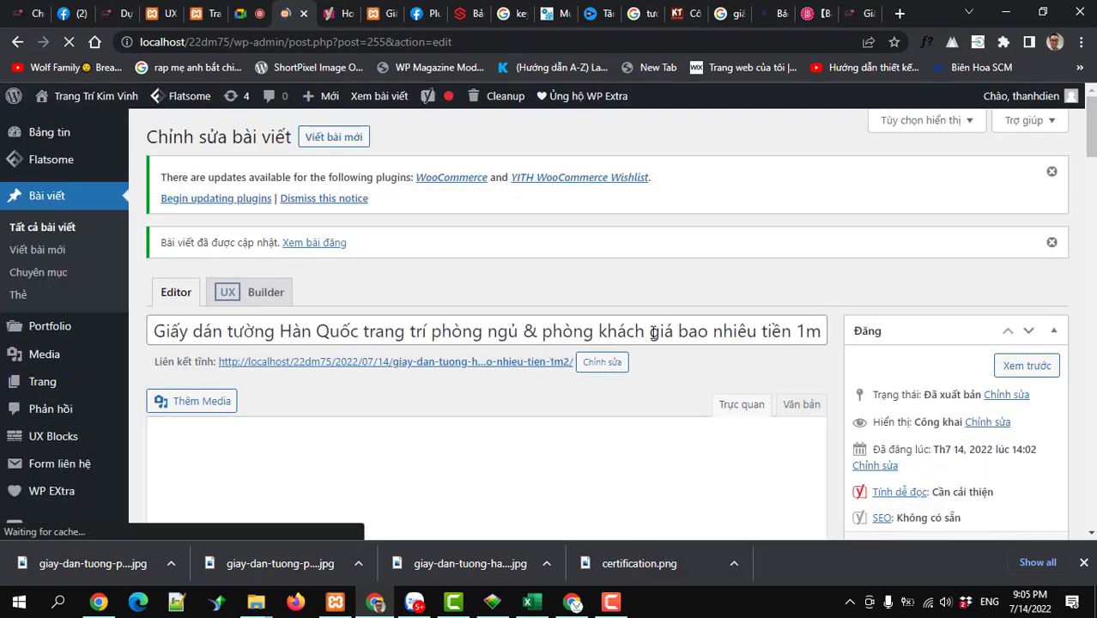
{"action": "left_click_drag", "start_coordinate": [650, 331], "coordinate": [794, 333]}
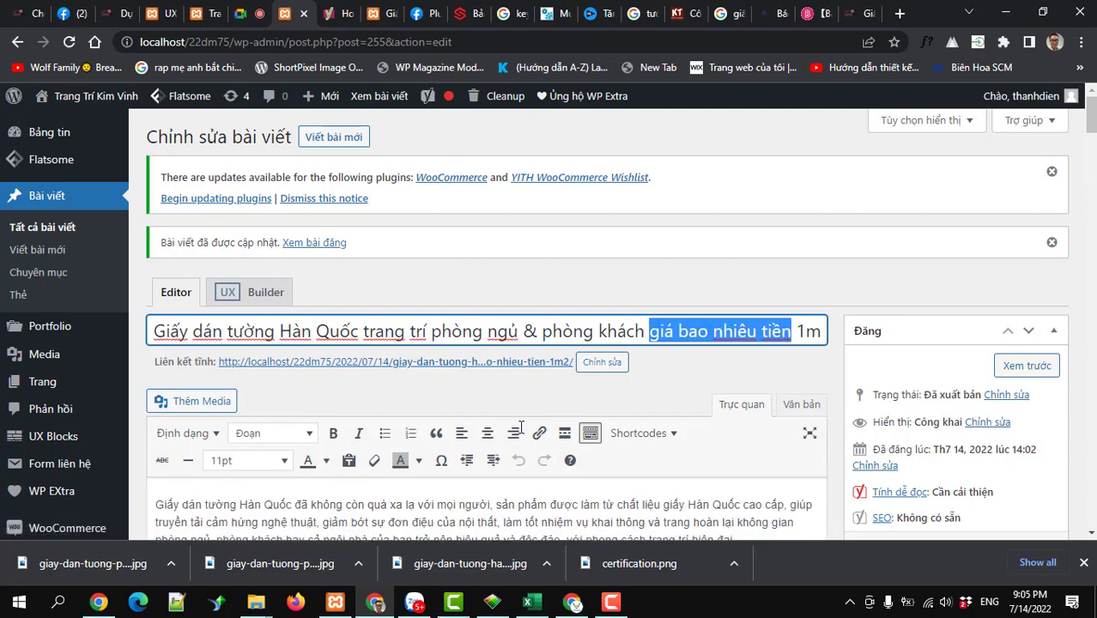
{"action": "scroll", "coordinate": [540, 426], "scroll_direction": "down", "scroll_amount": 20}
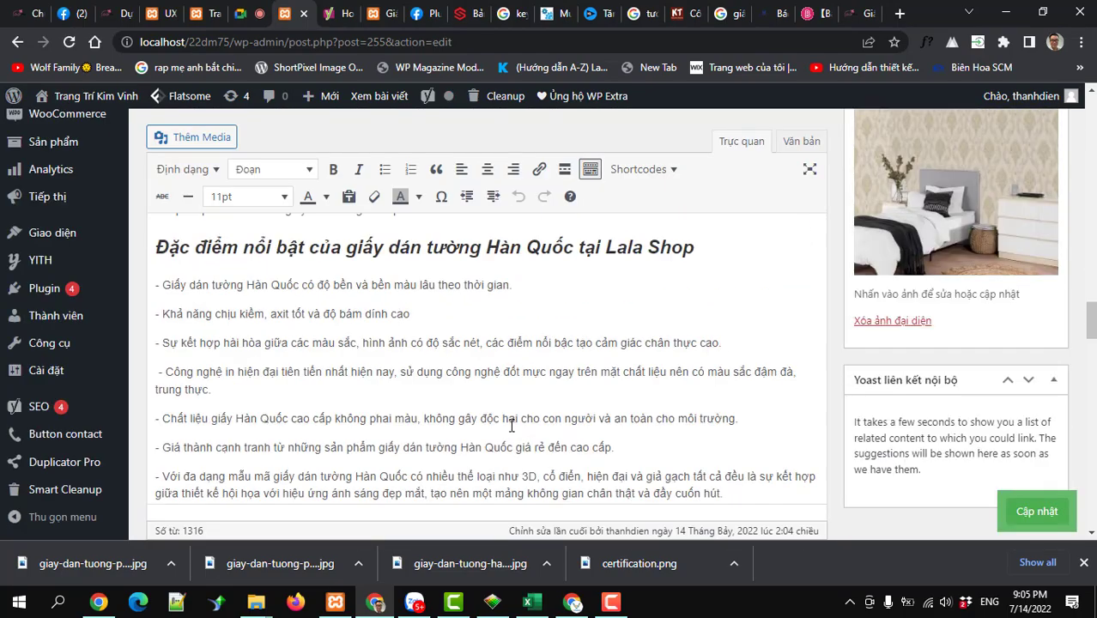
{"action": "scroll", "coordinate": [512, 426], "scroll_direction": "down", "scroll_amount": 15}
{"action": "scroll", "coordinate": [507, 428], "scroll_direction": "down", "scroll_amount": 1}
{"action": "scroll", "coordinate": [490, 427], "scroll_direction": "up", "scroll_amount": 2}
{"action": "left_click", "coordinate": [334, 473]}
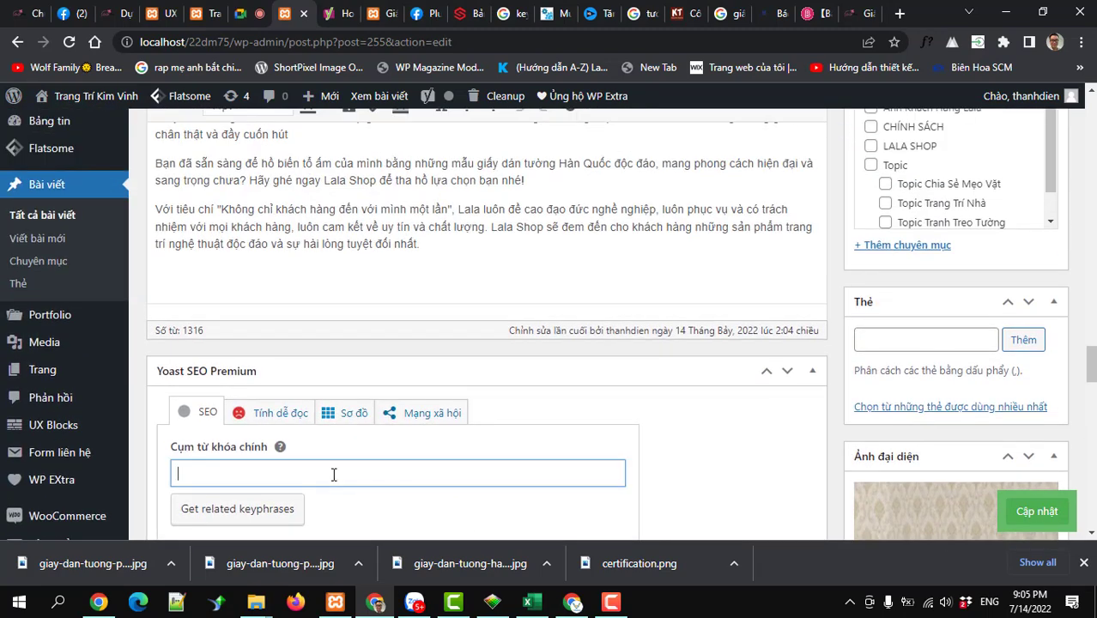
{"action": "type", "text": "giấy dán tường"}
Copy "Giấy dán tường Hàn Quốc" from the first heading and insert it before "giá bao nhiêu tiền" in the focus keyphrase.
{"action": "scroll", "coordinate": [674, 283], "scroll_direction": "up", "scroll_amount": 10}
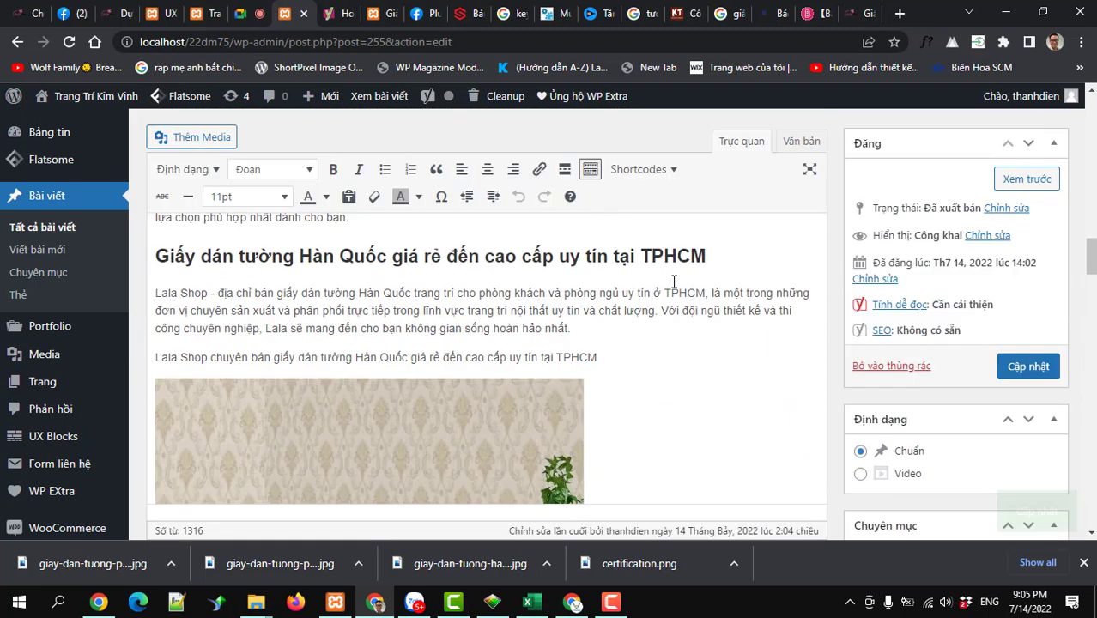
{"action": "scroll", "coordinate": [666, 285], "scroll_direction": "up", "scroll_amount": 10}
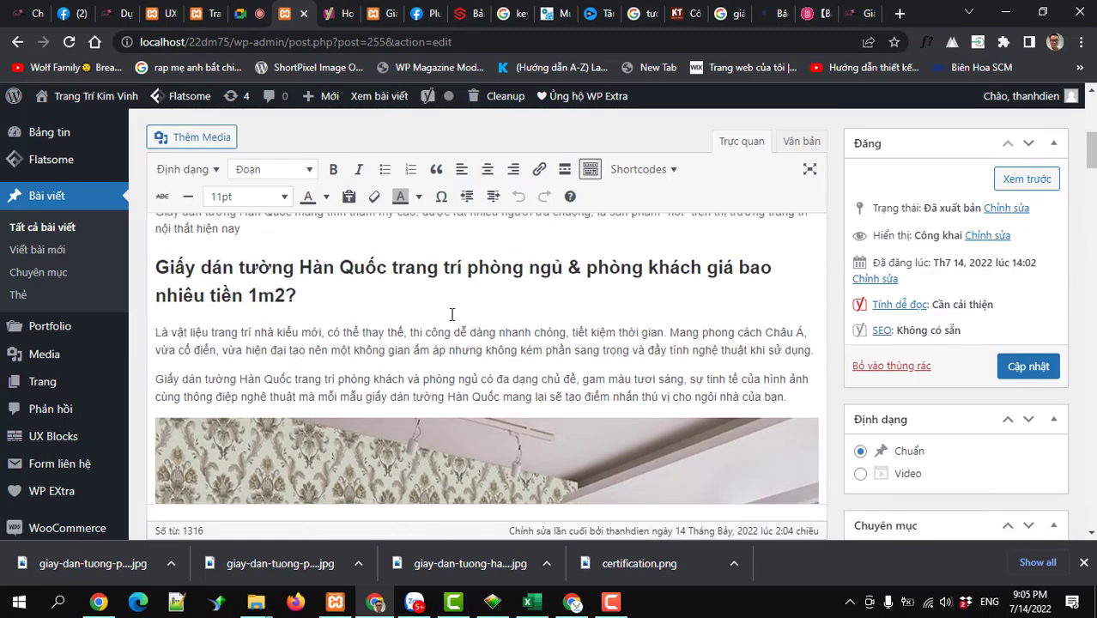
{"action": "left_click_drag", "start_coordinate": [385, 396], "coordinate": [171, 390]}
{"action": "key", "text": "ctrl+c"}
{"action": "scroll", "coordinate": [372, 386], "scroll_direction": "down", "scroll_amount": 20}
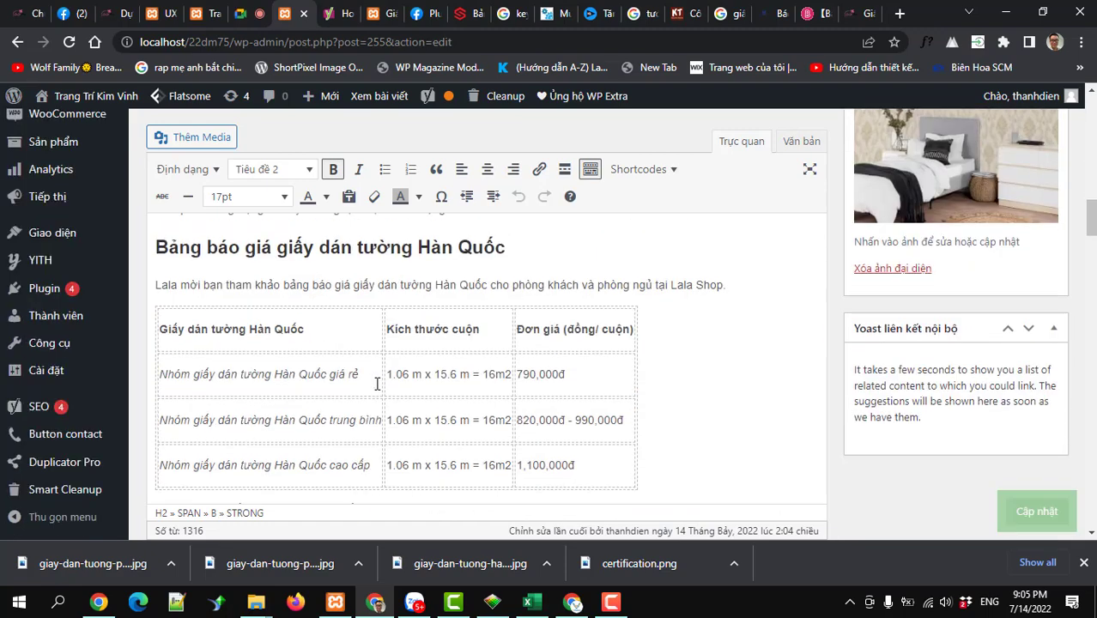
{"action": "scroll", "coordinate": [233, 425], "scroll_direction": "down", "scroll_amount": 12}
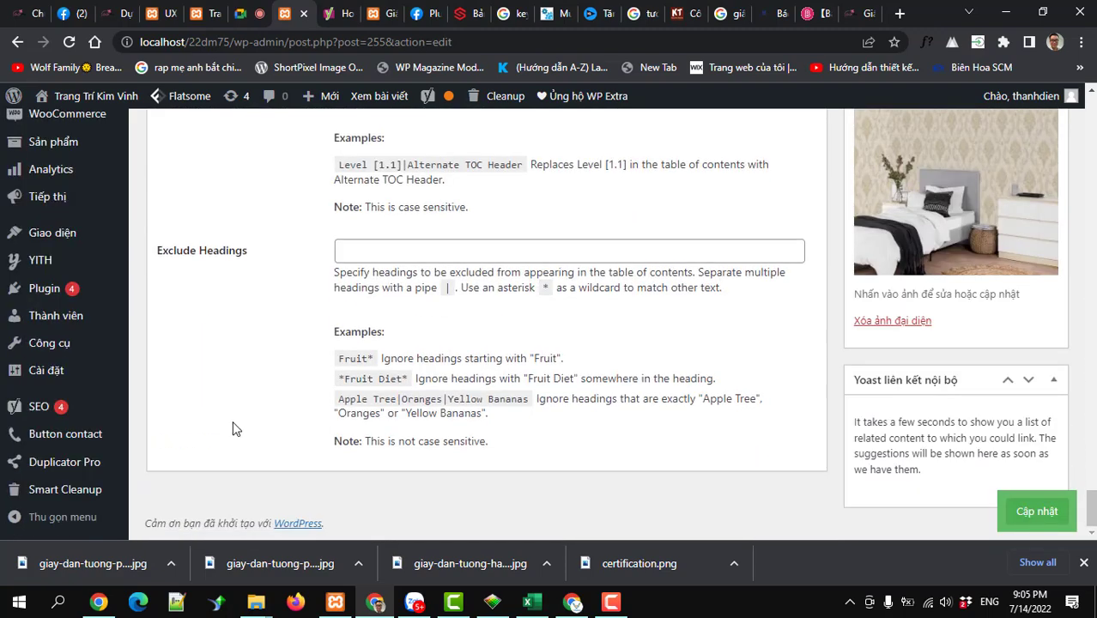
{"action": "scroll", "coordinate": [232, 420], "scroll_direction": "up", "scroll_amount": 10}
{"action": "scroll", "coordinate": [233, 416], "scroll_direction": "up", "scroll_amount": 4}
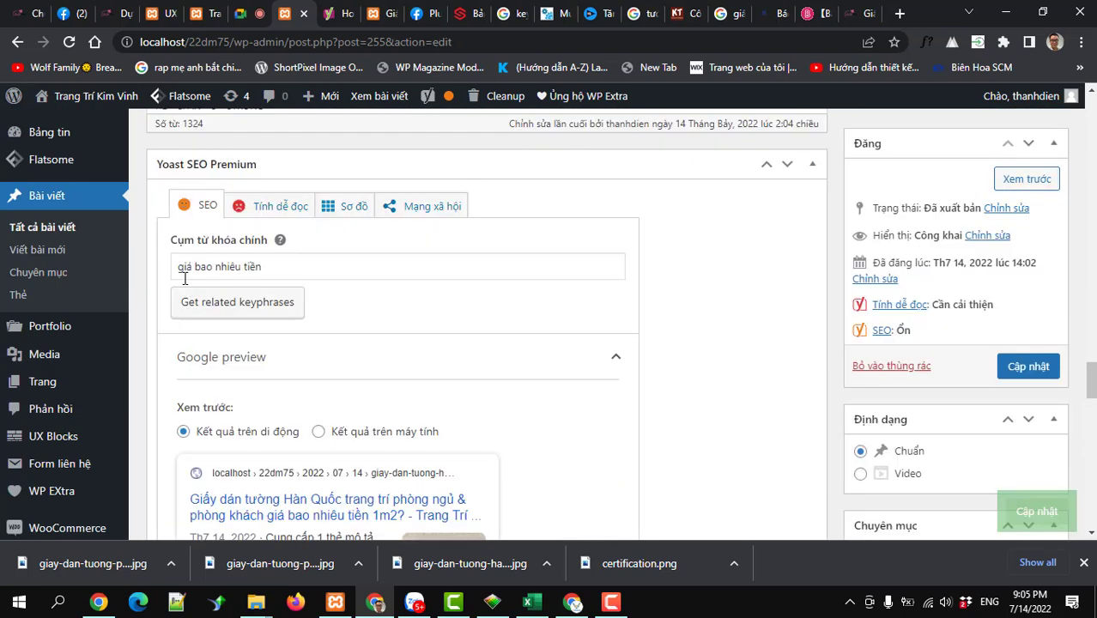
{"action": "left_click", "coordinate": [176, 266]}
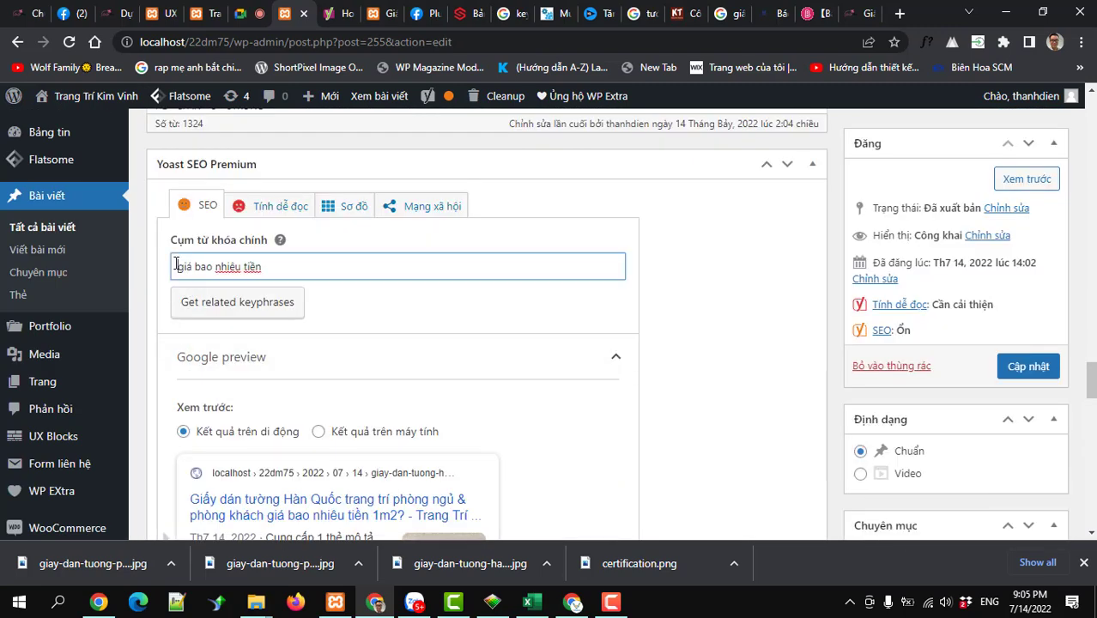
{"action": "key", "text": "ctrl+v"}
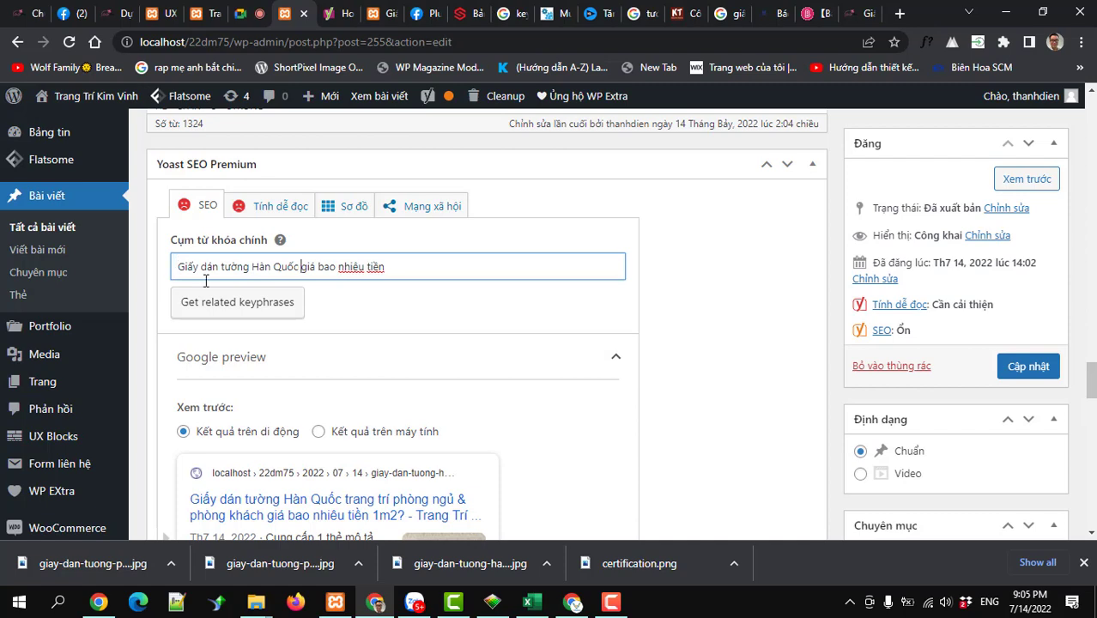
Copy the article's whole opening paragraph, from "Giấy dán tường Hàn Quốc đã không còn" to "phong cách trang trí hiện đại.".
{"action": "scroll", "coordinate": [372, 367], "scroll_direction": "down", "scroll_amount": 5}
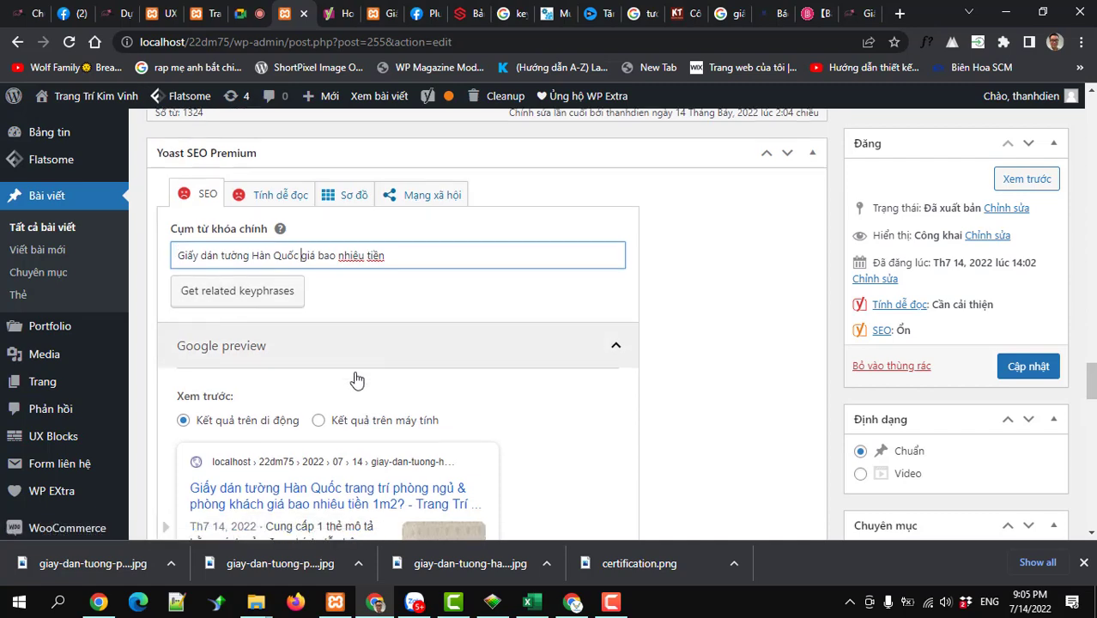
{"action": "scroll", "coordinate": [343, 369], "scroll_direction": "down", "scroll_amount": 2}
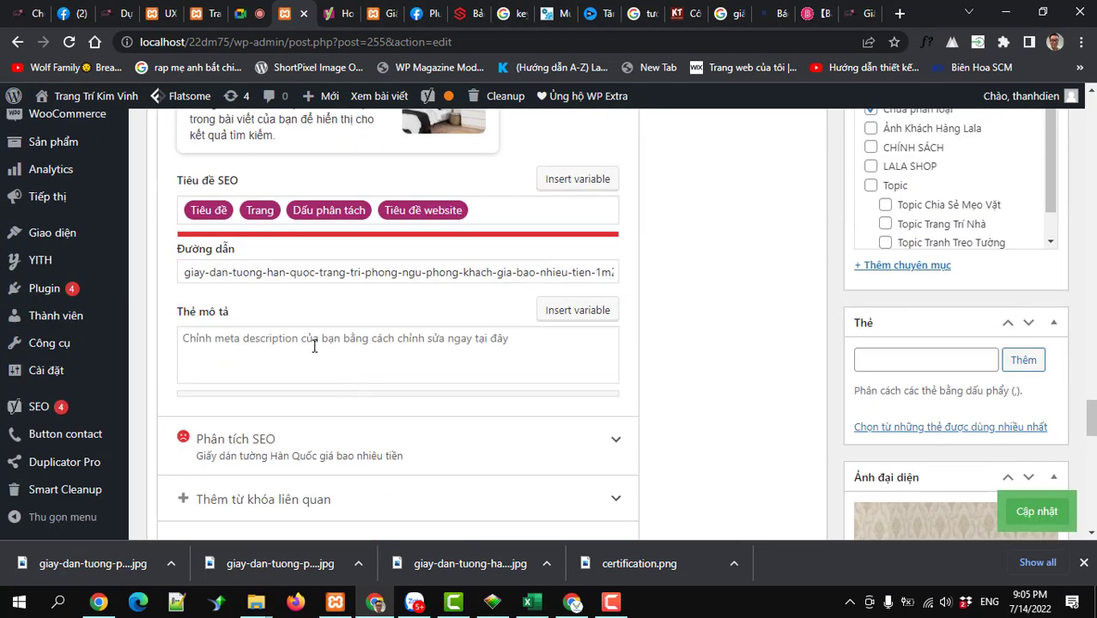
{"action": "scroll", "coordinate": [368, 293], "scroll_direction": "up", "scroll_amount": 3}
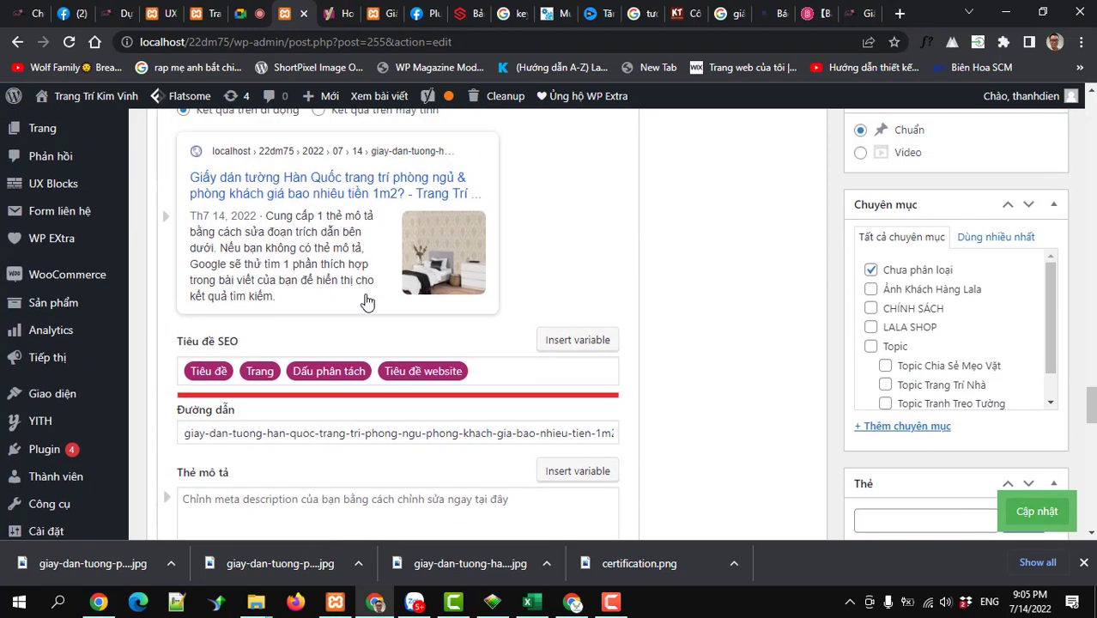
{"action": "scroll", "coordinate": [361, 293], "scroll_direction": "up", "scroll_amount": 2}
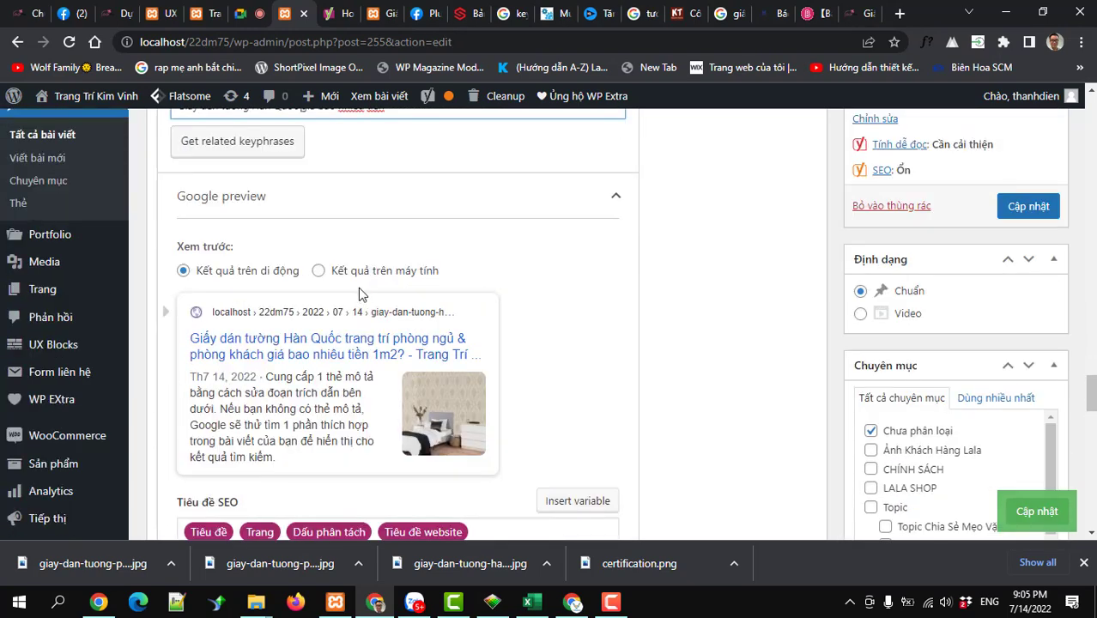
{"action": "scroll", "coordinate": [351, 357], "scroll_direction": "down", "scroll_amount": 4}
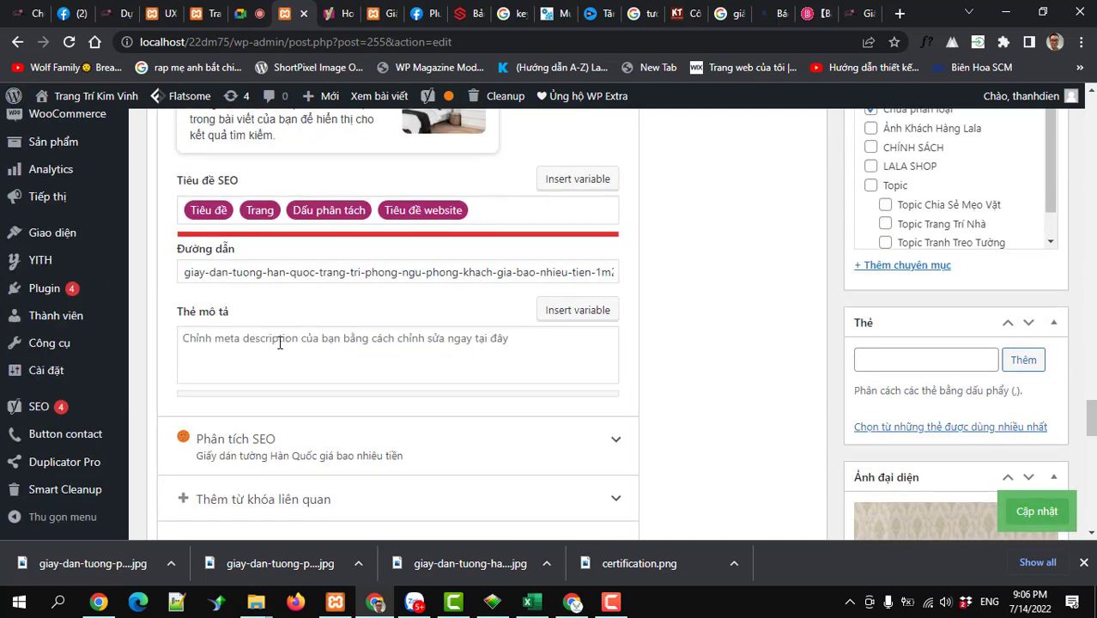
{"action": "left_click", "coordinate": [219, 341]}
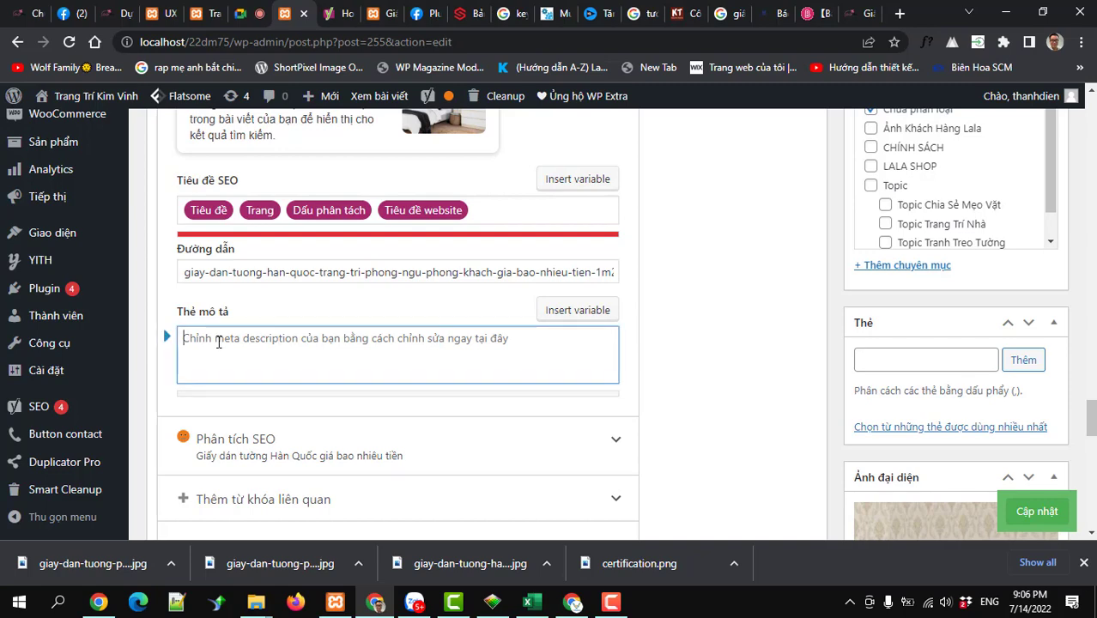
{"action": "scroll", "coordinate": [316, 348], "scroll_direction": "up", "scroll_amount": 15}
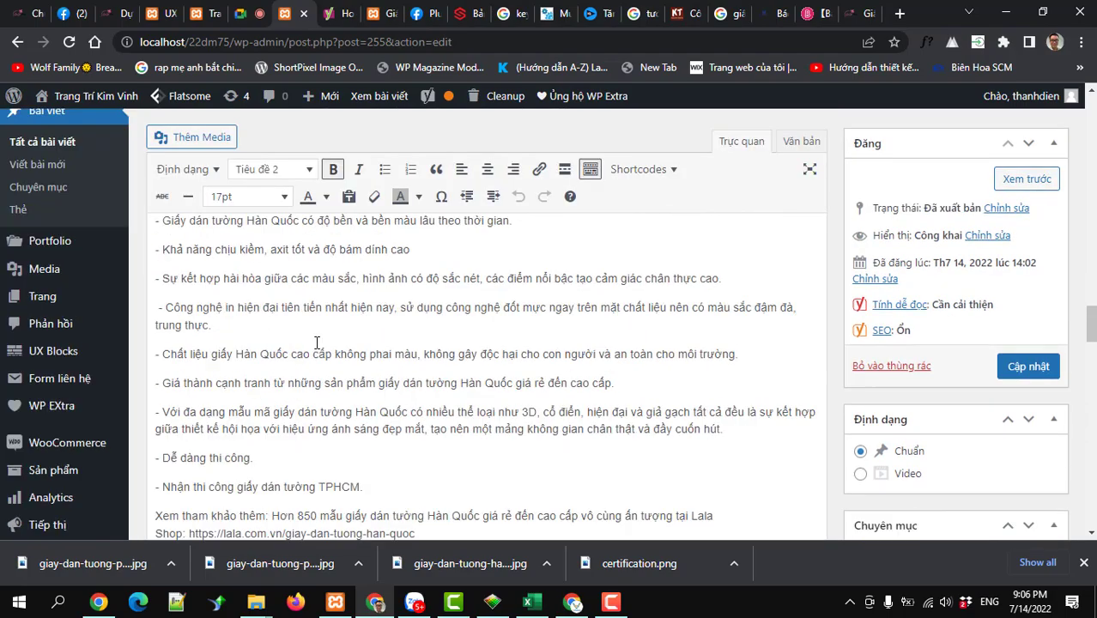
{"action": "scroll", "coordinate": [317, 343], "scroll_direction": "up", "scroll_amount": 15}
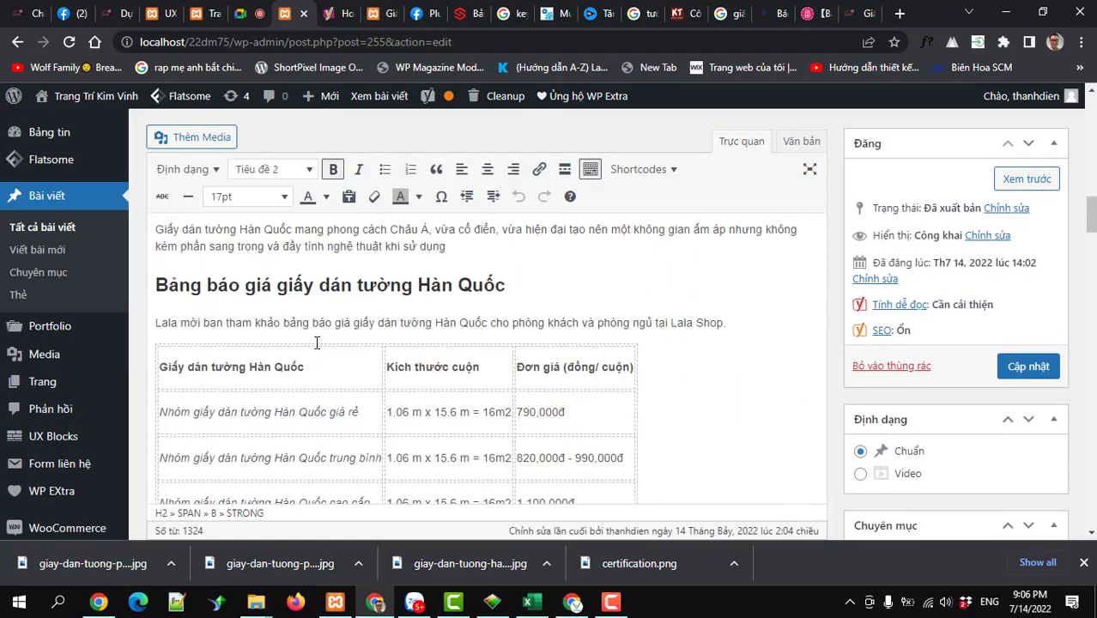
{"action": "scroll", "coordinate": [317, 343], "scroll_direction": "up", "scroll_amount": 15}
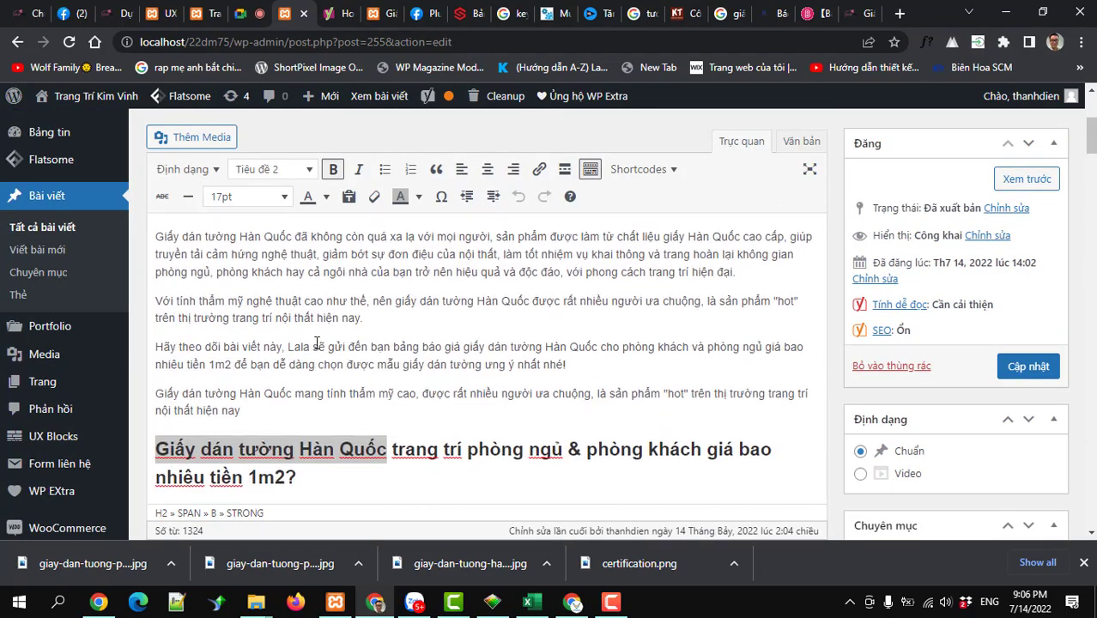
{"action": "scroll", "coordinate": [317, 348], "scroll_direction": "down", "scroll_amount": 4}
{"action": "scroll", "coordinate": [174, 350], "scroll_direction": "up", "scroll_amount": 2}
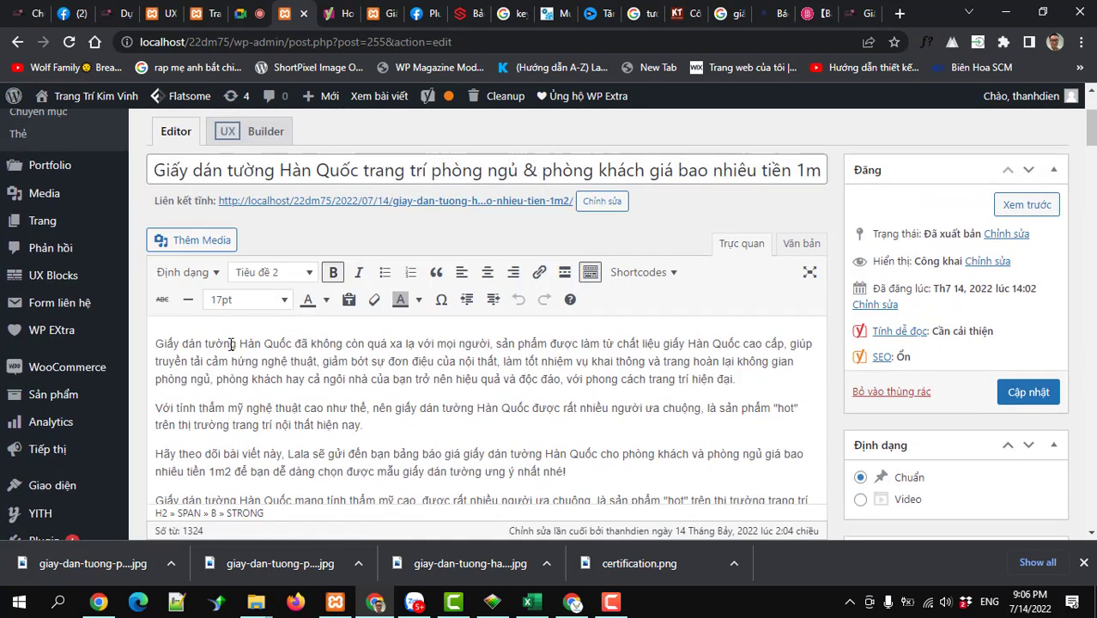
{"action": "left_click_drag", "start_coordinate": [156, 344], "coordinate": [737, 381]}
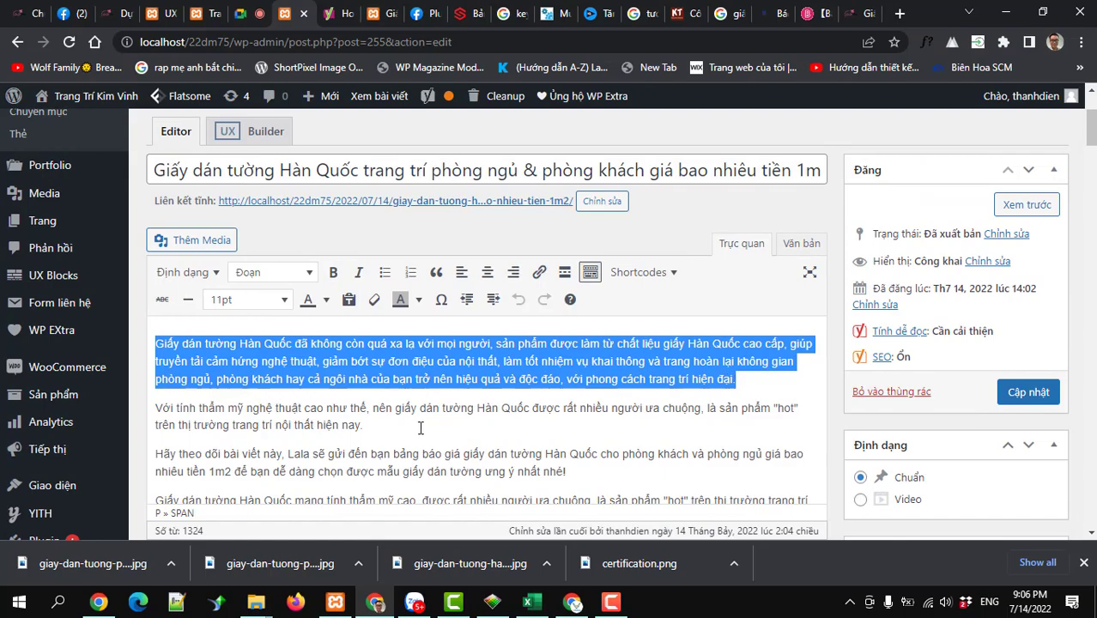
Paste the paragraph as the Yoast meta description (Thẻ mô tả) and cut it off after "giảm bớt sự đơn điệu của nội thất".
{"action": "scroll", "coordinate": [423, 430], "scroll_direction": "down", "scroll_amount": 15}
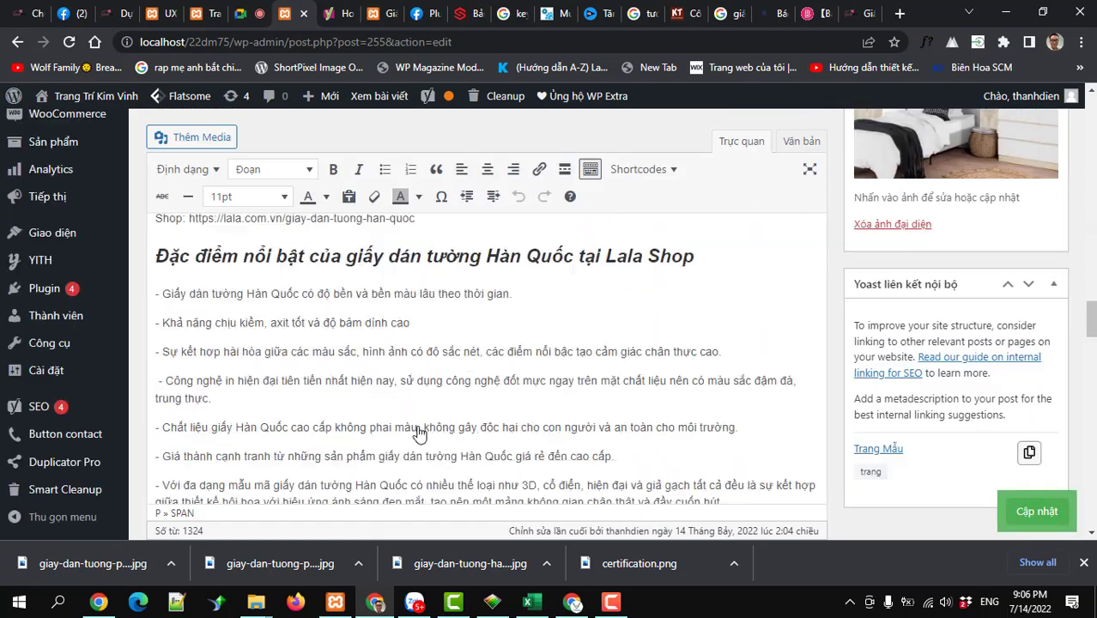
{"action": "scroll", "coordinate": [418, 427], "scroll_direction": "down", "scroll_amount": 10}
{"action": "left_click", "coordinate": [288, 312]}
{"action": "type", "text": "Giấy dán tường Hàn Quốc đã không còn quá xa lạ với mọi người, sản phẩm được làm từ chất liệu giấy Hàn Quốc cao cấp, giúp truyền tải cảm hứng nghệ thuật, giảm bớt sự đơn điệu của nội thất, làm tốt nhiệm vụ khai thông và trang hoàng lại không gian phòng ngủ, phòng khách hay cả ngôi nhà của bạn trở nên hiệu quả và độc đáo, với phong cách trang trí hiện đại."}
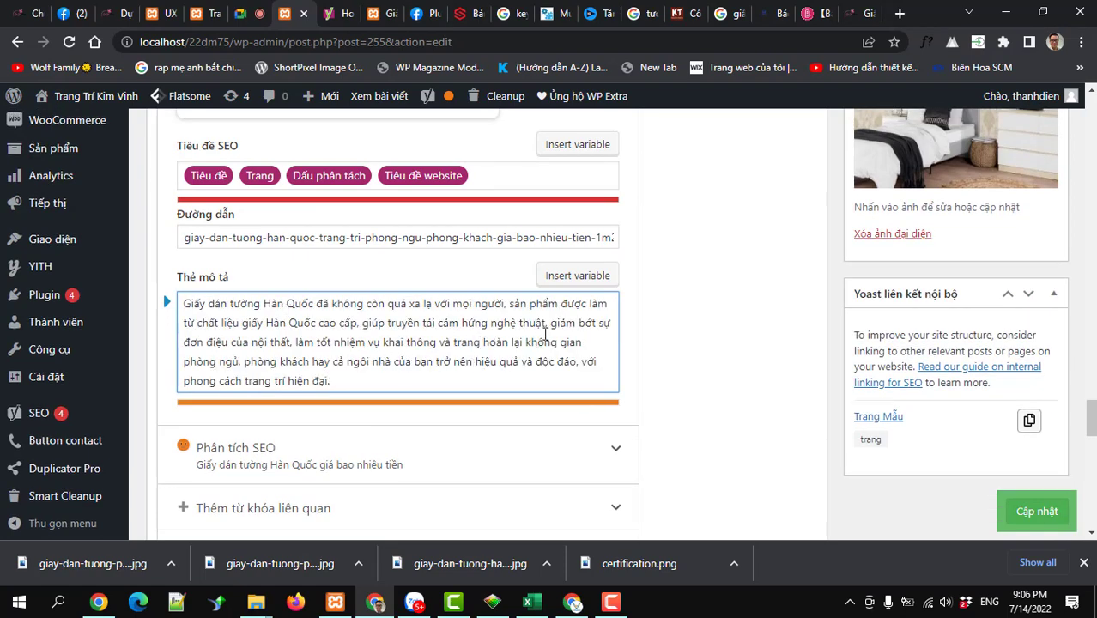
{"action": "left_click_drag", "start_coordinate": [334, 381], "coordinate": [338, 386]}
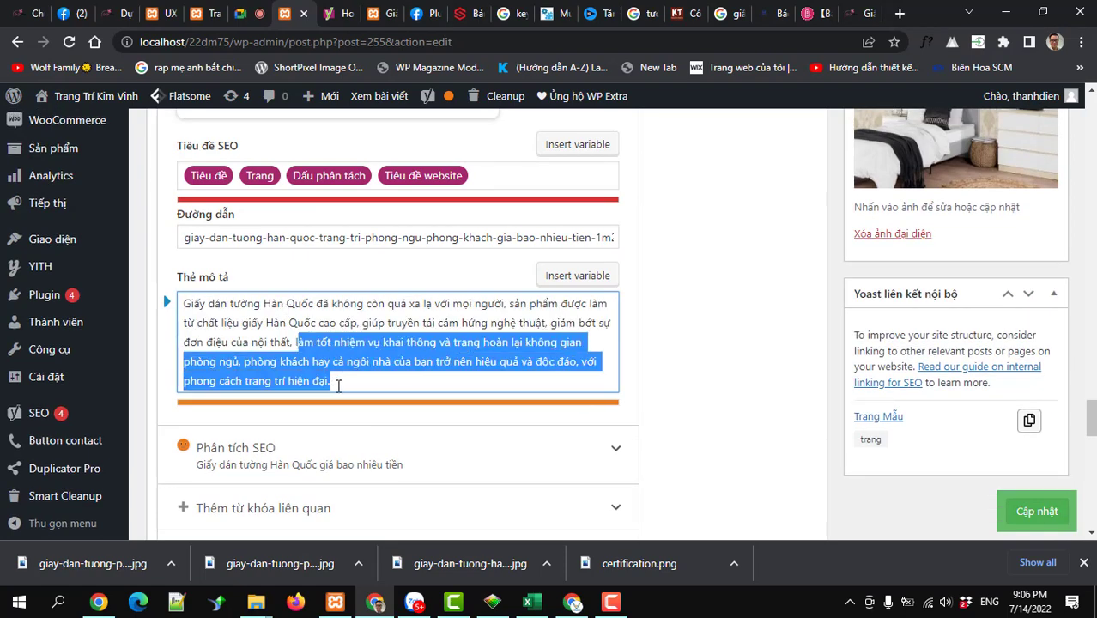
{"action": "key", "text": "BackSpace"}
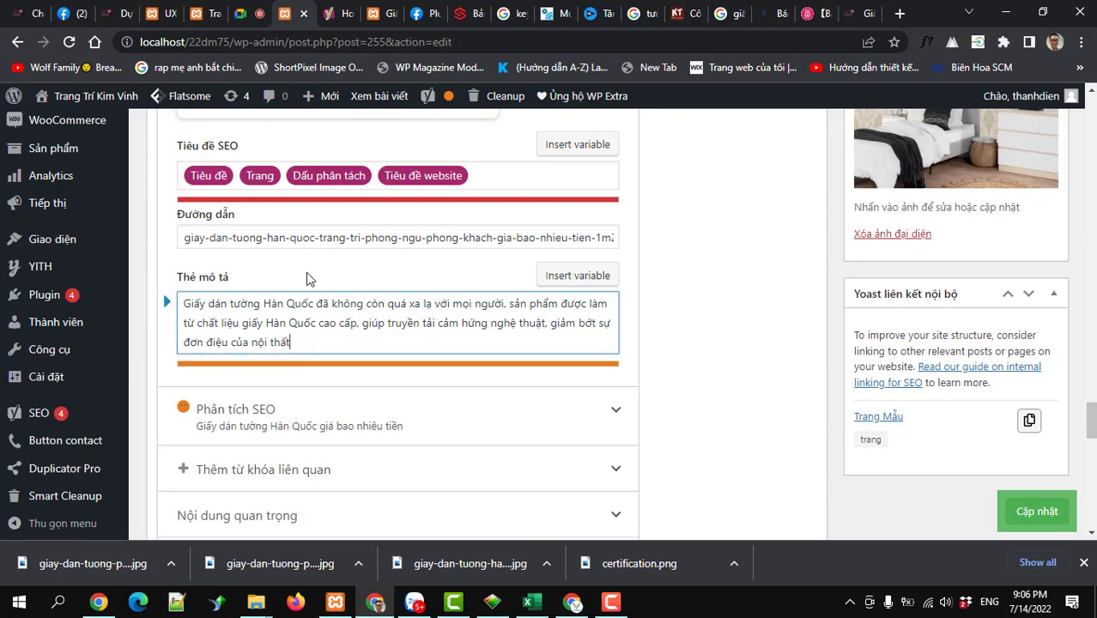
Copy "giá bao nhiêu tiền" from the Yoast focus keyphrase.
{"action": "scroll", "coordinate": [309, 274], "scroll_direction": "up", "scroll_amount": 2}
{"action": "scroll", "coordinate": [301, 283], "scroll_direction": "up", "scroll_amount": 2}
{"action": "scroll", "coordinate": [297, 290], "scroll_direction": "down", "scroll_amount": 4}
{"action": "scroll", "coordinate": [366, 300], "scroll_direction": "up", "scroll_amount": 6}
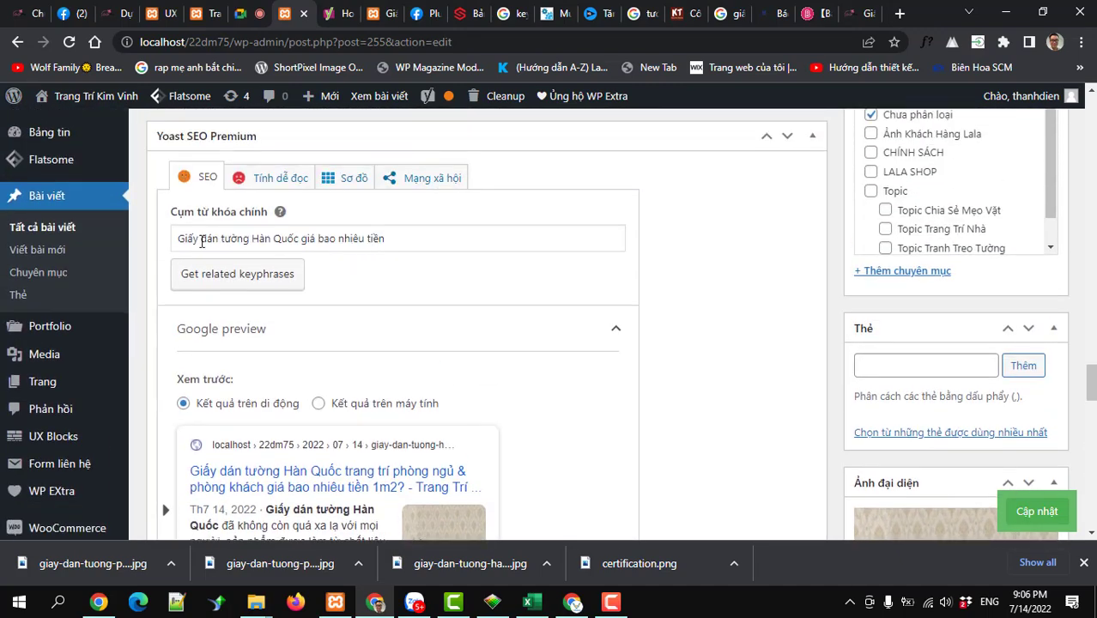
{"action": "triple_click", "coordinate": [173, 238]}
{"action": "scroll", "coordinate": [219, 384], "scroll_direction": "down", "scroll_amount": 5}
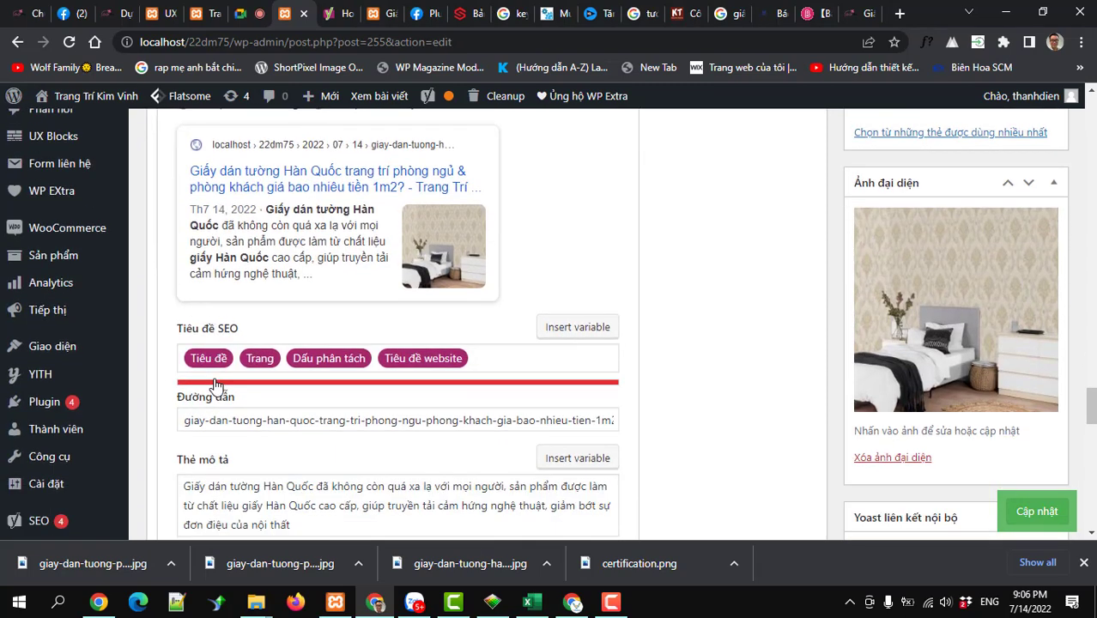
{"action": "scroll", "coordinate": [294, 303], "scroll_direction": "up", "scroll_amount": 5}
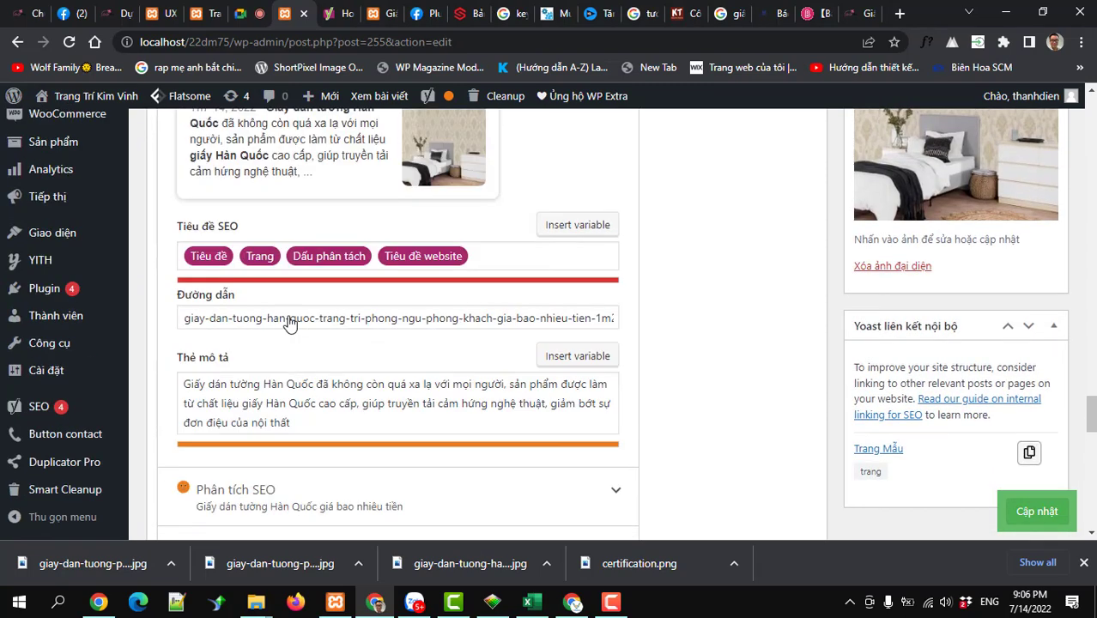
{"action": "left_click", "coordinate": [302, 319]}
{"action": "left_click_drag", "start_coordinate": [300, 319], "coordinate": [424, 324]}
{"action": "key", "text": "ctrl+c"}
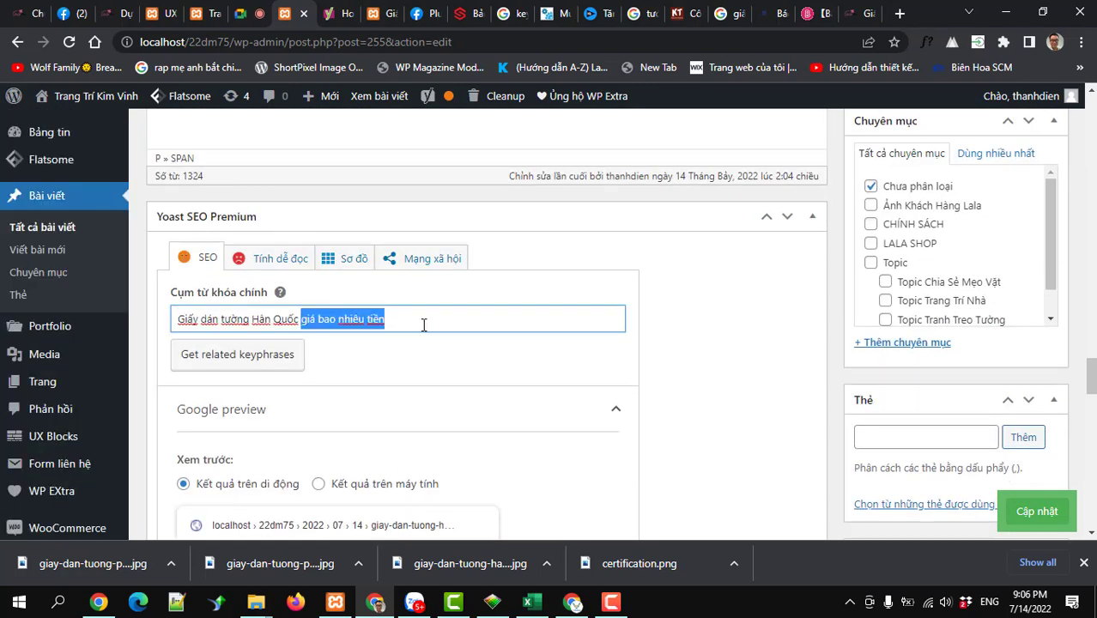
Insert "giá bao nhiêu tiền" after the opening "Giấy dán tường Hàn Quốc" in the meta description and check the Google preview.
{"action": "scroll", "coordinate": [419, 333], "scroll_direction": "down", "scroll_amount": 8}
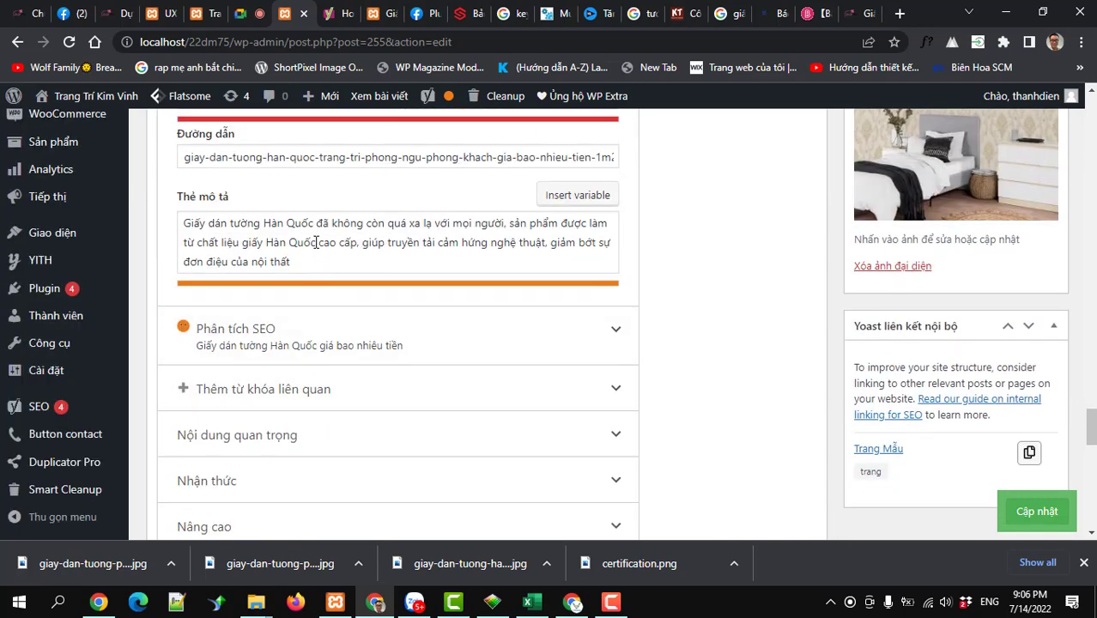
{"action": "left_click", "coordinate": [315, 227]}
{"action": "key", "text": "ctrl+v"}
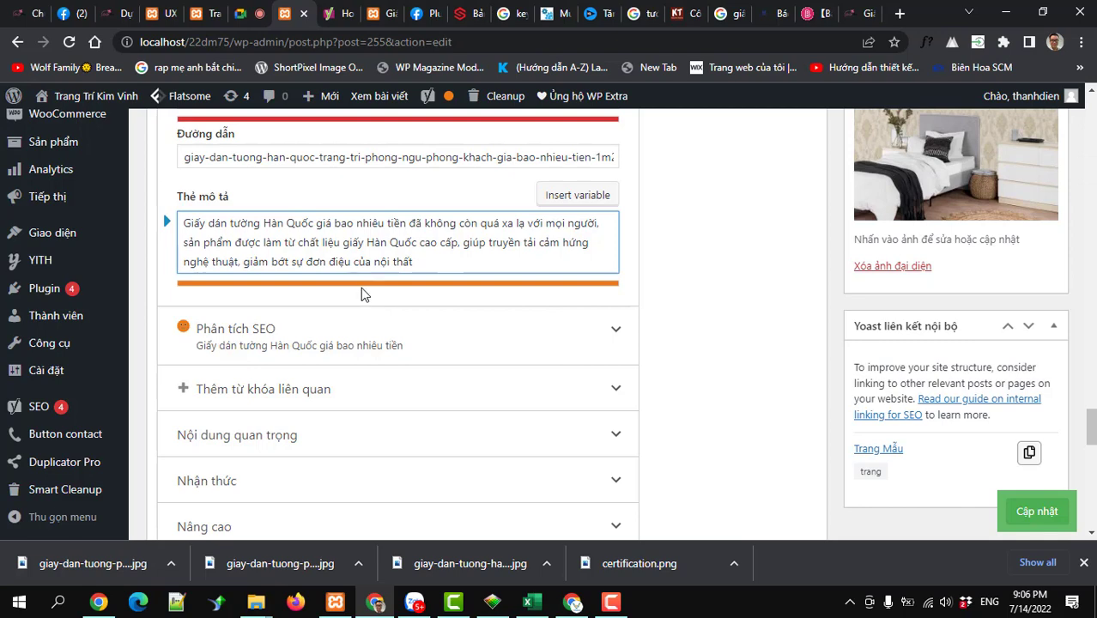
{"action": "scroll", "coordinate": [362, 290], "scroll_direction": "up", "scroll_amount": 2}
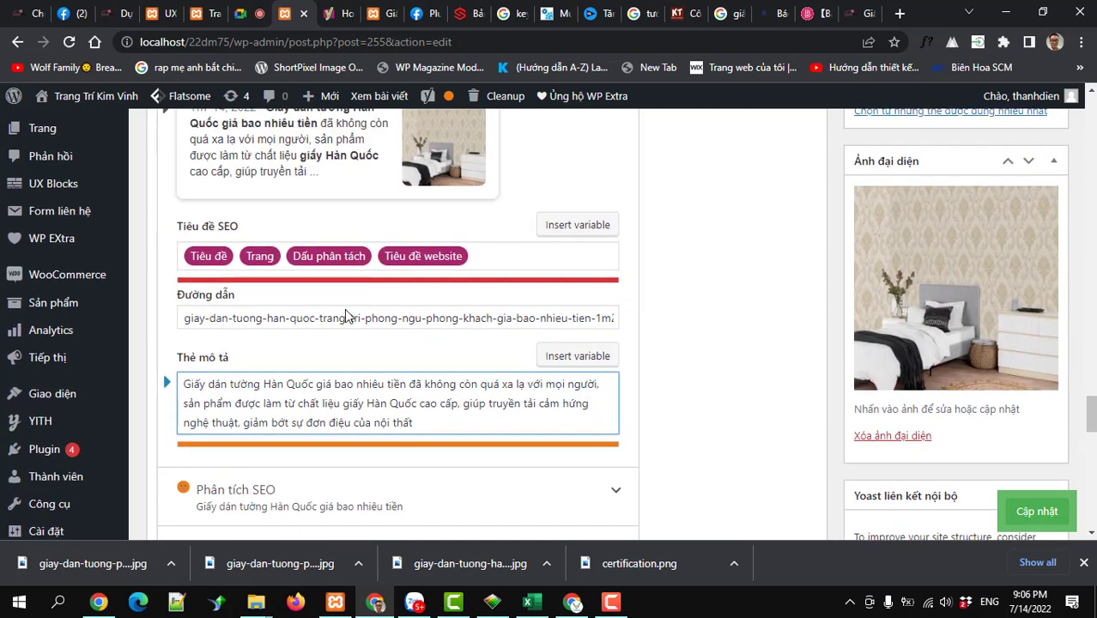
{"action": "scroll", "coordinate": [294, 346], "scroll_direction": "up", "scroll_amount": 2}
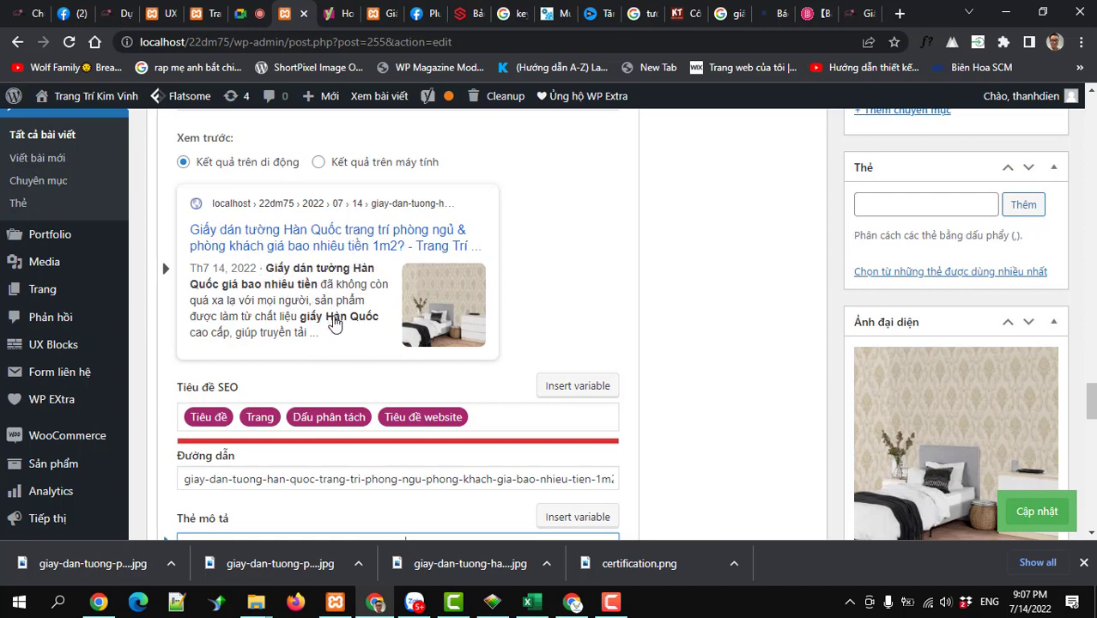
Expand the related keyphrase section and copy "Giấy dán tường Hàn Quốc trang trí phòng ngủ" from the article's first heading.
{"action": "scroll", "coordinate": [335, 325], "scroll_direction": "down", "scroll_amount": 6}
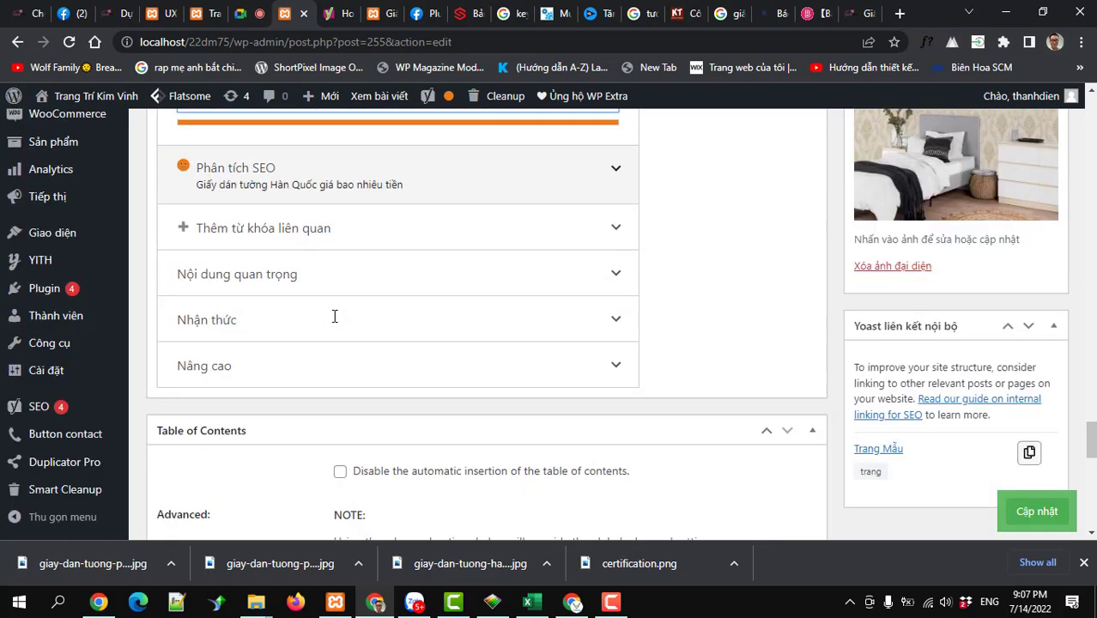
{"action": "left_click", "coordinate": [289, 244]}
{"action": "scroll", "coordinate": [365, 327], "scroll_direction": "up", "scroll_amount": 10}
{"action": "scroll", "coordinate": [364, 327], "scroll_direction": "up", "scroll_amount": 5}
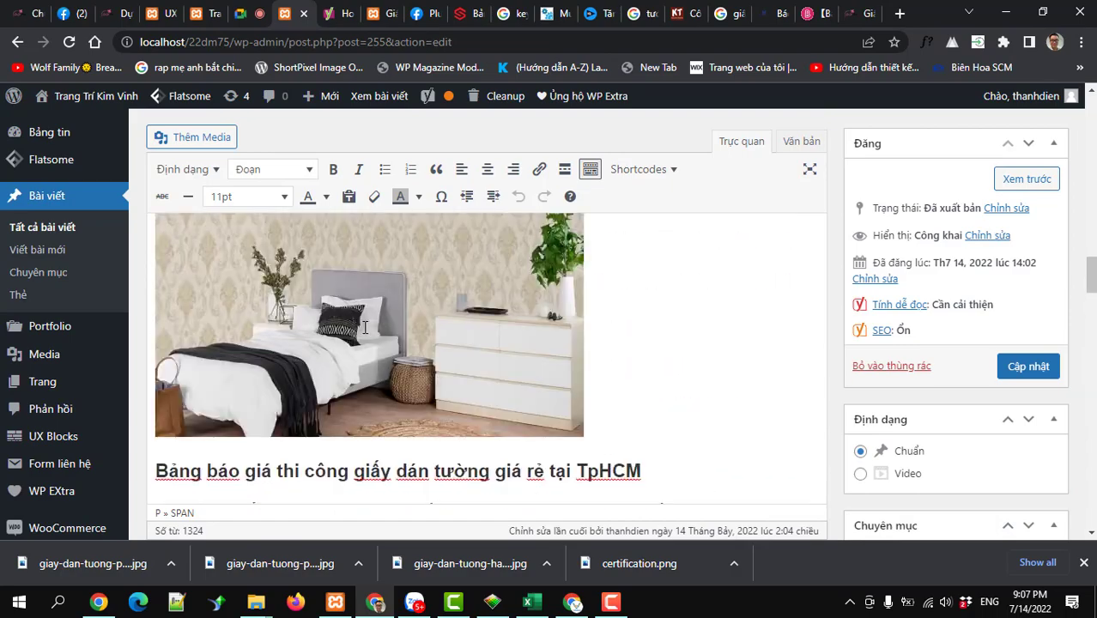
{"action": "scroll", "coordinate": [365, 327], "scroll_direction": "down", "scroll_amount": 3}
{"action": "scroll", "coordinate": [365, 327], "scroll_direction": "up", "scroll_amount": 10}
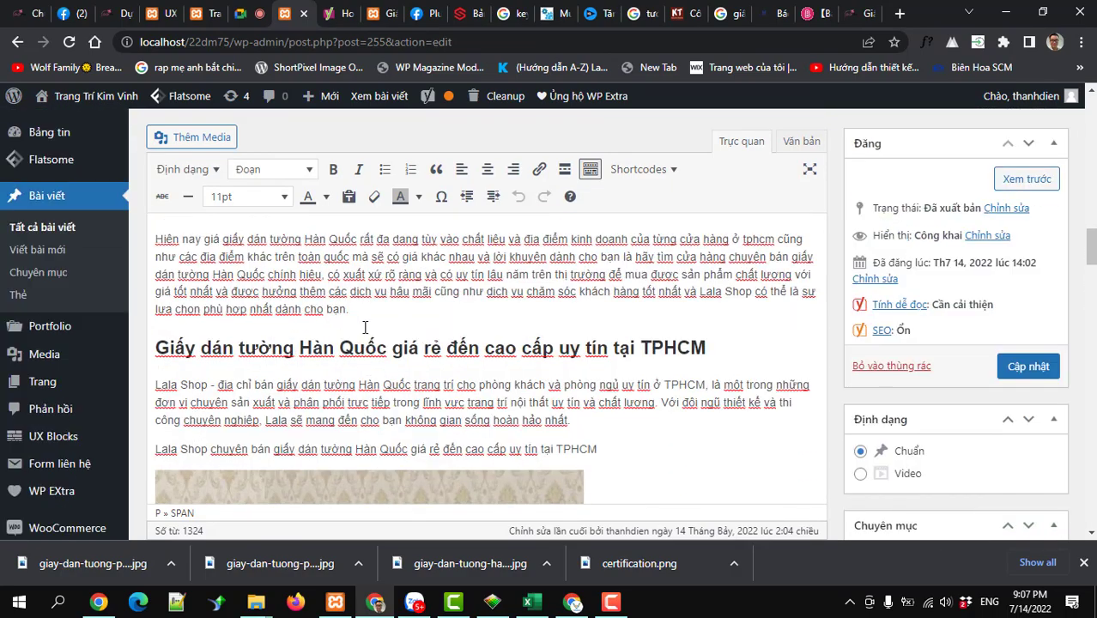
{"action": "scroll", "coordinate": [365, 327], "scroll_direction": "up", "scroll_amount": 8}
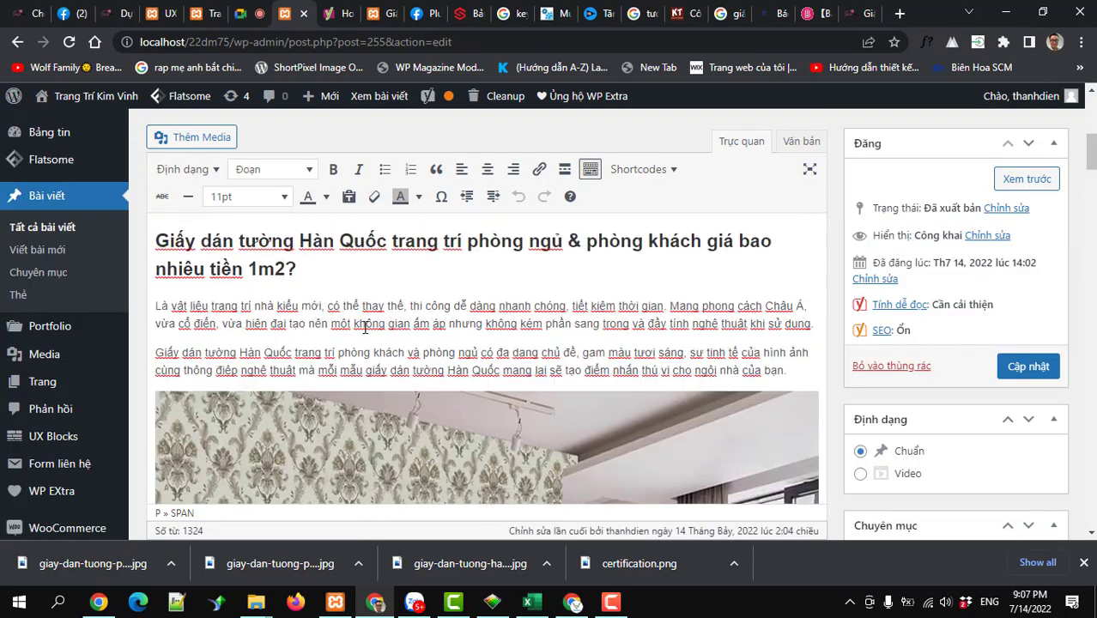
{"action": "scroll", "coordinate": [365, 327], "scroll_direction": "down", "scroll_amount": 3}
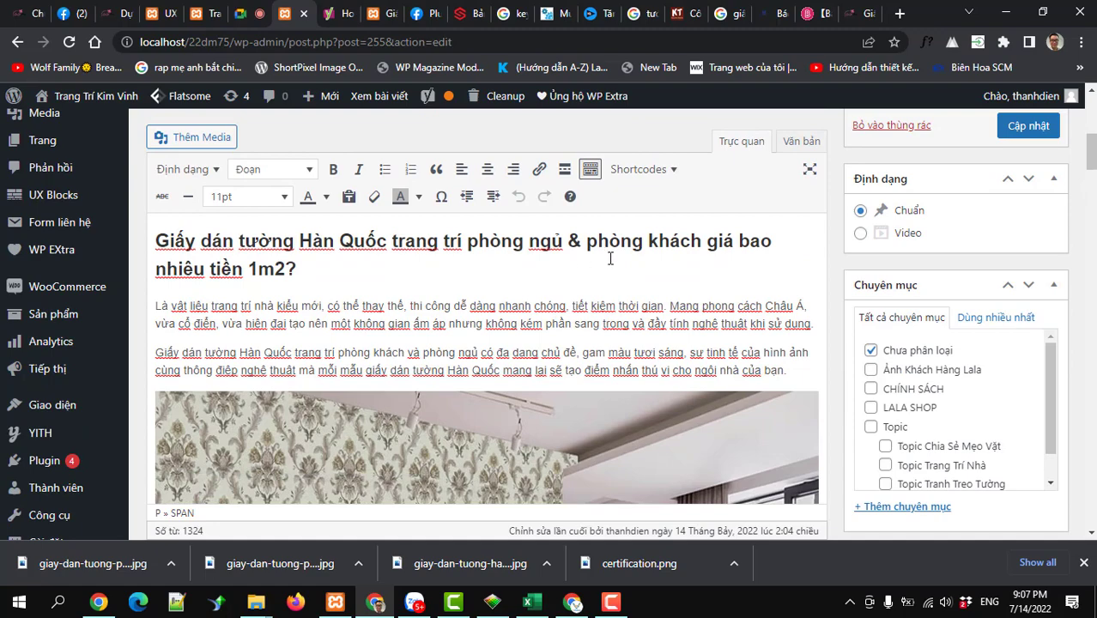
{"action": "left_click_drag", "start_coordinate": [567, 244], "coordinate": [163, 245]}
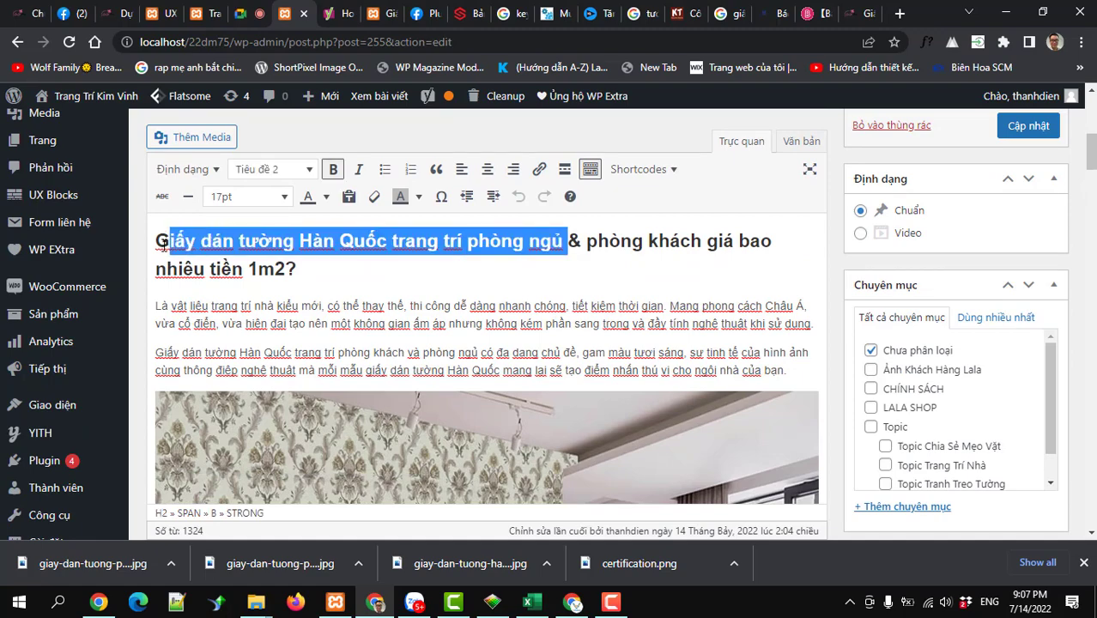
Enter "Giấy dán tường Hàn Quốc trang trí phòng ngủ" as the related keyphrase (Cụm từ khóa).
{"action": "scroll", "coordinate": [421, 373], "scroll_direction": "down", "scroll_amount": 15}
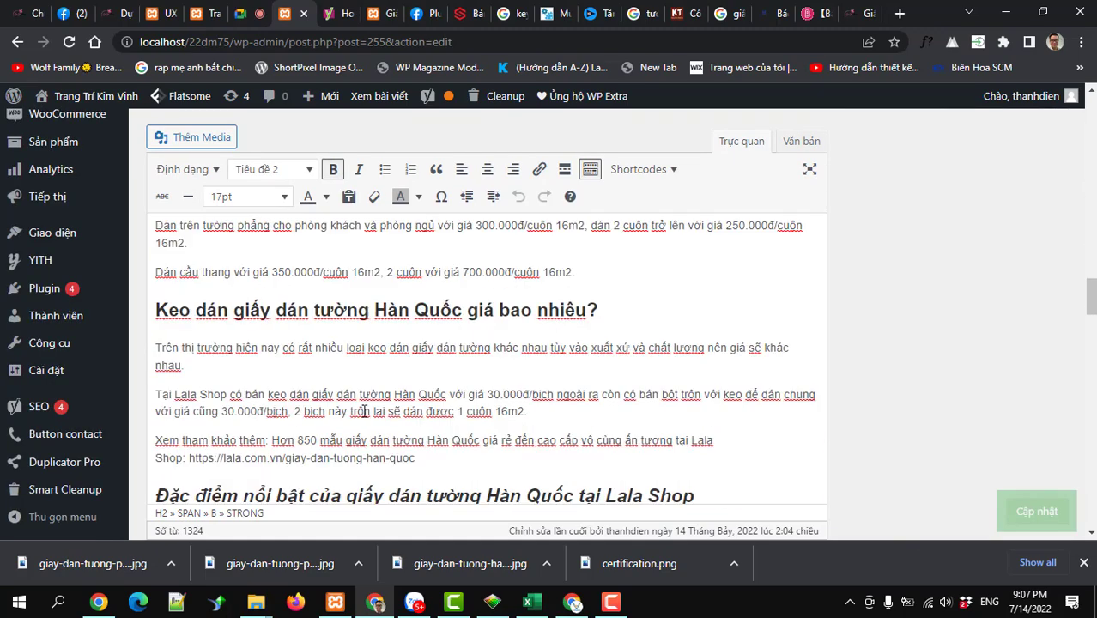
{"action": "scroll", "coordinate": [292, 429], "scroll_direction": "up", "scroll_amount": 3}
{"action": "scroll", "coordinate": [283, 421], "scroll_direction": "down", "scroll_amount": 4}
{"action": "scroll", "coordinate": [275, 416], "scroll_direction": "down", "scroll_amount": 4}
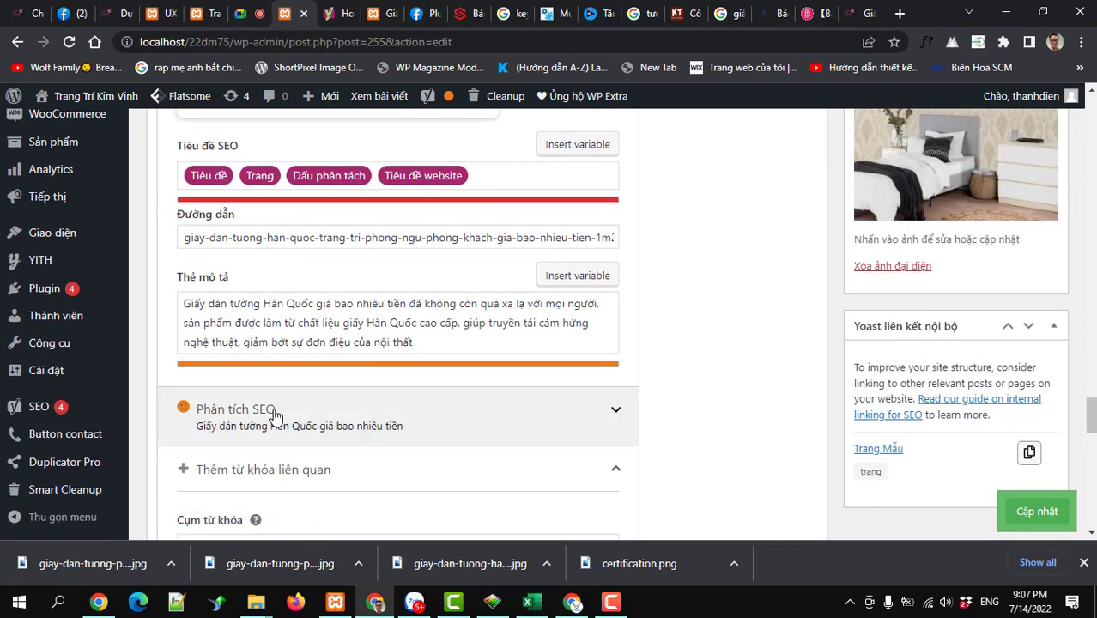
{"action": "left_click", "coordinate": [232, 463]}
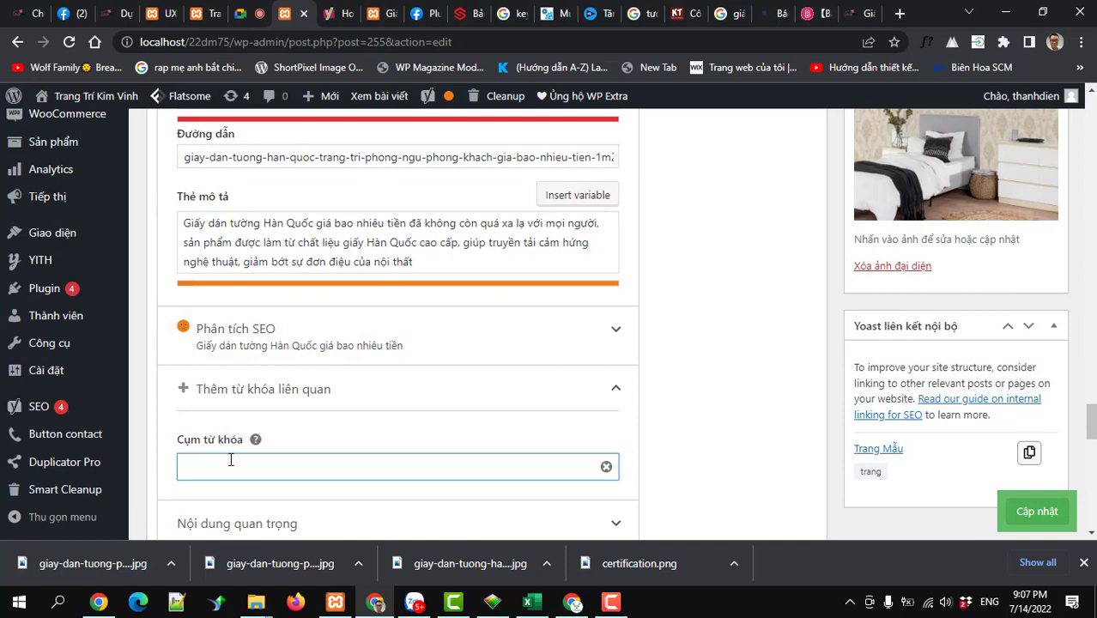
{"action": "type", "text": "Giấy dán tường Hàn Quốc trang trí phòng ngủ"}
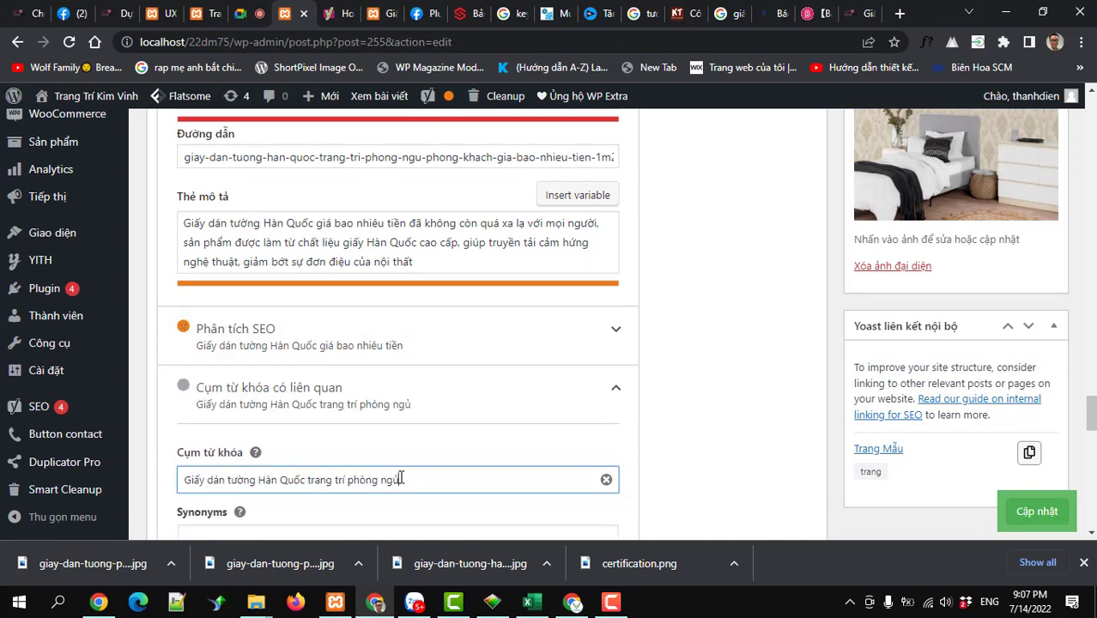
Append "phòng ngủ" to the end of the meta description.
{"action": "scroll", "coordinate": [399, 479], "scroll_direction": "down", "scroll_amount": 2}
{"action": "scroll", "coordinate": [355, 407], "scroll_direction": "down", "scroll_amount": 1}
{"action": "scroll", "coordinate": [355, 408], "scroll_direction": "up", "scroll_amount": 5}
{"action": "scroll", "coordinate": [342, 394], "scroll_direction": "up", "scroll_amount": 1}
{"action": "scroll", "coordinate": [397, 467], "scroll_direction": "down", "scroll_amount": 3}
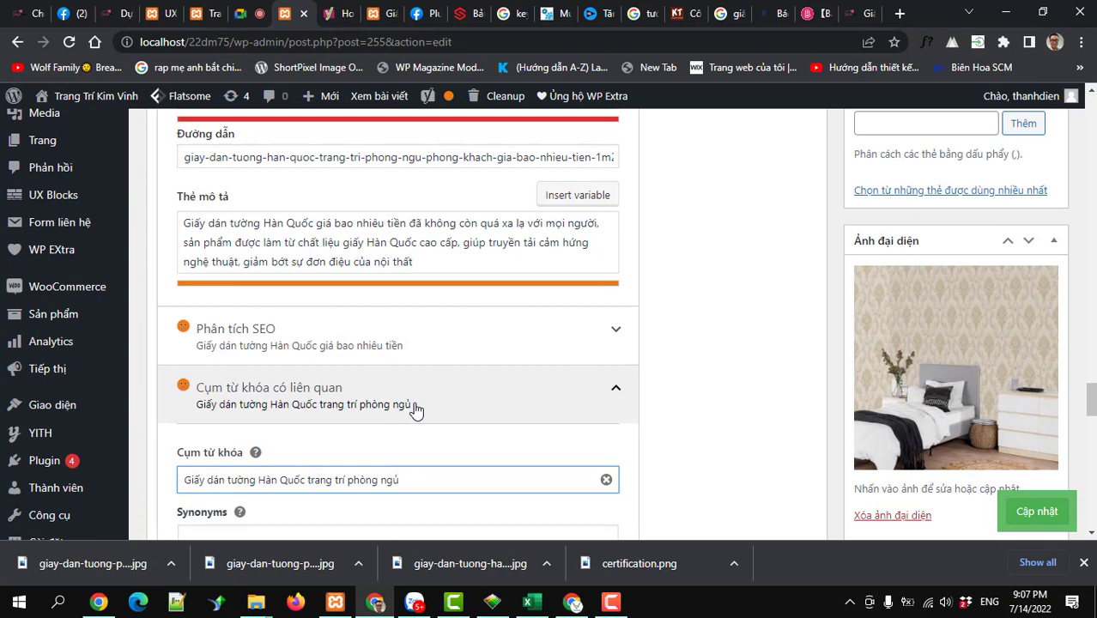
{"action": "left_click", "coordinate": [434, 267]}
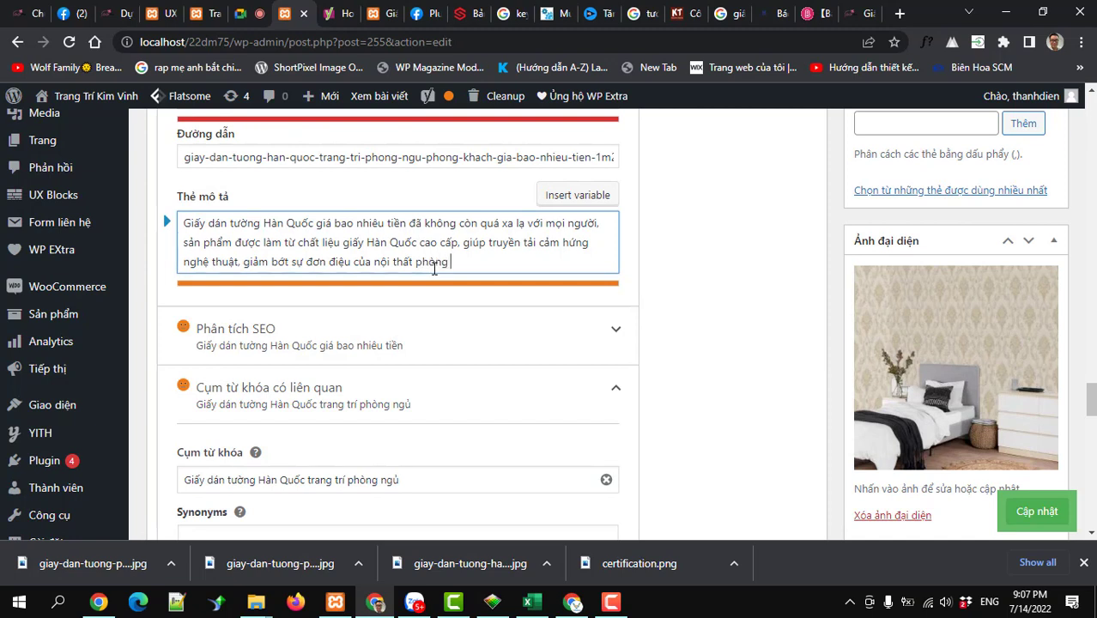
{"action": "type", "text": "phòng ngủ"}
Open the Yoast SEO analysis for the main keyphrase and review its listed problems.
{"action": "scroll", "coordinate": [422, 384], "scroll_direction": "down", "scroll_amount": 2}
{"action": "scroll", "coordinate": [588, 397], "scroll_direction": "up", "scroll_amount": 6}
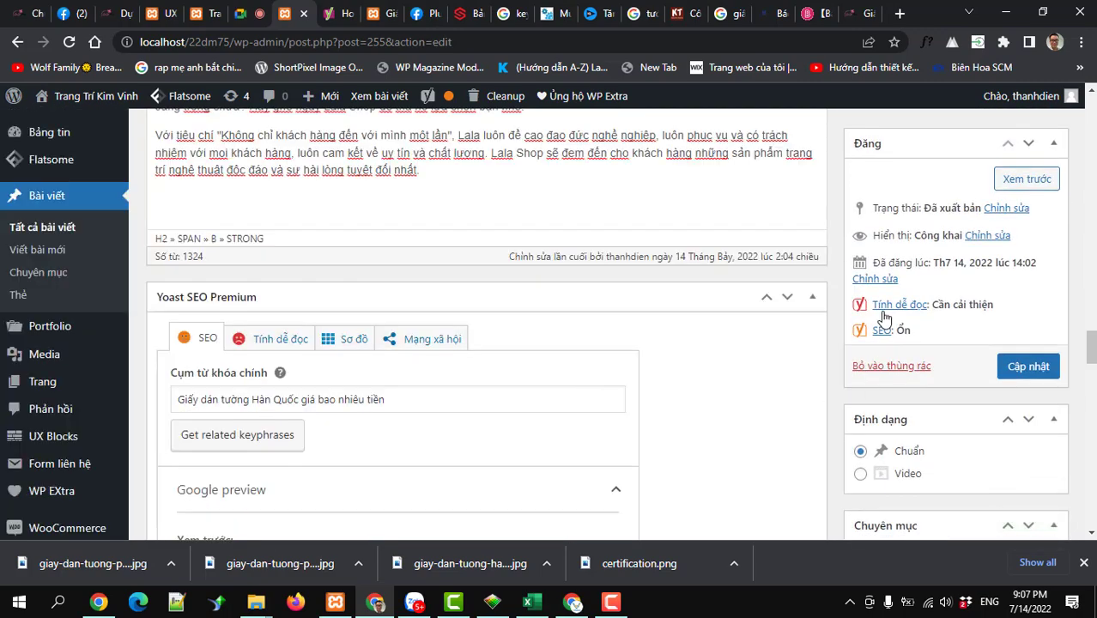
{"action": "left_click", "coordinate": [880, 331]}
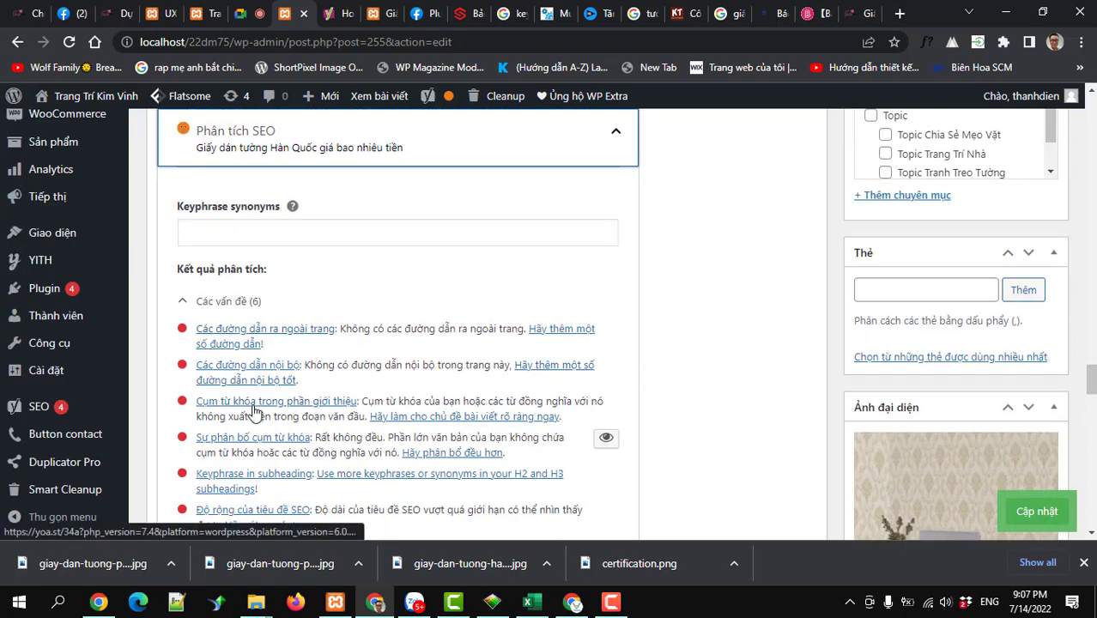
{"action": "scroll", "coordinate": [255, 412], "scroll_direction": "down", "scroll_amount": 1}
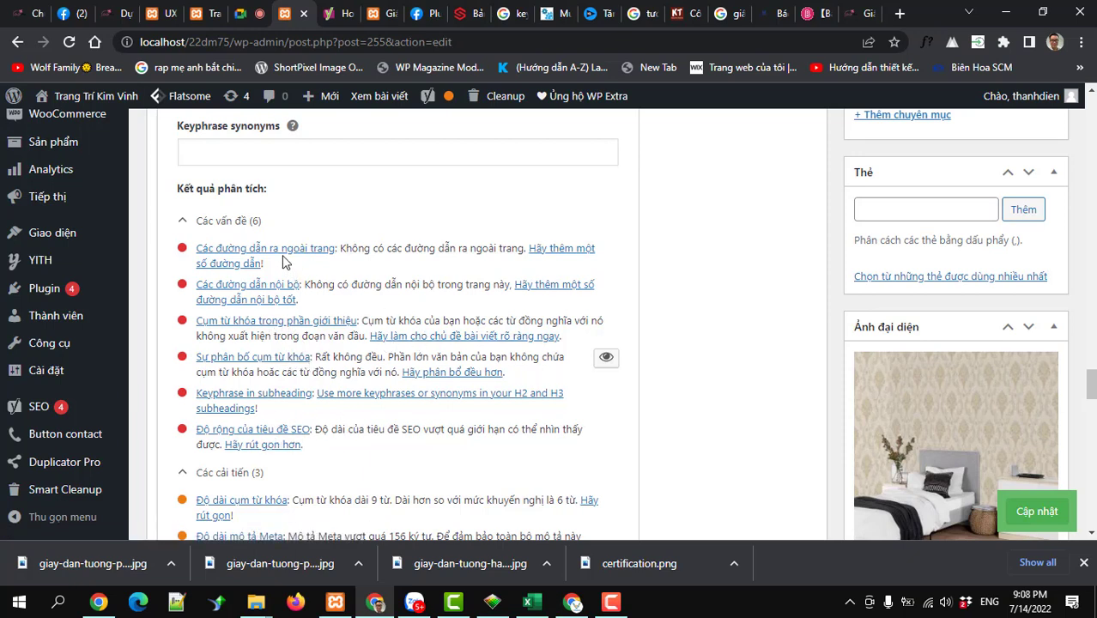
Copy "Giấy dán tường Hàn Quốc" from the start of the article's opening paragraph.
{"action": "scroll", "coordinate": [514, 327], "scroll_direction": "up", "scroll_amount": 15}
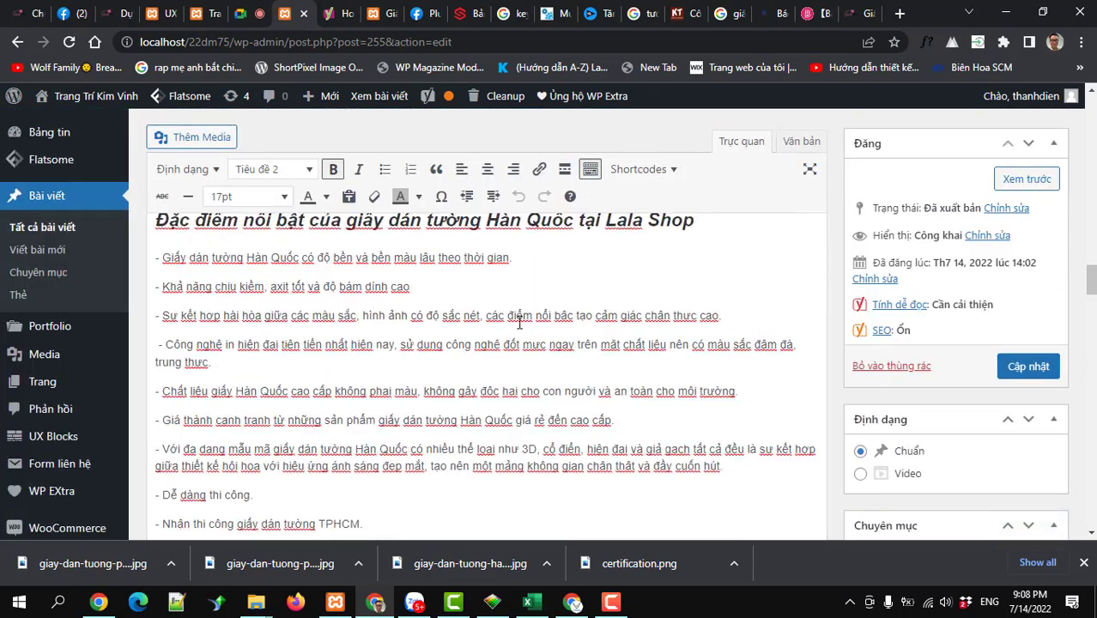
{"action": "scroll", "coordinate": [522, 321], "scroll_direction": "up", "scroll_amount": 15}
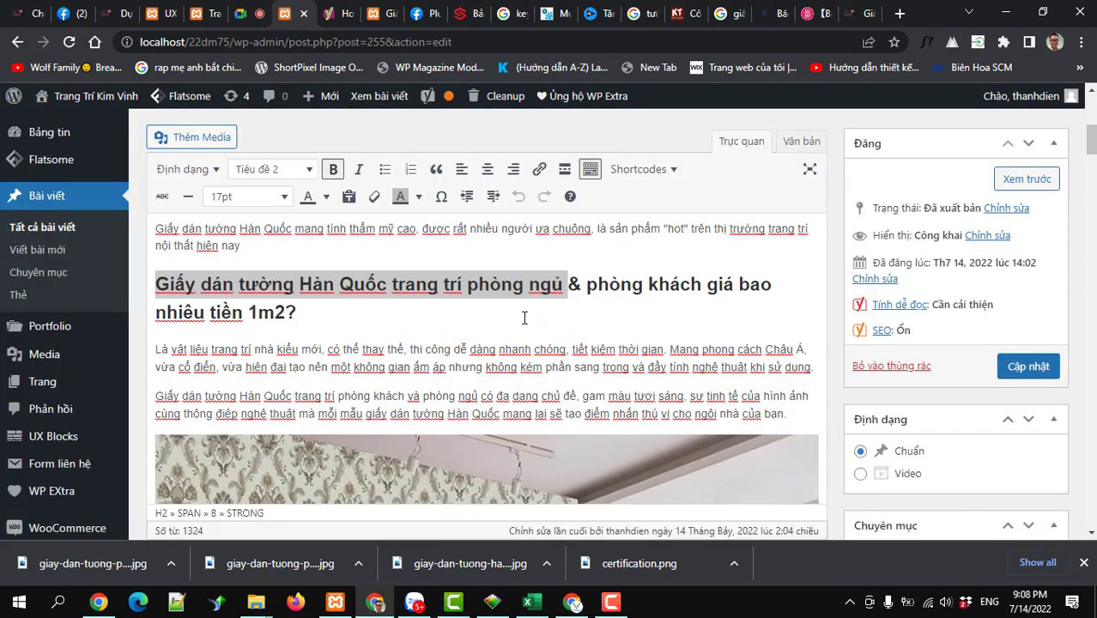
{"action": "scroll", "coordinate": [344, 401], "scroll_direction": "up", "scroll_amount": 2}
{"action": "scroll", "coordinate": [333, 391], "scroll_direction": "down", "scroll_amount": 3}
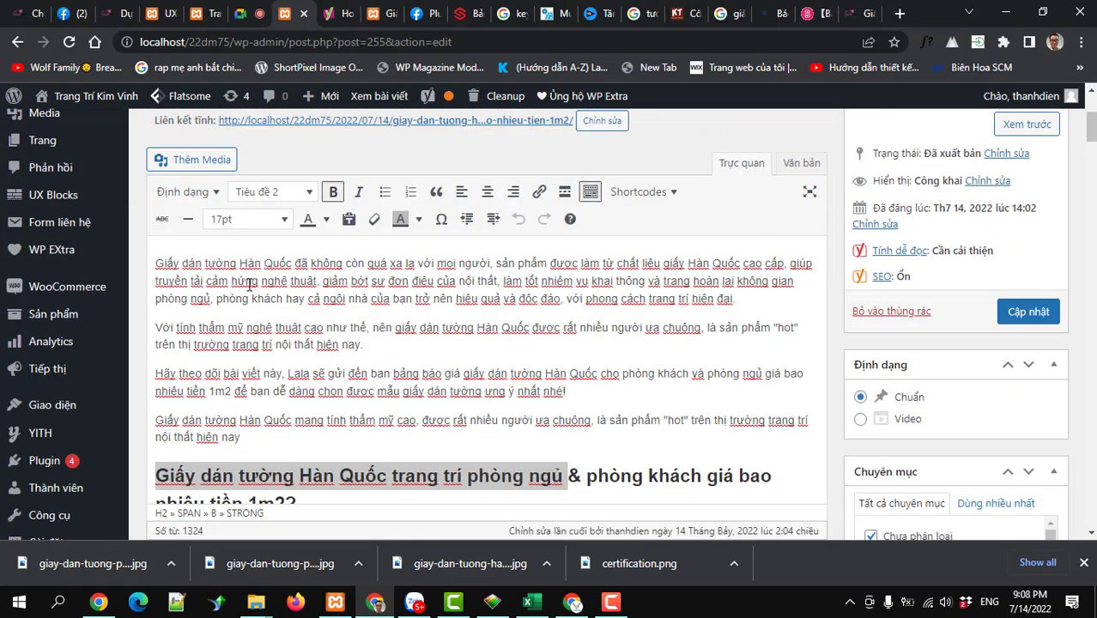
{"action": "left_click", "coordinate": [296, 266]}
{"action": "left_click_drag", "start_coordinate": [286, 266], "coordinate": [153, 258]}
{"action": "key", "text": "ctrl+c"}
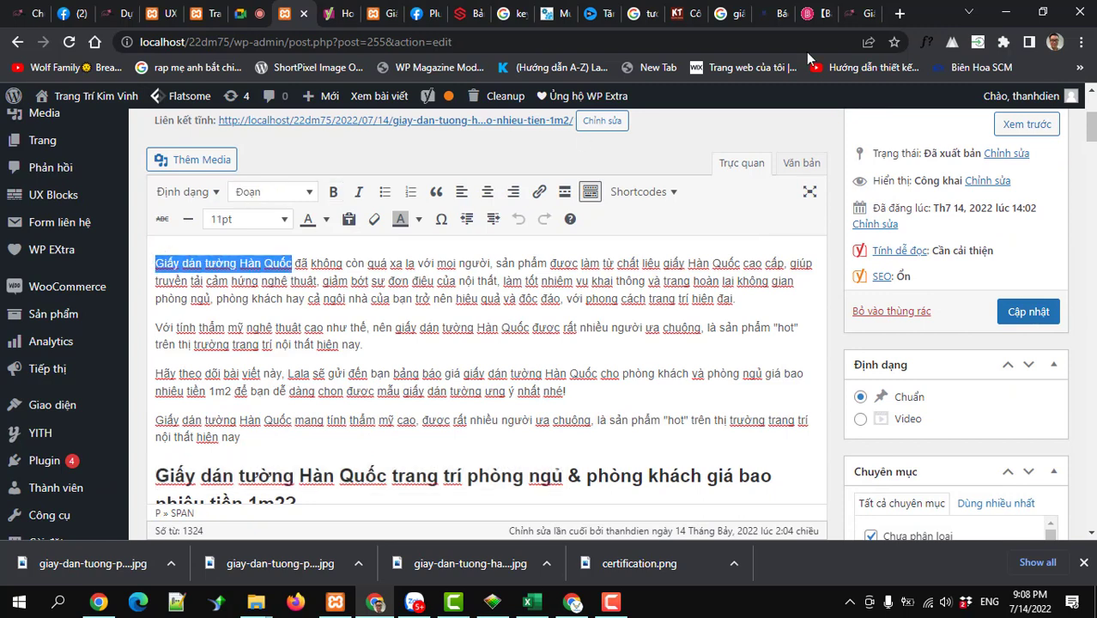
Search Google in a new browser tab for "Giấy dán tường Hàn Quốc" and refine the query to "giấy dán tường hàn quốc wikipedia".
{"action": "left_click", "coordinate": [899, 12]}
{"action": "key", "text": "ctrl+v"}
{"action": "key", "text": "Return"}
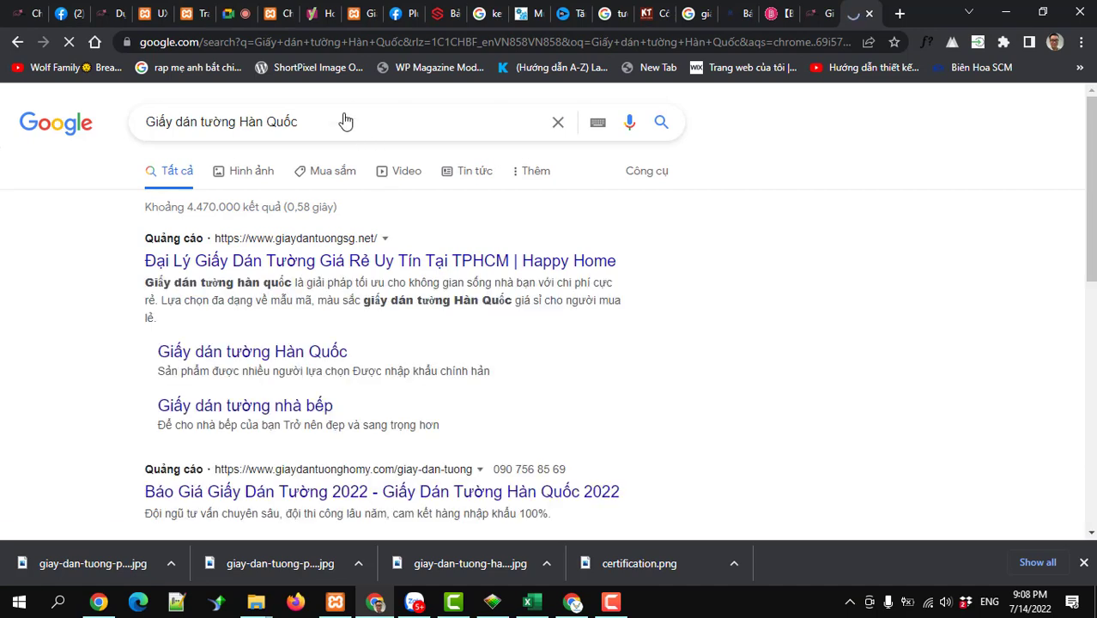
{"action": "type", "text": "wi"}
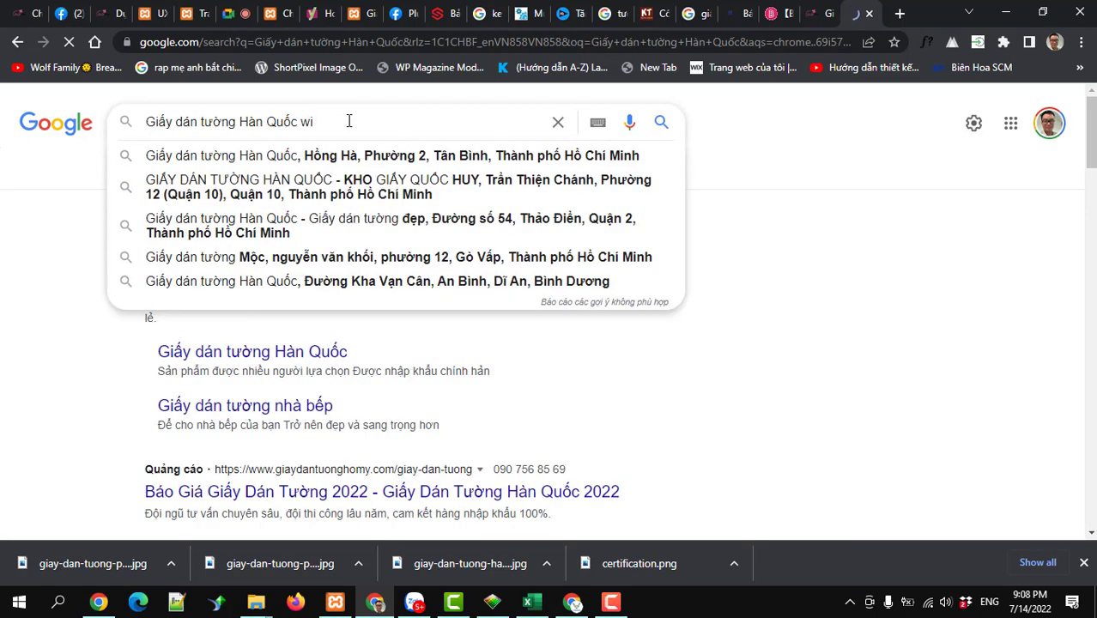
{"action": "key", "text": "BackSpace"}
{"action": "key", "text": "BackSpace"}
{"action": "type", "text": "media"}
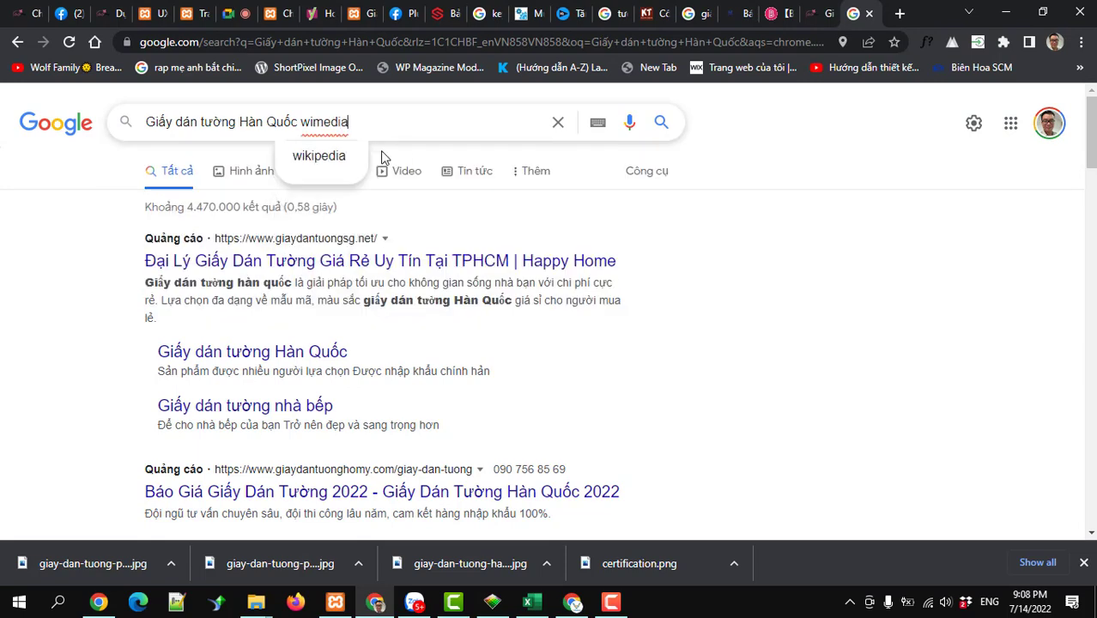
{"action": "left_click", "coordinate": [324, 161]}
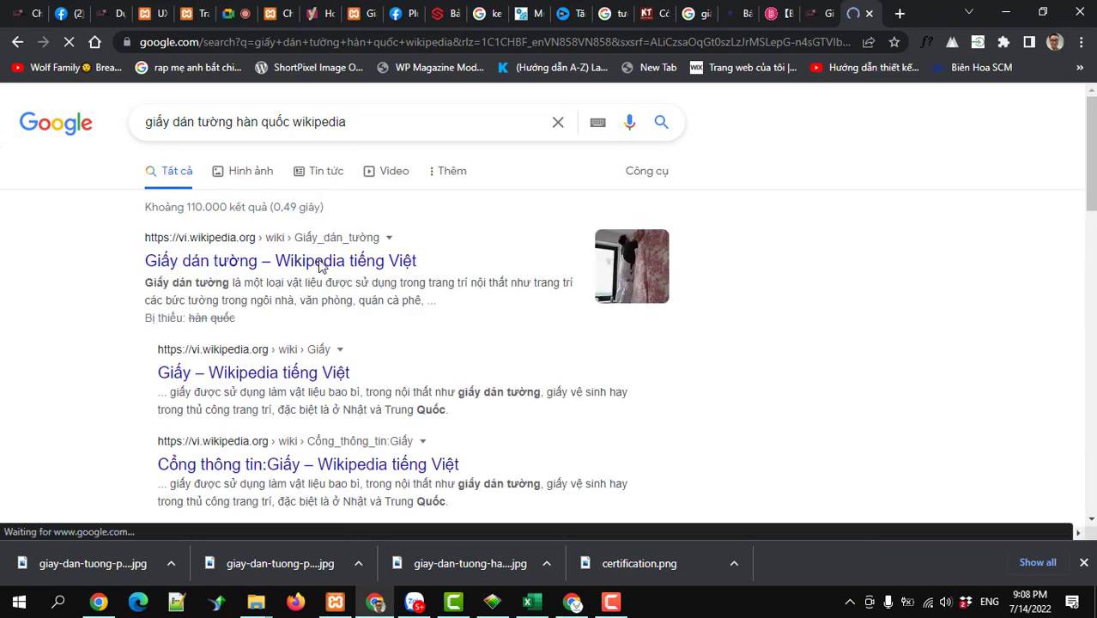
Copy the address of the Vietnamese Wikipedia article "Giấy dán tường" and link the article's opening "Giấy dán tường Hàn Quốc" to it.
{"action": "left_click", "coordinate": [322, 268]}
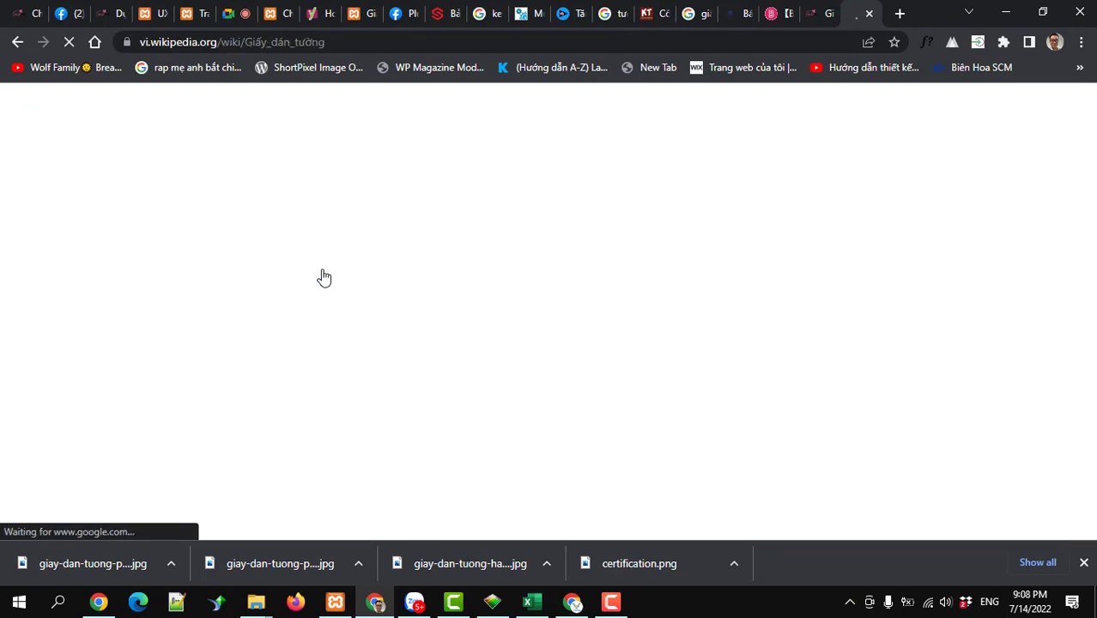
{"action": "left_click", "coordinate": [286, 42]}
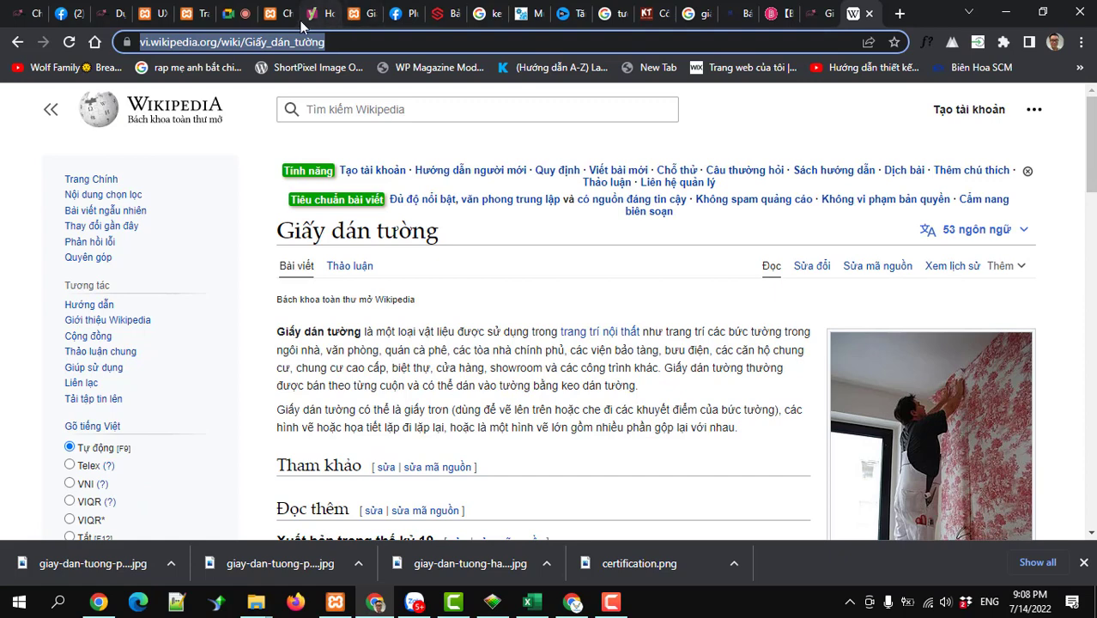
{"action": "left_click", "coordinate": [353, 19]}
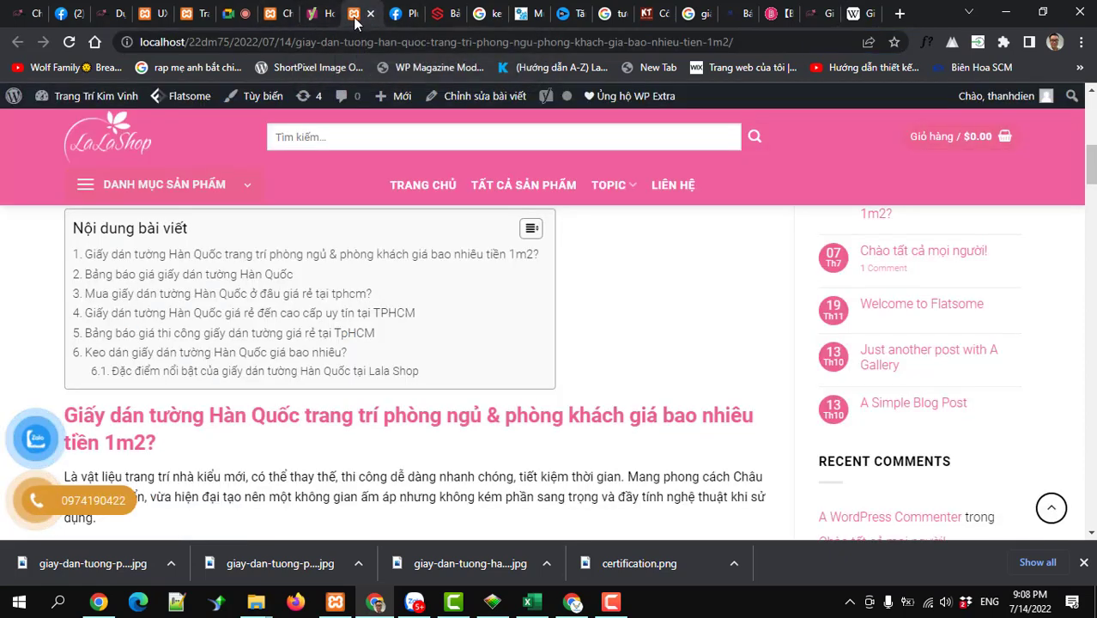
{"action": "left_click", "coordinate": [276, 19]}
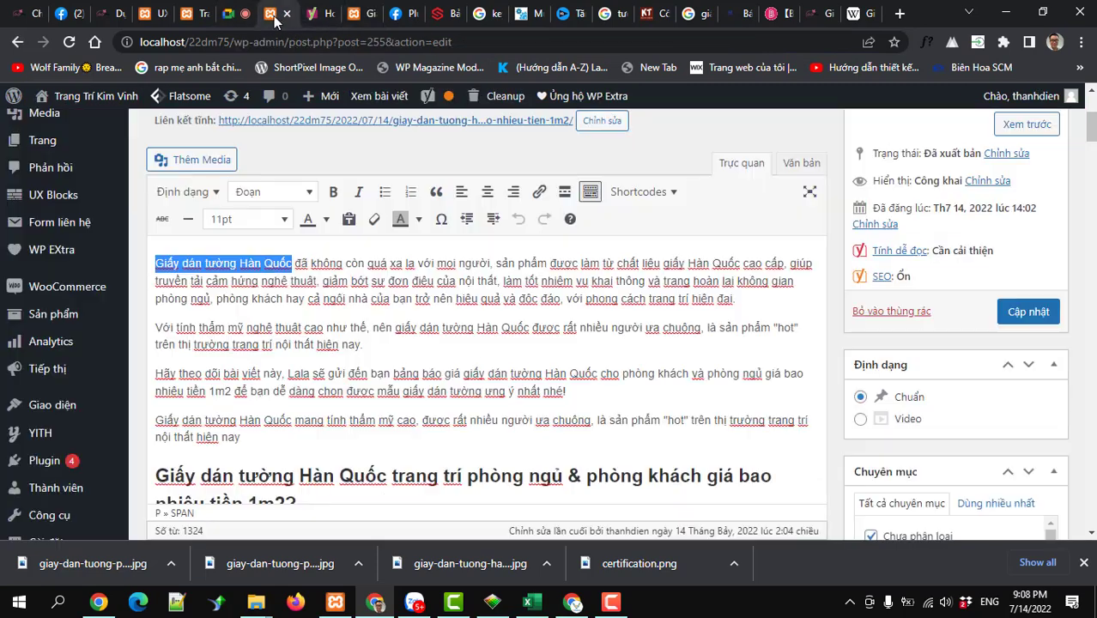
{"action": "left_click", "coordinate": [539, 192]}
{"action": "type", "text": "https://vi.wikipedia.org/wiki/Gi%E1%BA%A5y_d%C3%A1n_t%C6%B0%E1%BB%9Dng"}
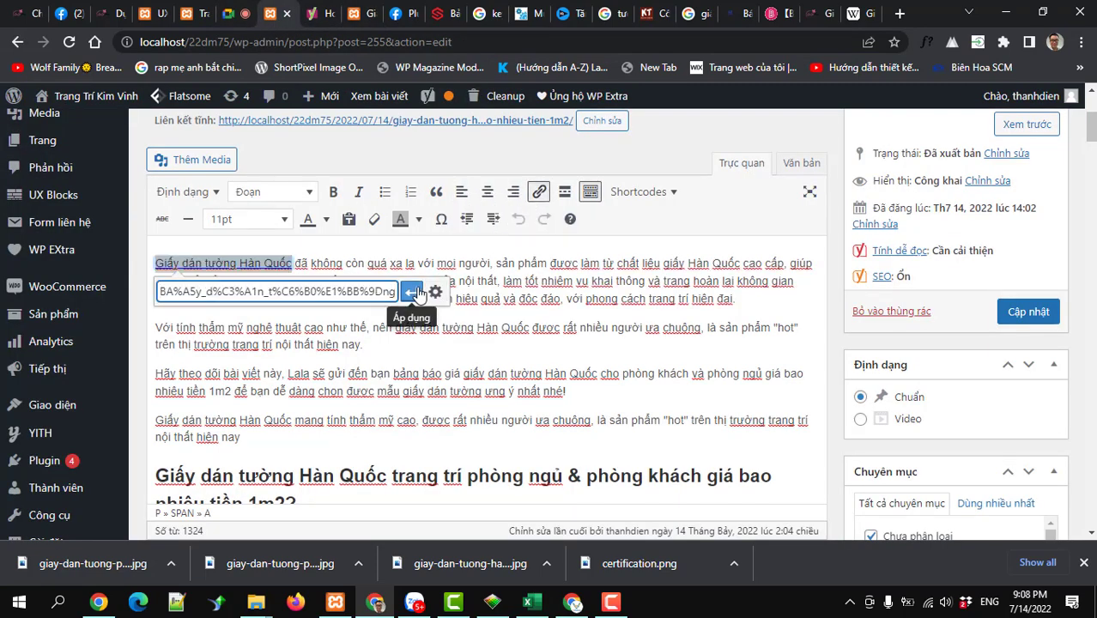
{"action": "left_click", "coordinate": [412, 292]}
Copy "Hàn Quốc" from the first line below the heading "Mua giấy dán tường Hàn Quốc ở đâu giá rẻ tại tphcm?".
{"action": "scroll", "coordinate": [408, 360], "scroll_direction": "down", "scroll_amount": 5}
{"action": "scroll", "coordinate": [394, 377], "scroll_direction": "up", "scroll_amount": 5}
{"action": "scroll", "coordinate": [391, 393], "scroll_direction": "down", "scroll_amount": 15}
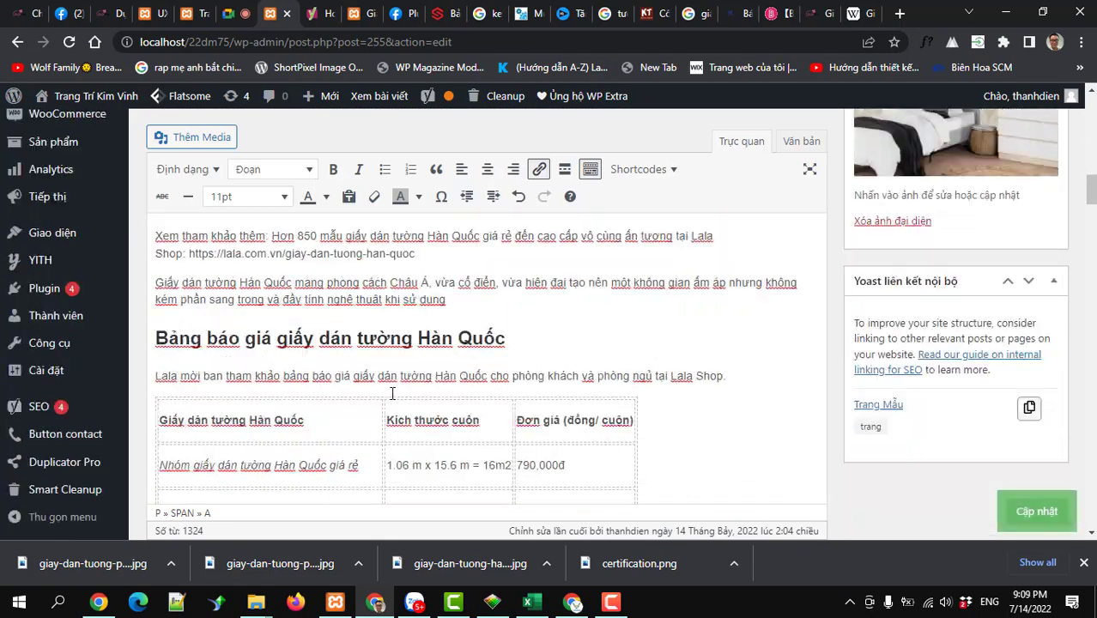
{"action": "scroll", "coordinate": [393, 394], "scroll_direction": "up", "scroll_amount": 3}
{"action": "scroll", "coordinate": [227, 331], "scroll_direction": "down", "scroll_amount": 2}
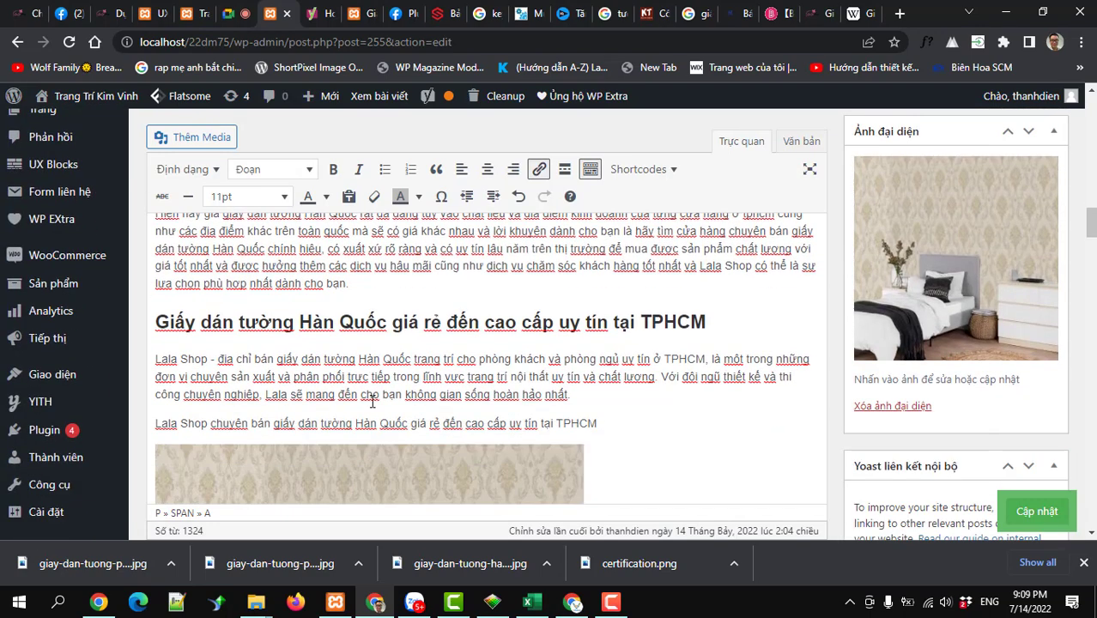
{"action": "scroll", "coordinate": [248, 333], "scroll_direction": "up", "scroll_amount": 2}
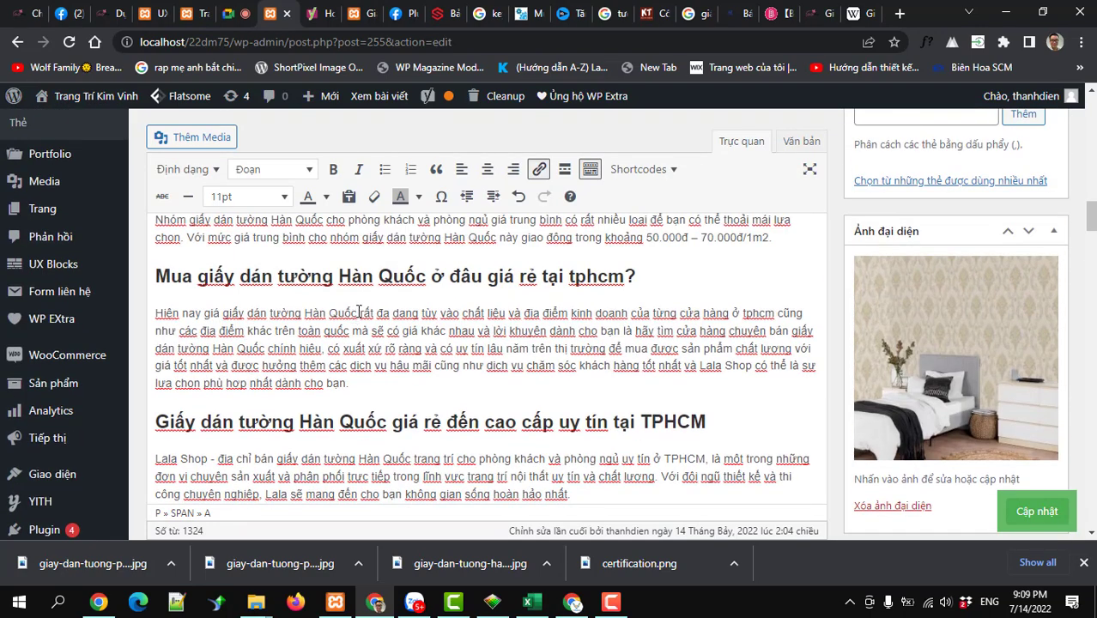
{"action": "left_click_drag", "start_coordinate": [358, 314], "coordinate": [308, 313]}
{"action": "key", "text": "ctrl+c"}
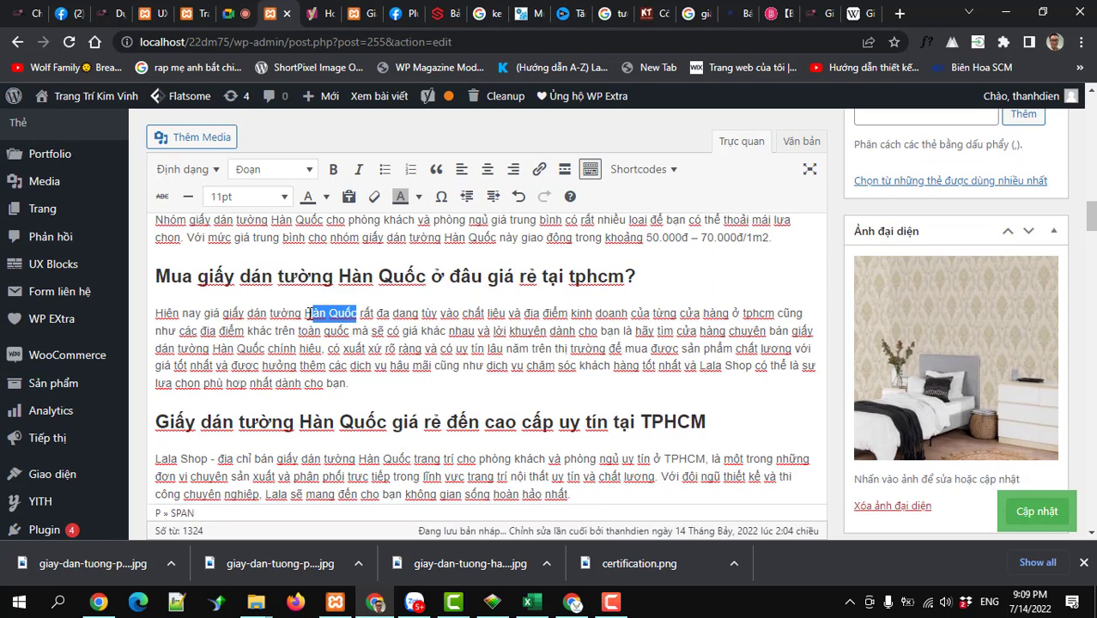
Look up "Hàn Quốc" on Vietnamese Wikipedia and copy the article's address.
{"action": "left_click", "coordinate": [854, 13]}
{"action": "left_click", "coordinate": [317, 115]}
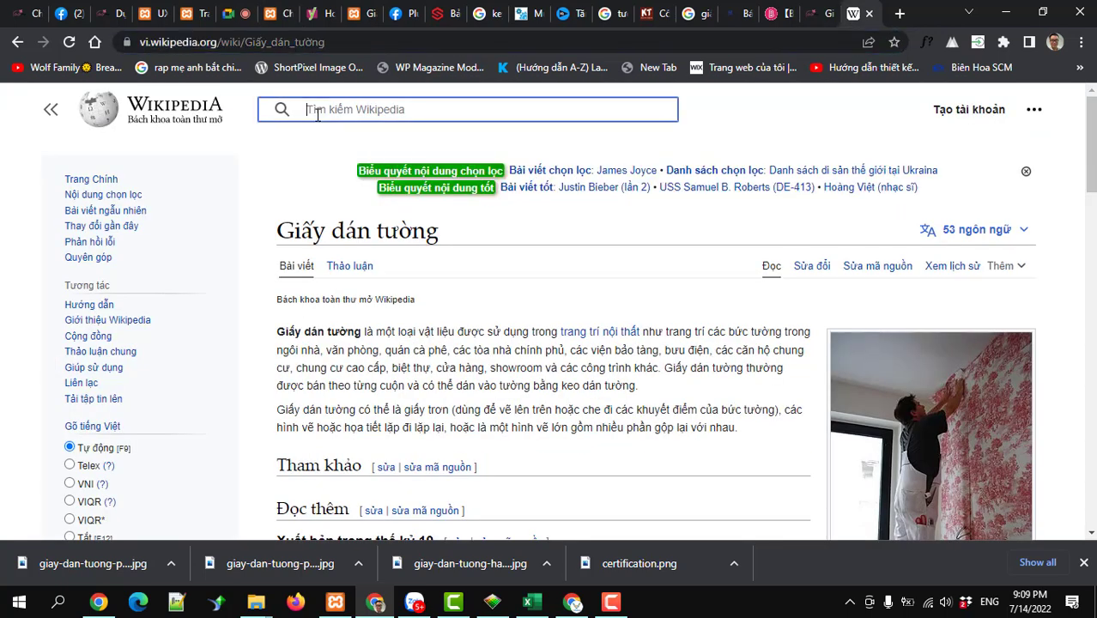
{"action": "key", "text": "ctrl+v"}
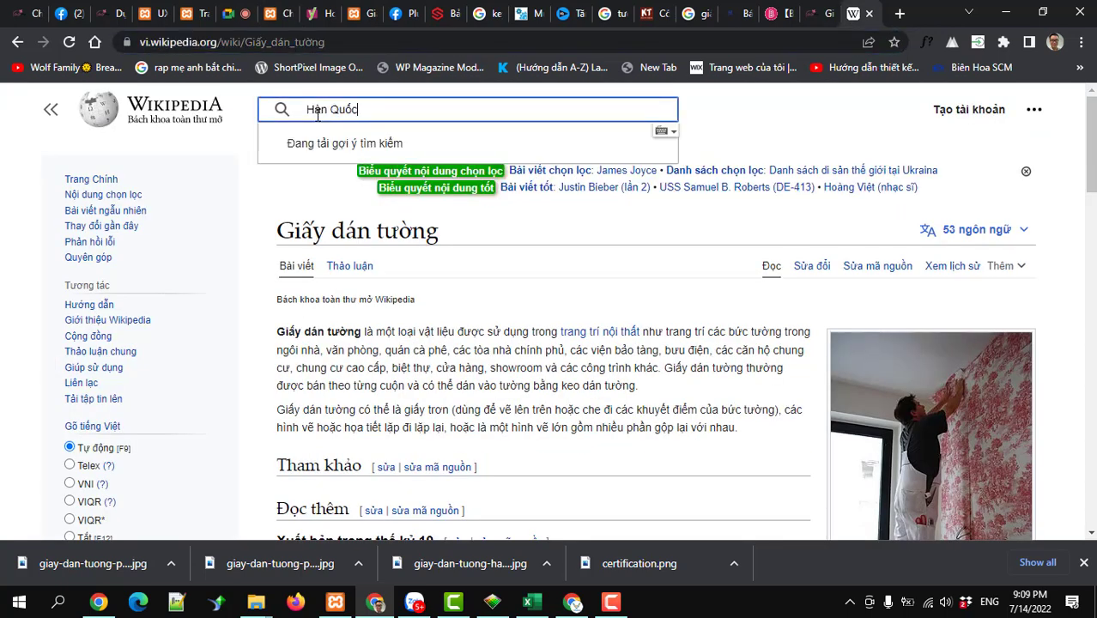
{"action": "key", "text": "Return"}
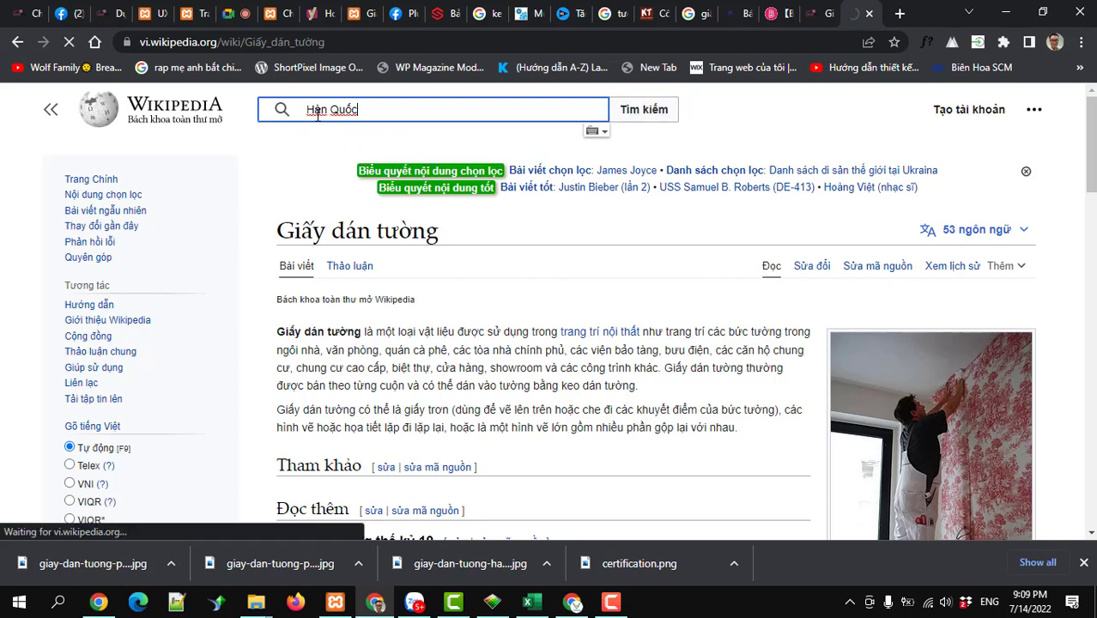
{"action": "left_click", "coordinate": [369, 43]}
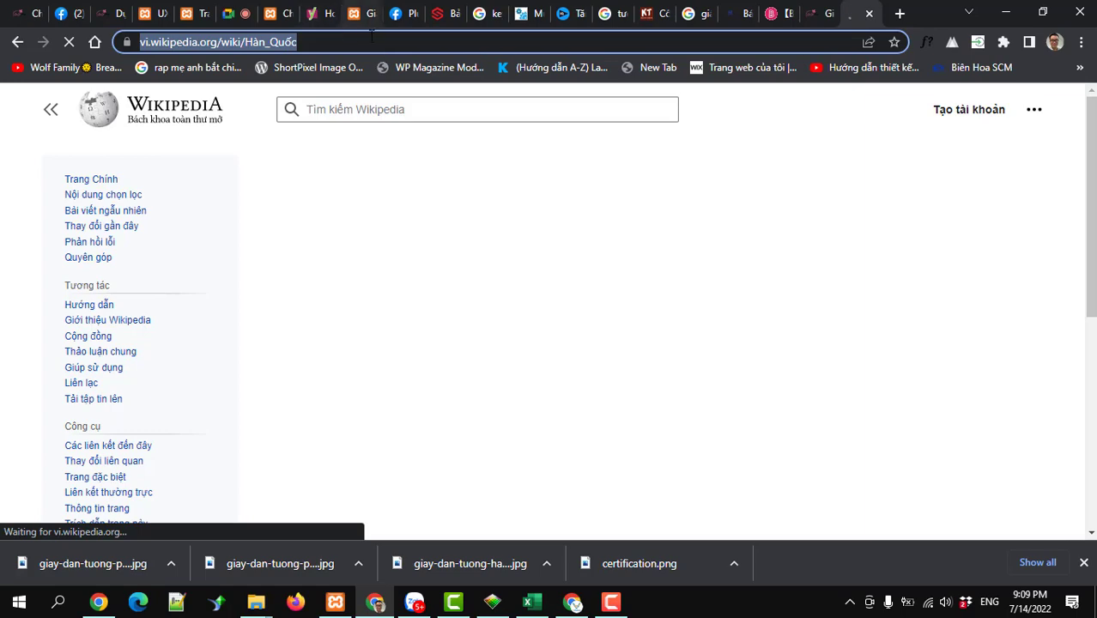
Link the selected "Hàn Quốc" in the WordPress post to vi.wikipedia.org/wiki/Hàn_Quốc.
{"action": "left_click", "coordinate": [273, 15]}
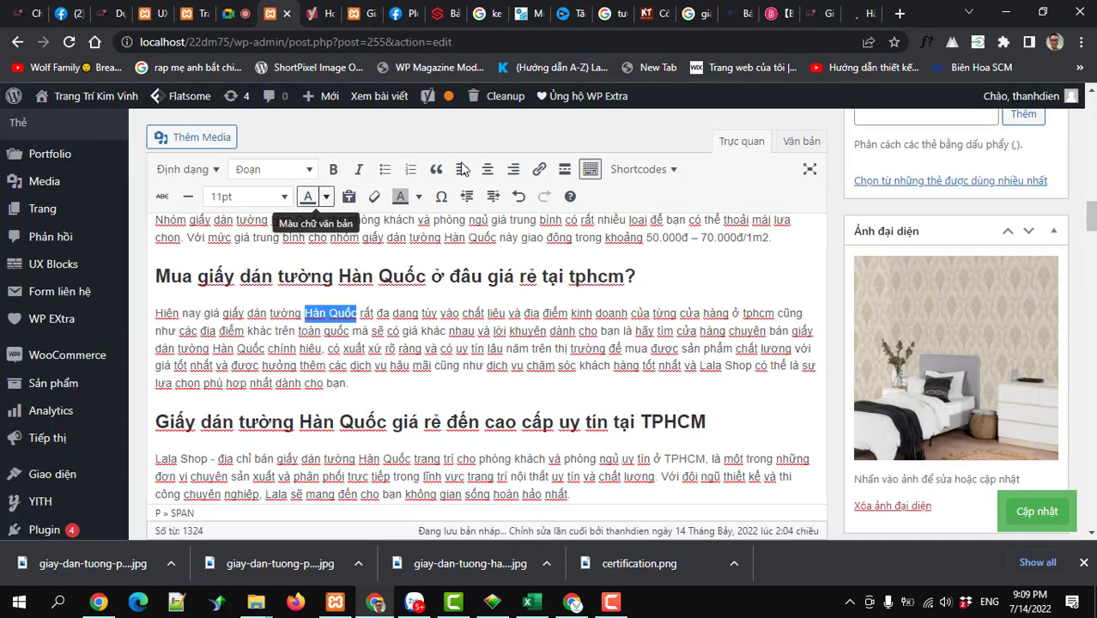
{"action": "left_click", "coordinate": [539, 171]}
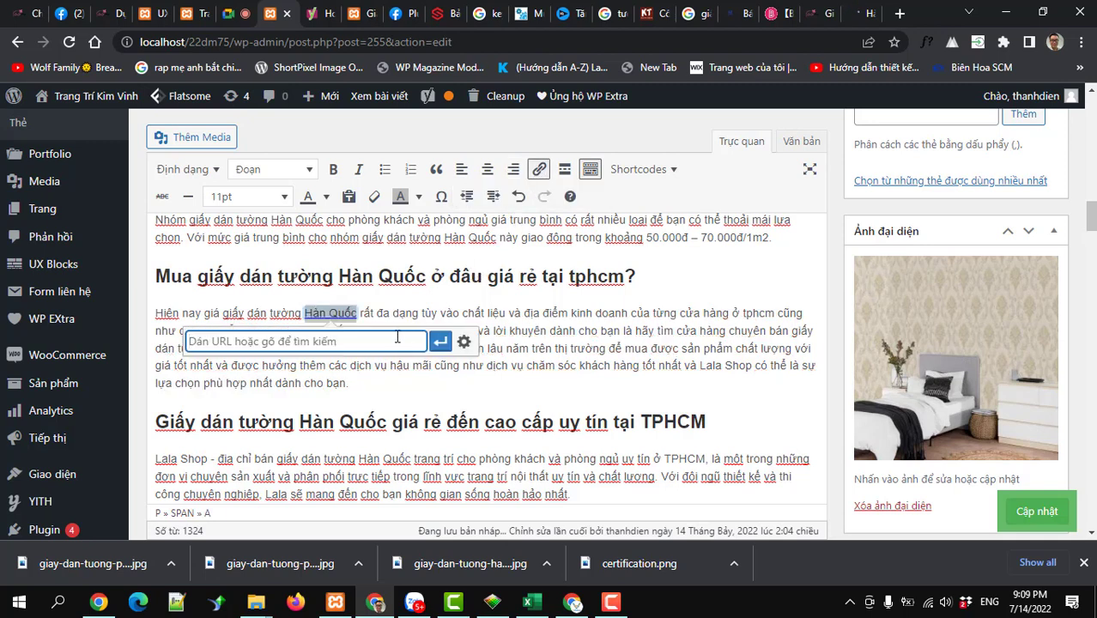
{"action": "type", "text": "https://vi.wikipedia.org/wiki/H%C3%A0n_Qu%E1%BB%91c"}
{"action": "left_click", "coordinate": [439, 342]}
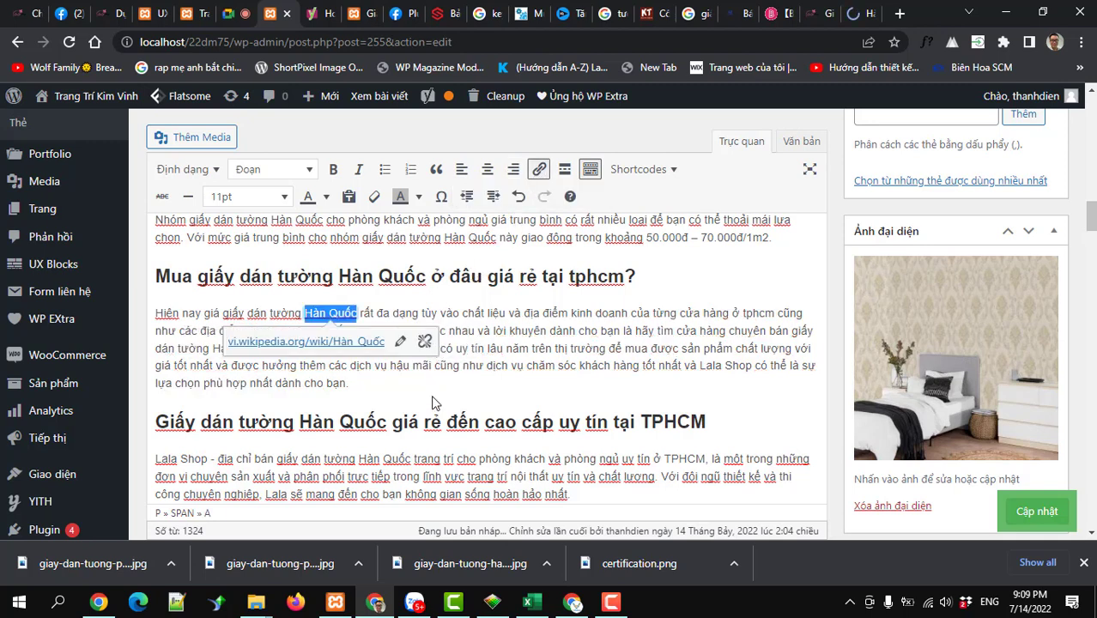
Review the remaining problems in the Yoast SEO analysis for the main keyphrase.
{"action": "scroll", "coordinate": [431, 399], "scroll_direction": "down", "scroll_amount": 15}
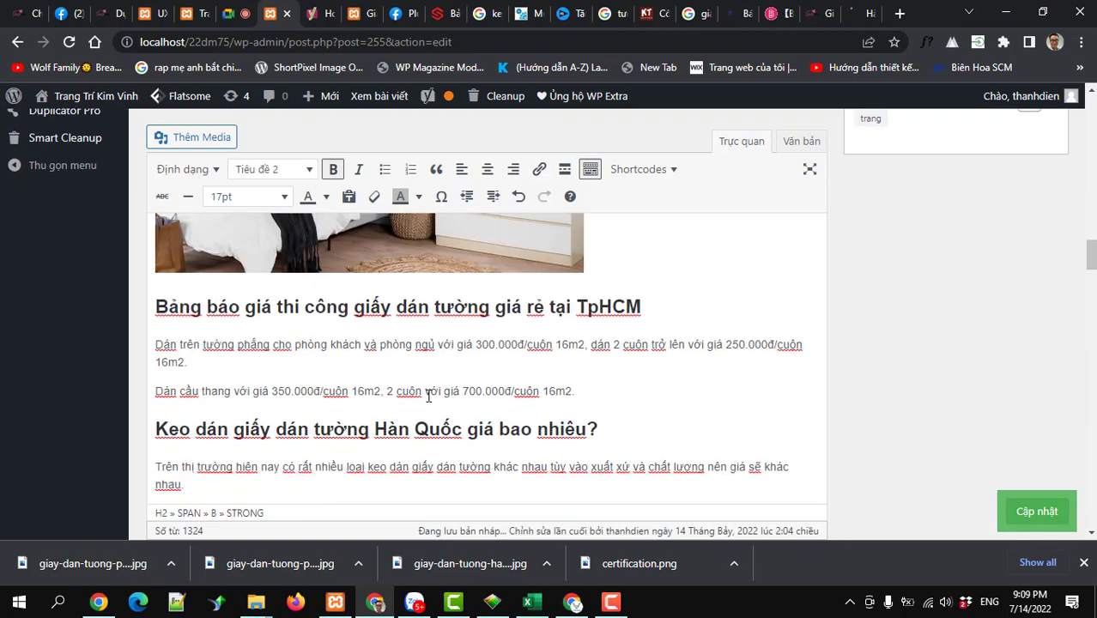
{"action": "scroll", "coordinate": [420, 388], "scroll_direction": "down", "scroll_amount": 10}
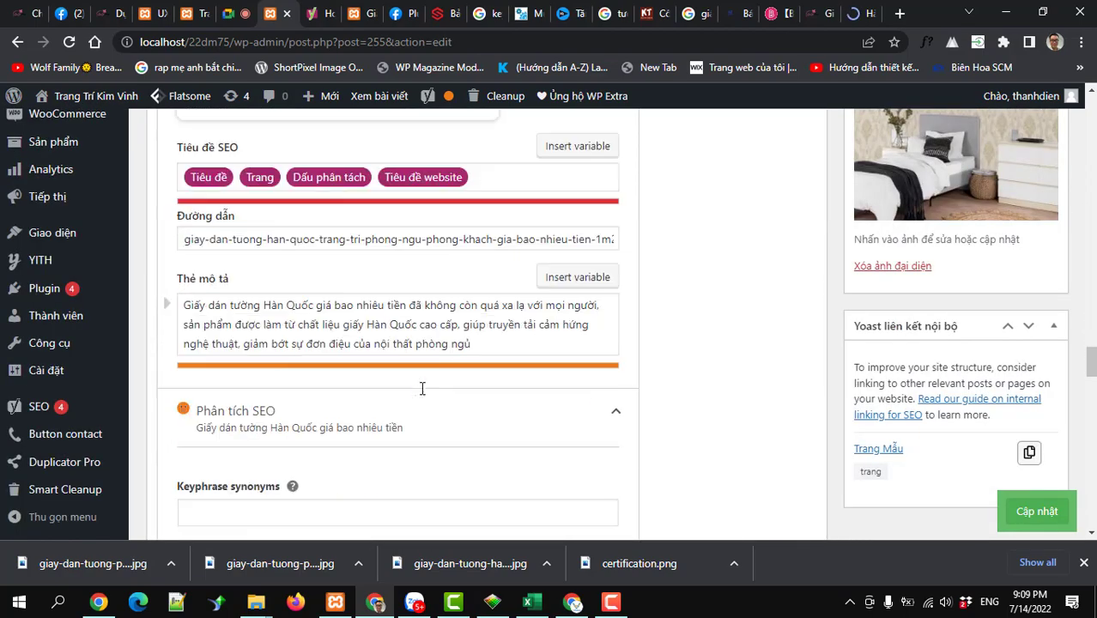
{"action": "scroll", "coordinate": [420, 393], "scroll_direction": "down", "scroll_amount": 1}
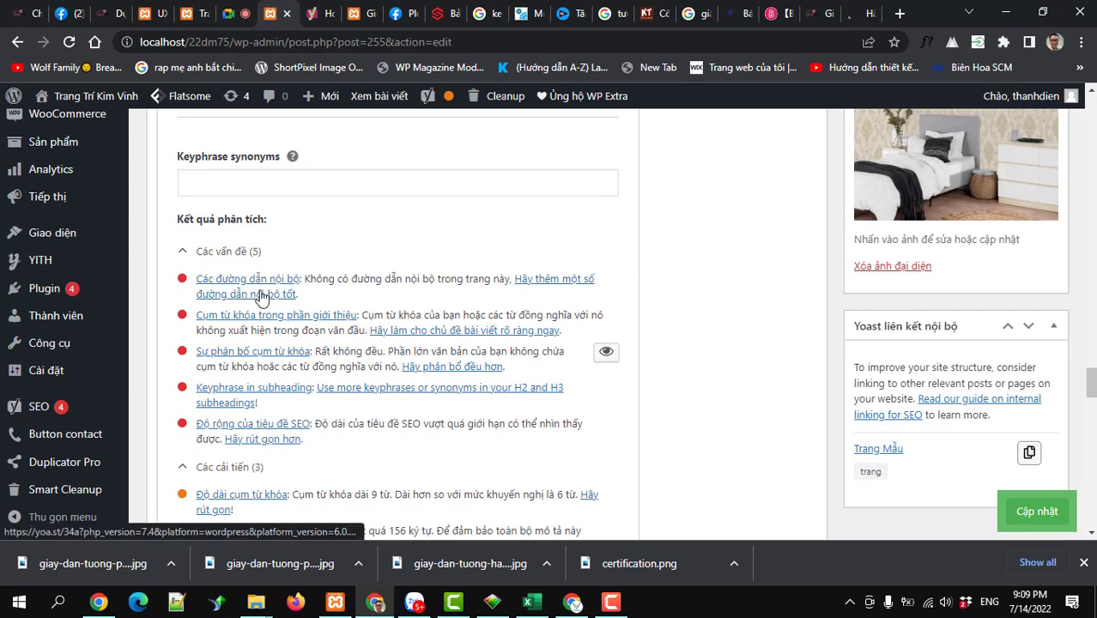
Examine the article's closing paragraphs against the internal-link, introduction, distribution, subheading and SEO-title problems listed by Yoast for the main keyphrase.
{"action": "scroll", "coordinate": [262, 297], "scroll_direction": "up", "scroll_amount": 15}
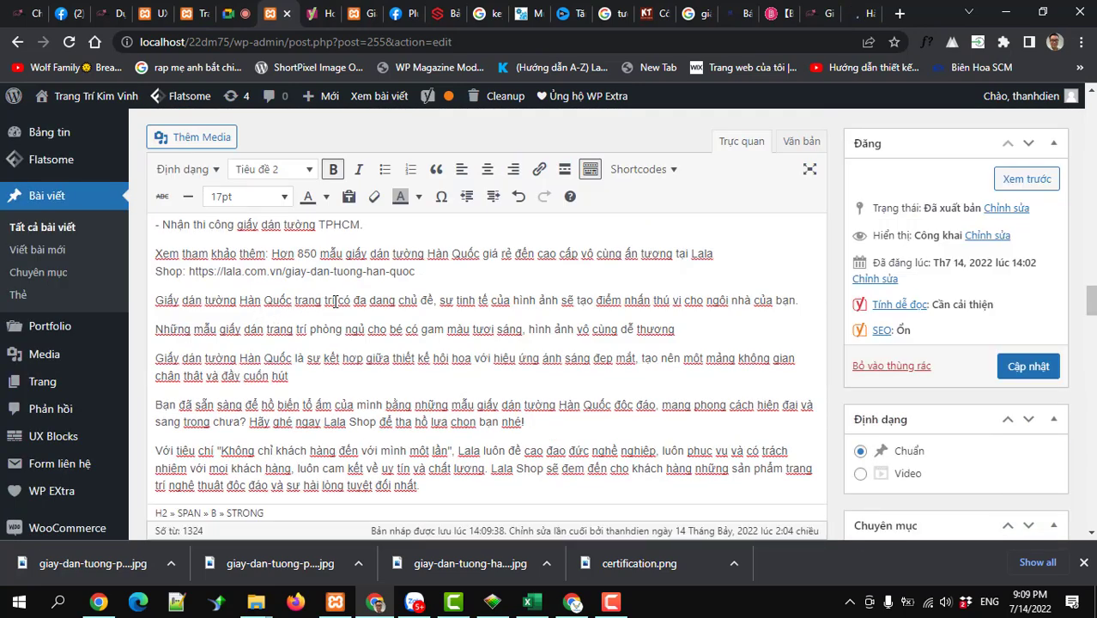
{"action": "left_click_drag", "start_coordinate": [334, 300], "coordinate": [150, 292]}
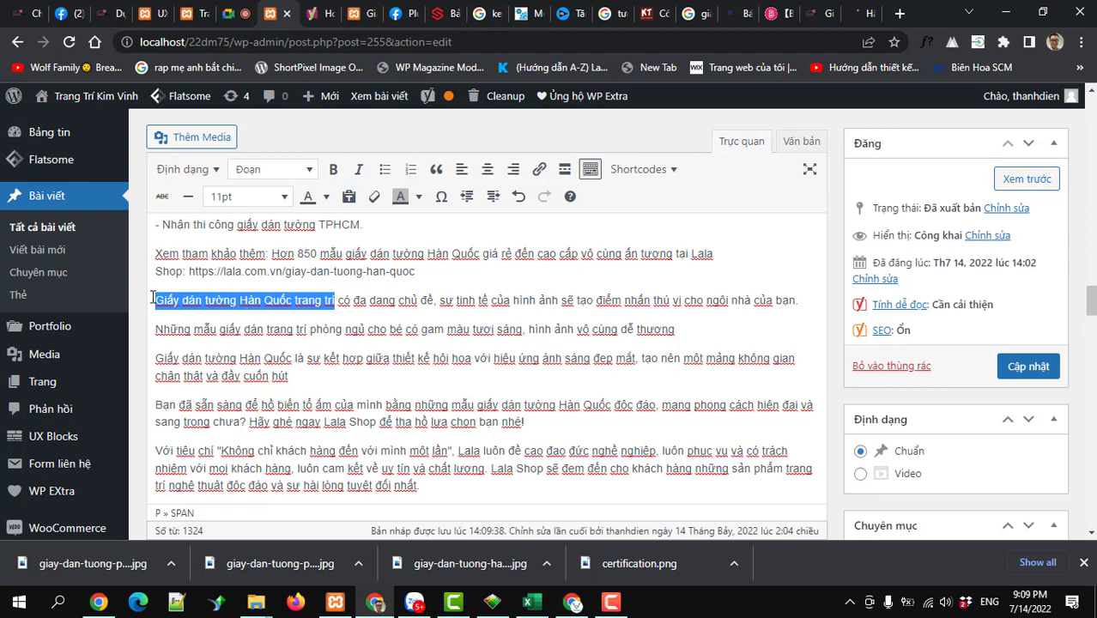
{"action": "scroll", "coordinate": [260, 316], "scroll_direction": "down", "scroll_amount": 10}
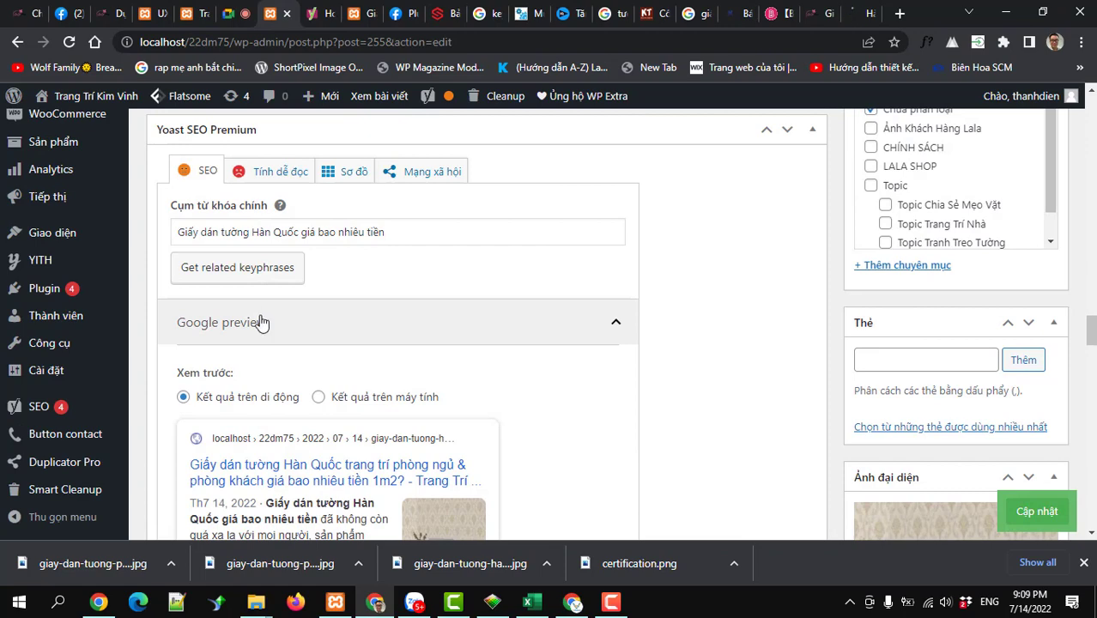
{"action": "scroll", "coordinate": [260, 320], "scroll_direction": "down", "scroll_amount": 10}
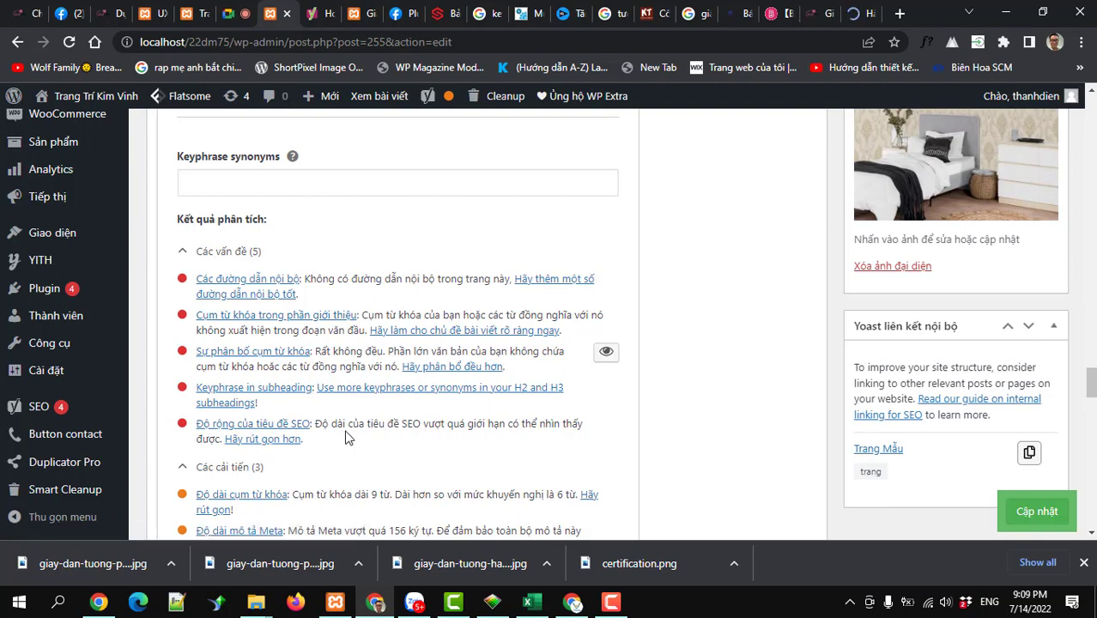
{"action": "scroll", "coordinate": [346, 430], "scroll_direction": "up", "scroll_amount": 10}
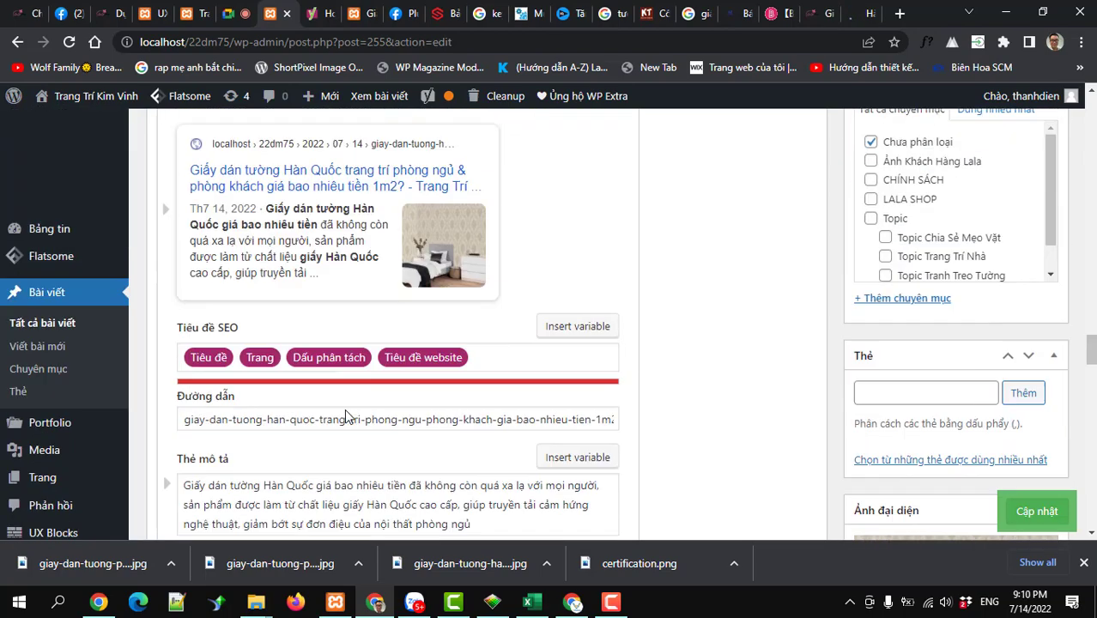
{"action": "scroll", "coordinate": [345, 408], "scroll_direction": "up", "scroll_amount": 5}
{"action": "scroll", "coordinate": [345, 409], "scroll_direction": "down", "scroll_amount": 12}
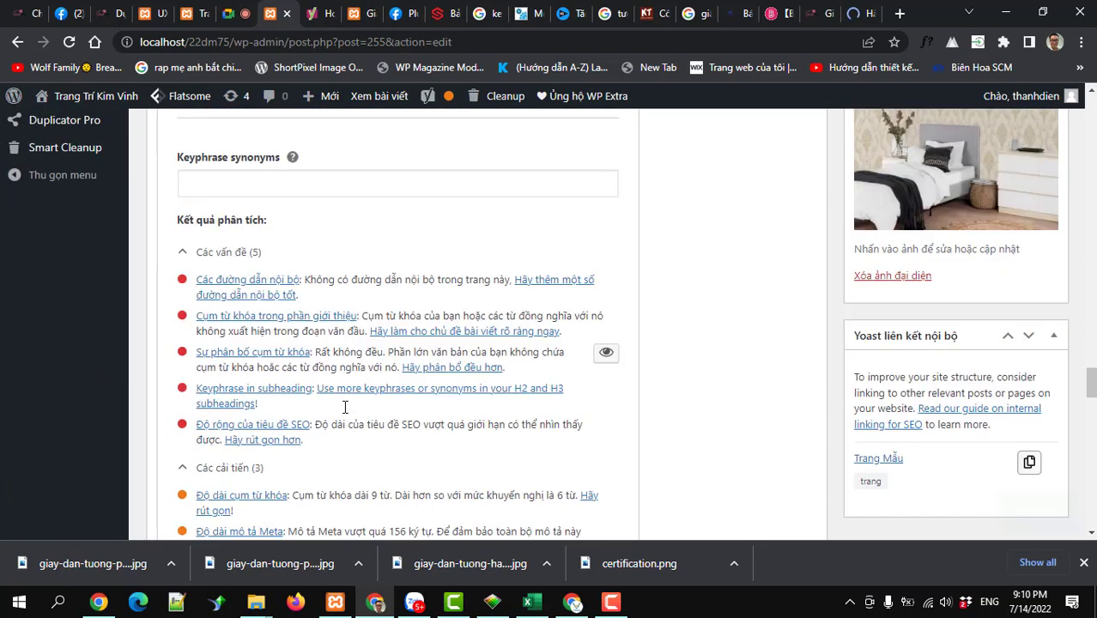
{"action": "scroll", "coordinate": [390, 384], "scroll_direction": "down", "scroll_amount": 1}
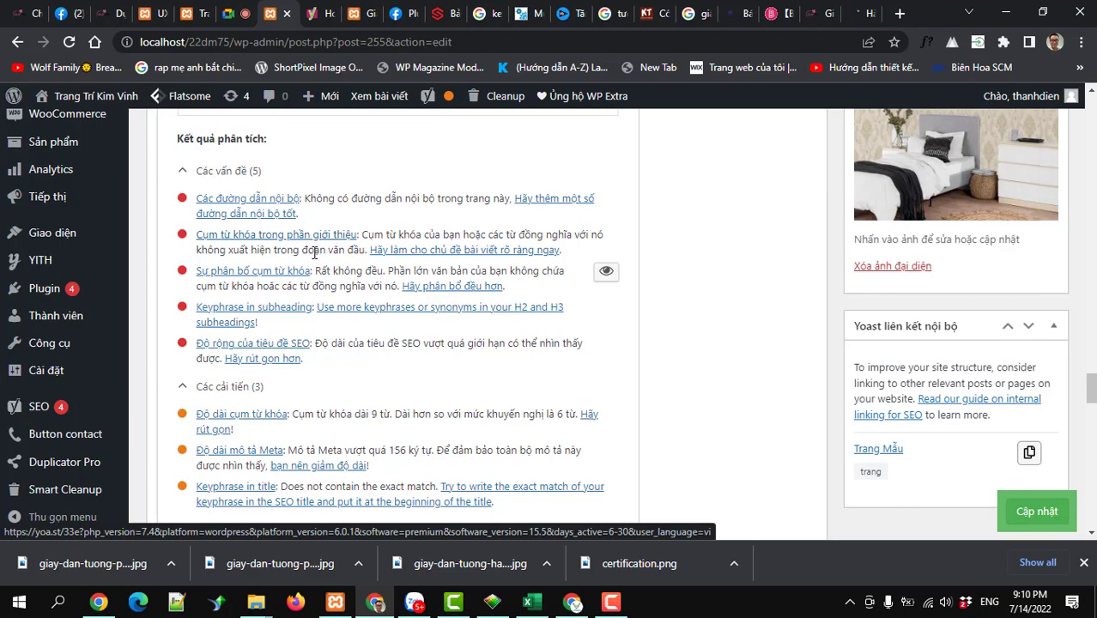
{"action": "scroll", "coordinate": [317, 266], "scroll_direction": "up", "scroll_amount": 8}
{"action": "scroll", "coordinate": [316, 270], "scroll_direction": "down", "scroll_amount": 5}
{"action": "scroll", "coordinate": [314, 267], "scroll_direction": "down", "scroll_amount": 2}
Collapse the main keyphrase's SEO analysis and check the related keyphrase "Giấy dán tường Hàn Quốc trang trí phòng ngủ" against the Google preview.
{"action": "left_click", "coordinate": [305, 270]}
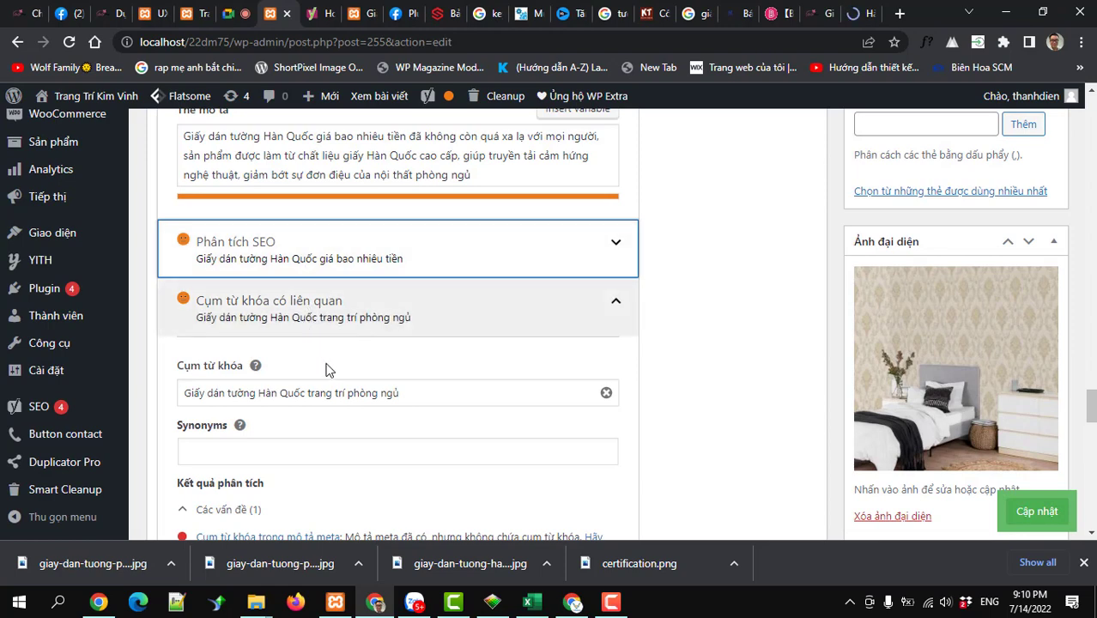
{"action": "left_click_drag", "start_coordinate": [401, 393], "coordinate": [339, 392]}
{"action": "left_click_drag", "start_coordinate": [267, 387], "coordinate": [184, 391]}
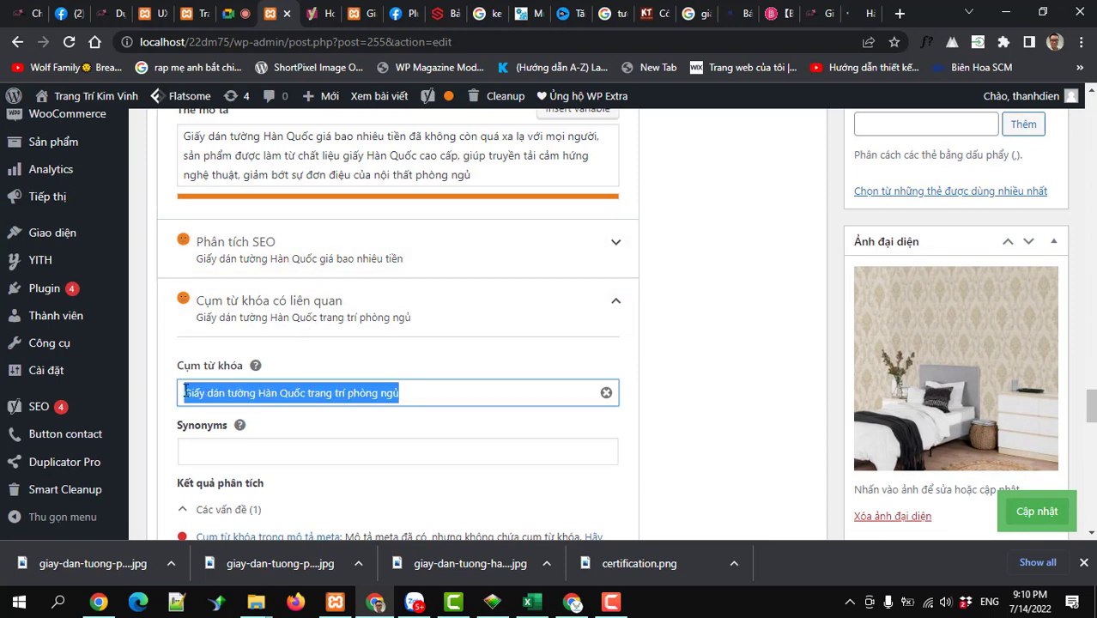
{"action": "scroll", "coordinate": [224, 380], "scroll_direction": "up", "scroll_amount": 6}
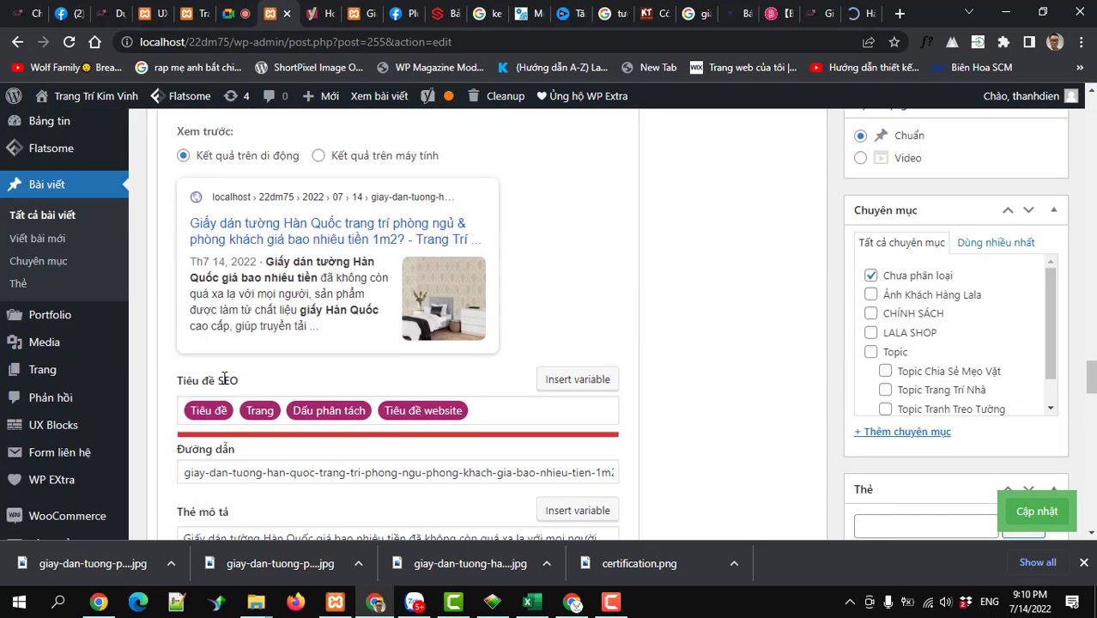
{"action": "scroll", "coordinate": [225, 385], "scroll_direction": "up", "scroll_amount": 1}
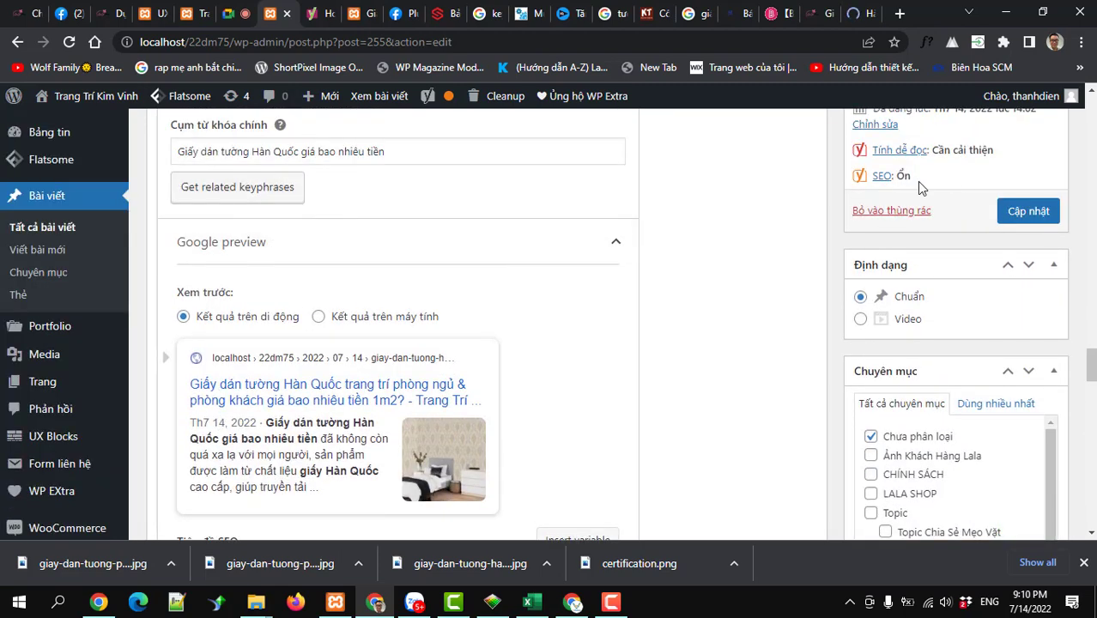
Assign the post to the categories Topic and Topic Trang Trí Nhà instead of Chưa phân loại.
{"action": "left_click", "coordinate": [1021, 211]}
{"action": "scroll", "coordinate": [875, 283], "scroll_direction": "down", "scroll_amount": 2}
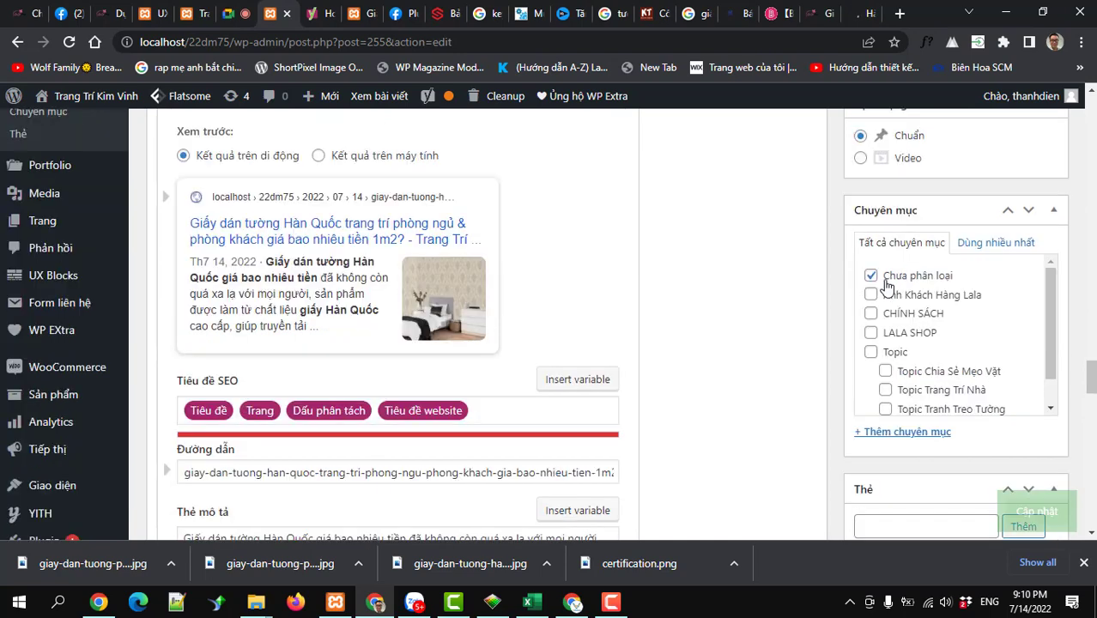
{"action": "scroll", "coordinate": [871, 314], "scroll_direction": "down", "scroll_amount": 1}
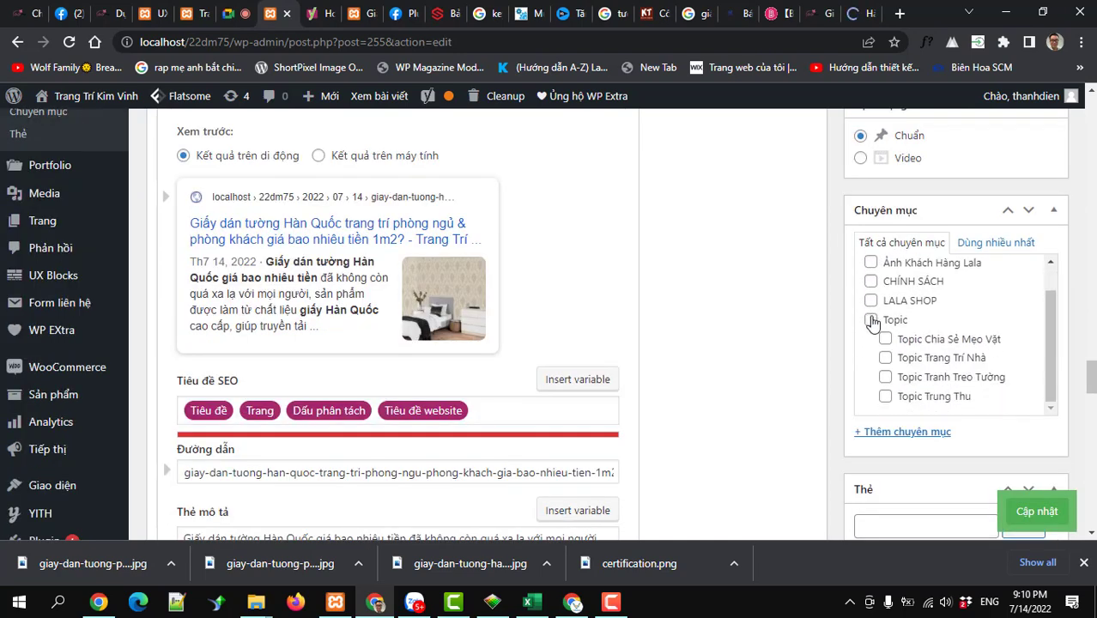
{"action": "left_click", "coordinate": [870, 321]}
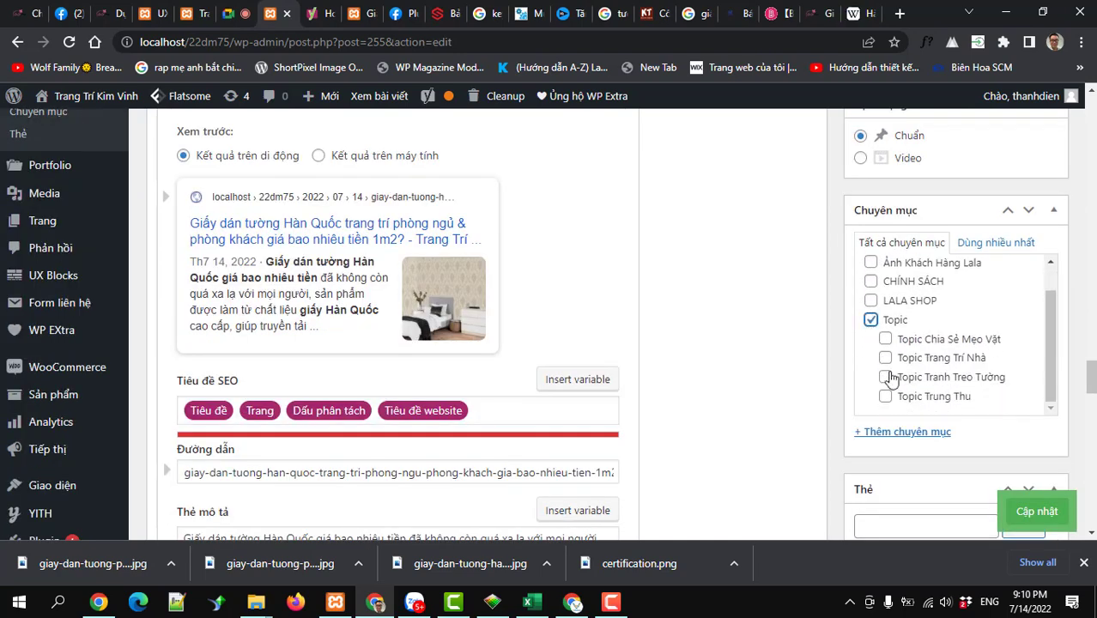
{"action": "scroll", "coordinate": [899, 380], "scroll_direction": "down", "scroll_amount": 1}
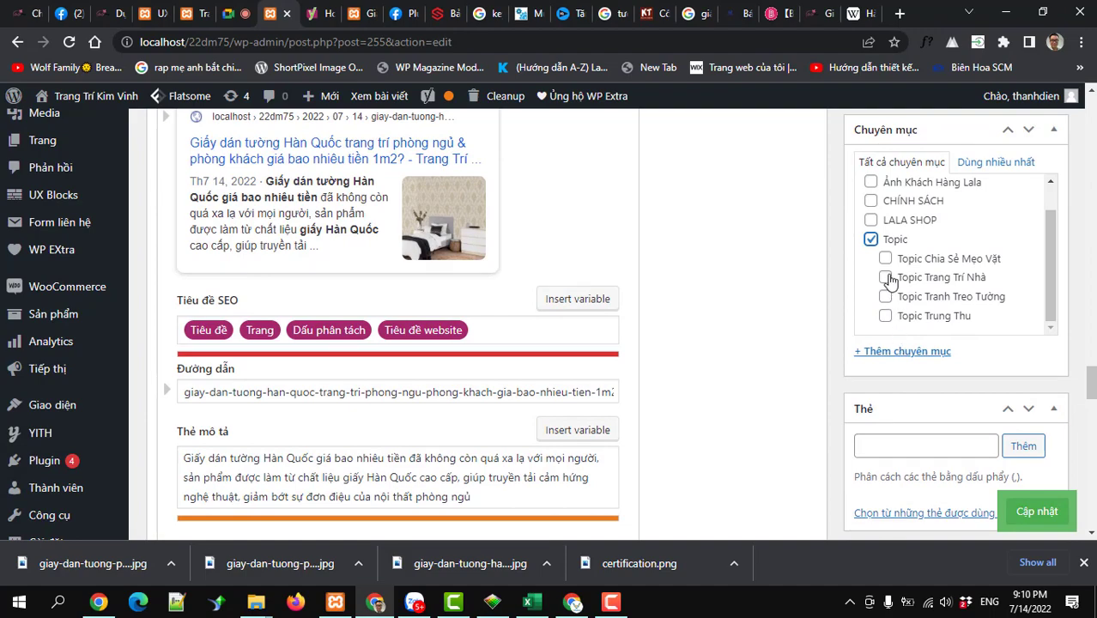
{"action": "left_click", "coordinate": [887, 278]}
Update the published post to save its category changes, and look over the reloaded article.
{"action": "scroll", "coordinate": [893, 284], "scroll_direction": "up", "scroll_amount": 4}
{"action": "scroll", "coordinate": [929, 363], "scroll_direction": "down", "scroll_amount": 5}
{"action": "scroll", "coordinate": [935, 369], "scroll_direction": "down", "scroll_amount": 4}
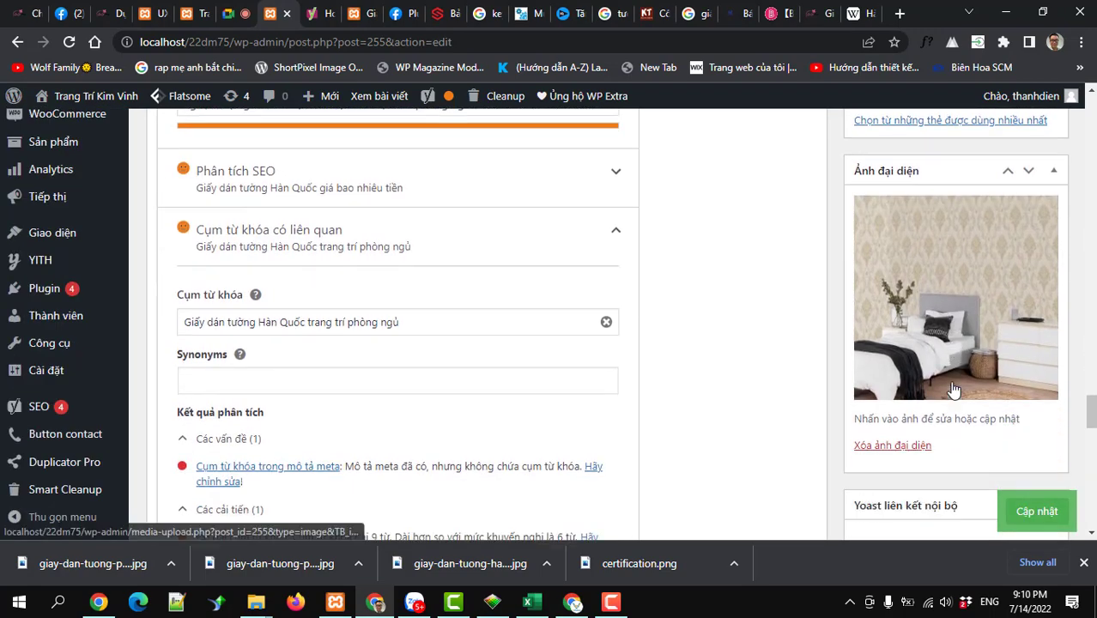
{"action": "scroll", "coordinate": [945, 378], "scroll_direction": "up", "scroll_amount": 8}
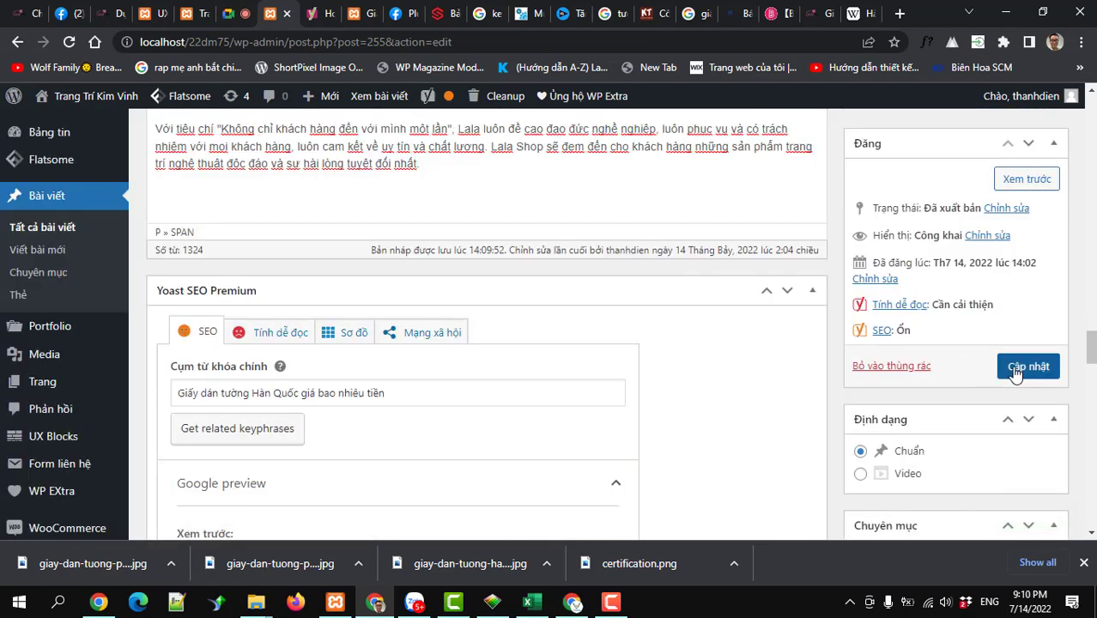
{"action": "left_click", "coordinate": [1015, 371]}
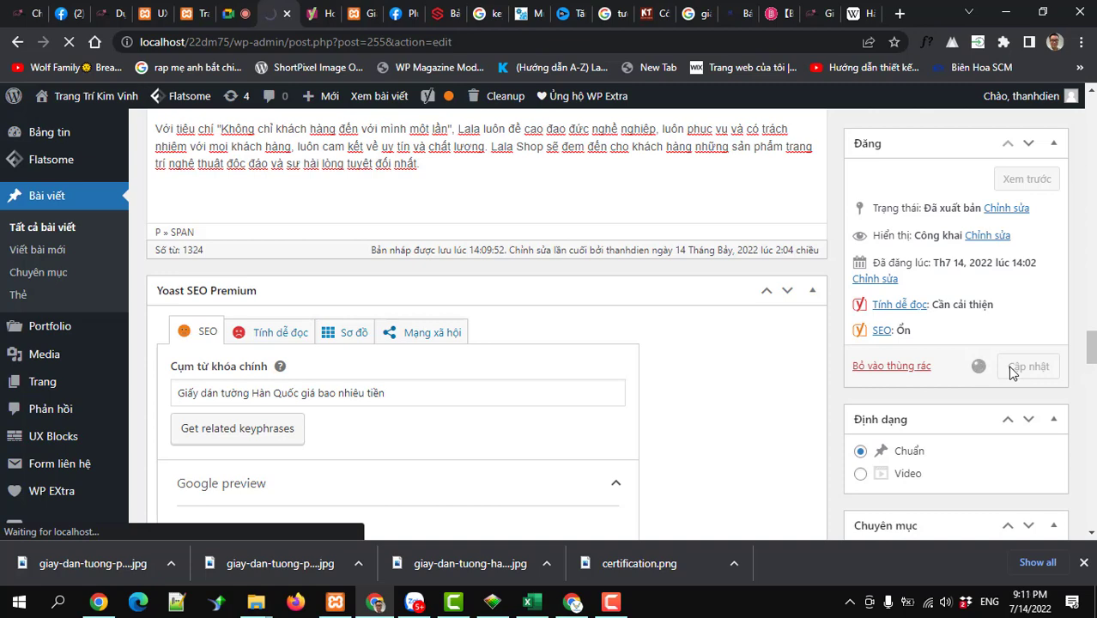
{"action": "scroll", "coordinate": [1010, 371], "scroll_direction": "up", "scroll_amount": 10}
{"action": "scroll", "coordinate": [1009, 372], "scroll_direction": "down", "scroll_amount": 3}
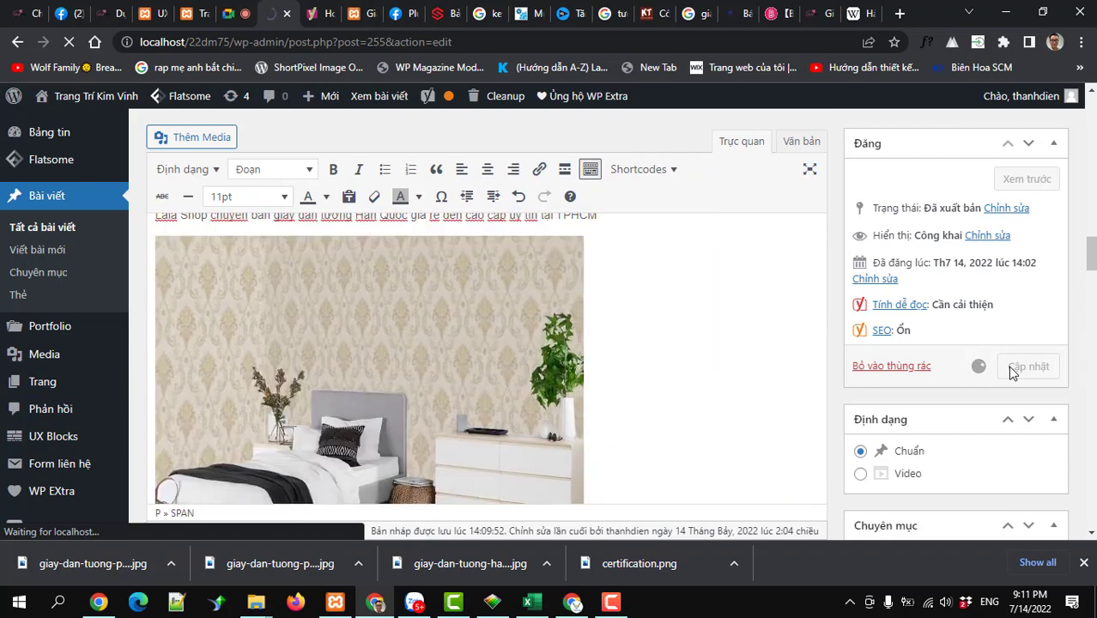
{"action": "scroll", "coordinate": [1009, 372], "scroll_direction": "up", "scroll_amount": 5}
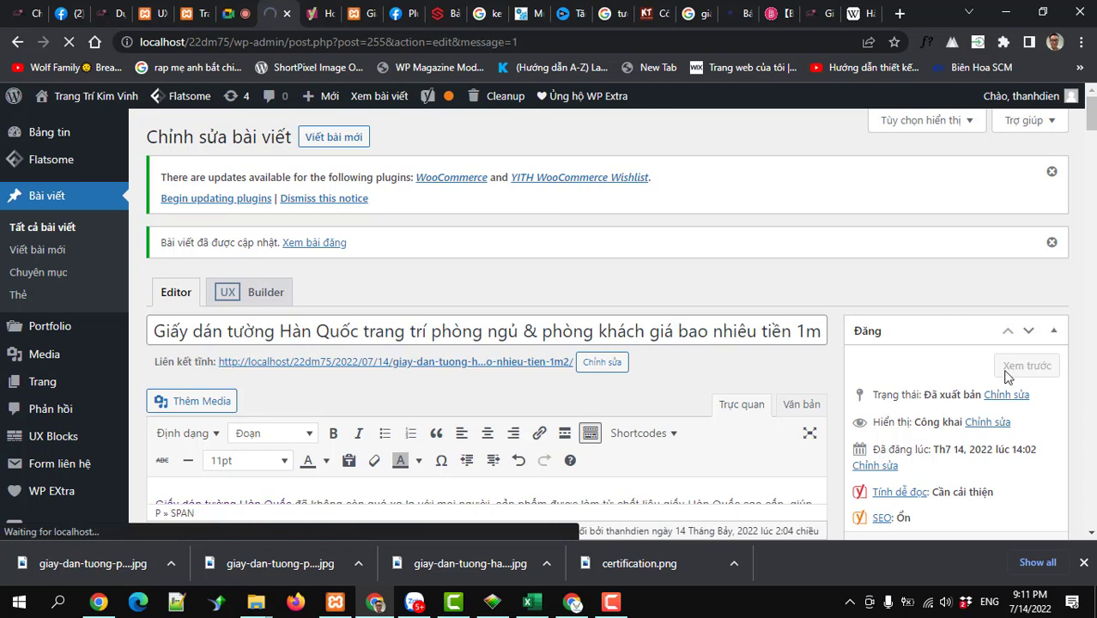
{"action": "scroll", "coordinate": [1005, 378], "scroll_direction": "down", "scroll_amount": 5}
{"action": "scroll", "coordinate": [1001, 386], "scroll_direction": "up", "scroll_amount": 2}
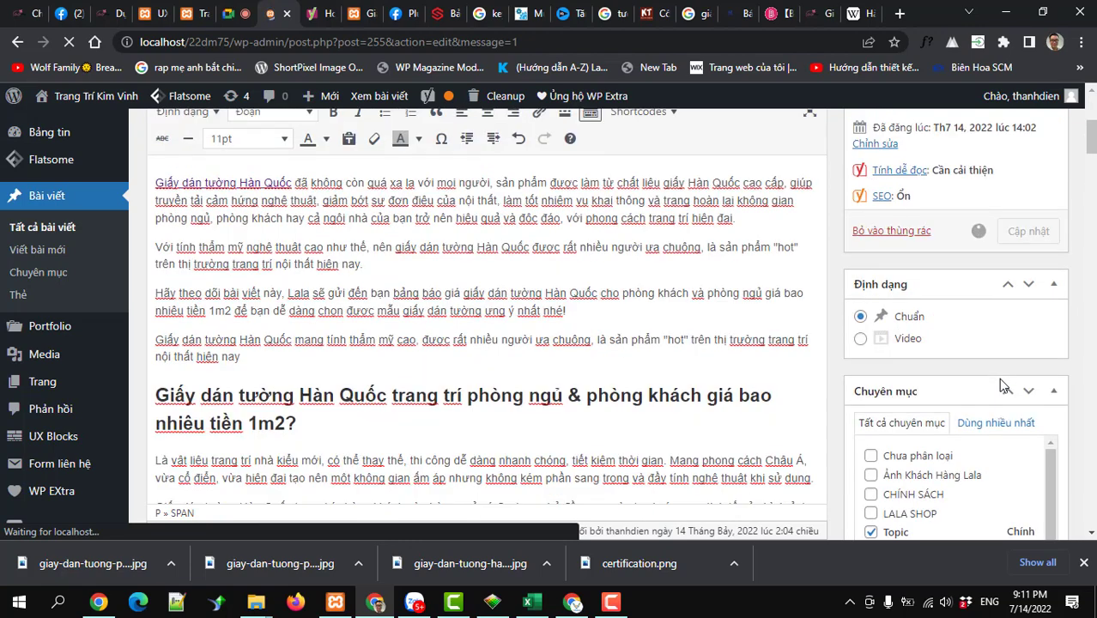
{"action": "scroll", "coordinate": [721, 318], "scroll_direction": "down", "scroll_amount": 3}
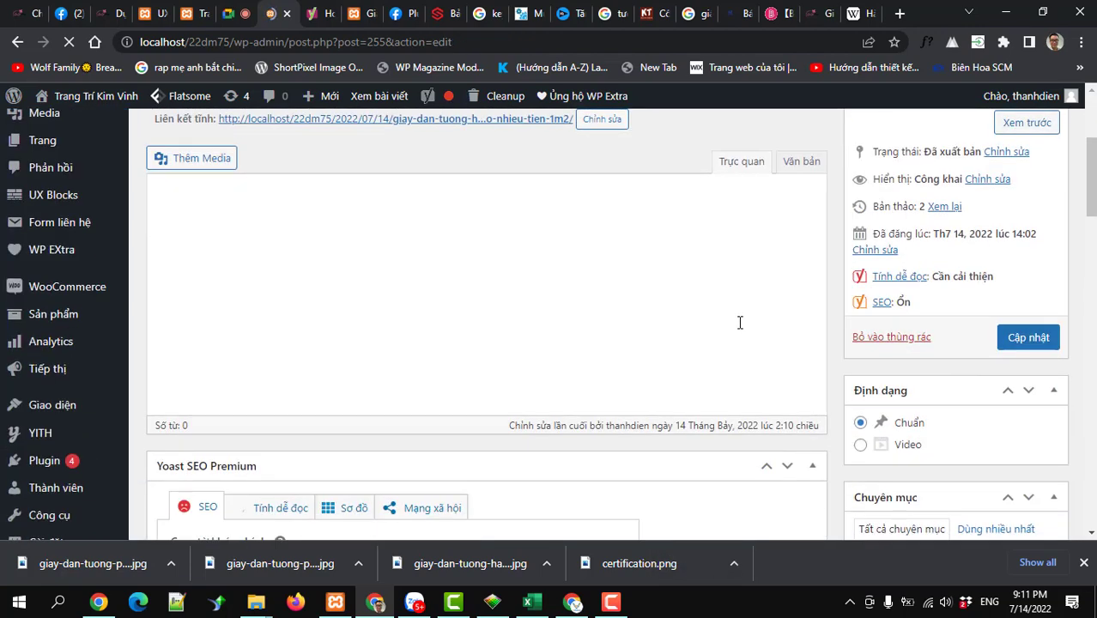
{"action": "scroll", "coordinate": [682, 327], "scroll_direction": "up", "scroll_amount": 2}
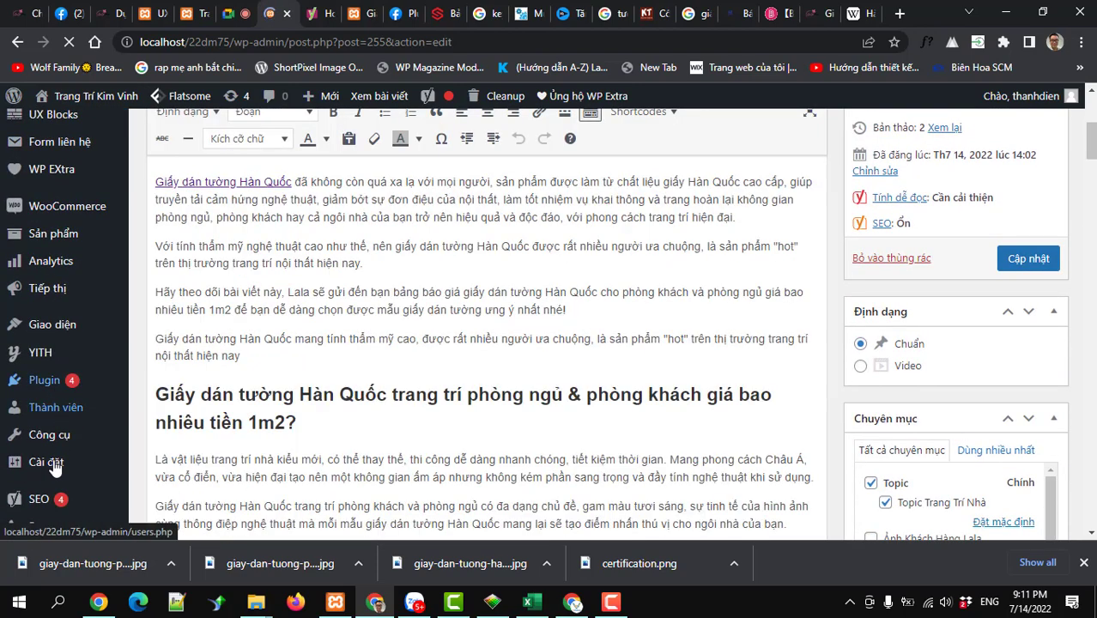
Open the site's permalink settings and choose the post-name structure "Tiêu đề bài viết" (/%postname%/).
{"action": "mouse_move", "coordinate": [54, 466]}
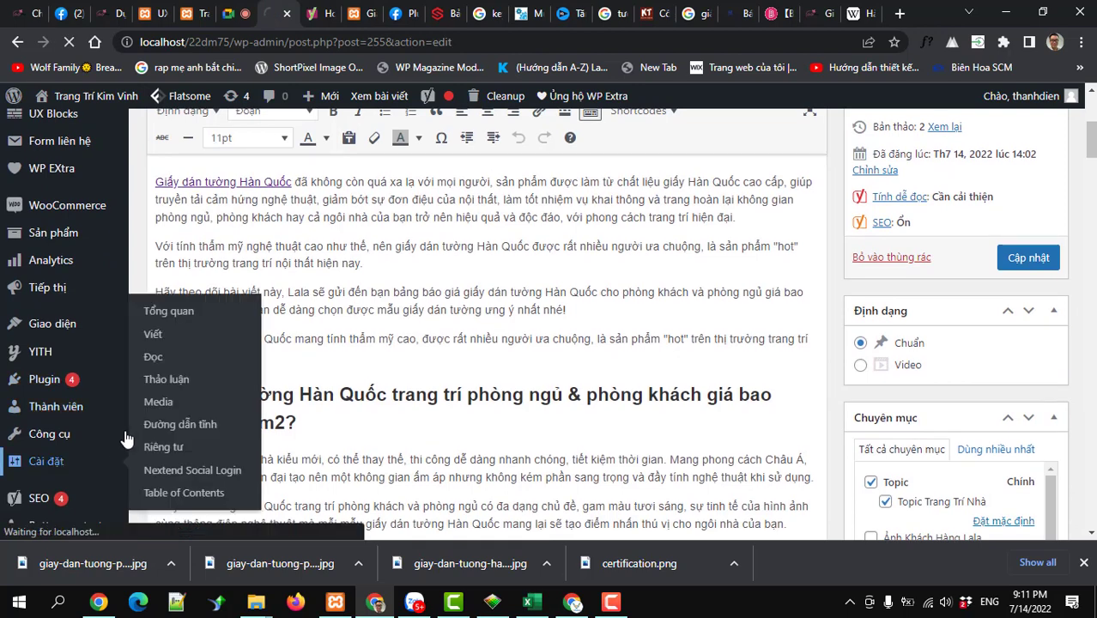
{"action": "left_click", "coordinate": [176, 426]}
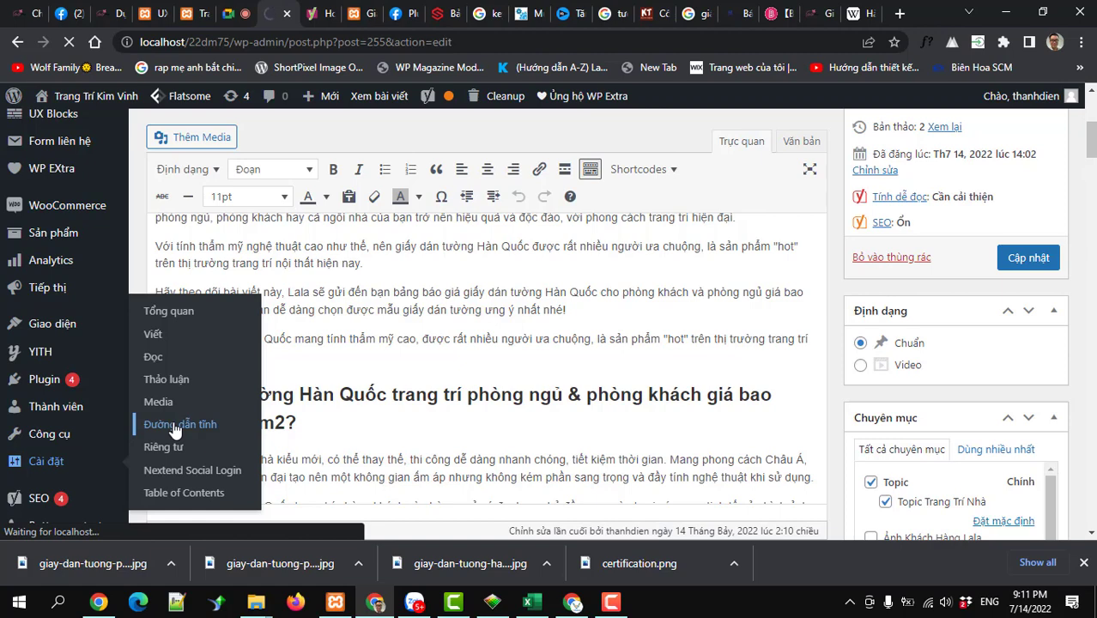
{"action": "scroll", "coordinate": [292, 357], "scroll_direction": "down", "scroll_amount": 1}
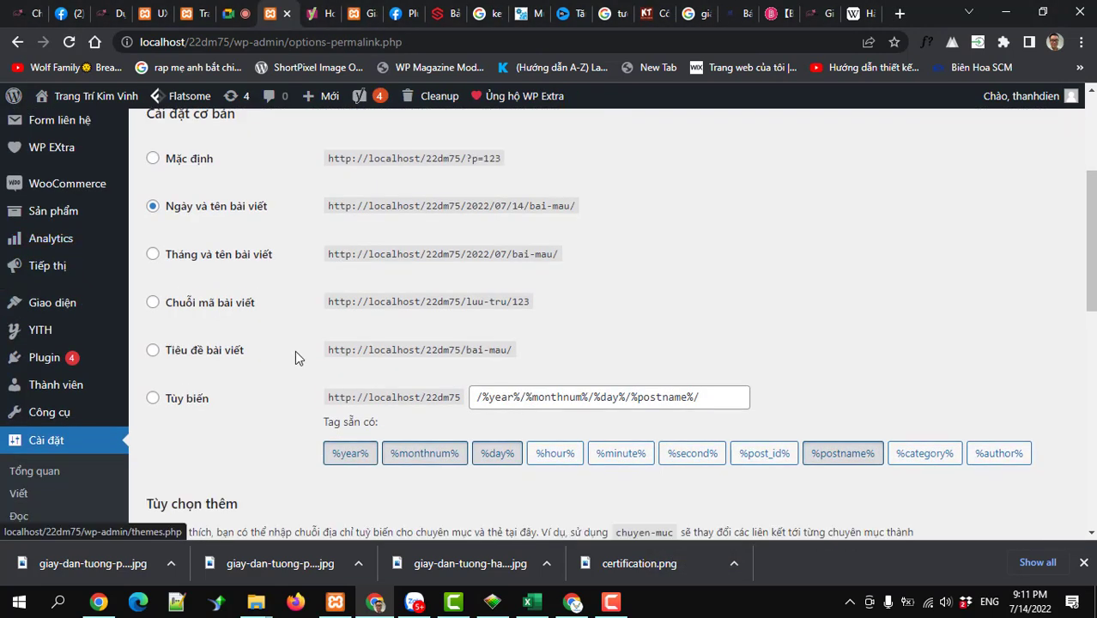
{"action": "left_click", "coordinate": [152, 350]}
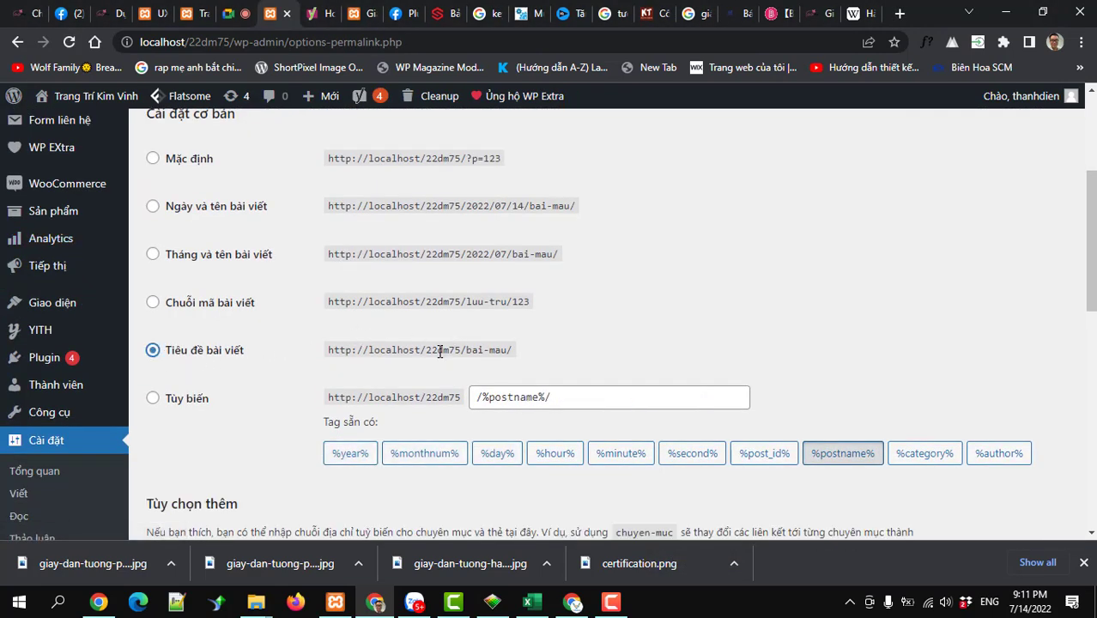
Set the product category base to danh-muc-san-pham and the product tag base to tu-khoa-san-pham.
{"action": "scroll", "coordinate": [440, 348], "scroll_direction": "down", "scroll_amount": 3}
{"action": "scroll", "coordinate": [440, 361], "scroll_direction": "down", "scroll_amount": 1}
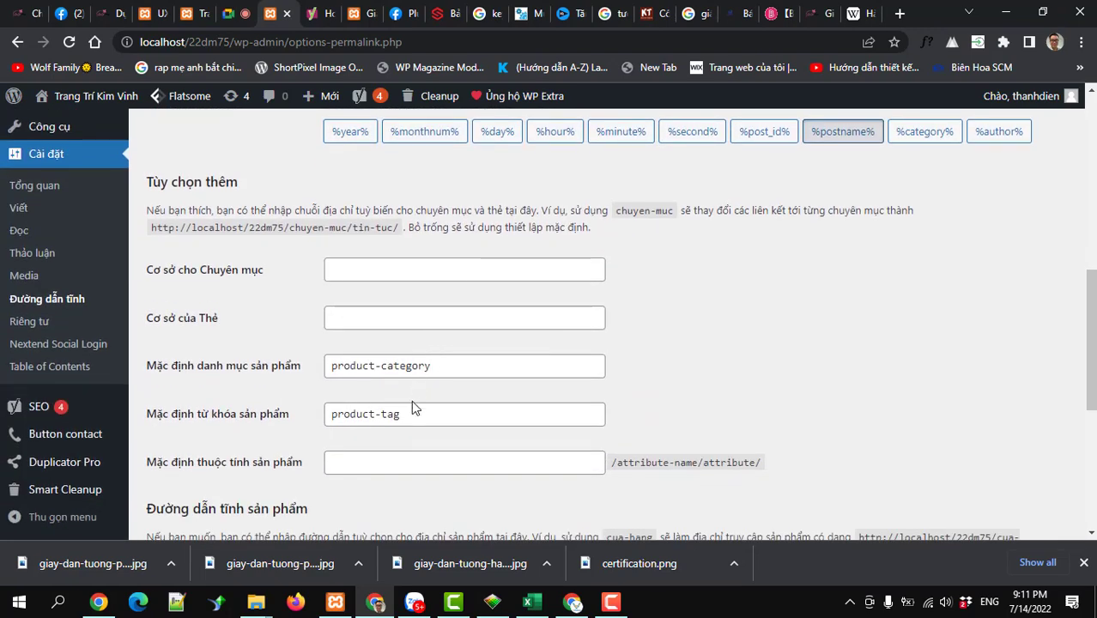
{"action": "left_click_drag", "start_coordinate": [443, 367], "coordinate": [303, 372]}
{"action": "type", "text": "Danh"}
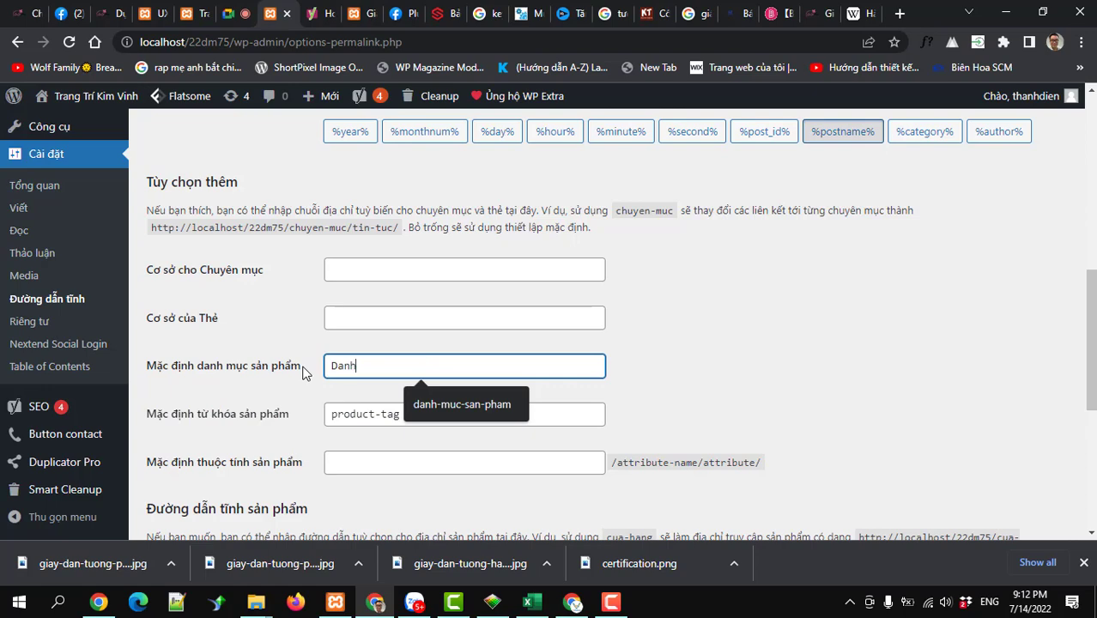
{"action": "left_click", "coordinate": [462, 404]}
{"action": "left_click_drag", "start_coordinate": [422, 411], "coordinate": [302, 419]}
{"action": "type", "text": "tu"}
{"action": "left_click", "coordinate": [427, 451]}
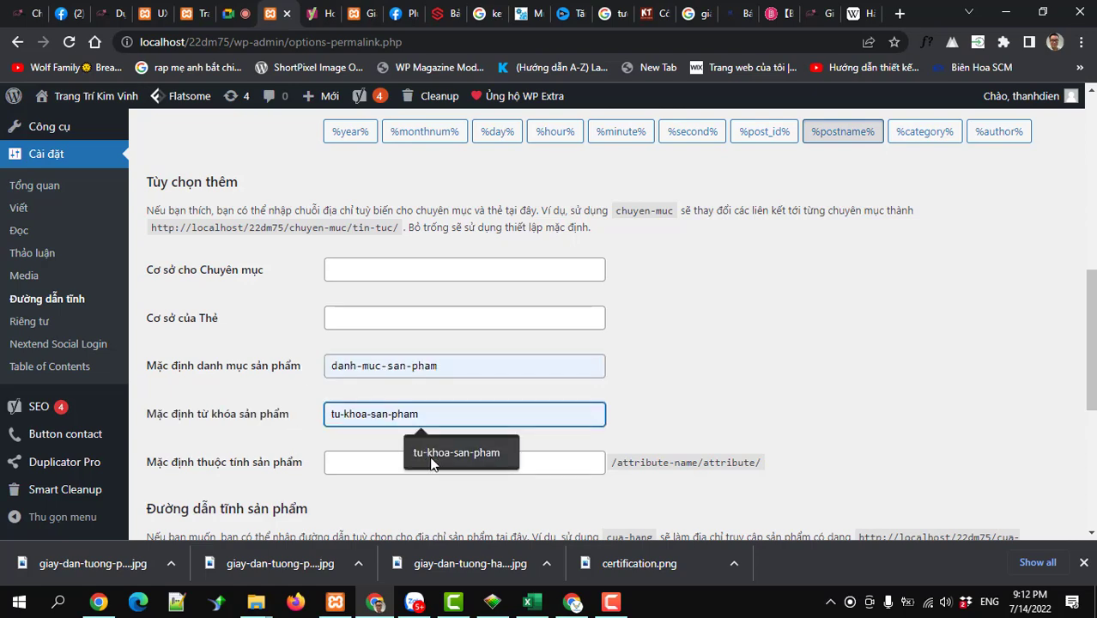
Set the post category base to danh-muc-tin-tuc and the post tag base to tu-khoa.
{"action": "scroll", "coordinate": [435, 455], "scroll_direction": "up", "scroll_amount": 10}
{"action": "scroll", "coordinate": [435, 455], "scroll_direction": "down", "scroll_amount": 6}
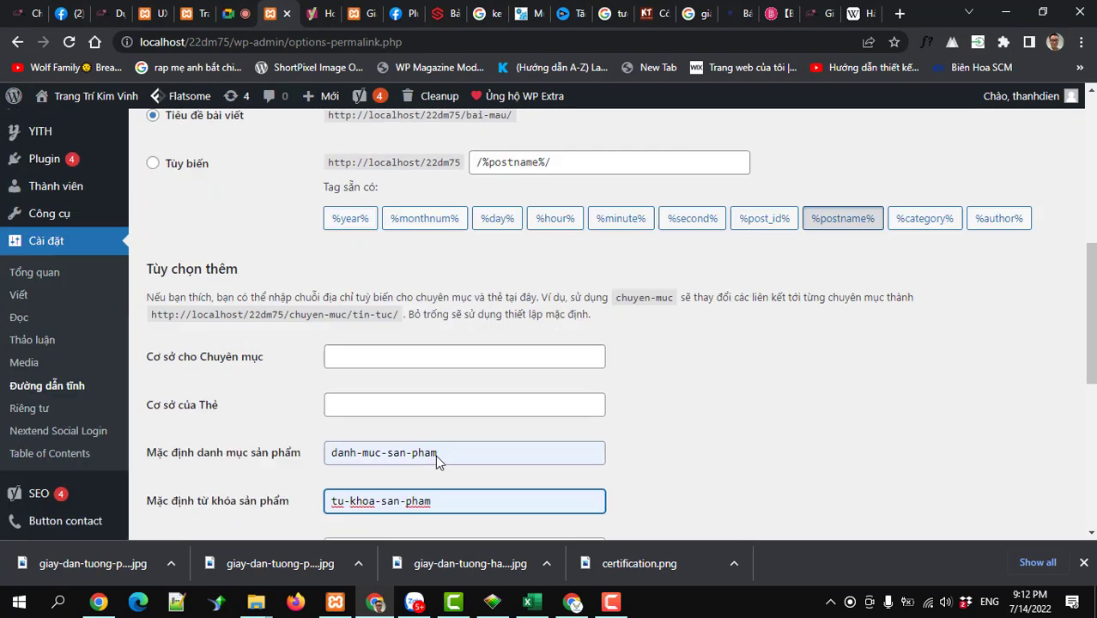
{"action": "left_click", "coordinate": [366, 270]}
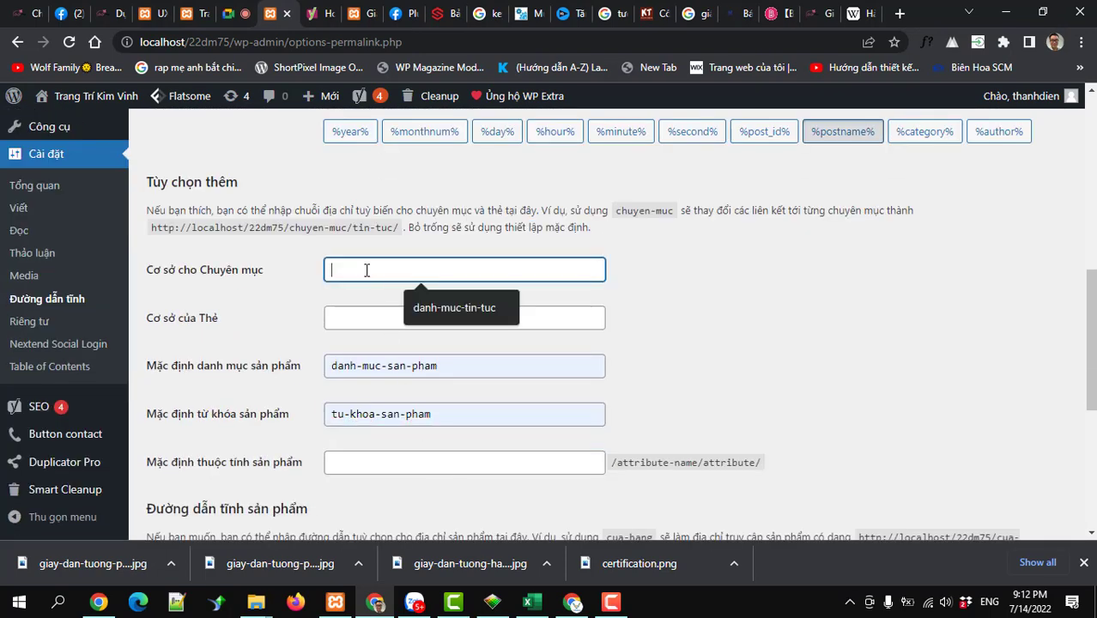
{"action": "left_click", "coordinate": [425, 306]}
{"action": "left_click", "coordinate": [410, 317]}
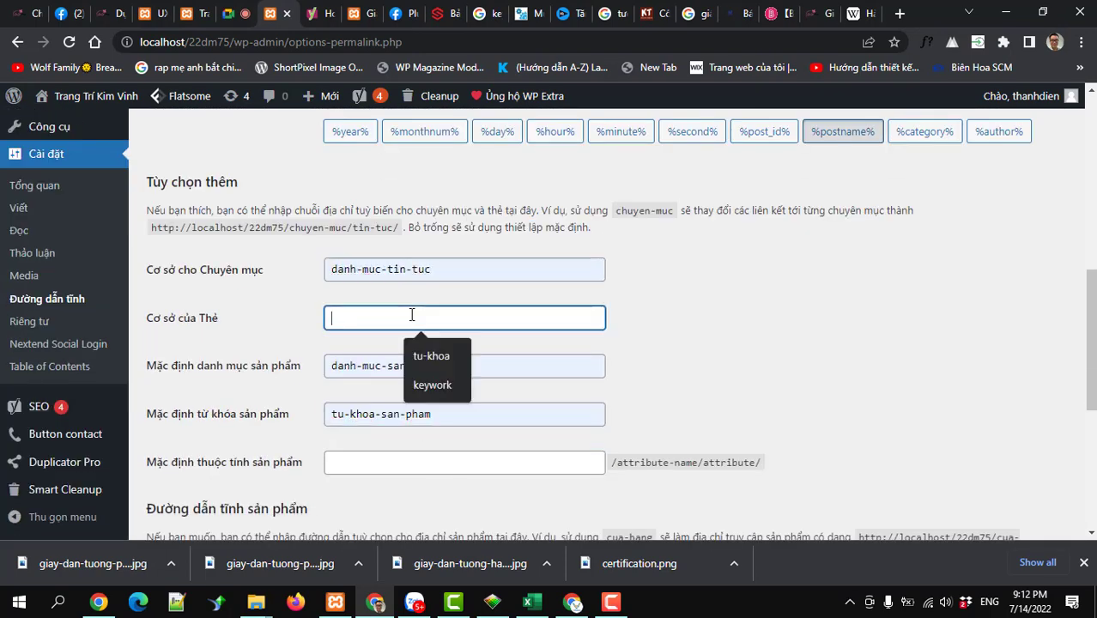
{"action": "left_click", "coordinate": [429, 357]}
Set the custom product permalink base to san-pham/ and save the permalink settings.
{"action": "scroll", "coordinate": [232, 427], "scroll_direction": "down", "scroll_amount": 5}
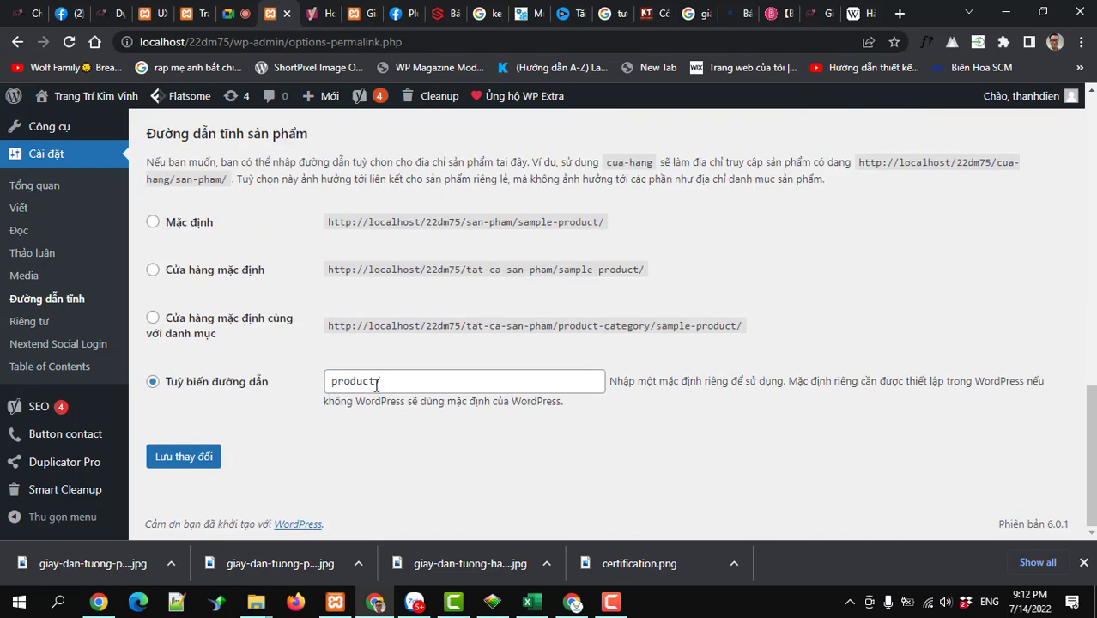
{"action": "left_click_drag", "start_coordinate": [375, 381], "coordinate": [314, 388]}
{"action": "type", "text": "san-"}
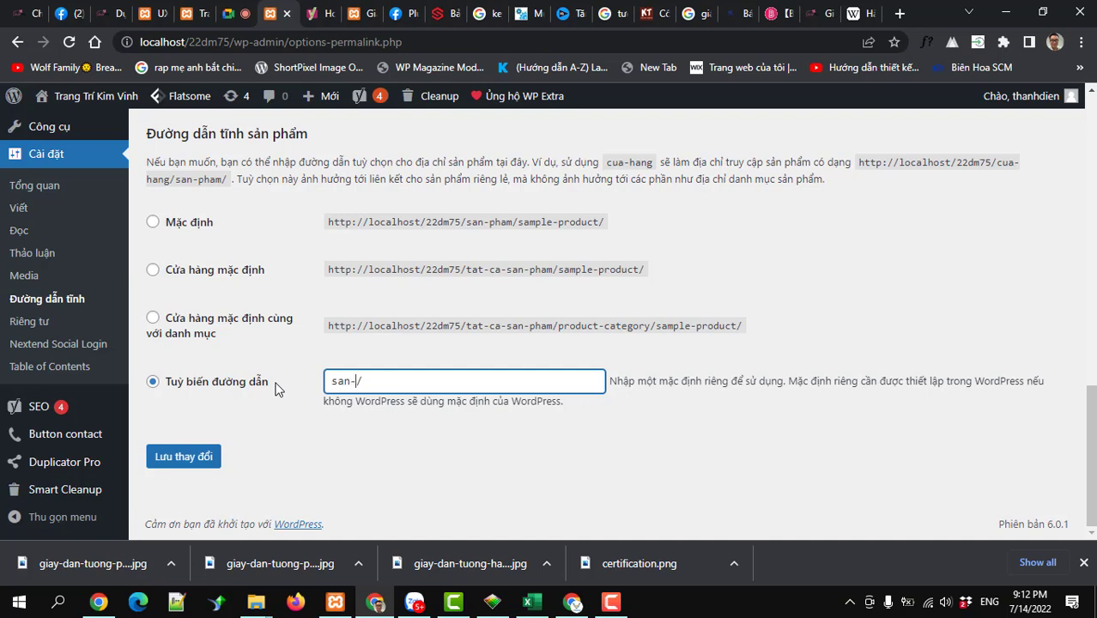
{"action": "type", "text": "pham"}
{"action": "left_click", "coordinate": [181, 455]}
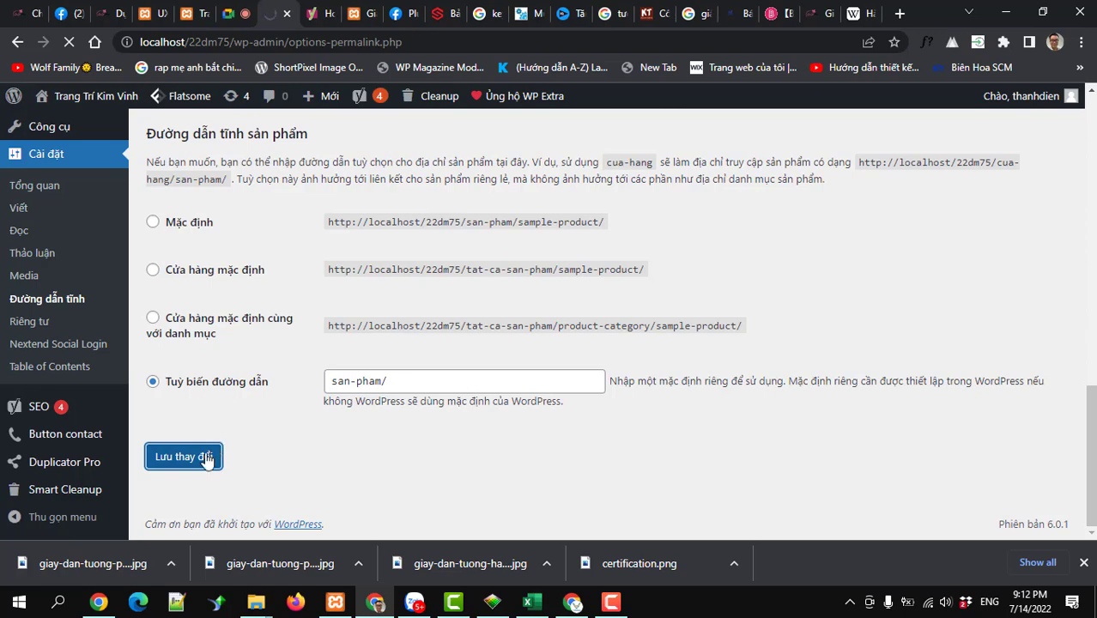
{"action": "scroll", "coordinate": [240, 455], "scroll_direction": "up", "scroll_amount": 4}
{"action": "scroll", "coordinate": [268, 459], "scroll_direction": "up", "scroll_amount": 8}
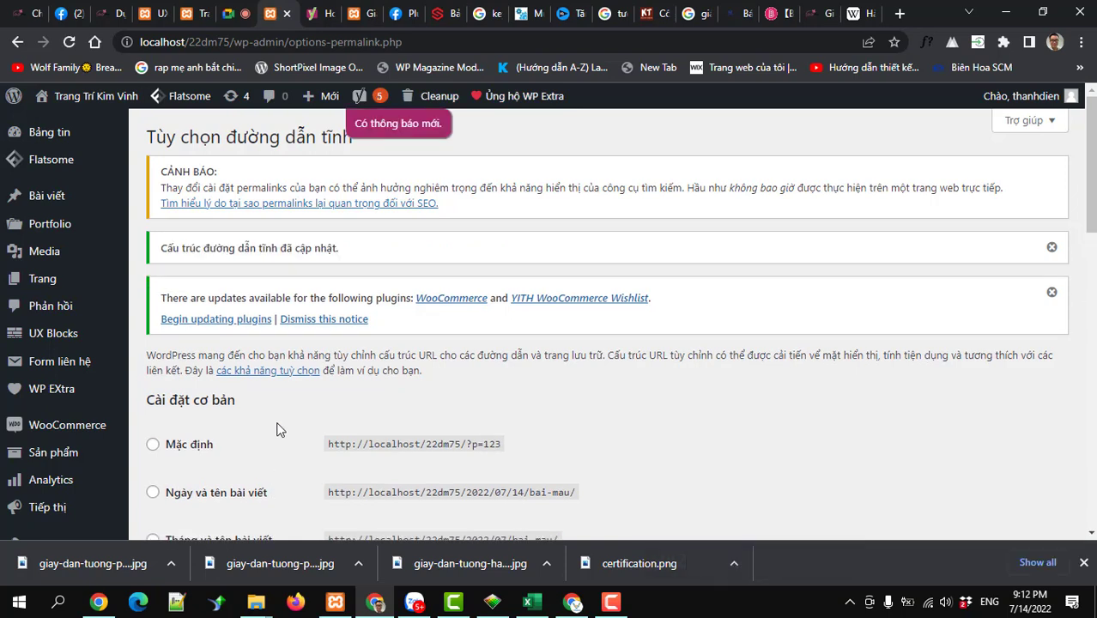
On the live shop site, open the Topic Trang Trí Nhà category and check its address and post listing.
{"action": "left_click", "coordinate": [359, 13]}
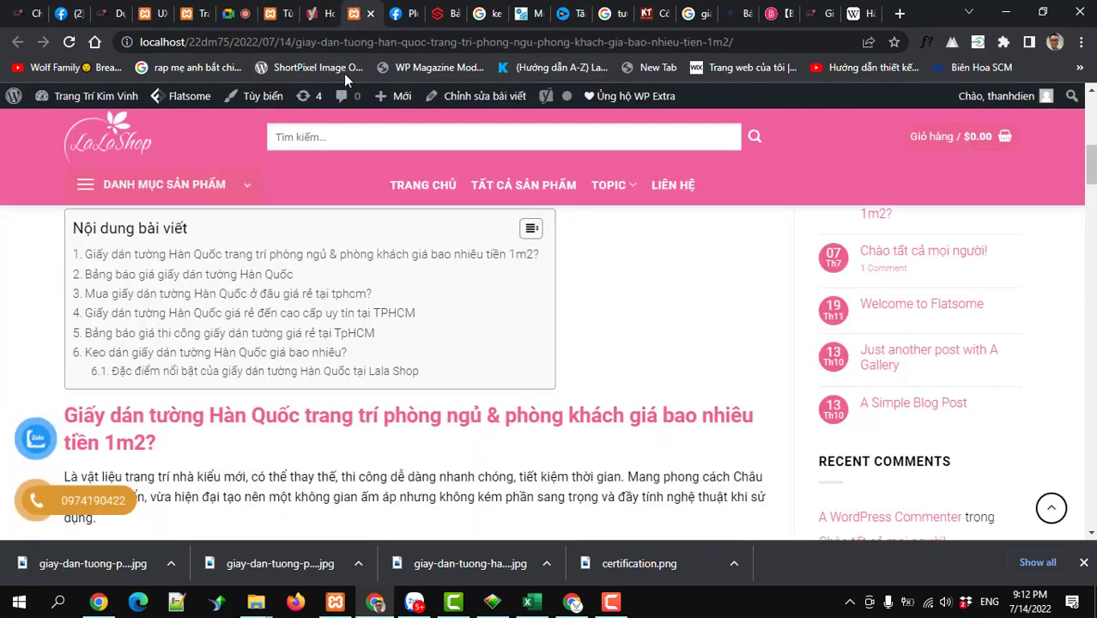
{"action": "mouse_move", "coordinate": [615, 199]}
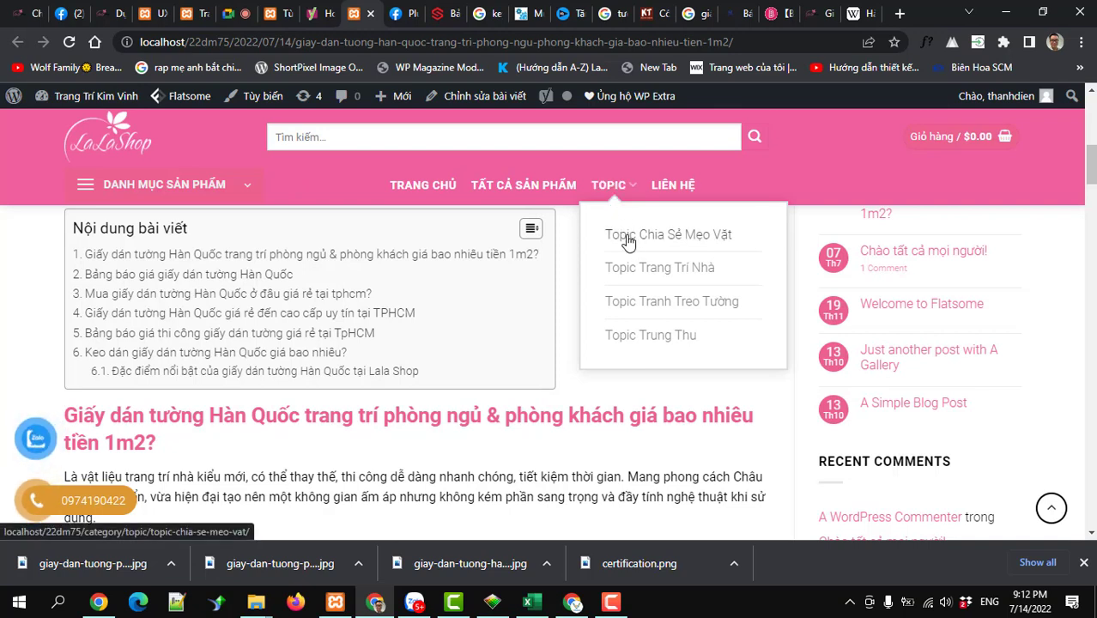
{"action": "left_click", "coordinate": [648, 274]}
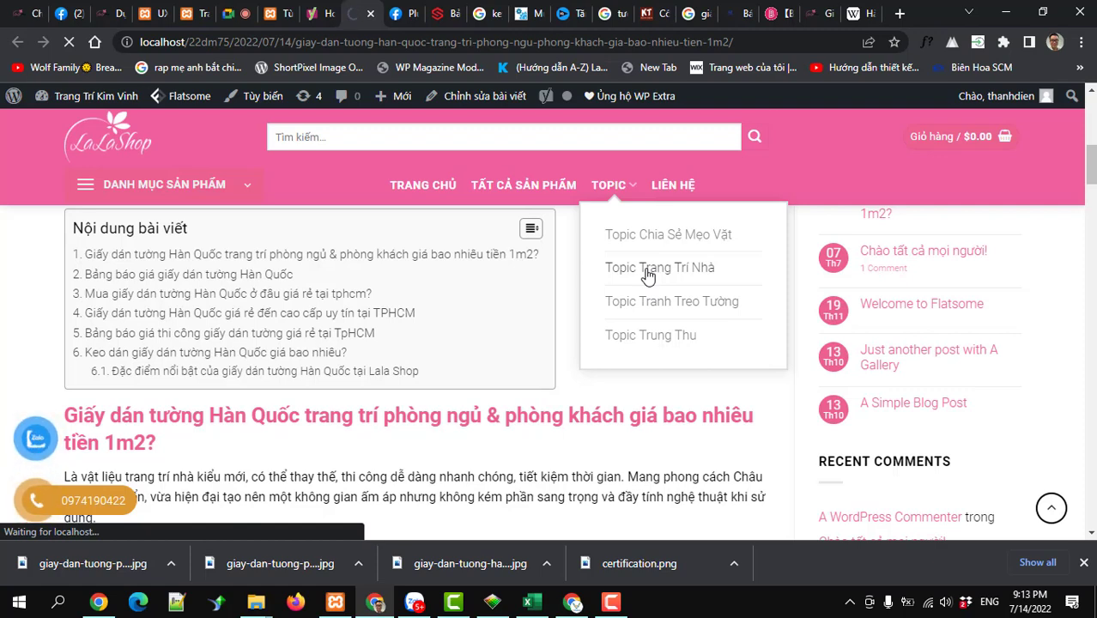
{"action": "scroll", "coordinate": [515, 421], "scroll_direction": "down", "scroll_amount": 3}
{"action": "scroll", "coordinate": [343, 343], "scroll_direction": "up", "scroll_amount": 2}
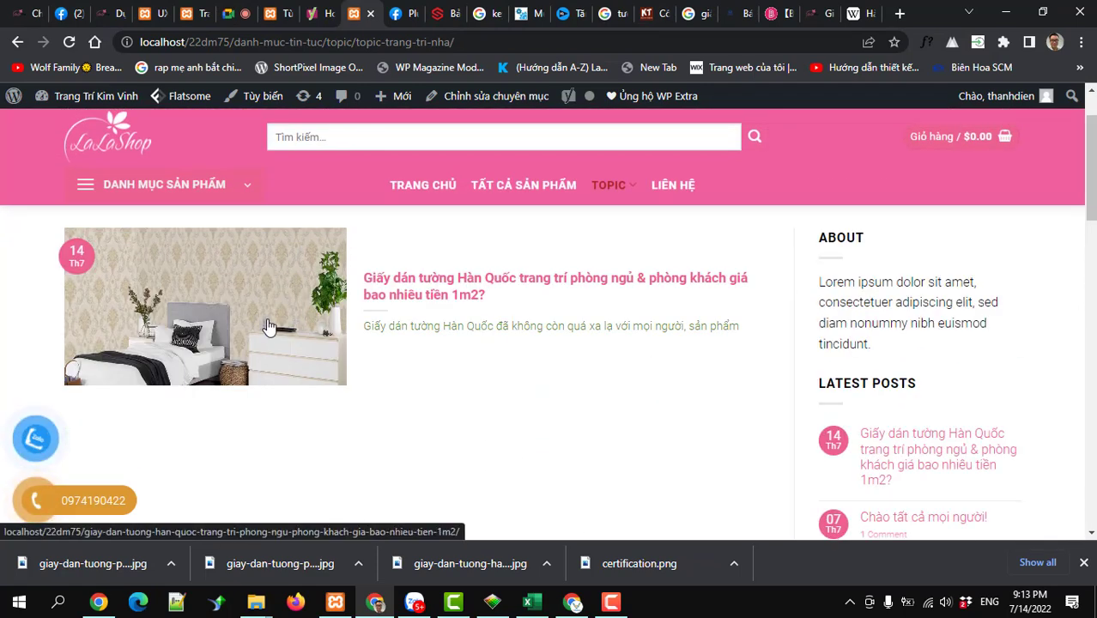
{"action": "mouse_move", "coordinate": [615, 198]}
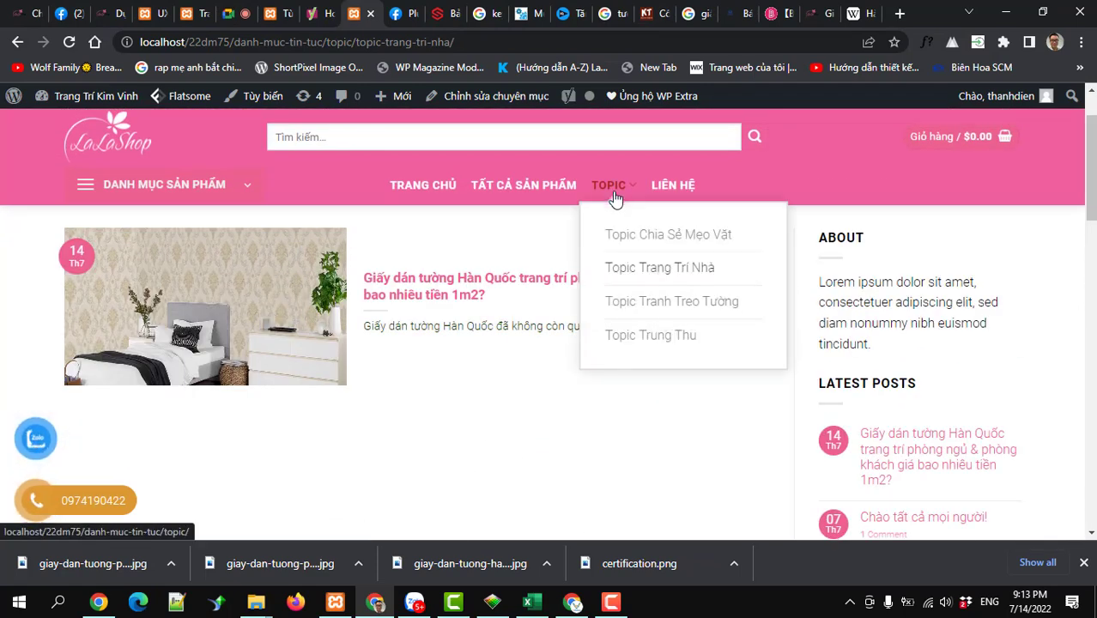
Open the Korean wallpaper article from the category listing and review its address, table of contents, images and category labels.
{"action": "left_click", "coordinate": [268, 302]}
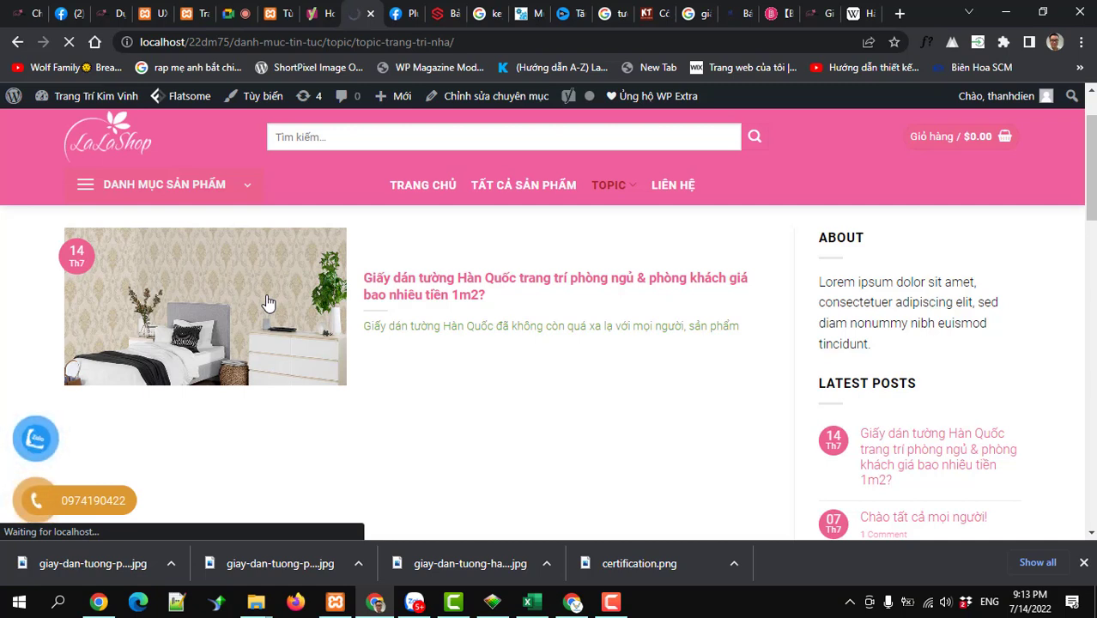
{"action": "scroll", "coordinate": [262, 317], "scroll_direction": "down", "scroll_amount": 3}
{"action": "scroll", "coordinate": [256, 323], "scroll_direction": "down", "scroll_amount": 3}
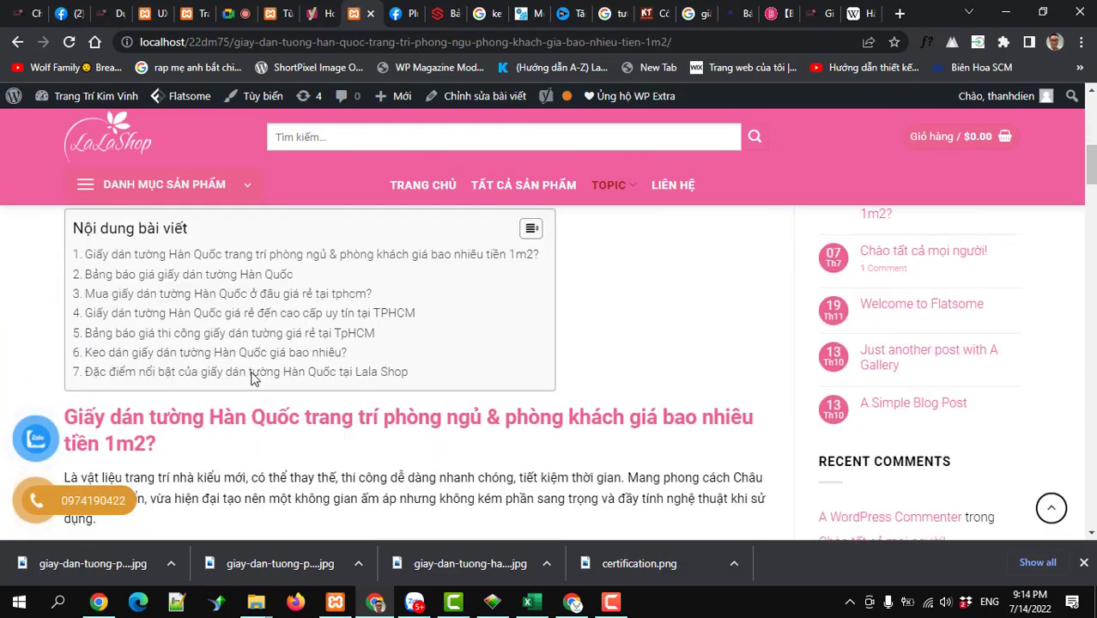
{"action": "left_click", "coordinate": [367, 313]}
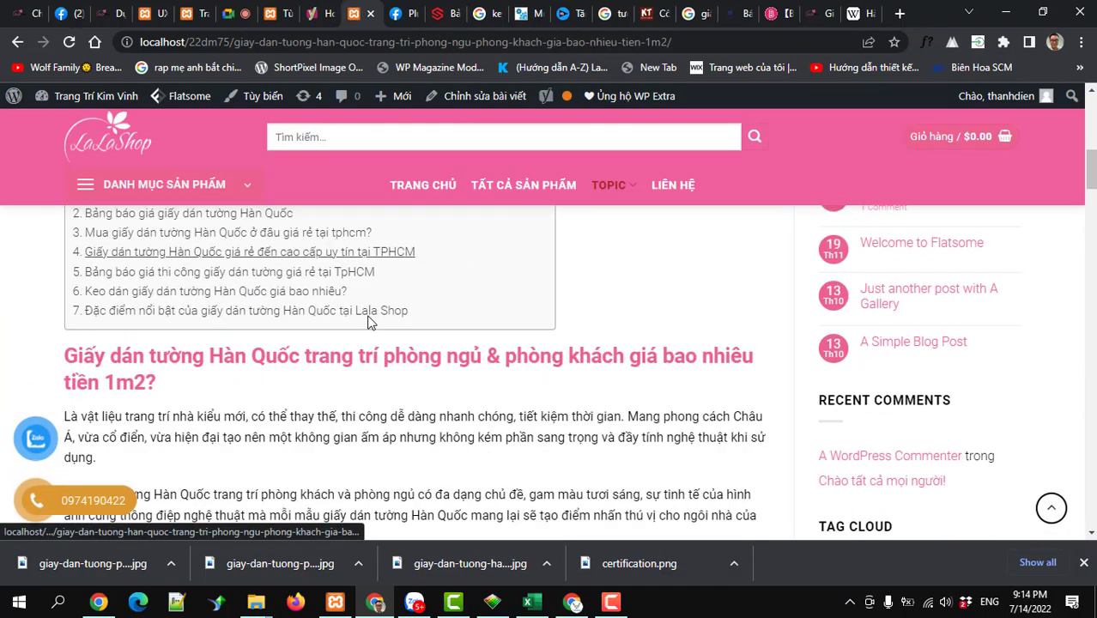
{"action": "scroll", "coordinate": [367, 314], "scroll_direction": "down", "scroll_amount": 15}
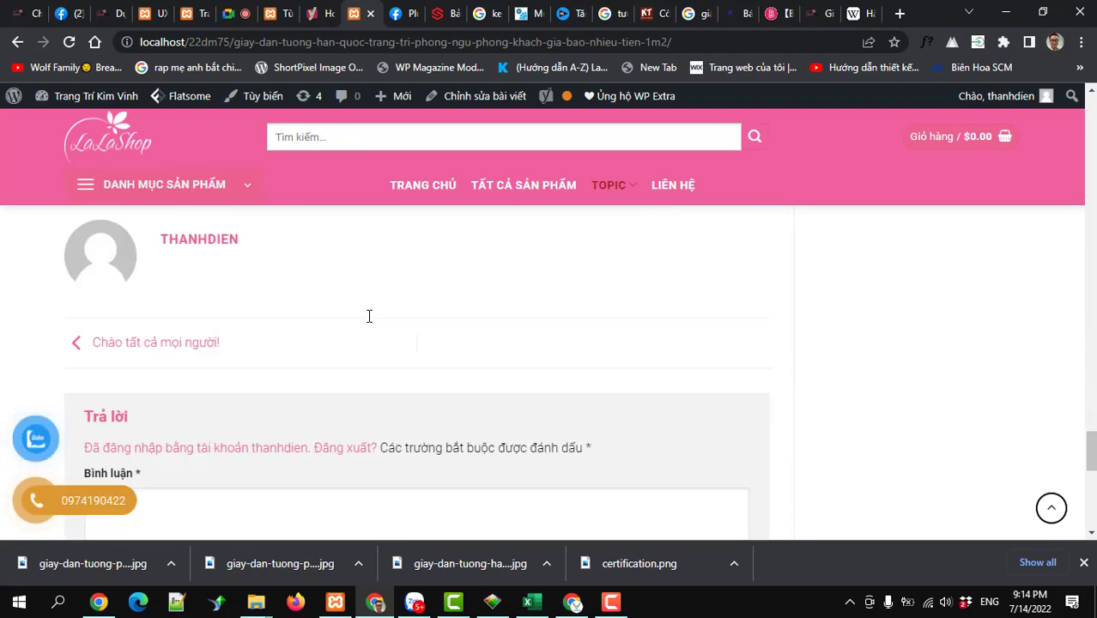
{"action": "scroll", "coordinate": [369, 316], "scroll_direction": "up", "scroll_amount": 10}
{"action": "scroll", "coordinate": [369, 317], "scroll_direction": "down", "scroll_amount": 5}
{"action": "scroll", "coordinate": [370, 338], "scroll_direction": "up", "scroll_amount": 1}
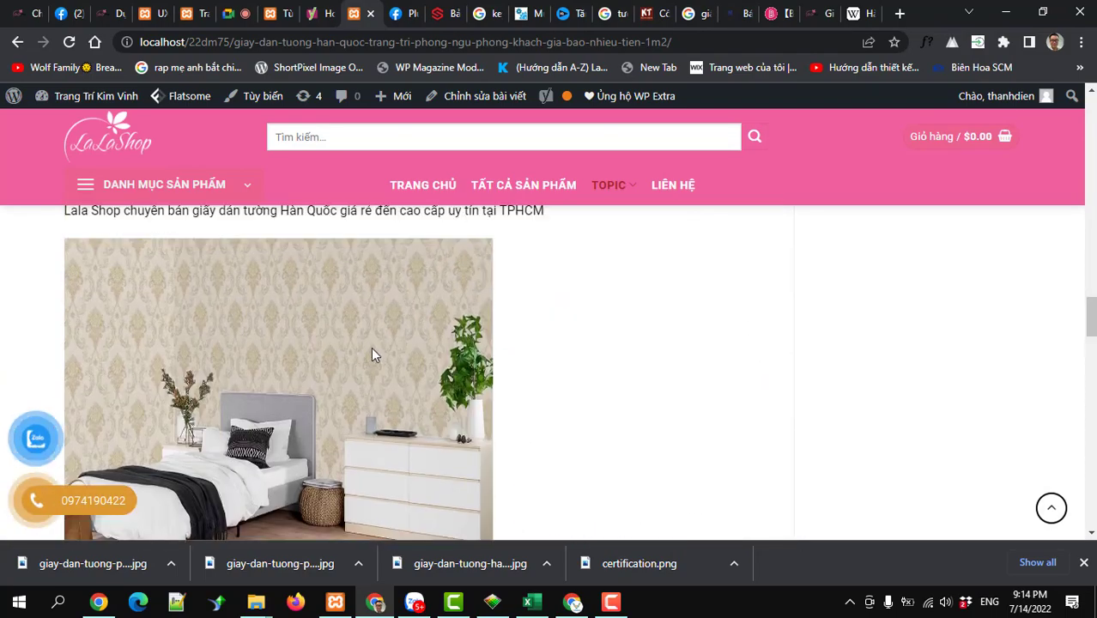
{"action": "scroll", "coordinate": [373, 351], "scroll_direction": "down", "scroll_amount": 4}
{"action": "scroll", "coordinate": [373, 351], "scroll_direction": "up", "scroll_amount": 10}
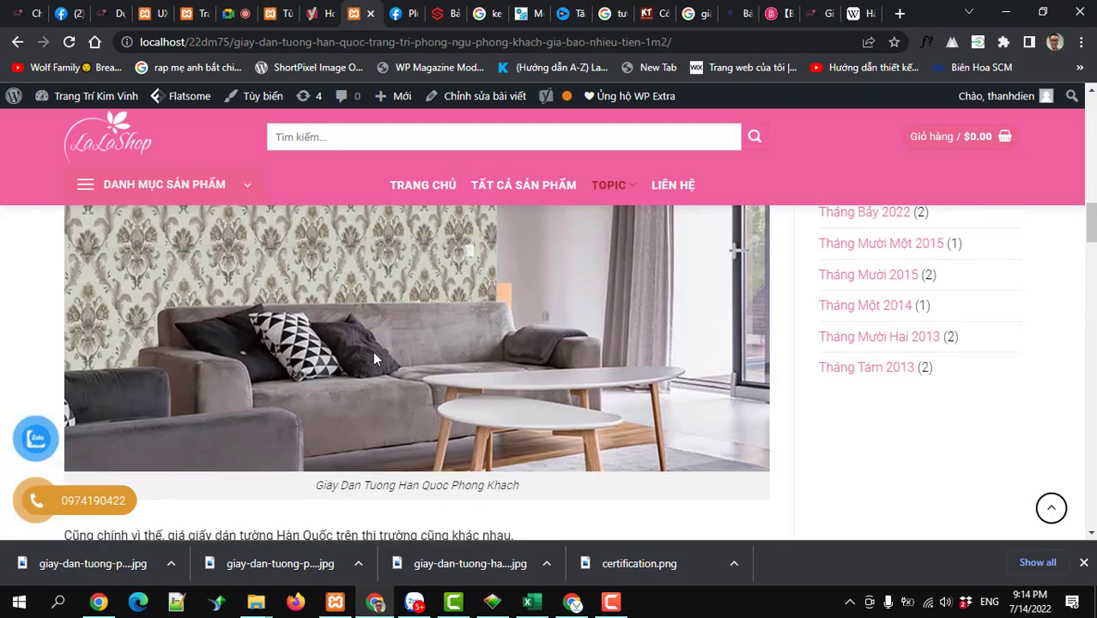
{"action": "scroll", "coordinate": [375, 359], "scroll_direction": "up", "scroll_amount": 6}
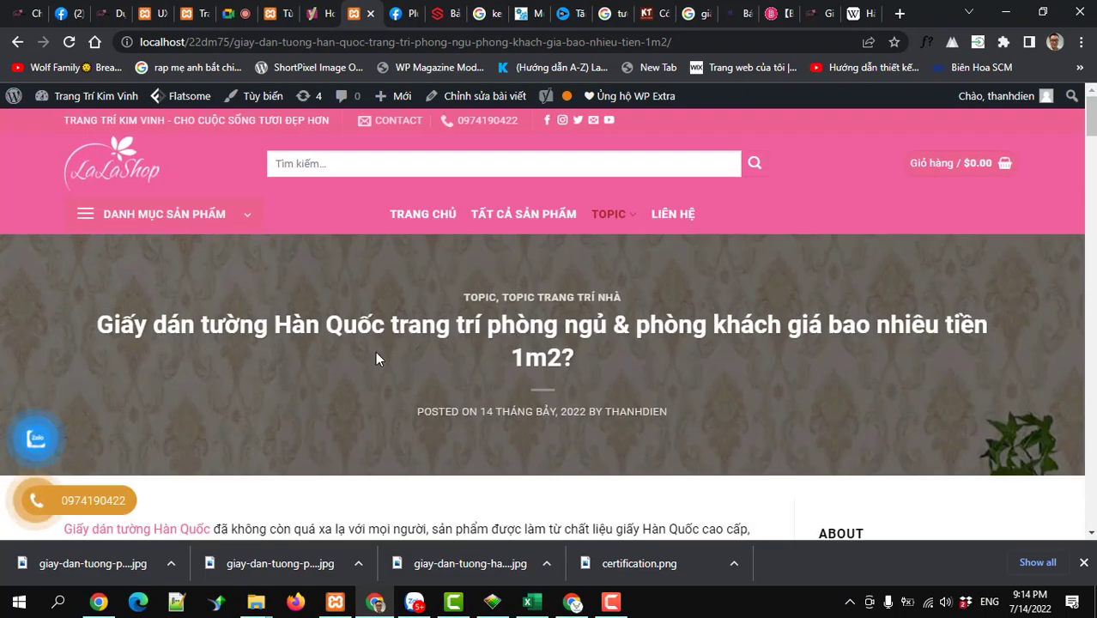
Go to the shop's home page and examine the blog posts in the Ảnh khách hàng LALA section.
{"action": "left_click", "coordinate": [119, 174]}
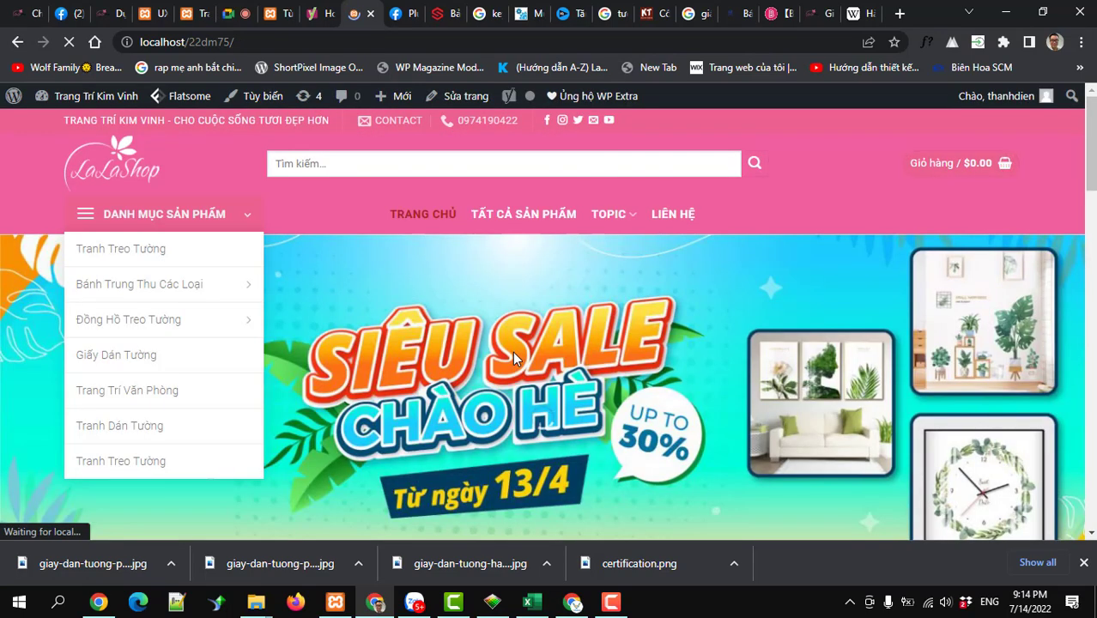
{"action": "scroll", "coordinate": [553, 404], "scroll_direction": "down", "scroll_amount": 10}
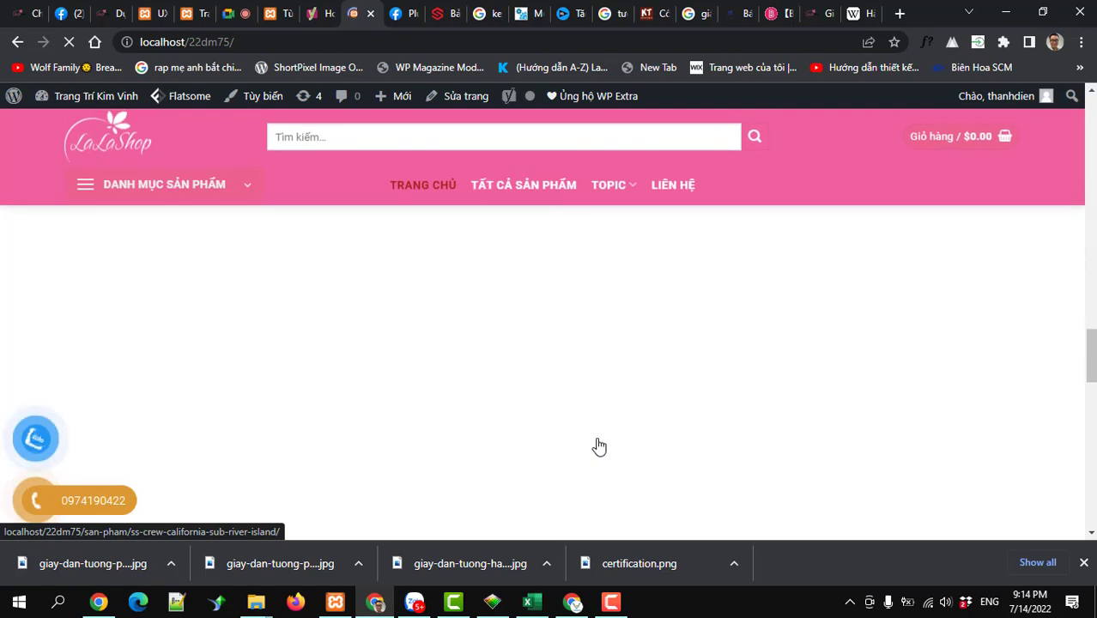
{"action": "scroll", "coordinate": [598, 445], "scroll_direction": "down", "scroll_amount": 3}
{"action": "scroll", "coordinate": [598, 445], "scroll_direction": "up", "scroll_amount": 5}
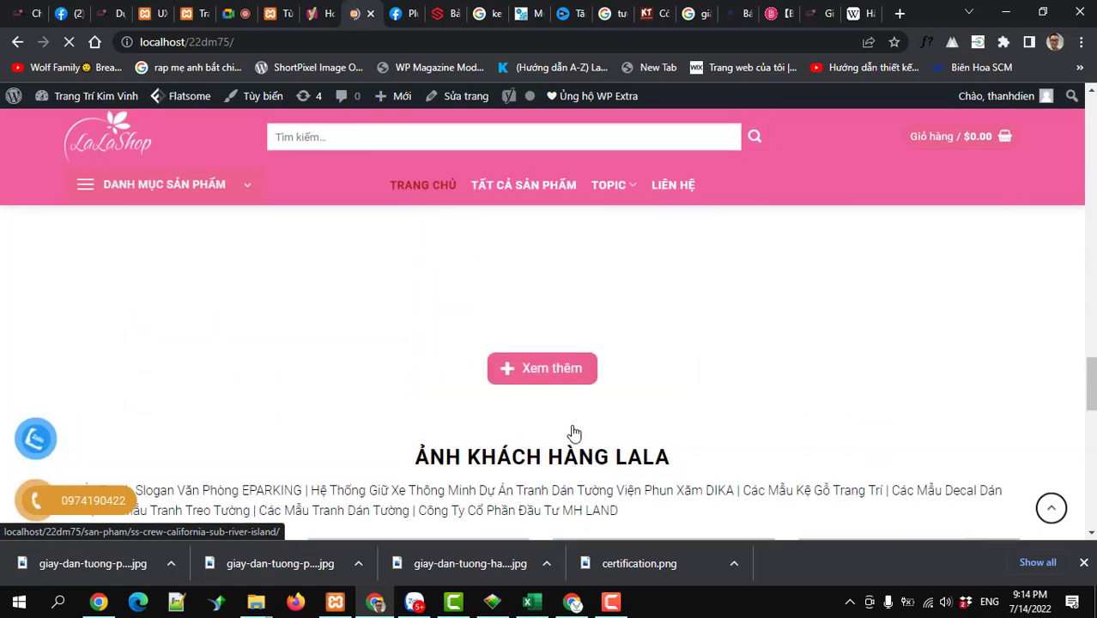
{"action": "scroll", "coordinate": [578, 431], "scroll_direction": "down", "scroll_amount": 2}
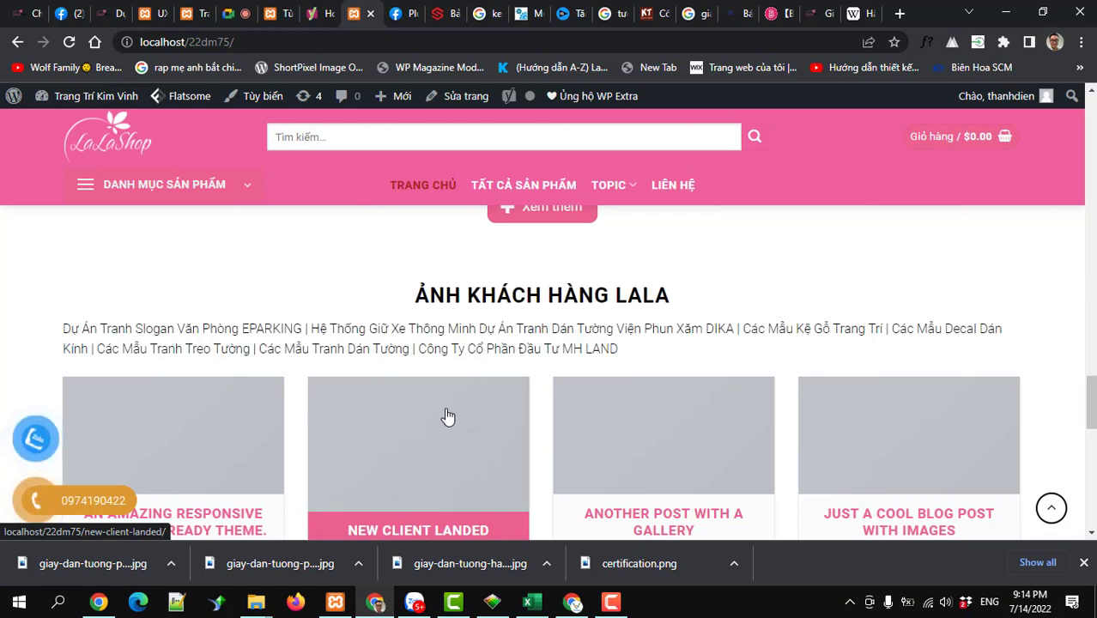
{"action": "scroll", "coordinate": [448, 416], "scroll_direction": "down", "scroll_amount": 1}
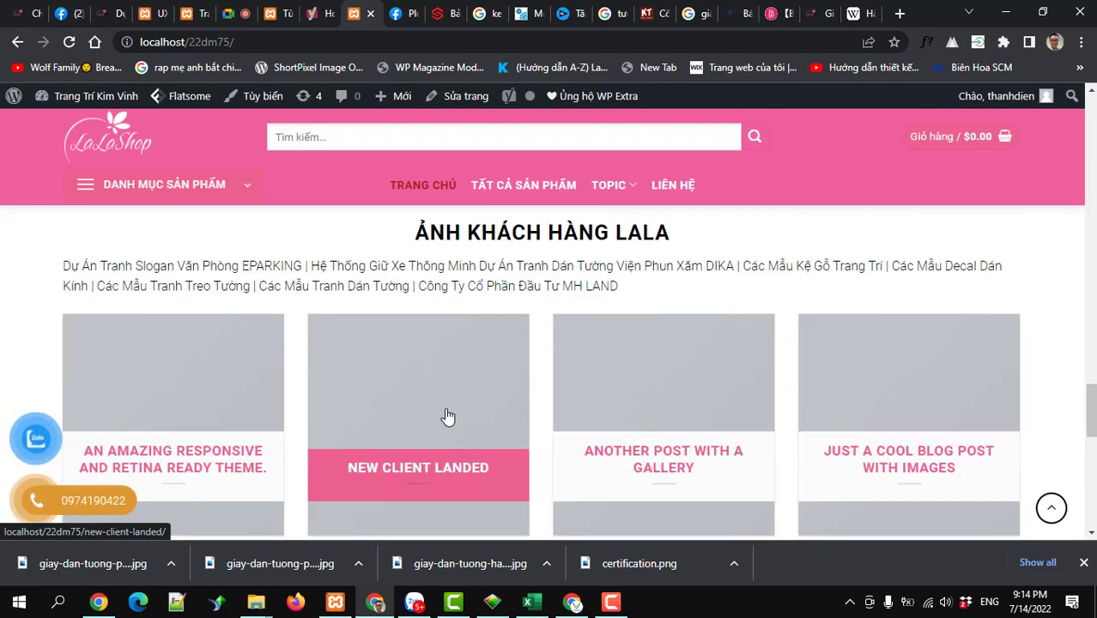
{"action": "scroll", "coordinate": [448, 417], "scroll_direction": "up", "scroll_amount": 1}
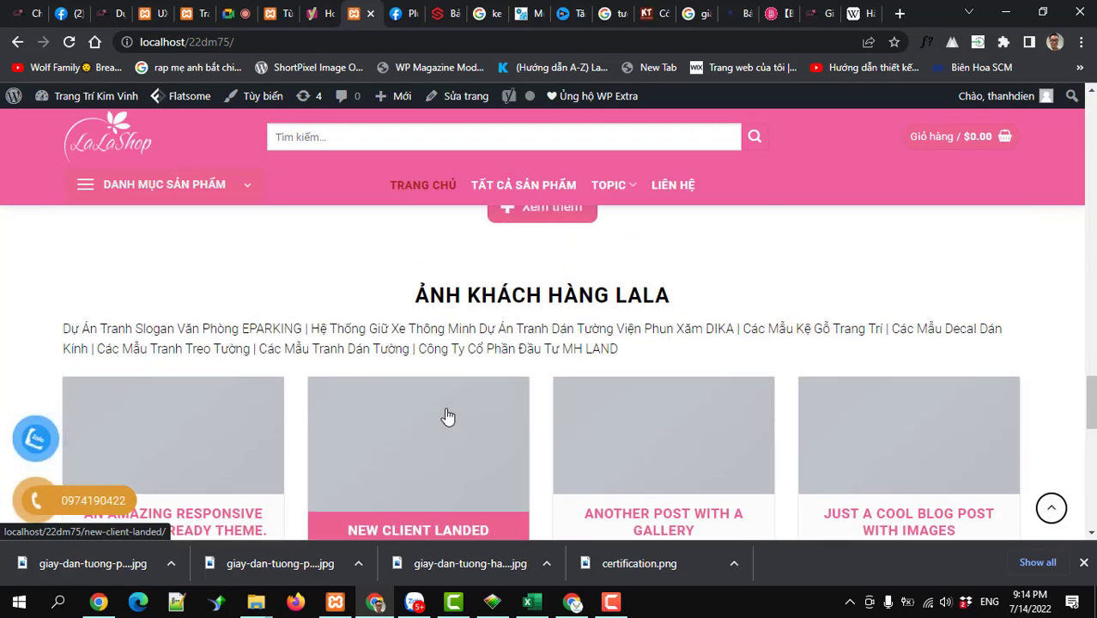
{"action": "scroll", "coordinate": [447, 416], "scroll_direction": "down", "scroll_amount": 2}
{"action": "scroll", "coordinate": [447, 416], "scroll_direction": "up", "scroll_amount": 2}
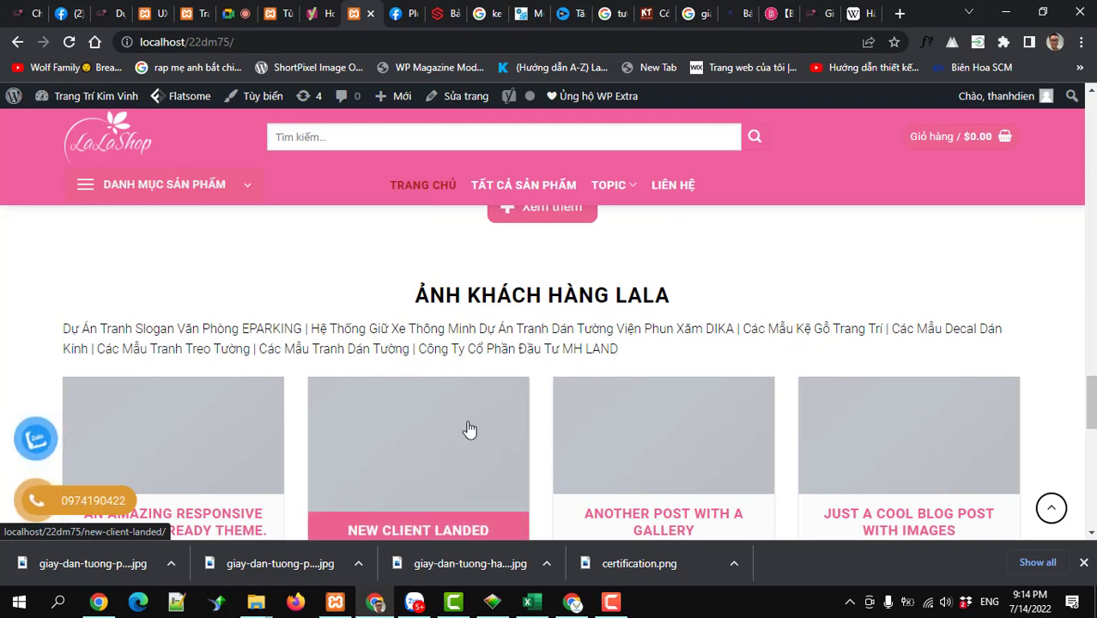
{"action": "scroll", "coordinate": [470, 429], "scroll_direction": "down", "scroll_amount": 5}
{"action": "scroll", "coordinate": [469, 429], "scroll_direction": "up", "scroll_amount": 5}
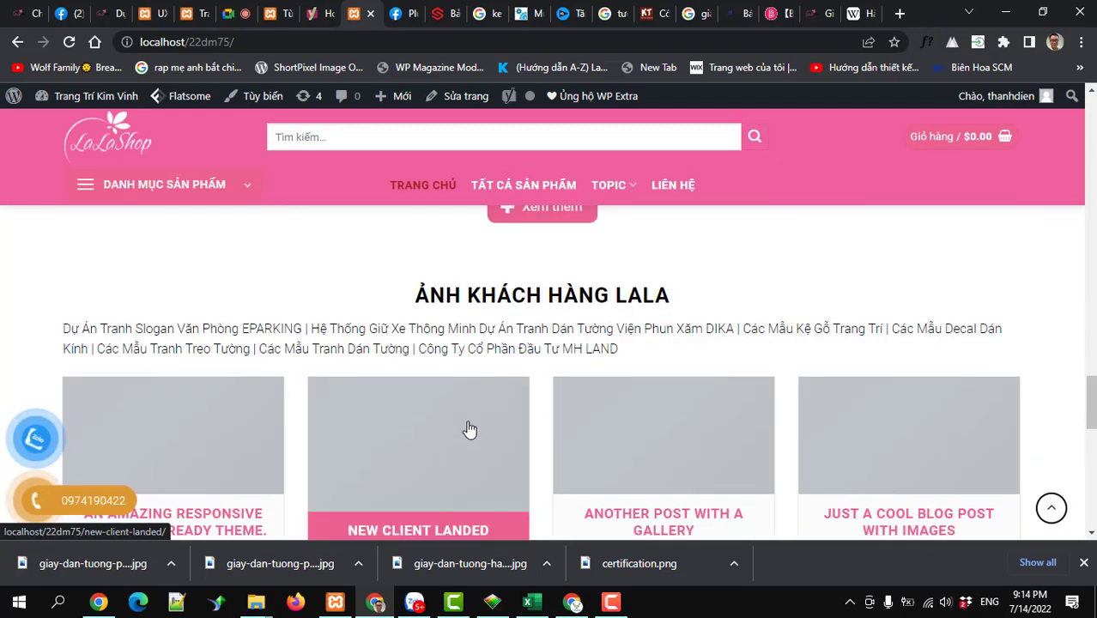